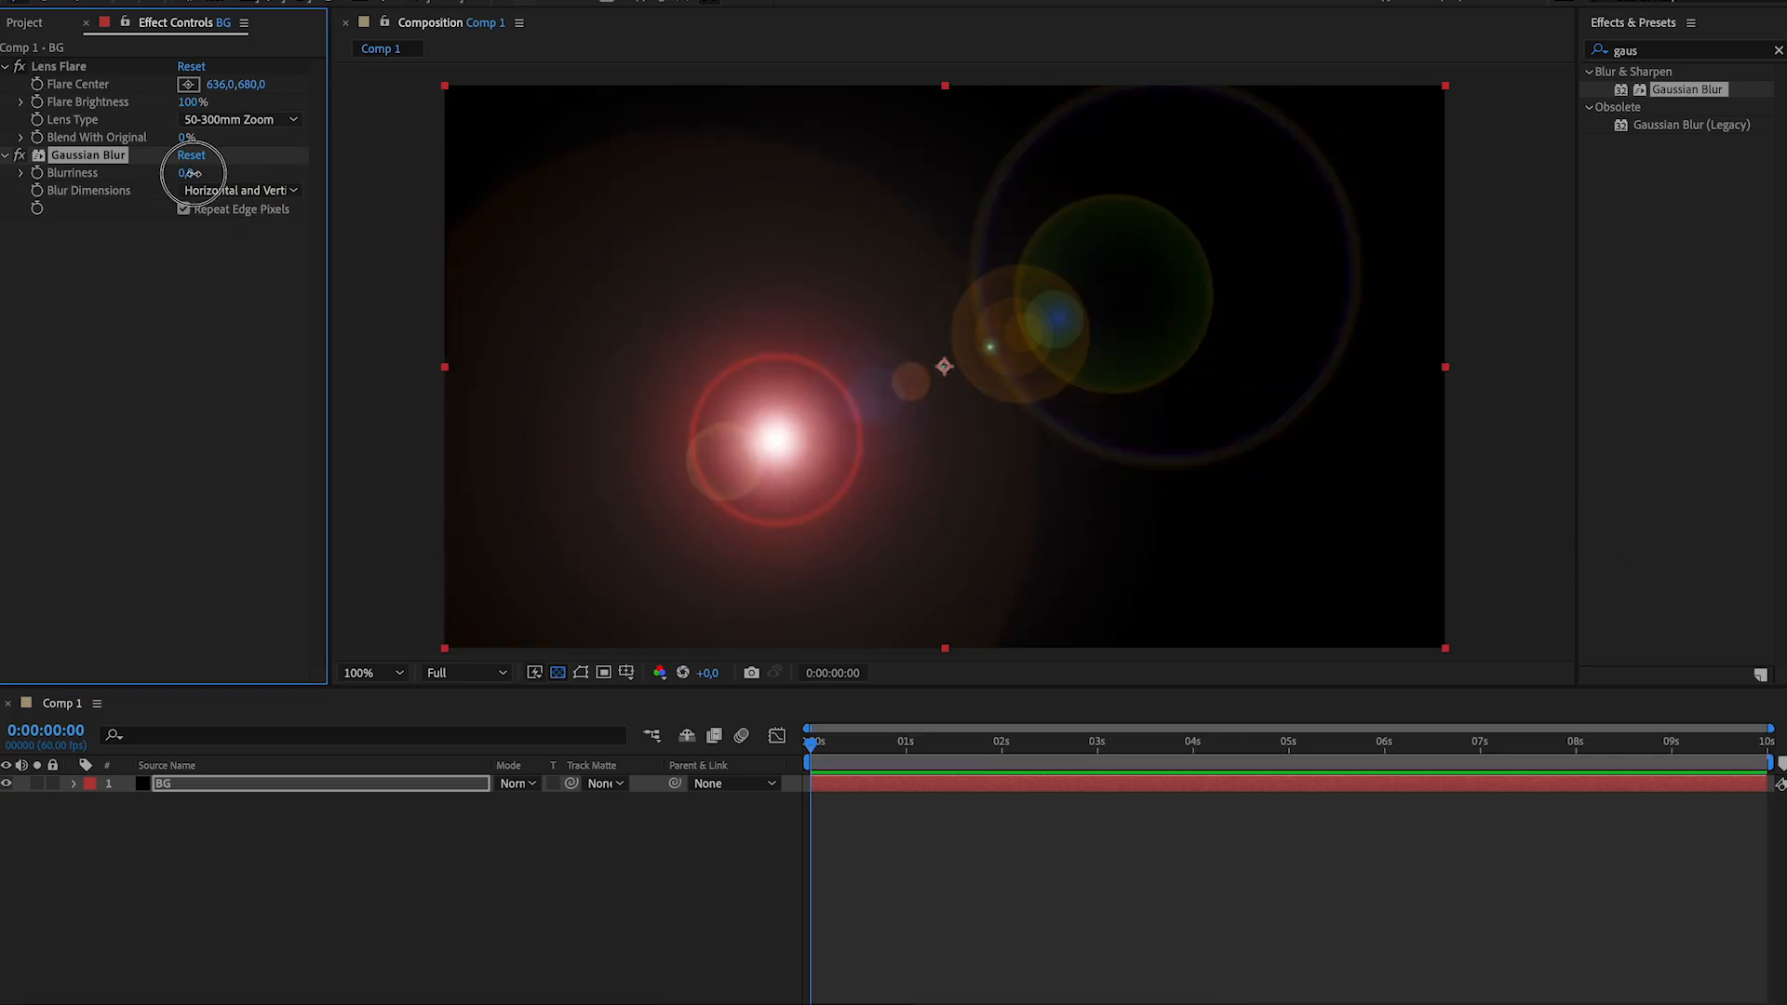
Reposition the Lens Flare's center on the BG layer
{"action": "left_click", "coordinate": [885, 298]}
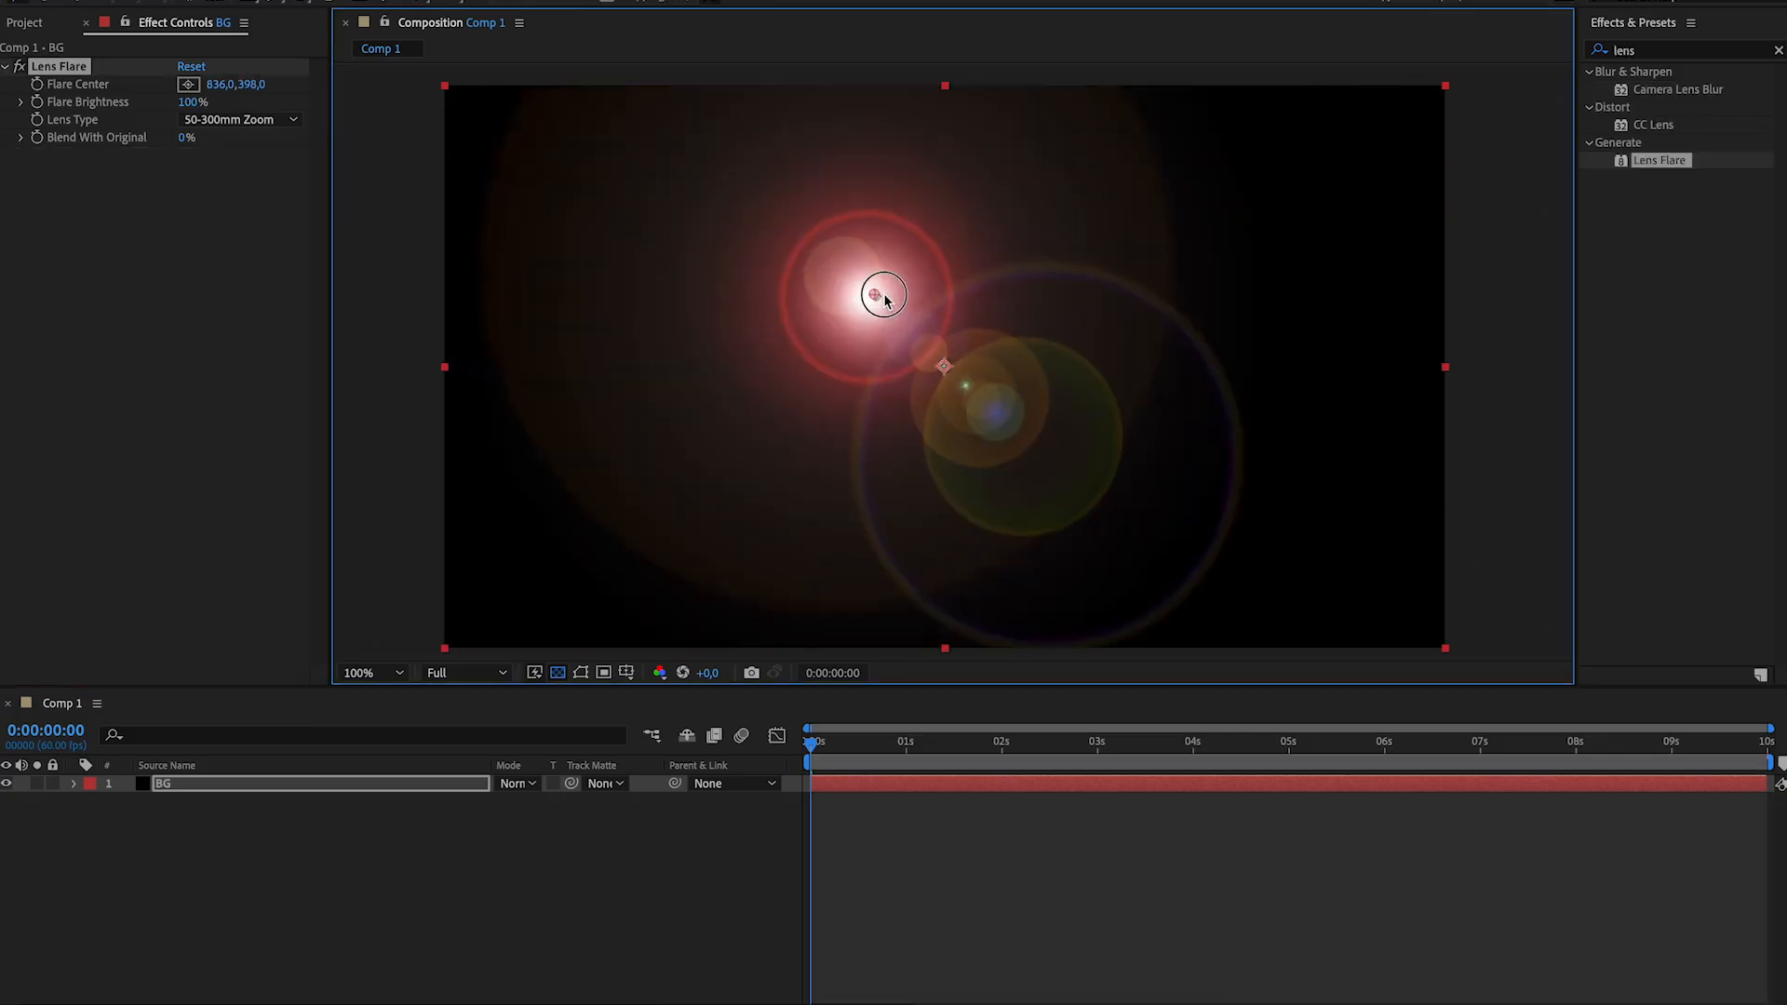
{"action": "mouse_move", "coordinate": [884, 297]}
{"action": "left_mouse_down"}
{"action": "mouse_move", "coordinate": [1045, 363]}
{"action": "mouse_move", "coordinate": [718, 399]}
{"action": "mouse_move", "coordinate": [646, 199]}
{"action": "left_mouse_up"}
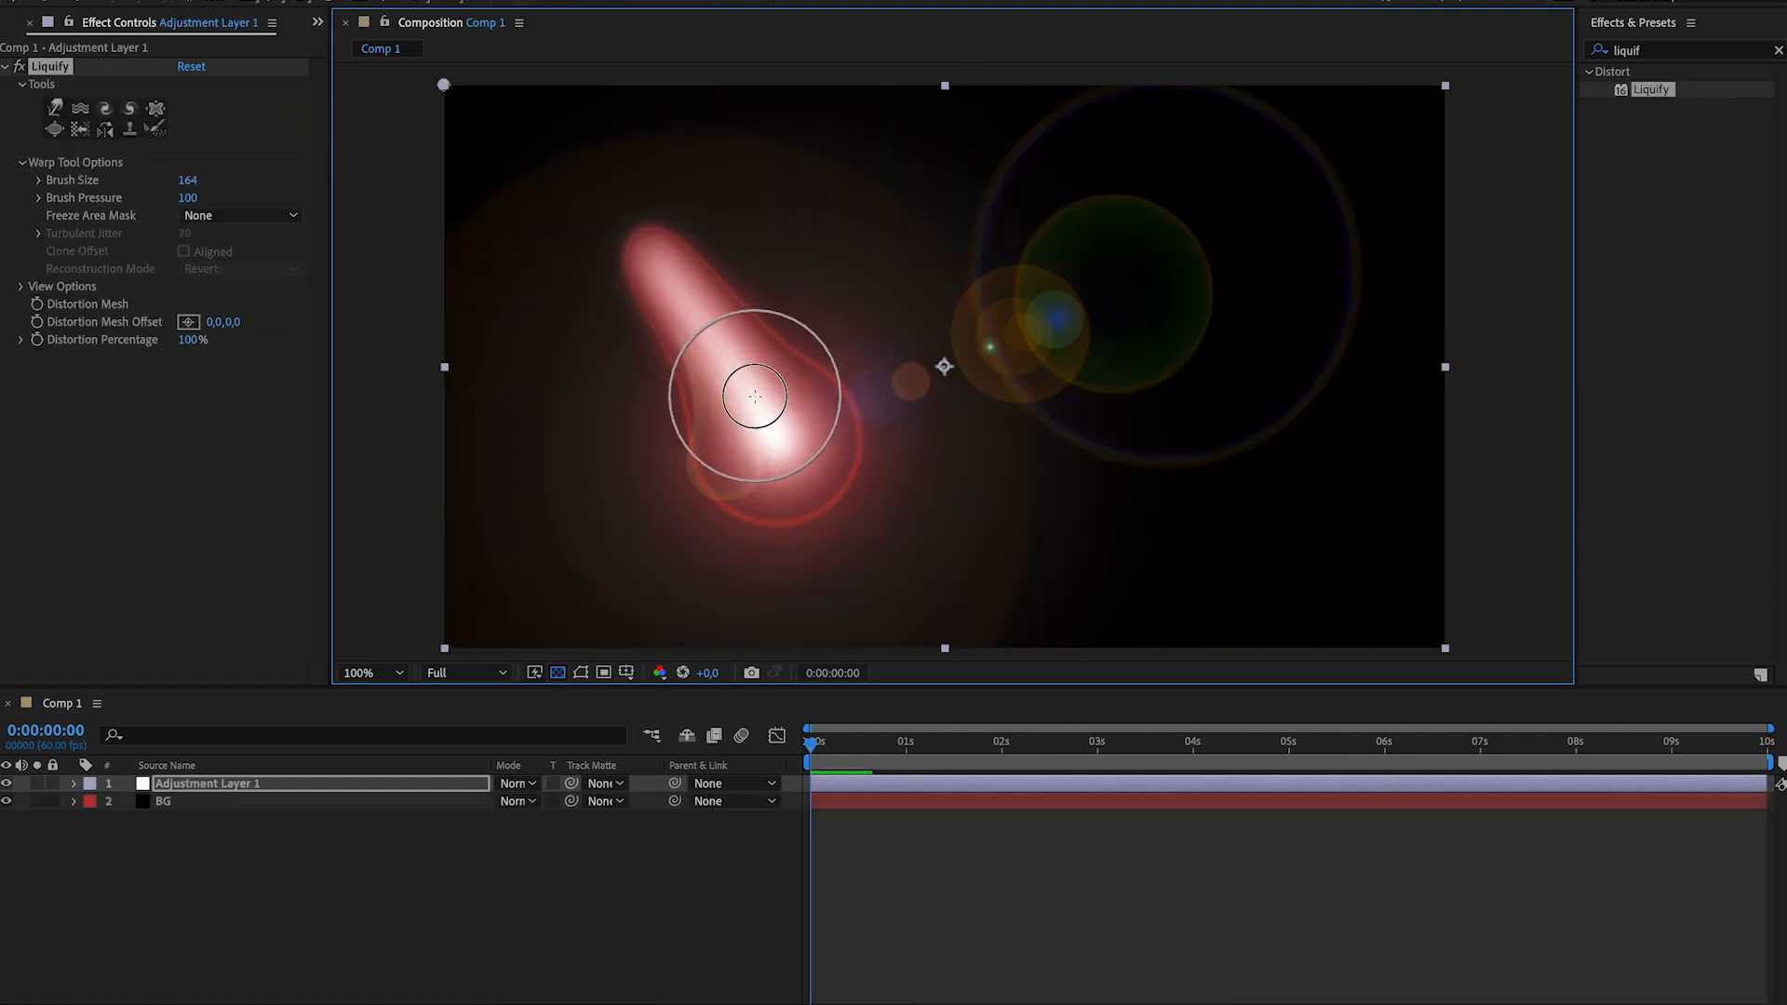
Smear the flare with the Liquify brush and set Mosaic's vertical blocks to 30 on the adjustment layer
{"action": "mouse_move", "coordinate": [755, 397]}
{"action": "left_mouse_down"}
{"action": "mouse_move", "coordinate": [940, 230]}
{"action": "mouse_move", "coordinate": [1178, 369]}
{"action": "mouse_move", "coordinate": [1288, 331]}
{"action": "left_mouse_up"}
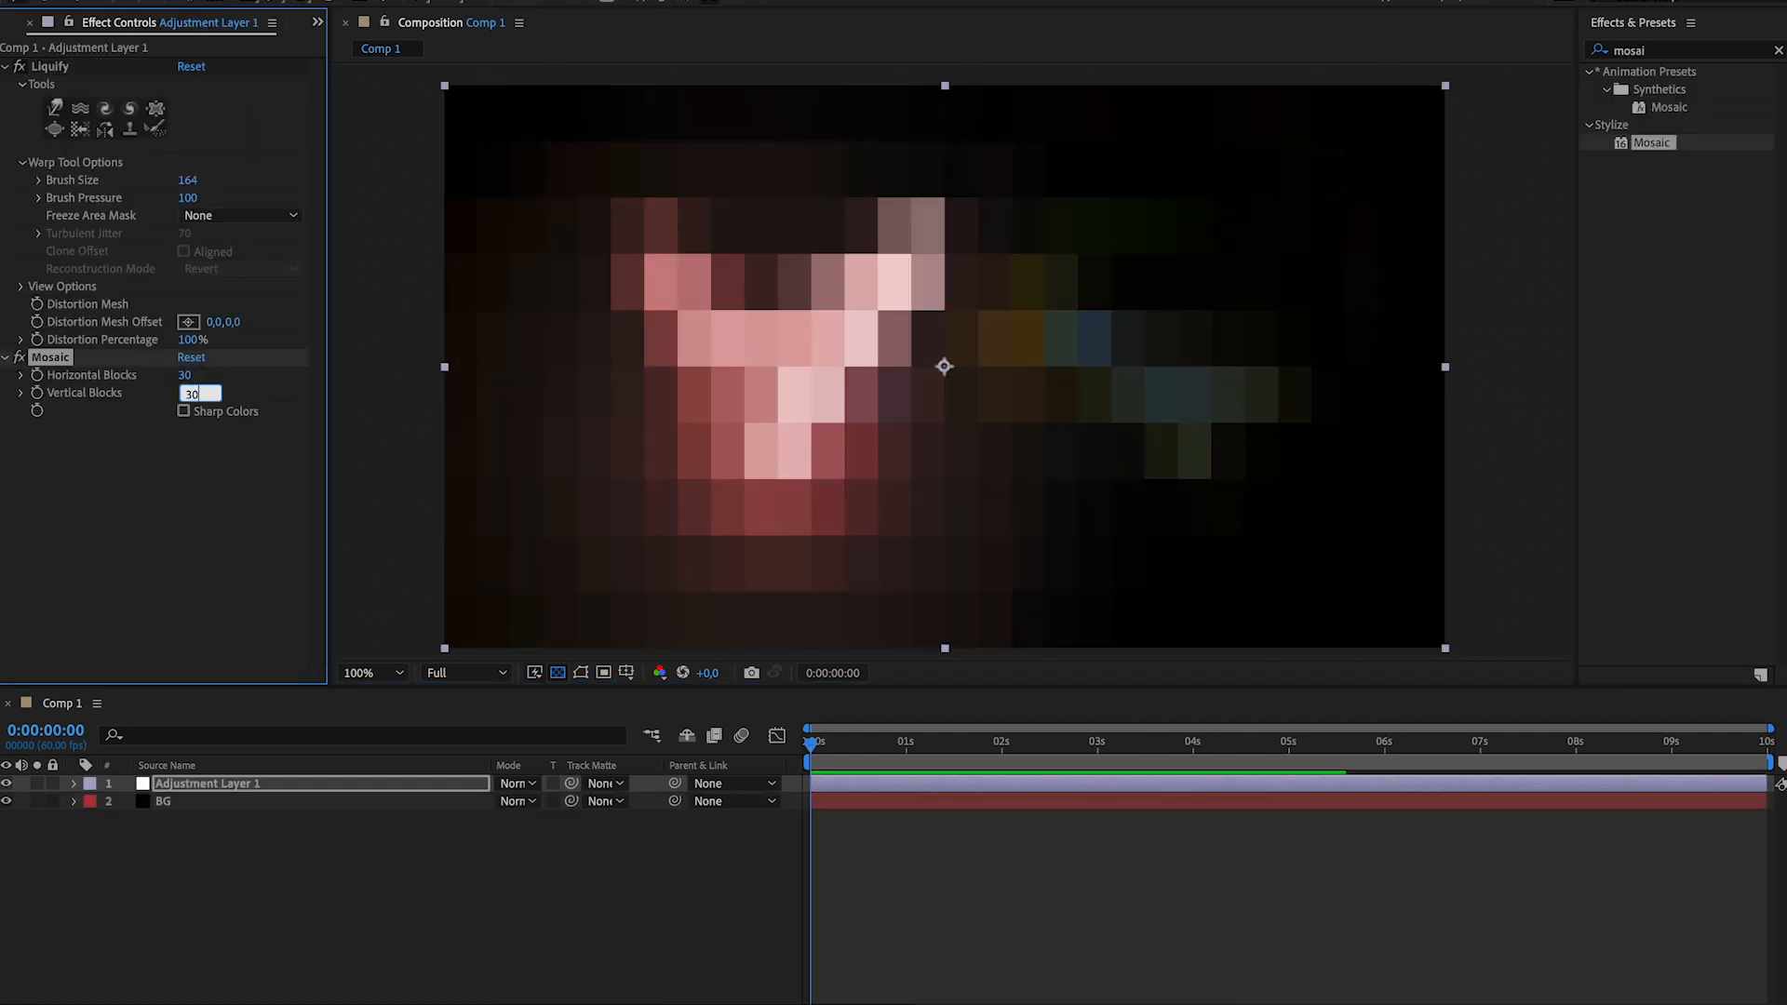
{"action": "key", "text": "Return"}
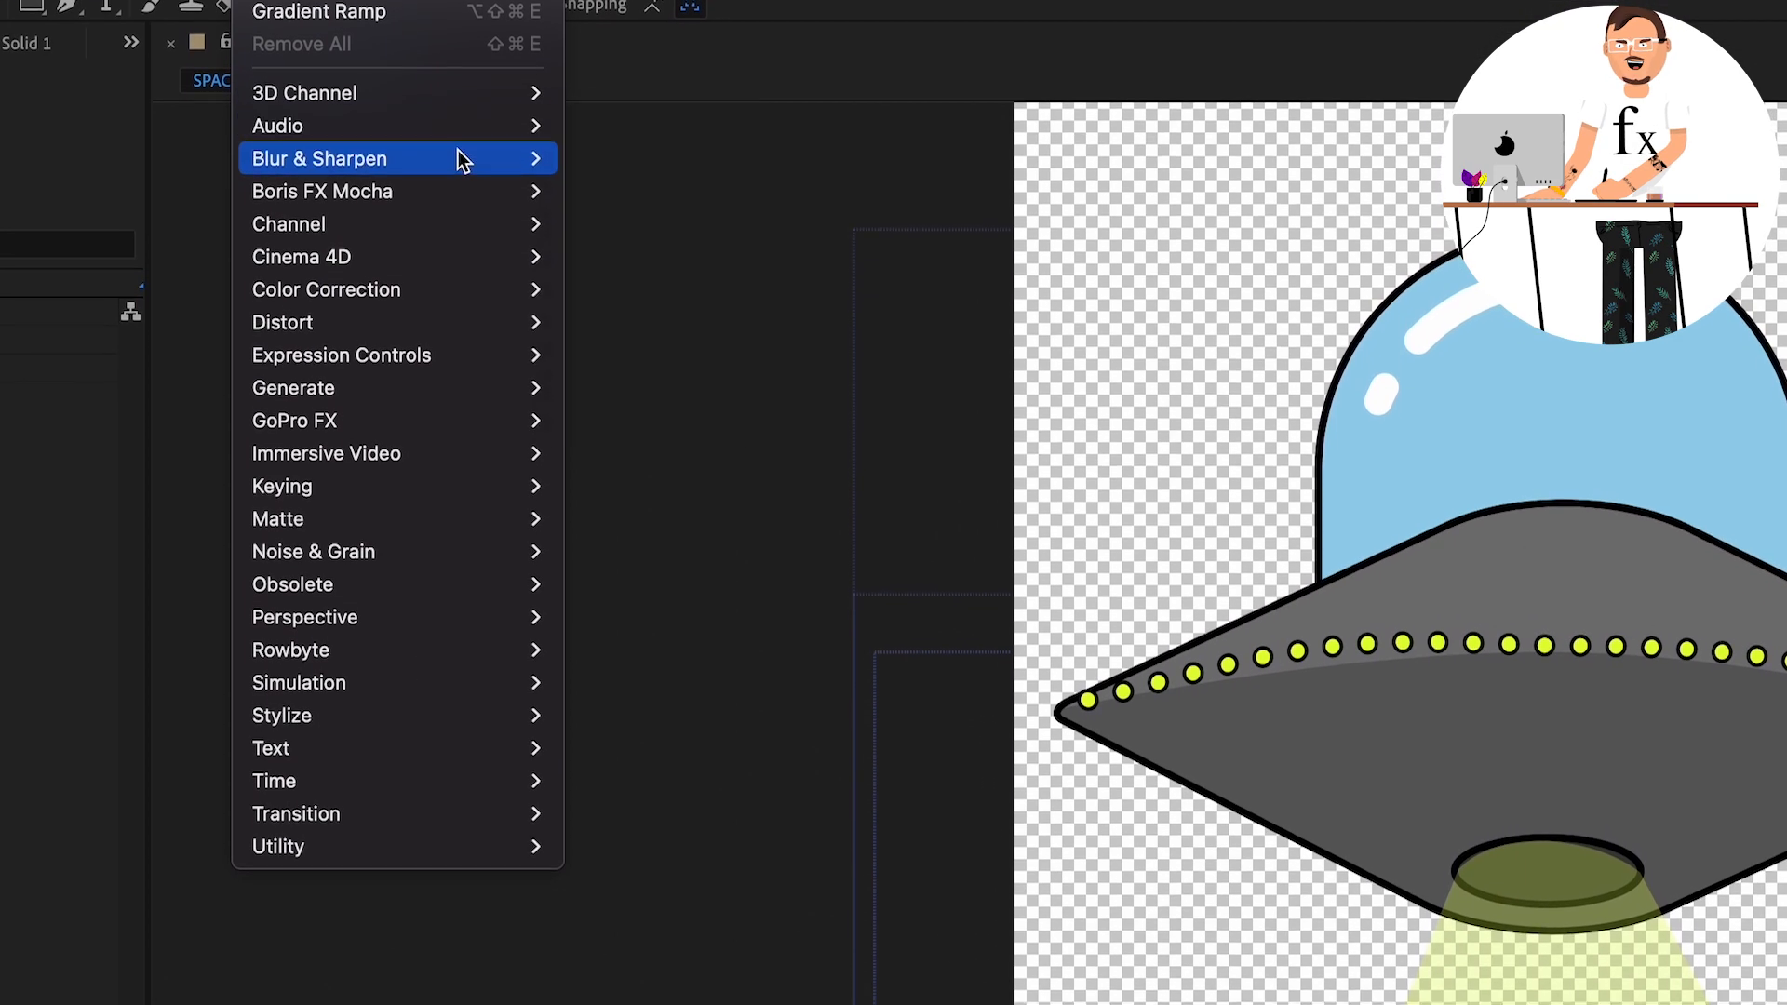
{"action": "mouse_move", "coordinate": [465, 191]}
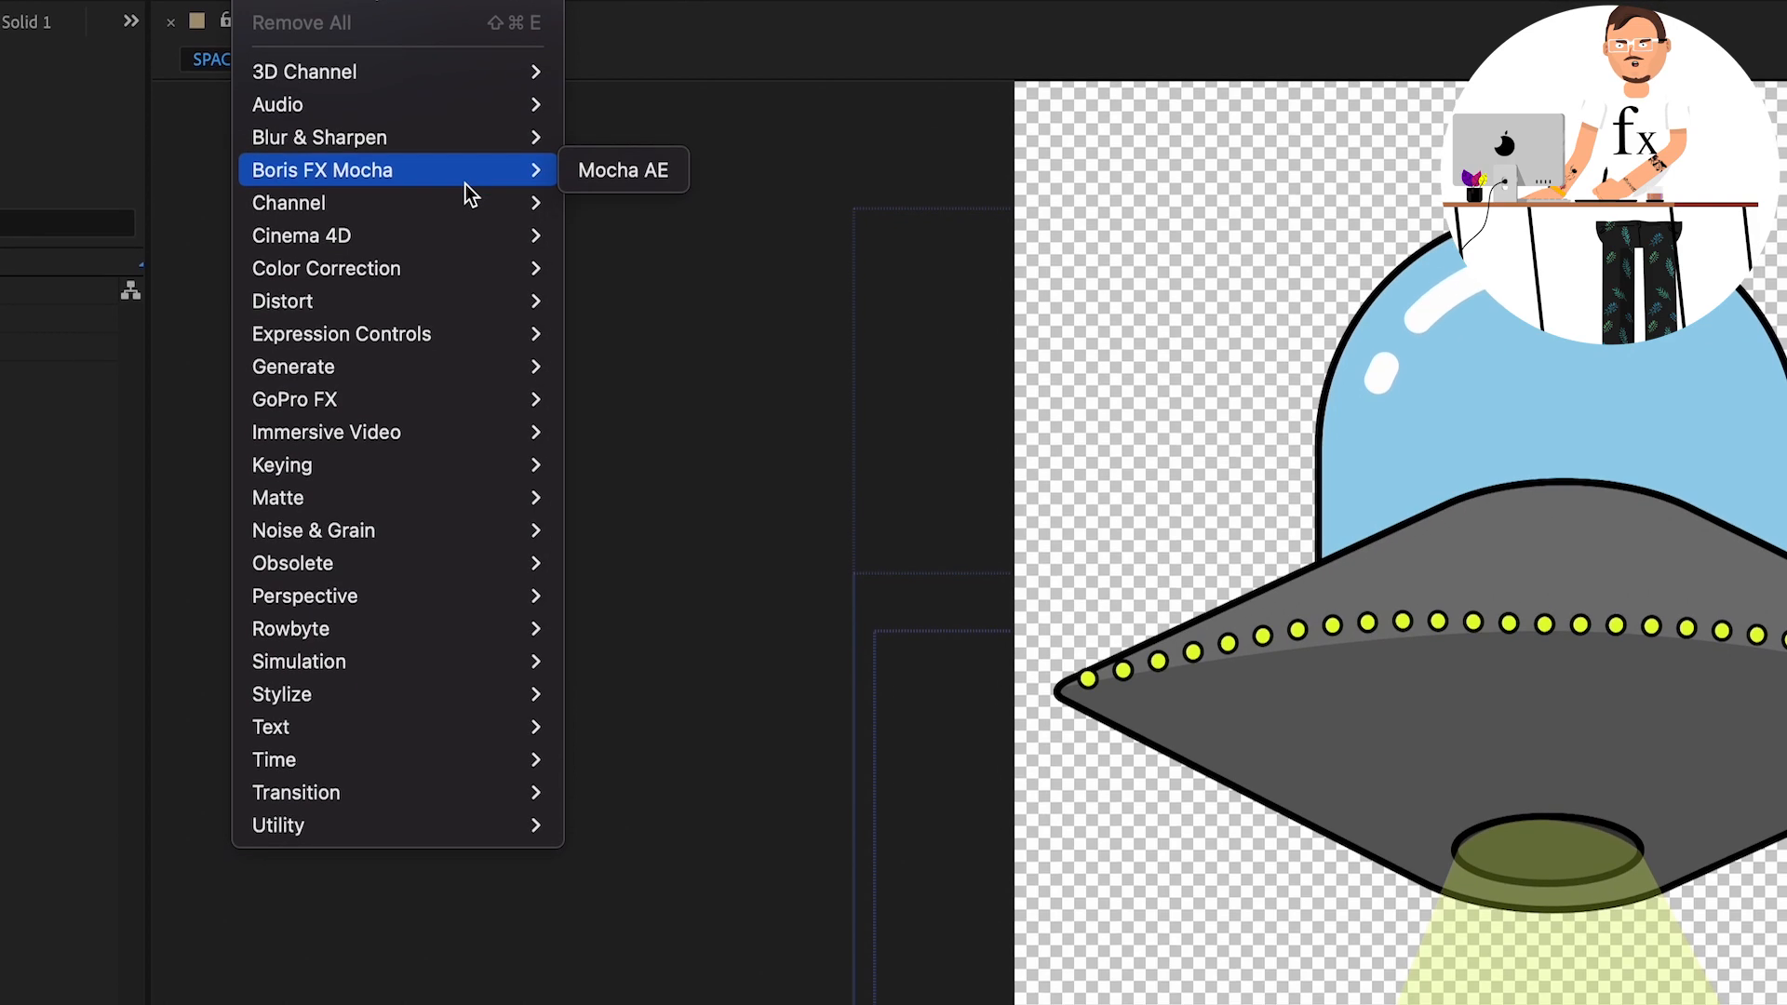
{"action": "mouse_move", "coordinate": [476, 234]}
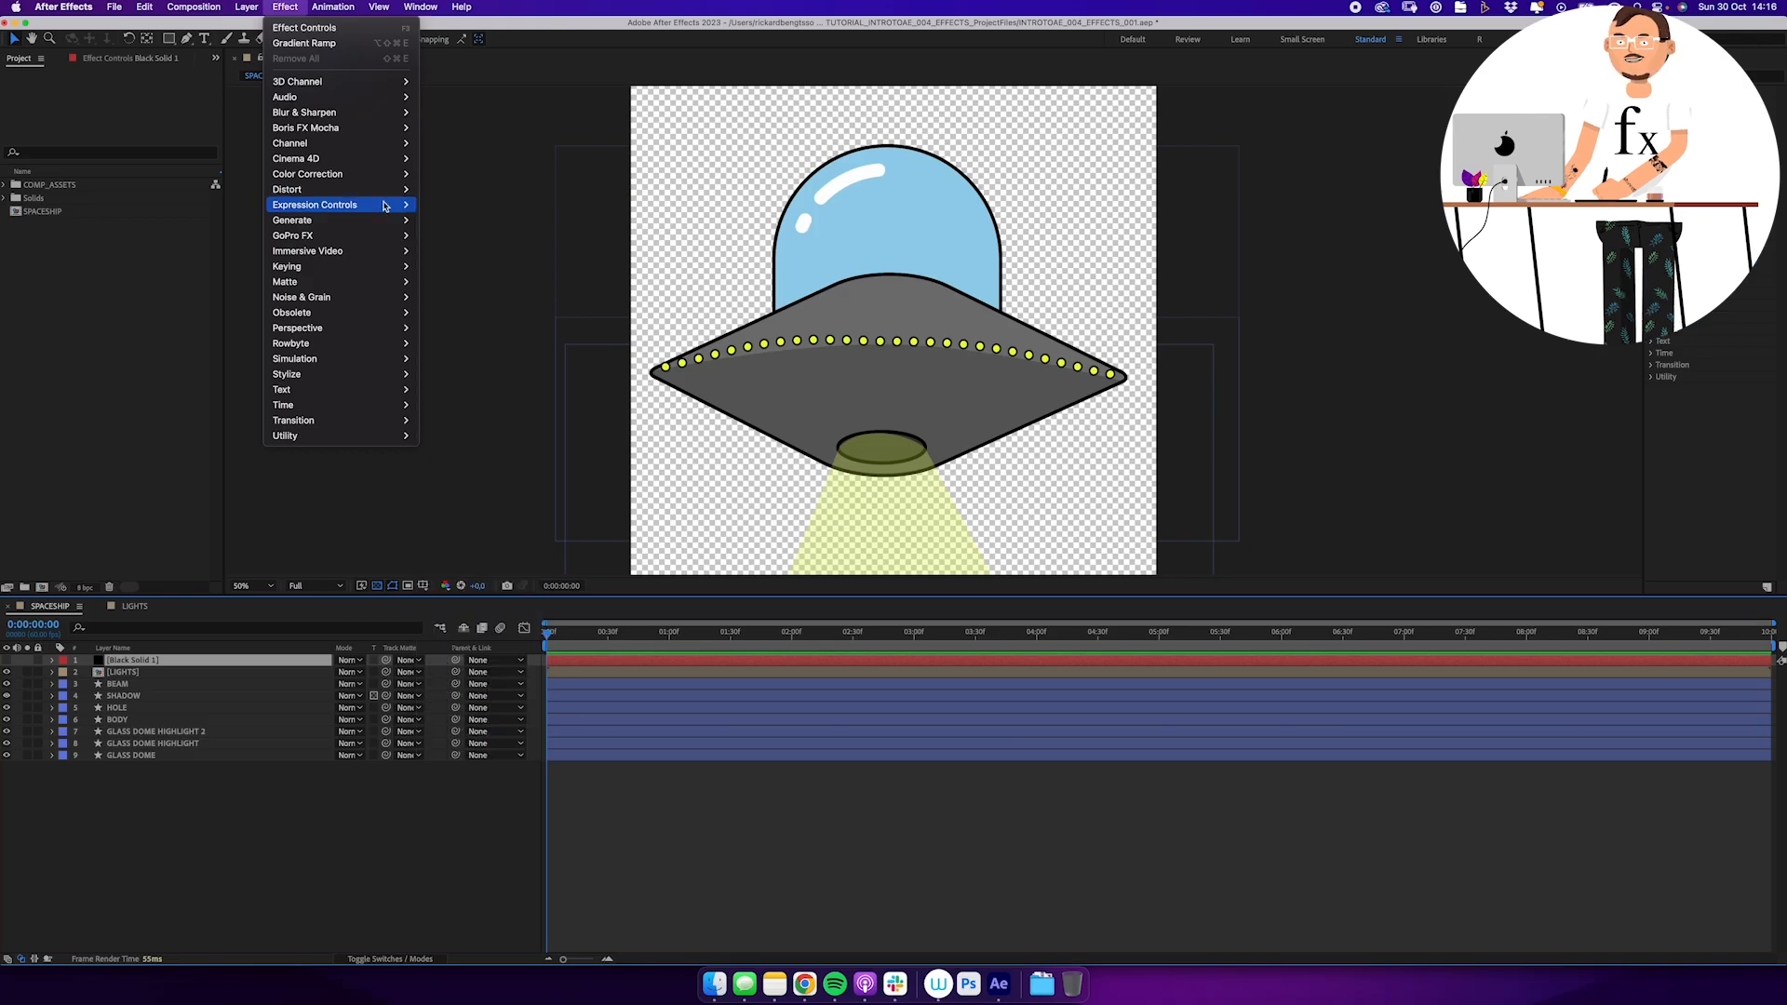
{"action": "mouse_move", "coordinate": [384, 204]}
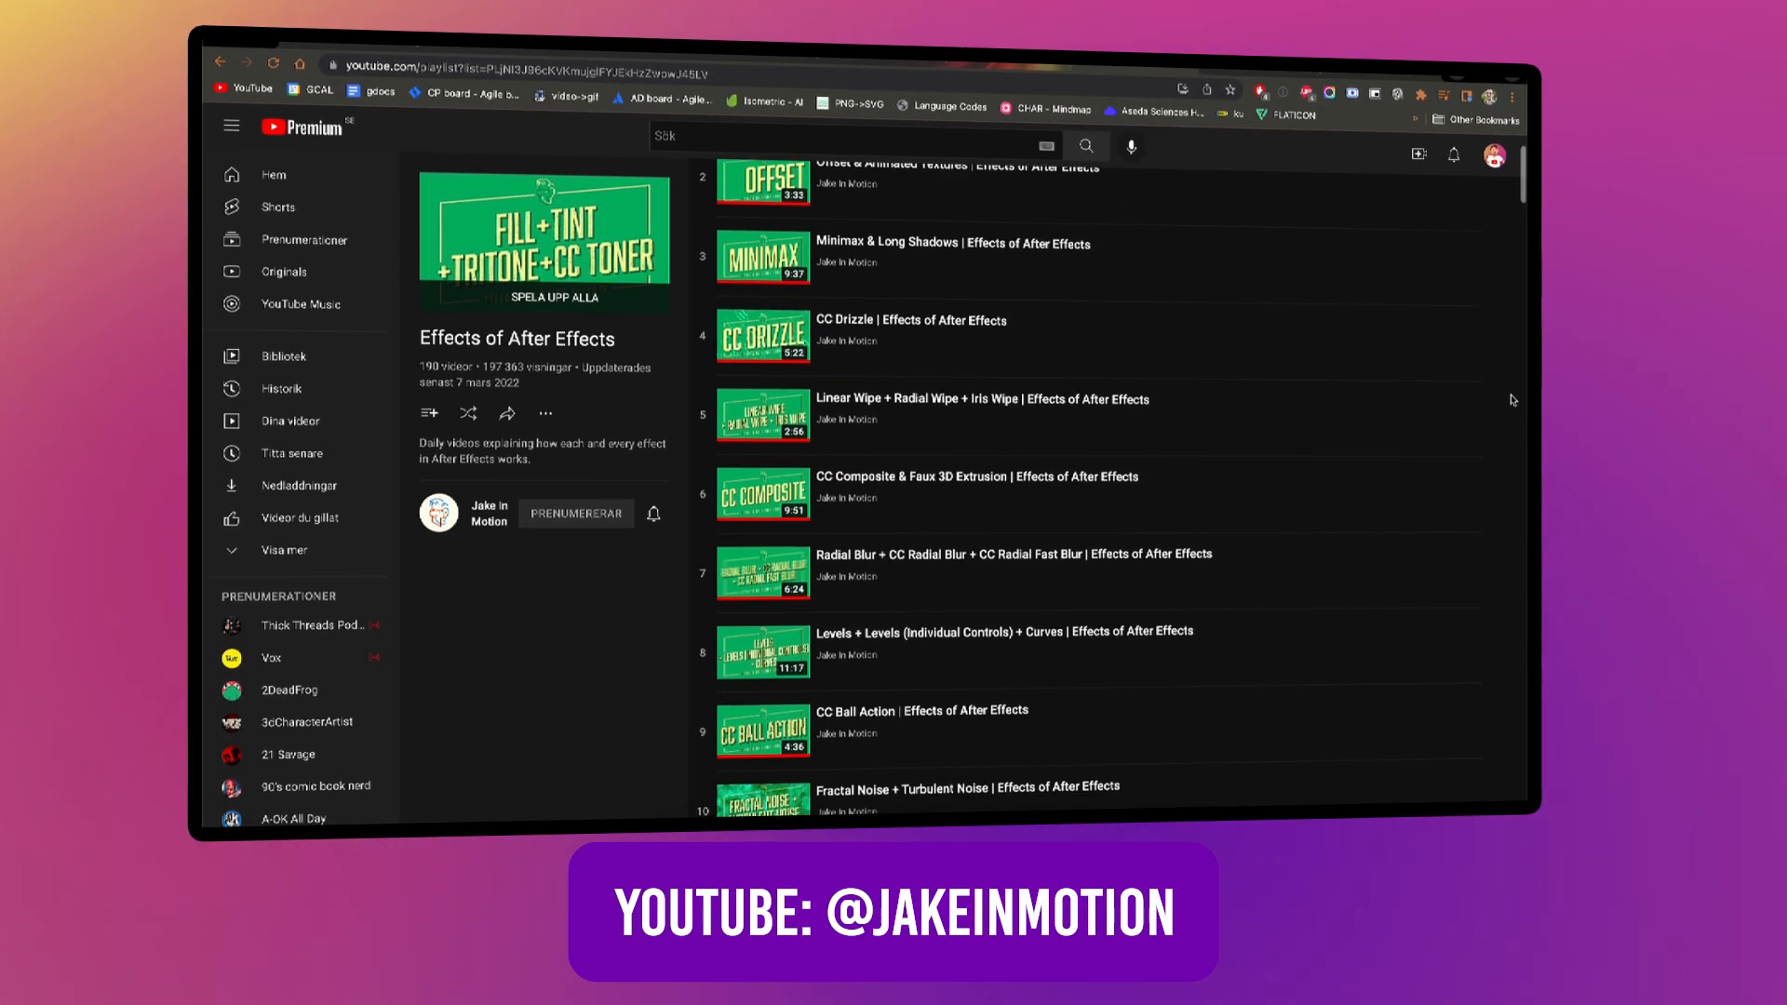
Browse the videos in the Effects of After Effects playlist on YouTube
{"action": "scroll", "coordinate": [1513, 401], "scroll_direction": "down", "scroll_amount": 3}
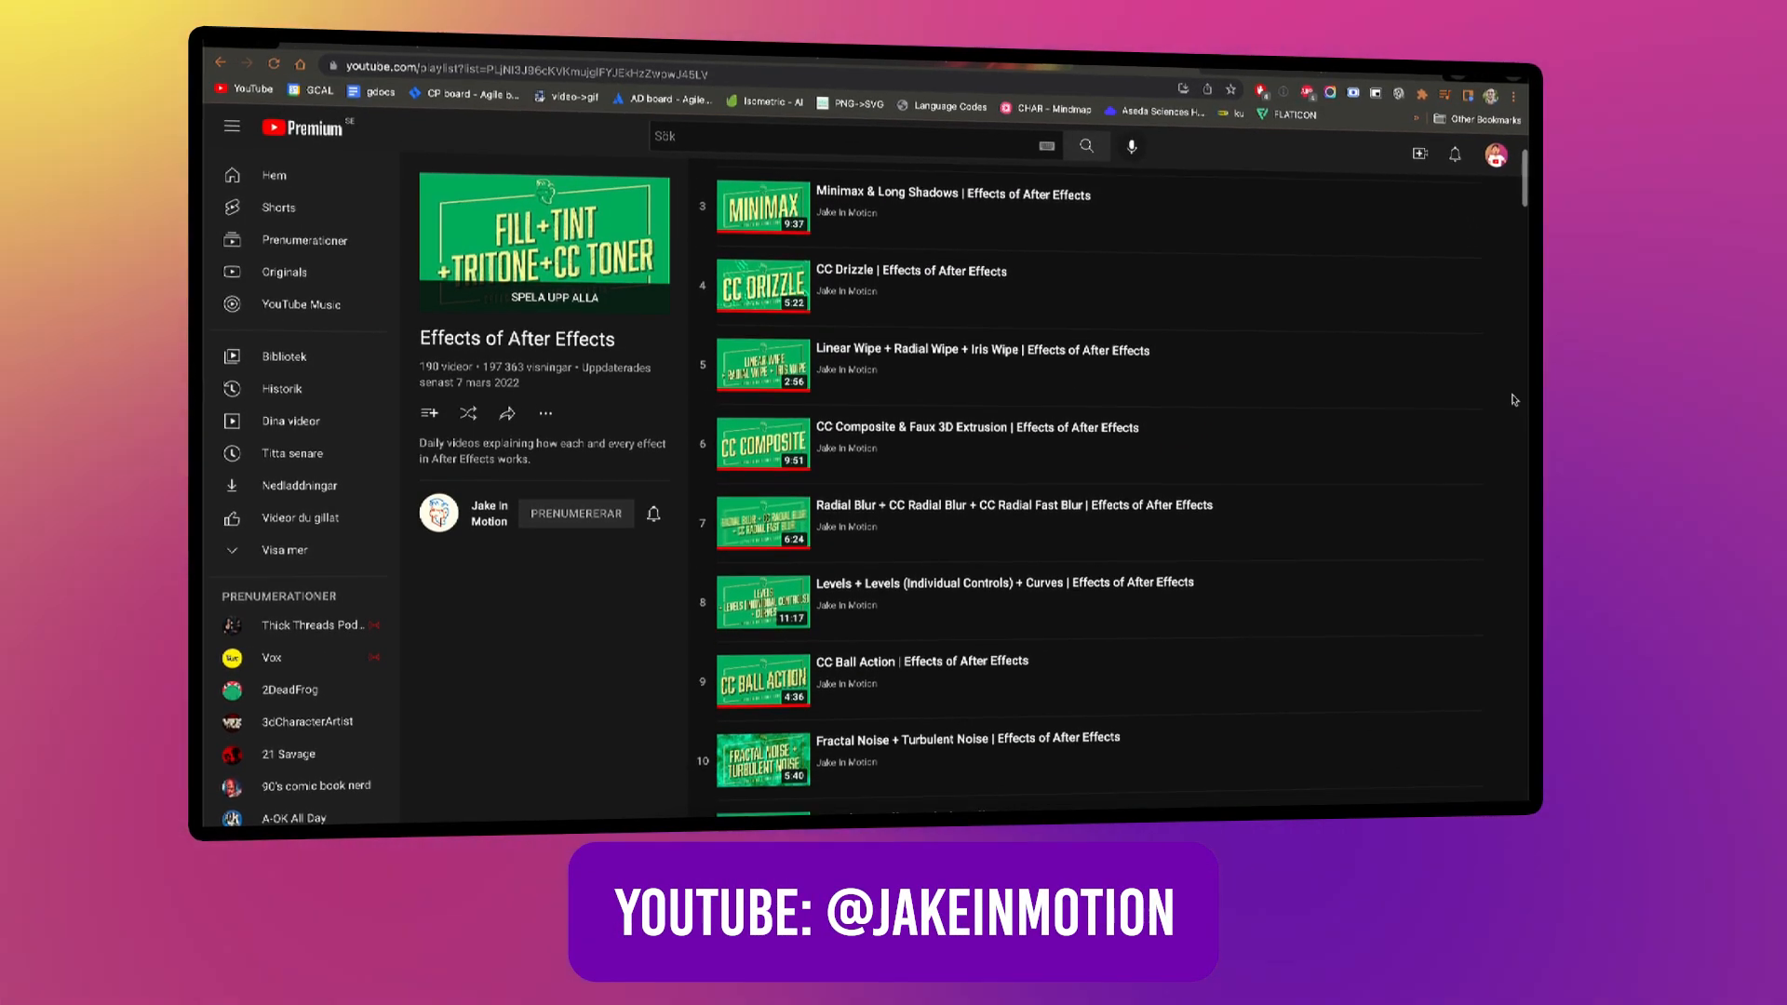
{"action": "scroll", "coordinate": [1523, 330], "scroll_direction": "down", "scroll_amount": 4}
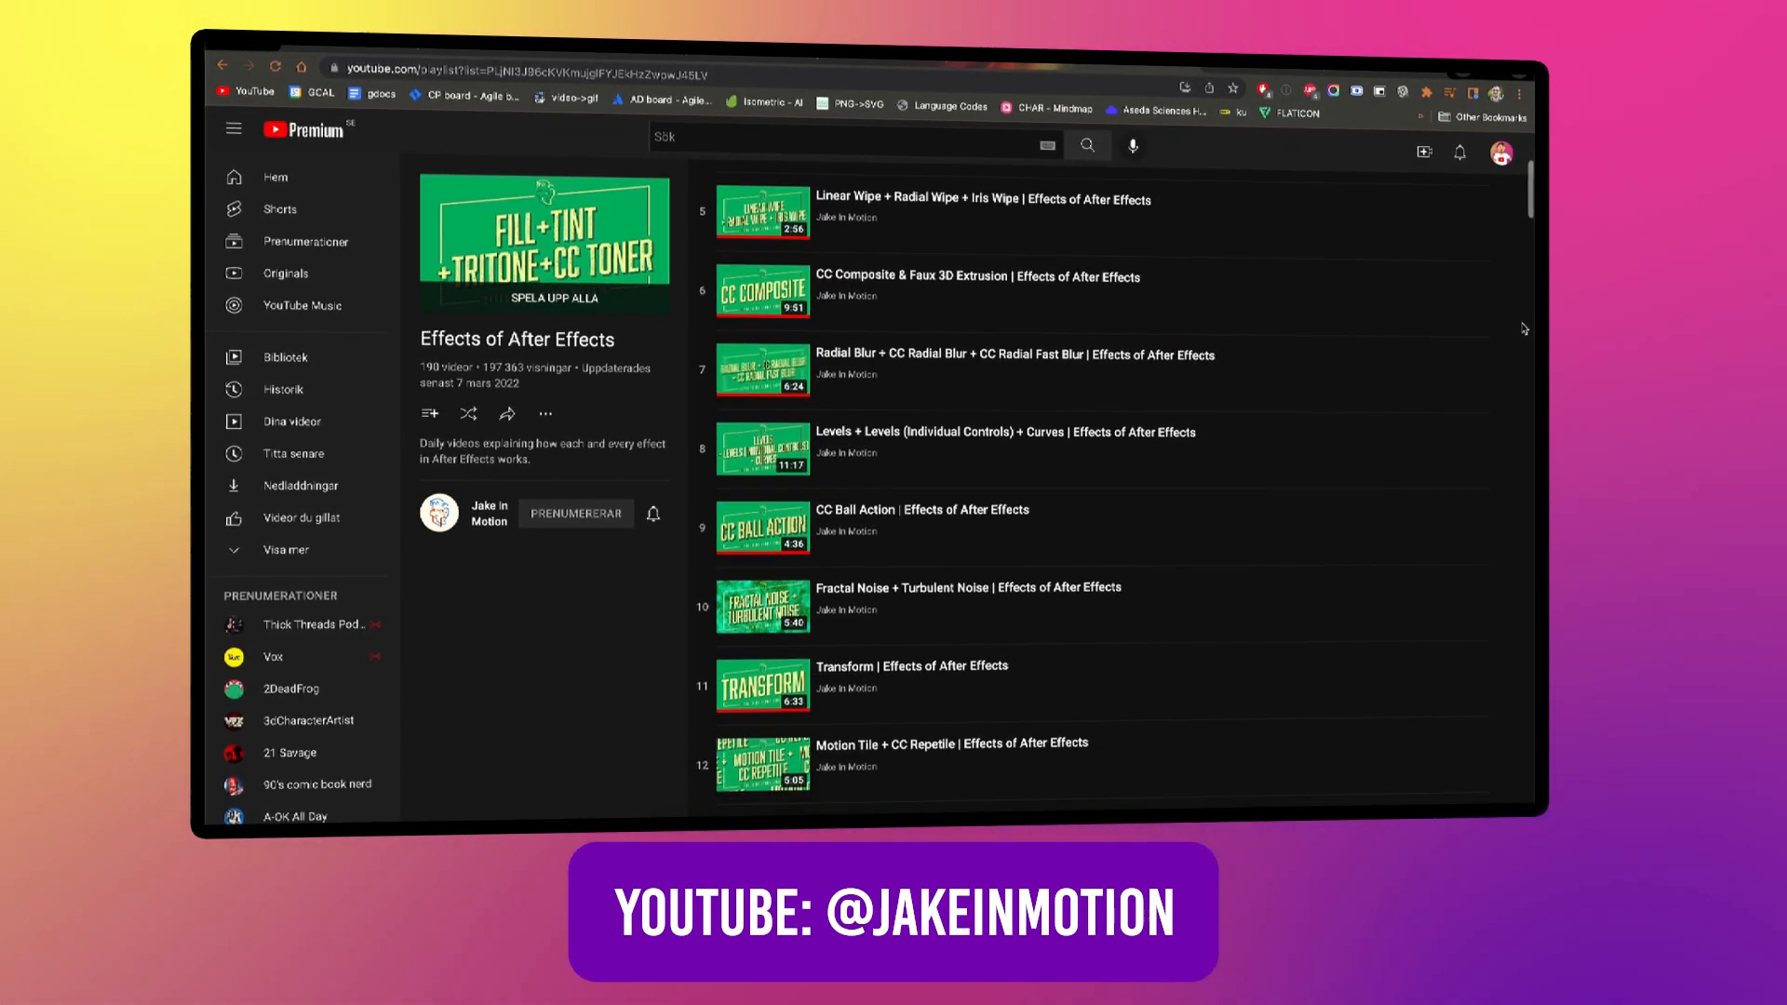
{"action": "scroll", "coordinate": [1527, 327], "scroll_direction": "down", "scroll_amount": 6}
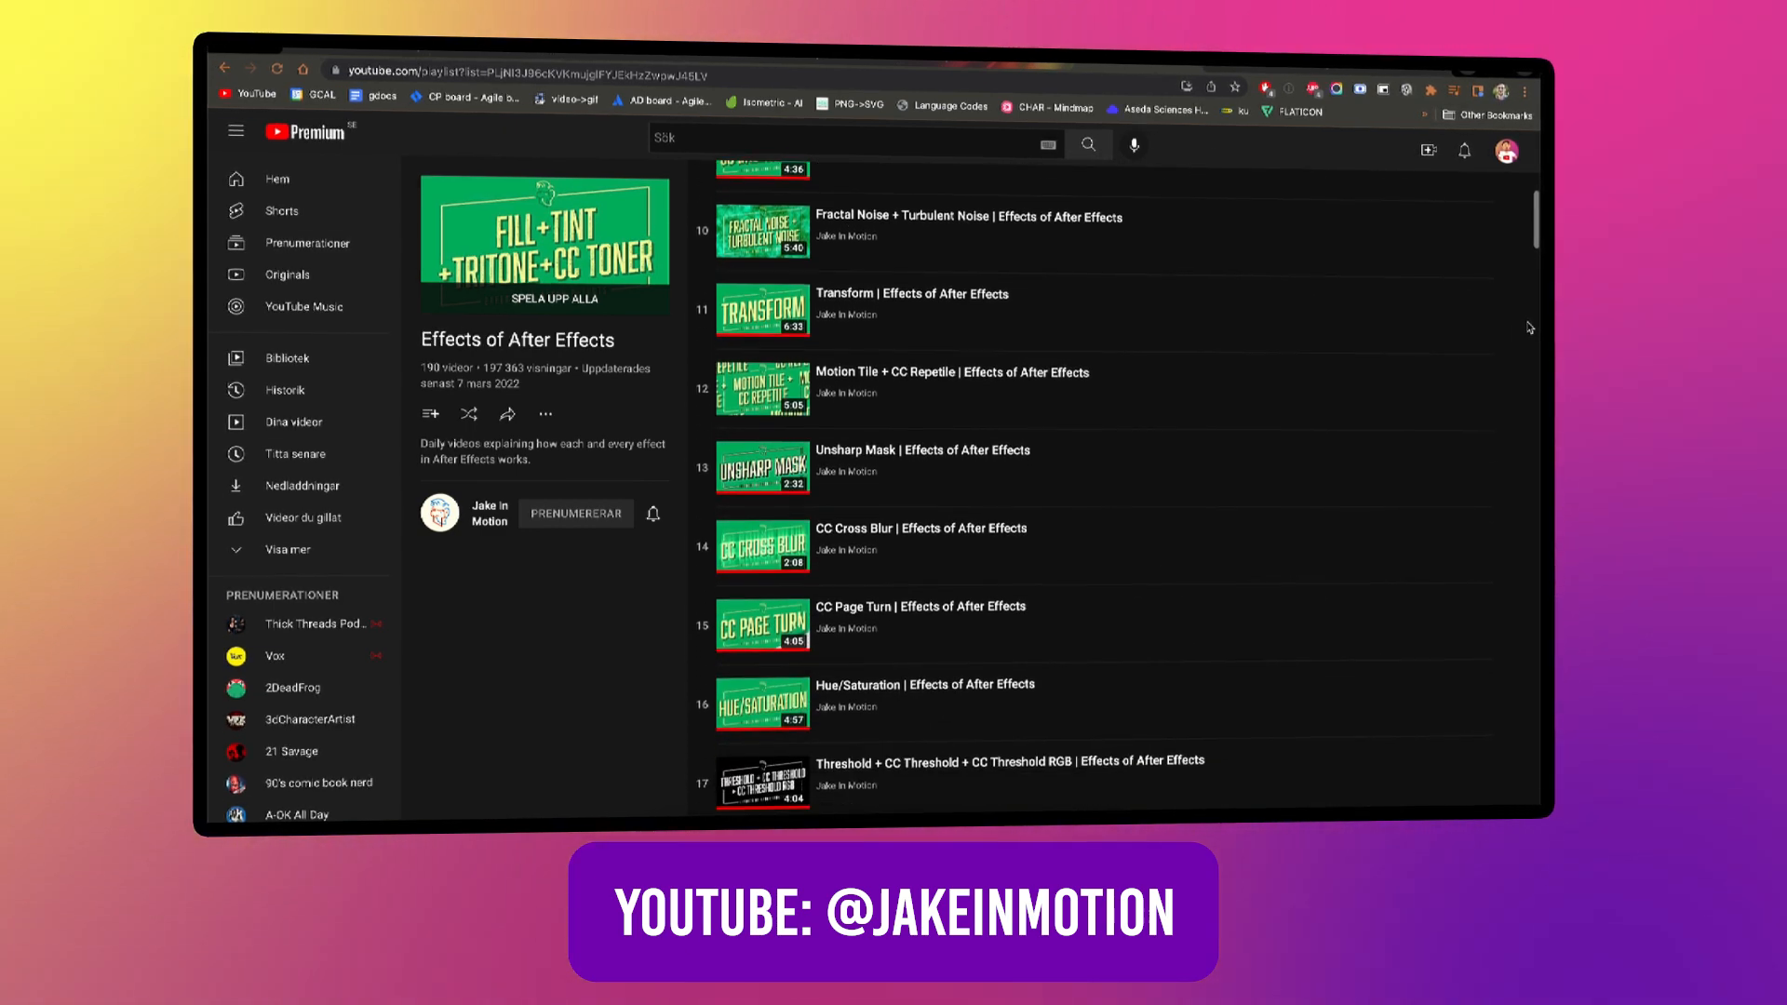
{"action": "scroll", "coordinate": [1534, 327], "scroll_direction": "down", "scroll_amount": 6}
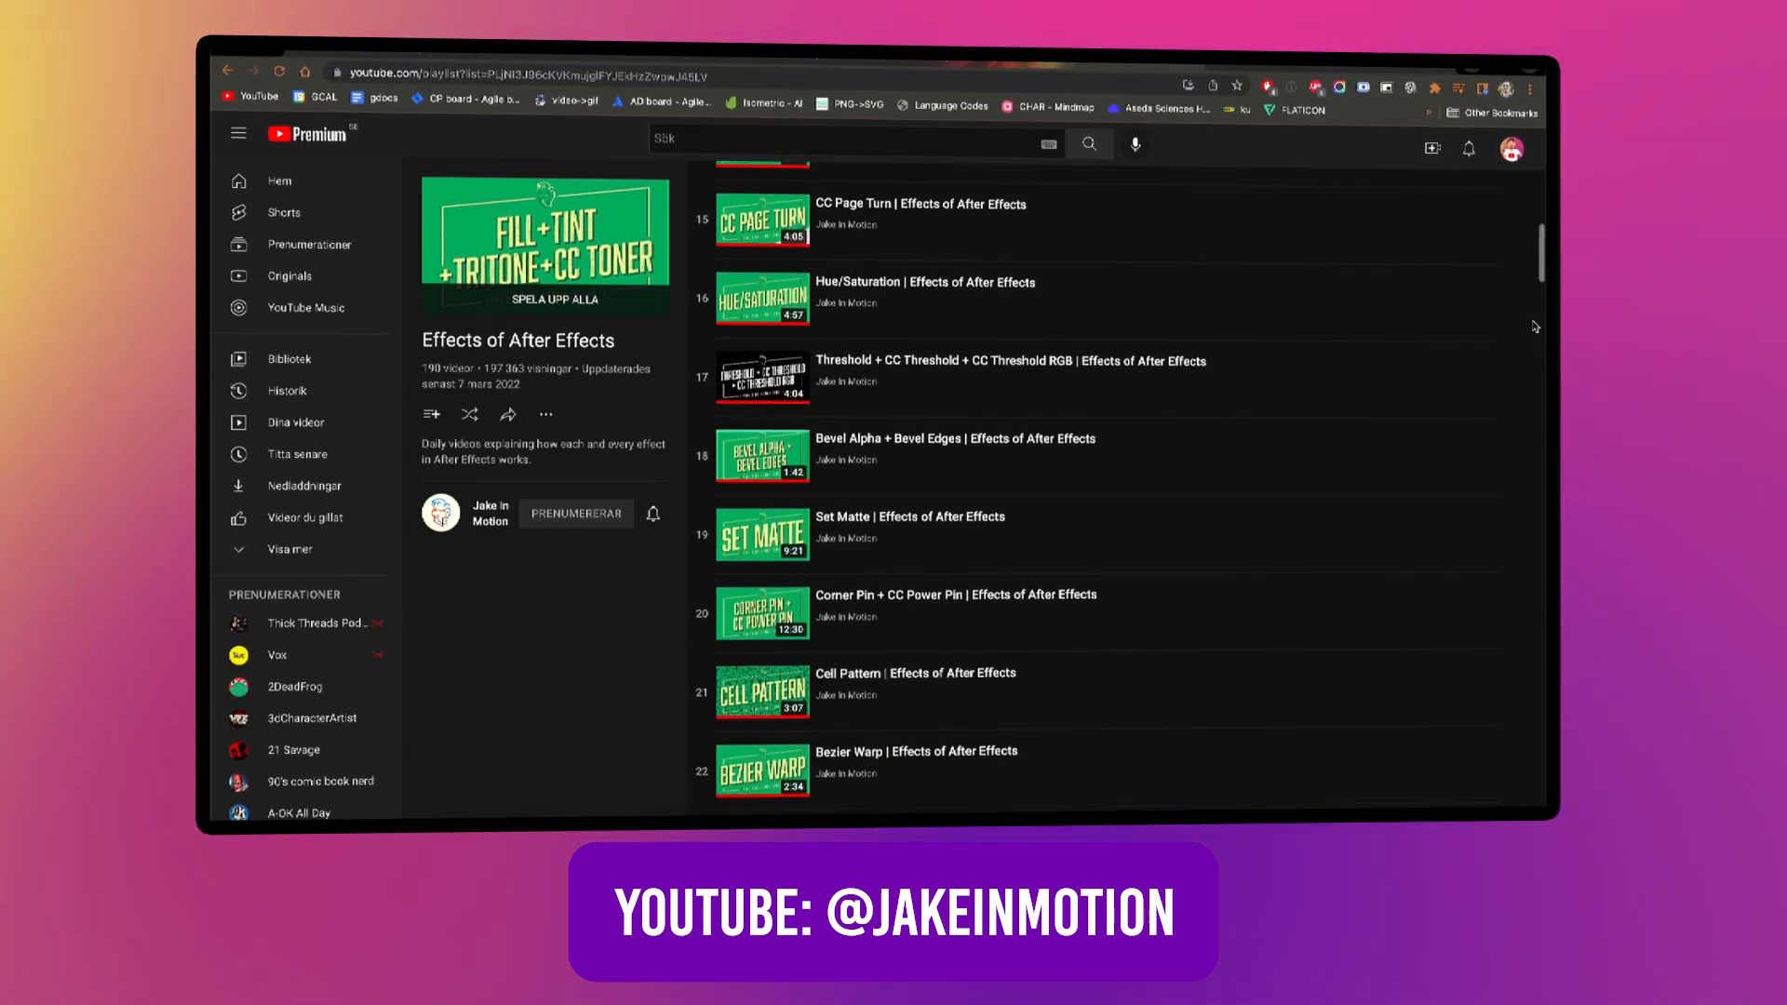
{"action": "scroll", "coordinate": [1538, 326], "scroll_direction": "down", "scroll_amount": 3}
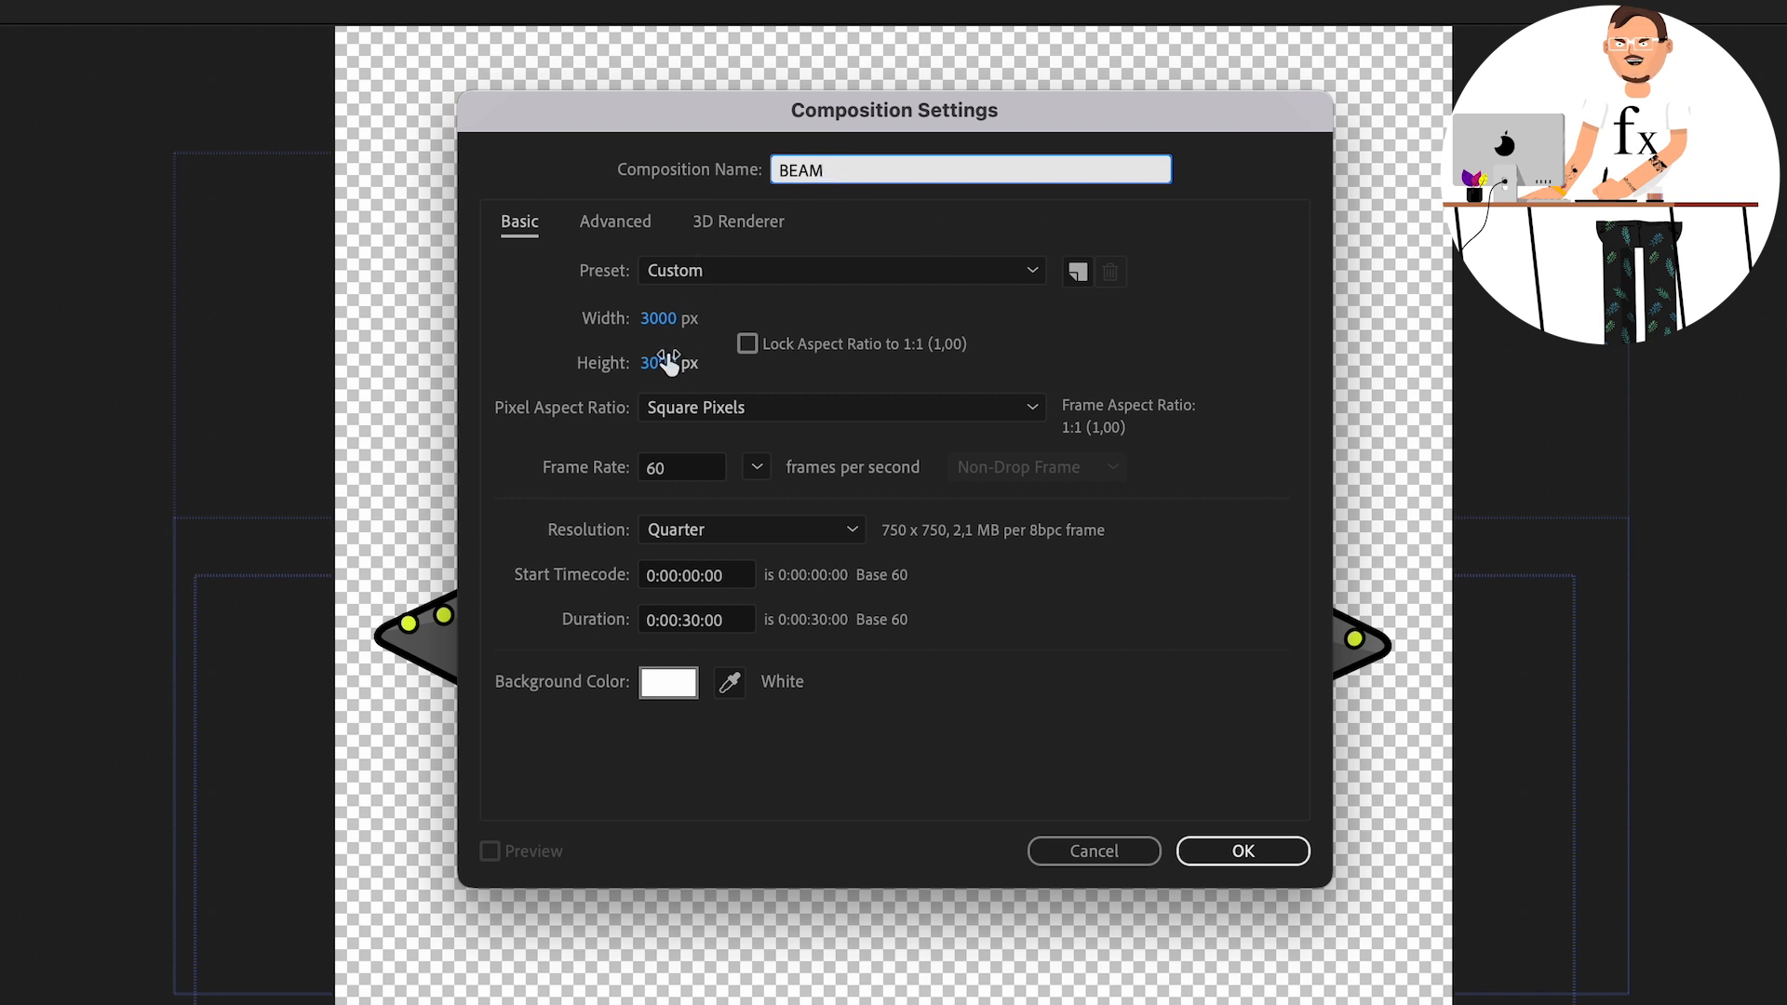
Create the 3000 x 3000 px BEAM composition with a duration of 0:00:10:00
{"action": "left_click", "coordinate": [692, 621]}
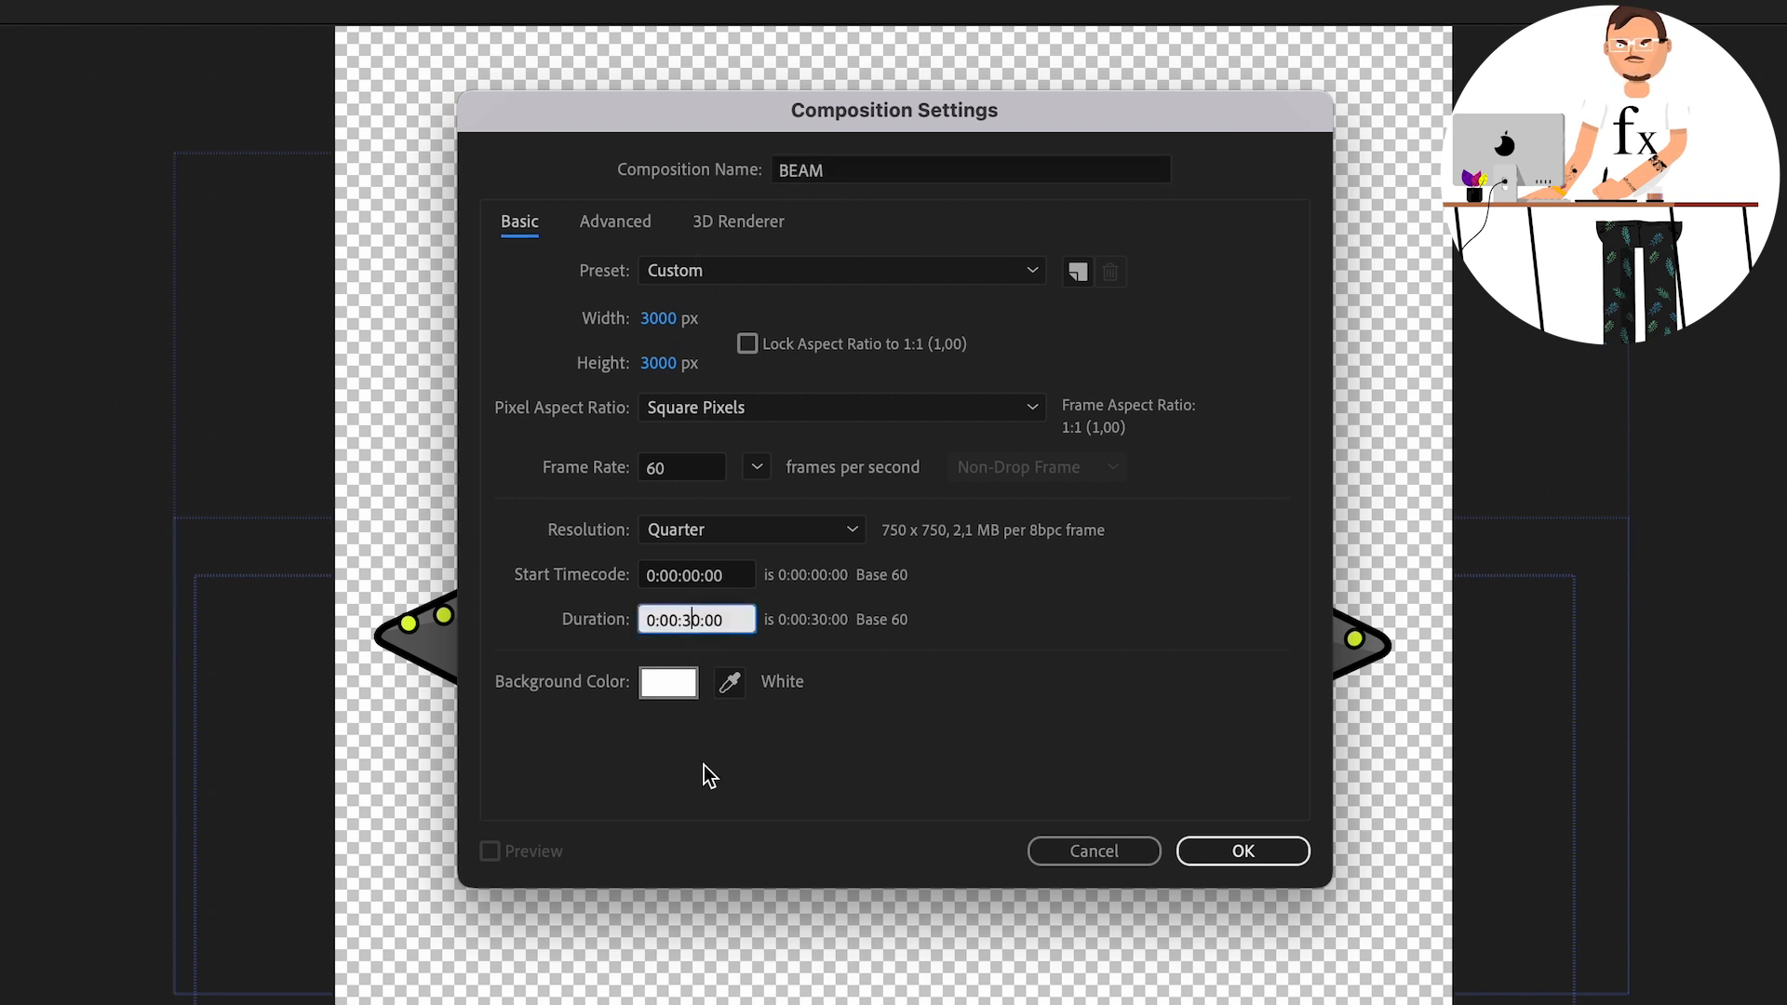
{"action": "key", "text": "BackSpace"}
{"action": "type", "text": "1"}
{"action": "key", "text": "Return"}
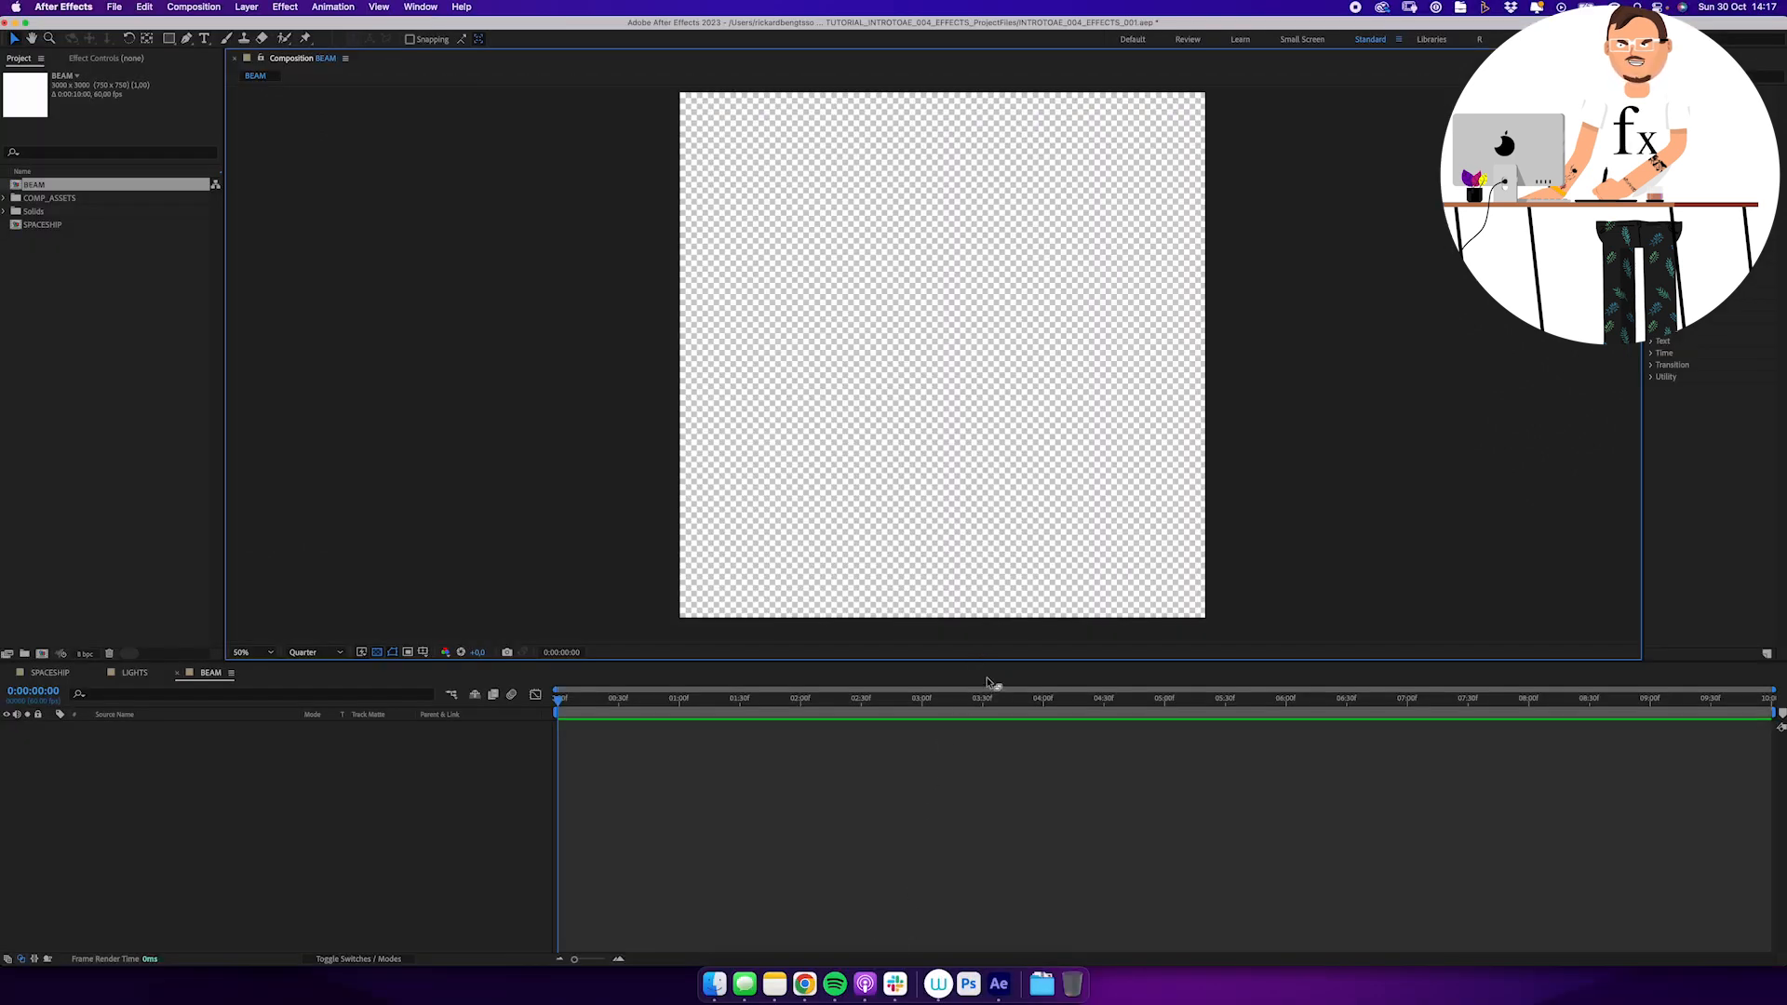
Draw a four-point beam shape widening downward with the Pen tool, with a yellow fill and no stroke
{"action": "left_click", "coordinate": [186, 39]}
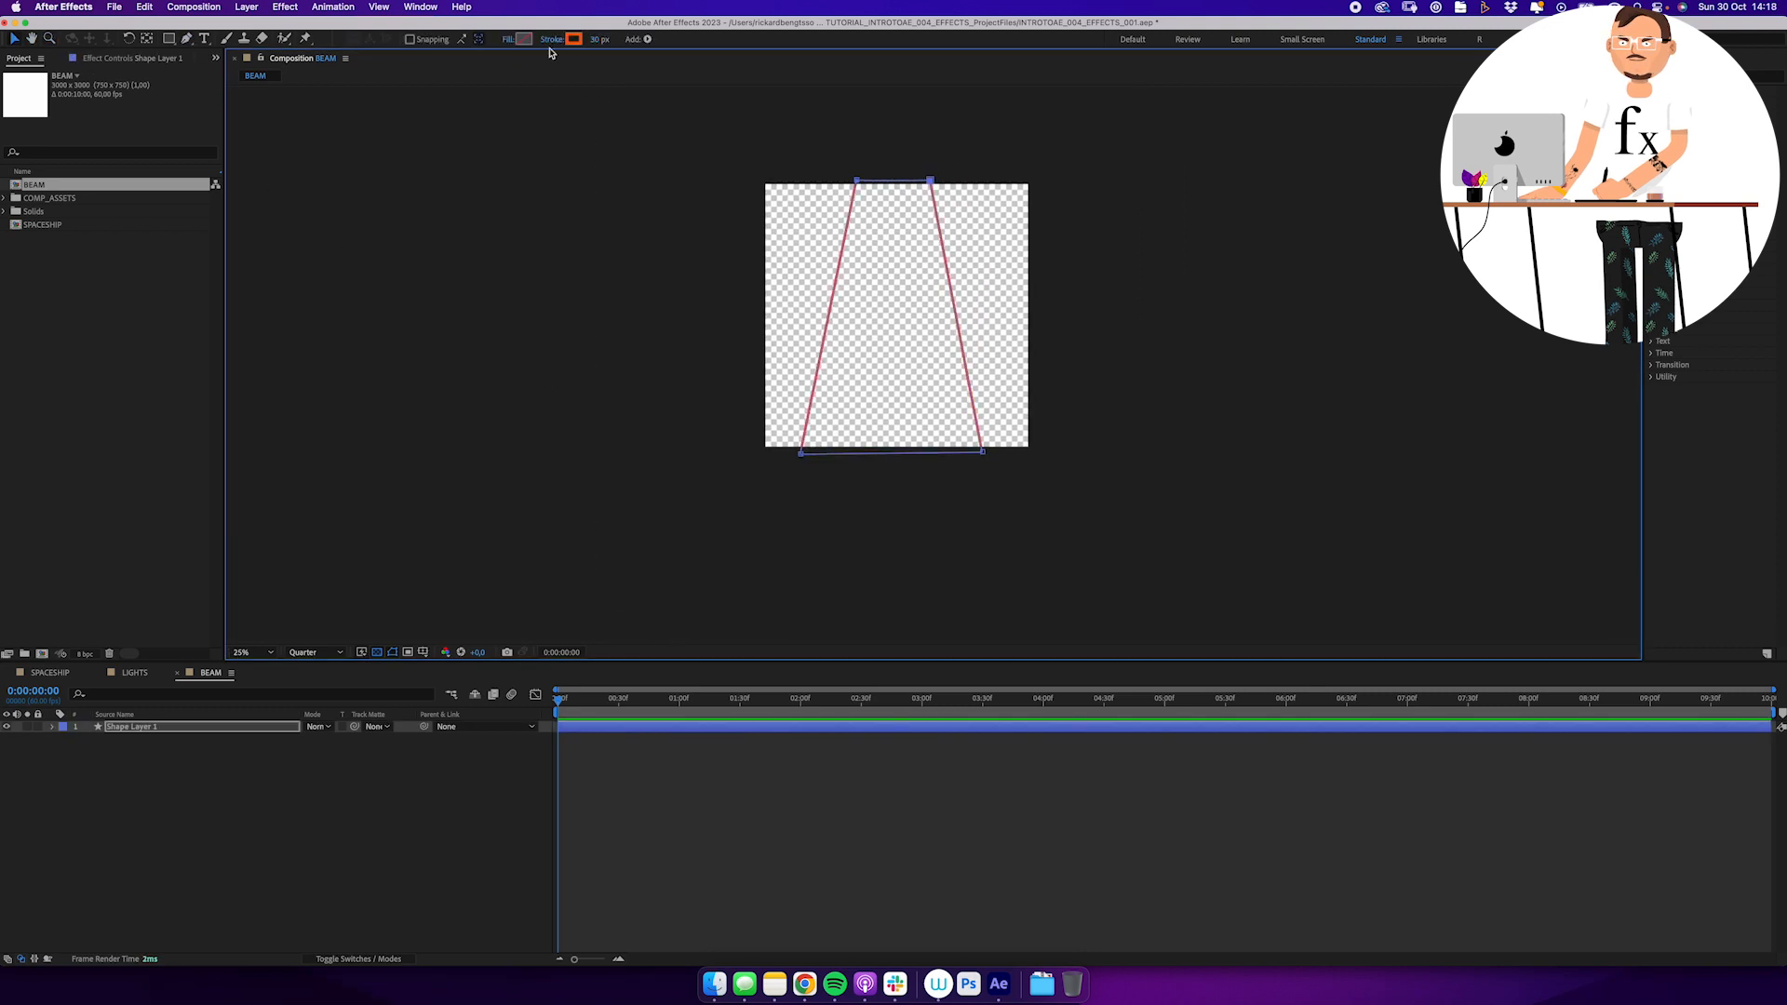
{"action": "left_click", "coordinate": [524, 38]}
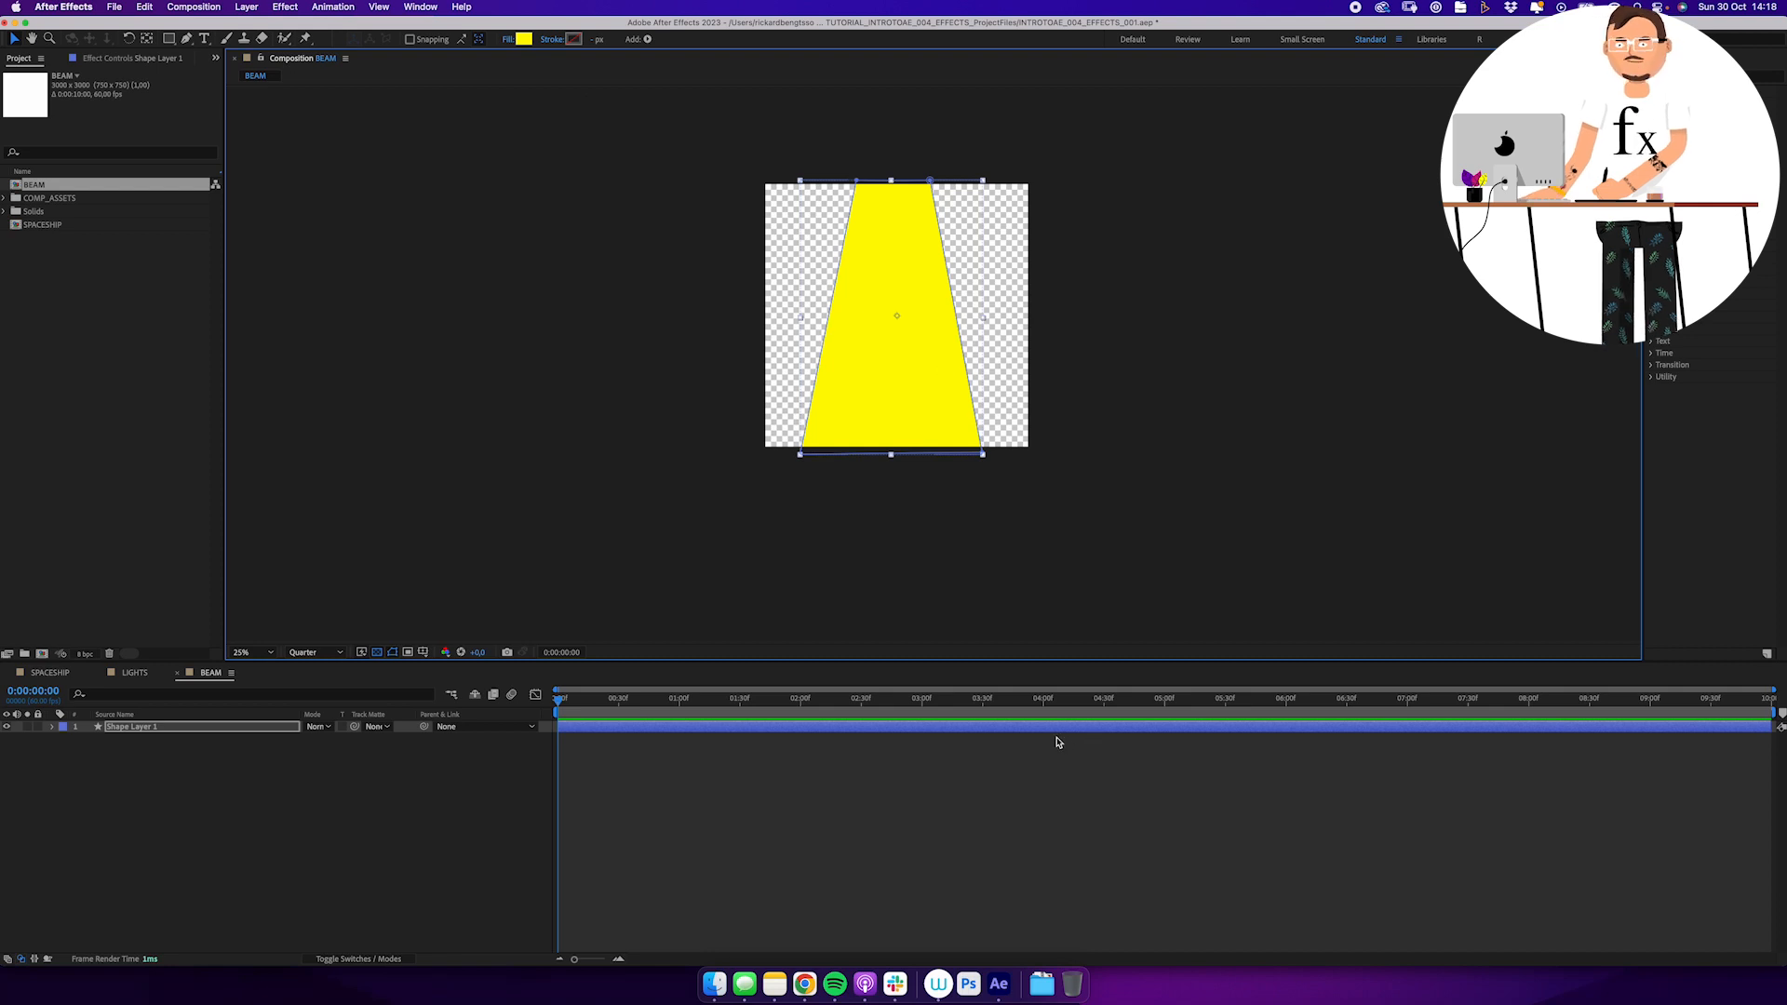
Rename the beam's shape layer to BEAM
{"action": "left_click", "coordinate": [203, 727]}
{"action": "type", "text": "BEAM"}
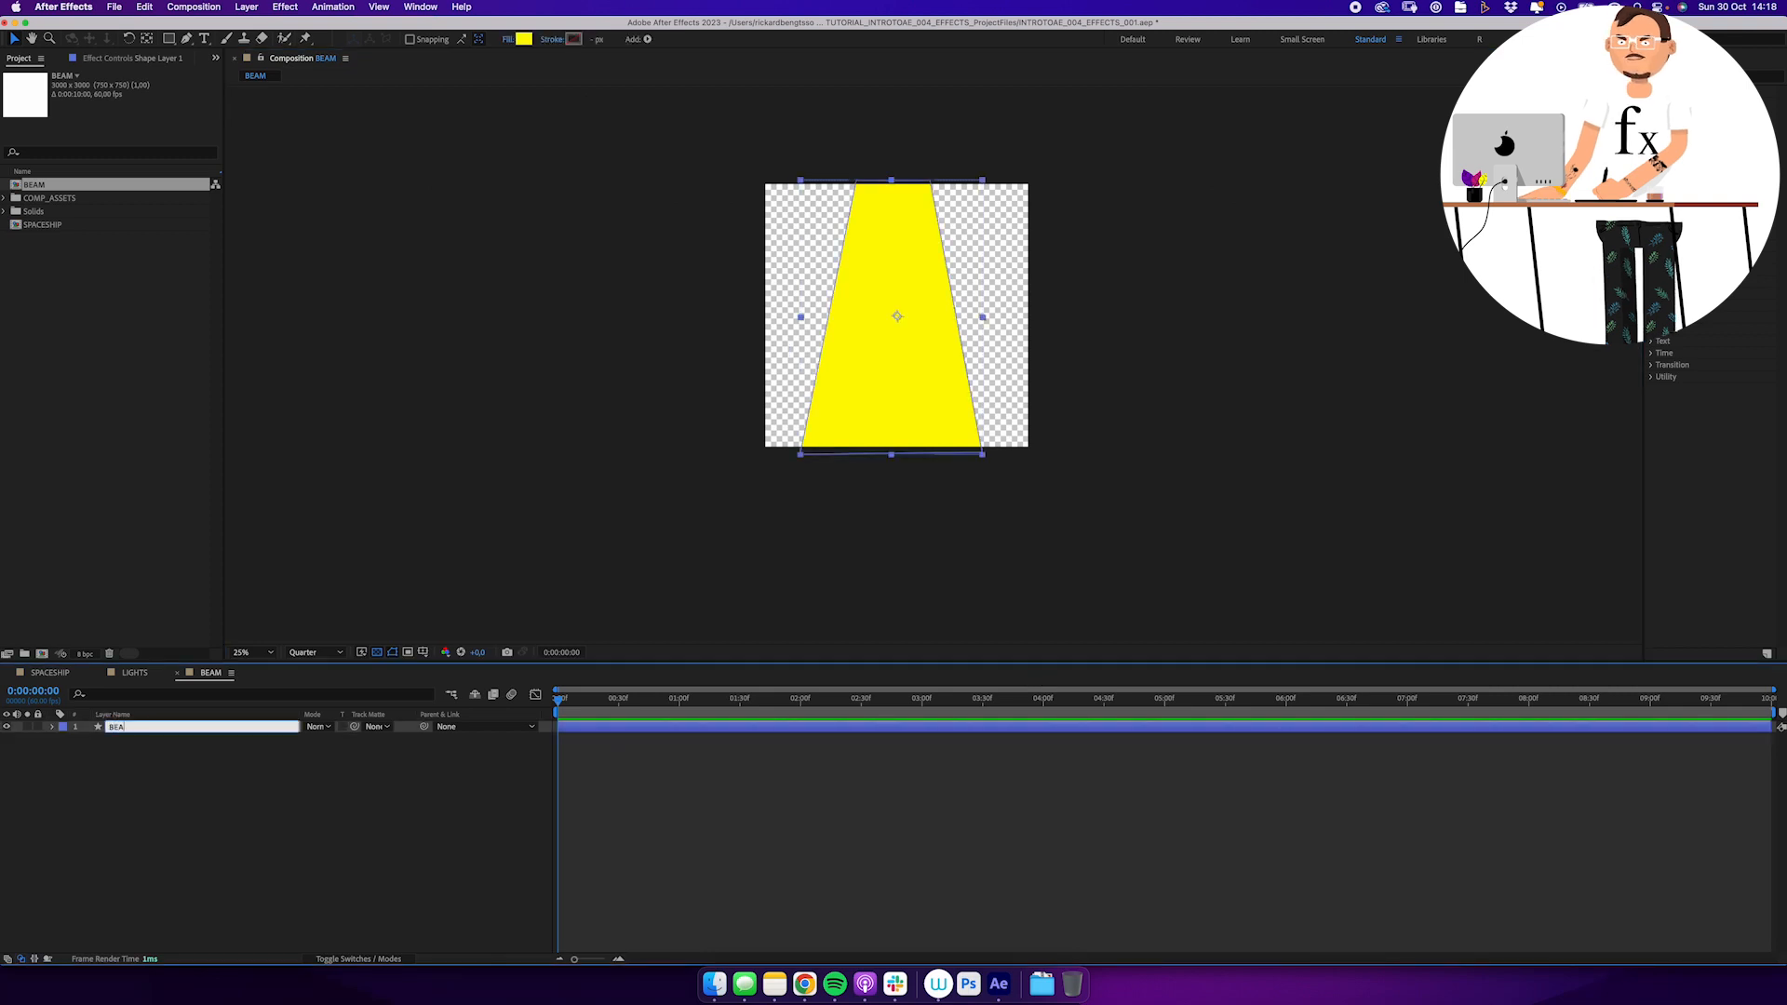
{"action": "key", "text": "Return"}
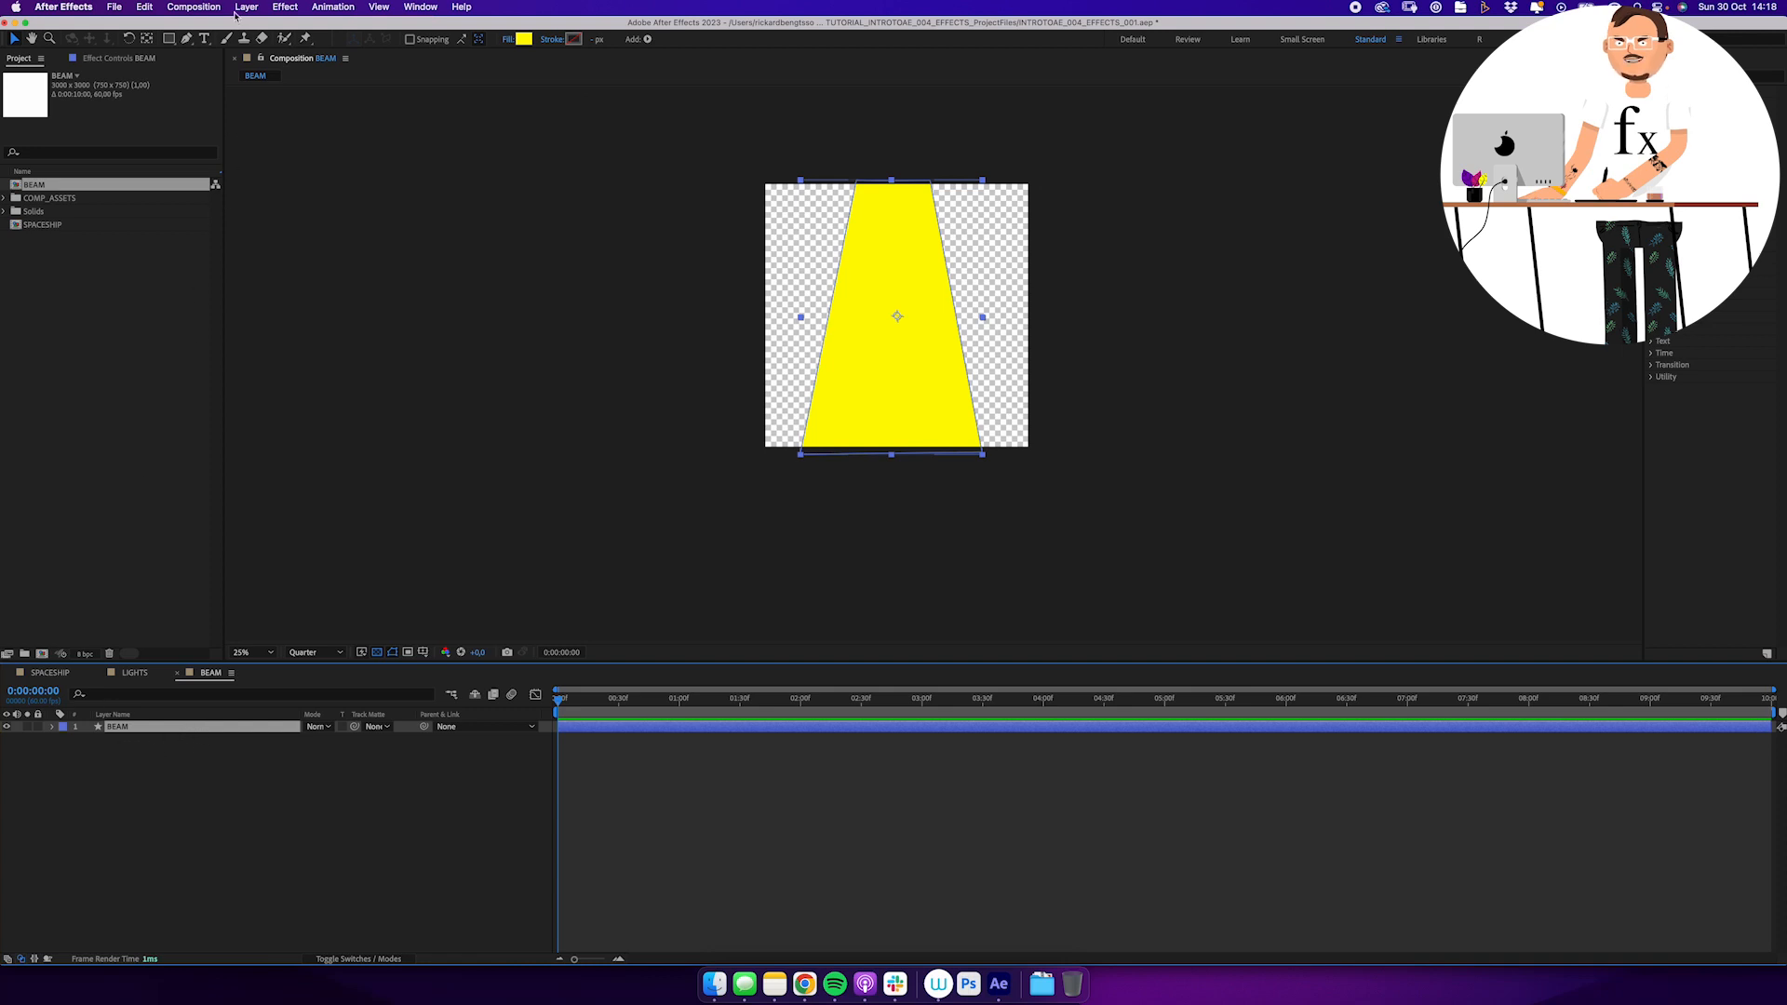
Add an adjustment layer above the BEAM layer and apply the Turbulent Displace effect to it
{"action": "left_click", "coordinate": [239, 9]}
{"action": "mouse_move", "coordinate": [251, 35]}
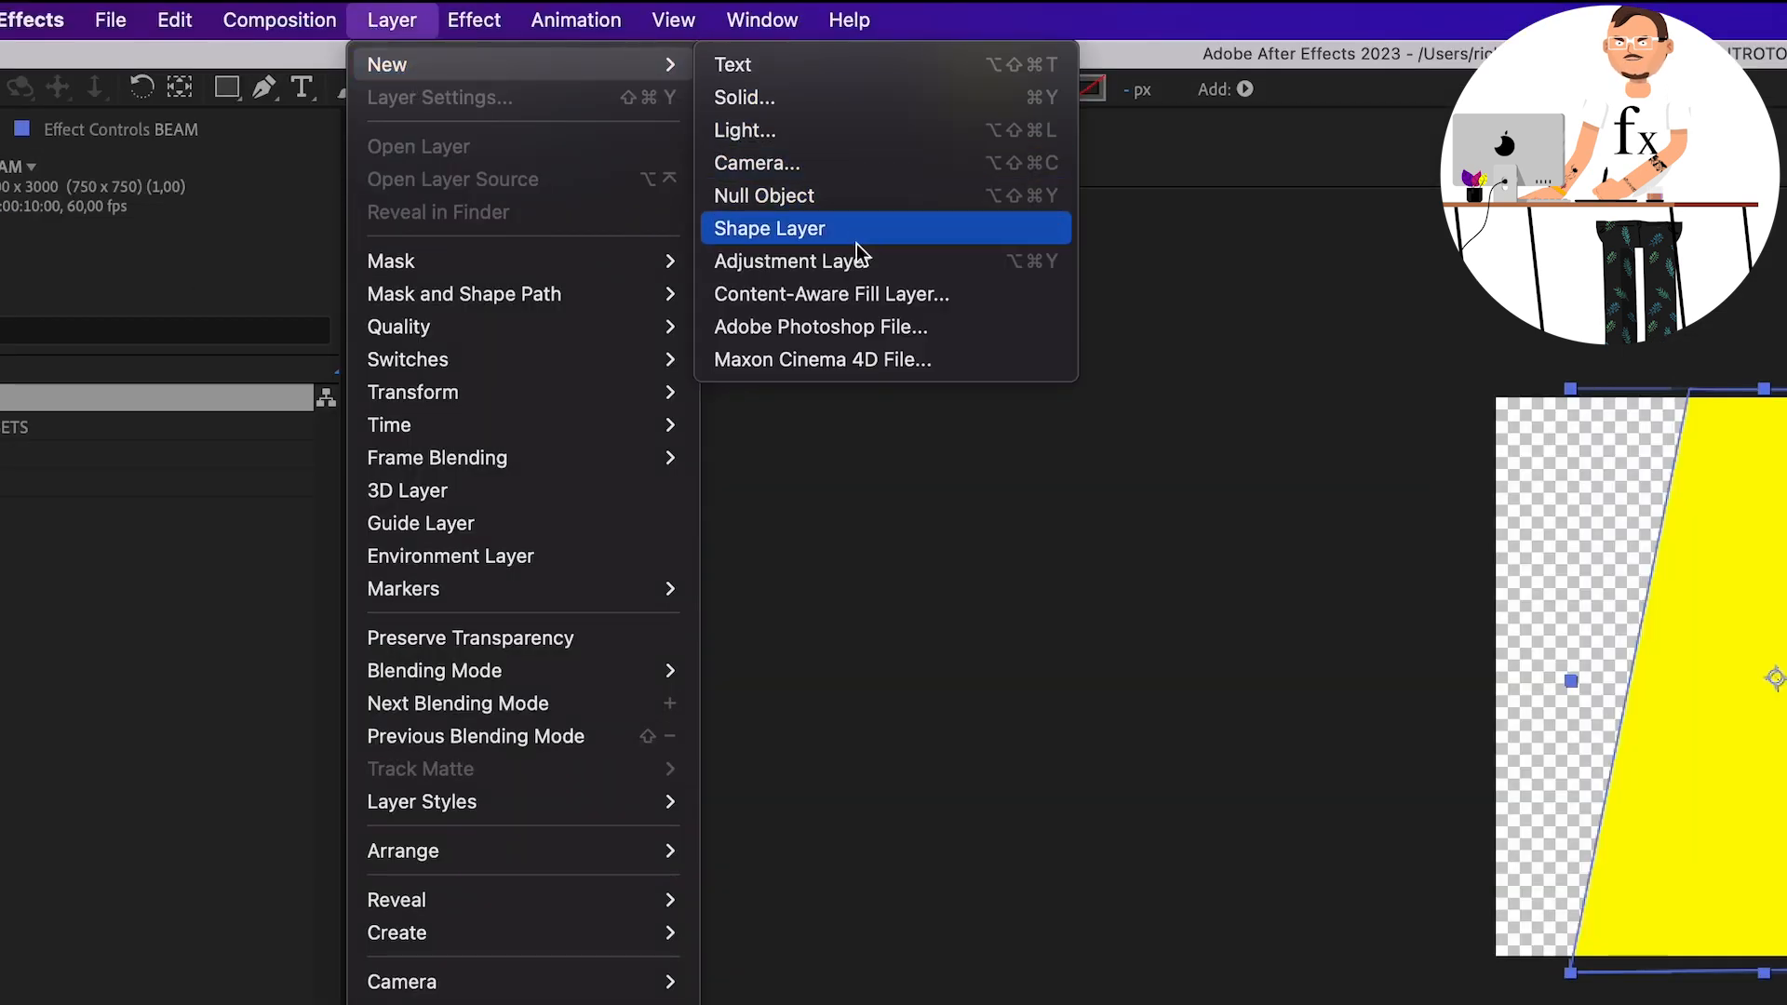
{"action": "left_click", "coordinate": [867, 261]}
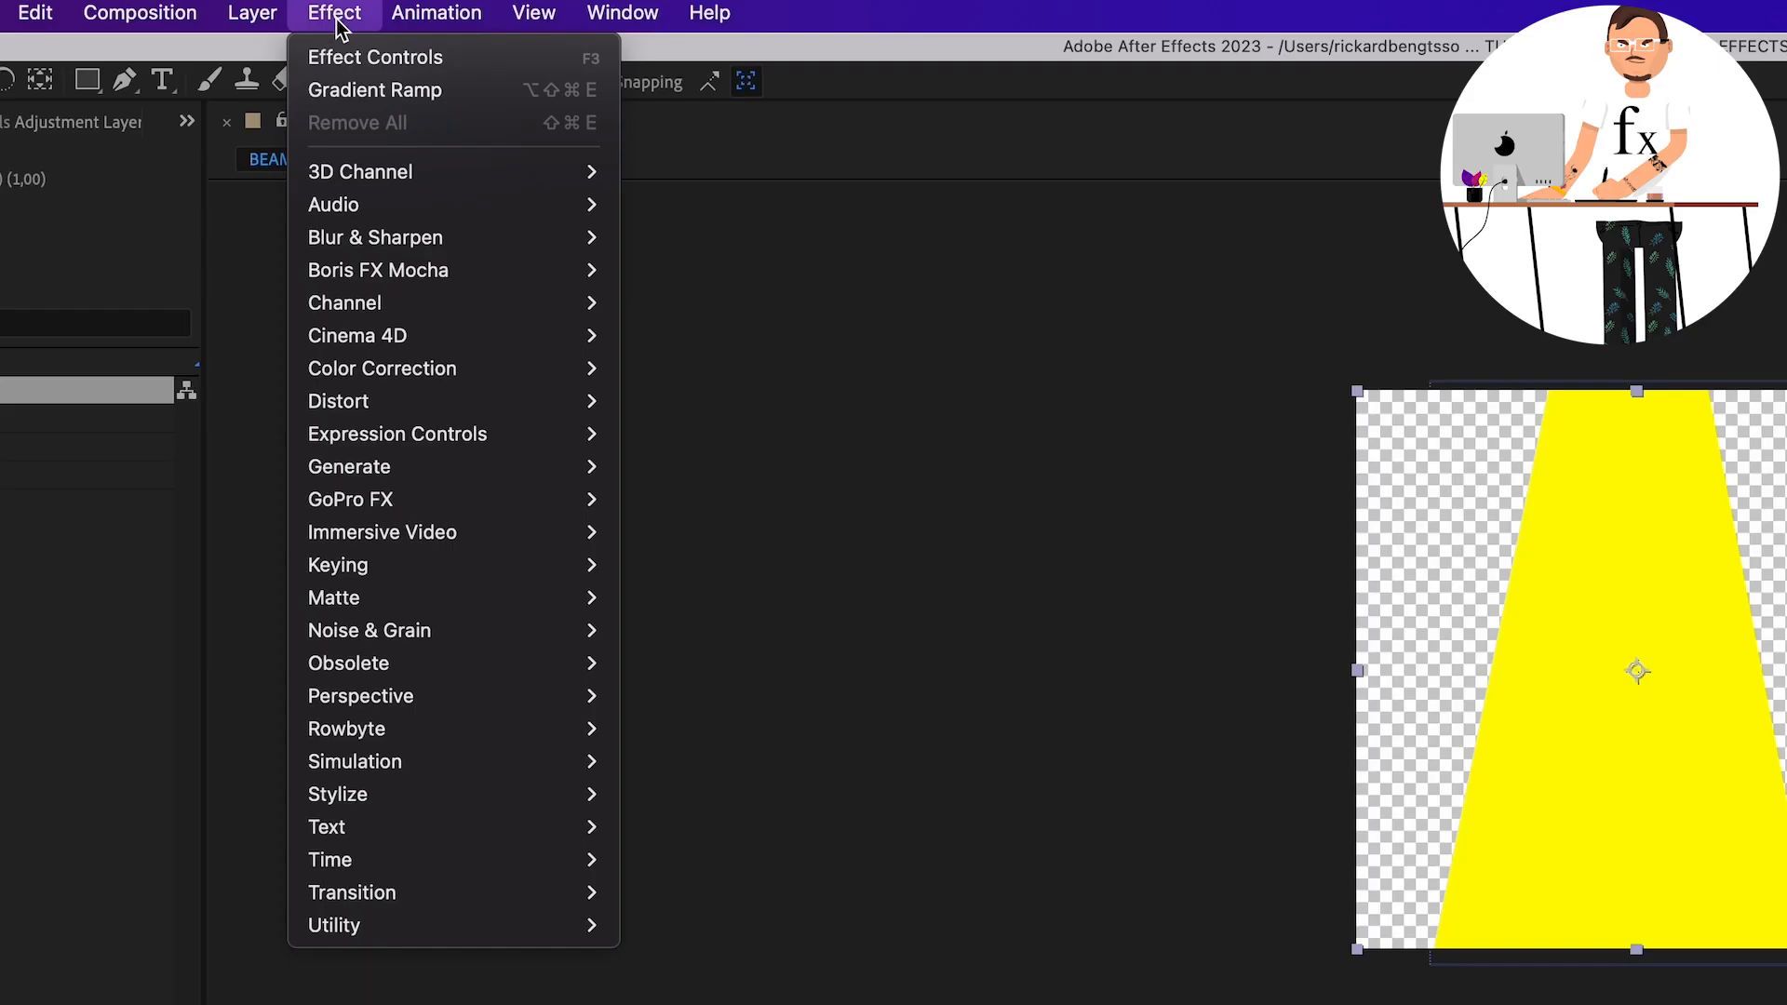
{"action": "mouse_move", "coordinate": [417, 402]}
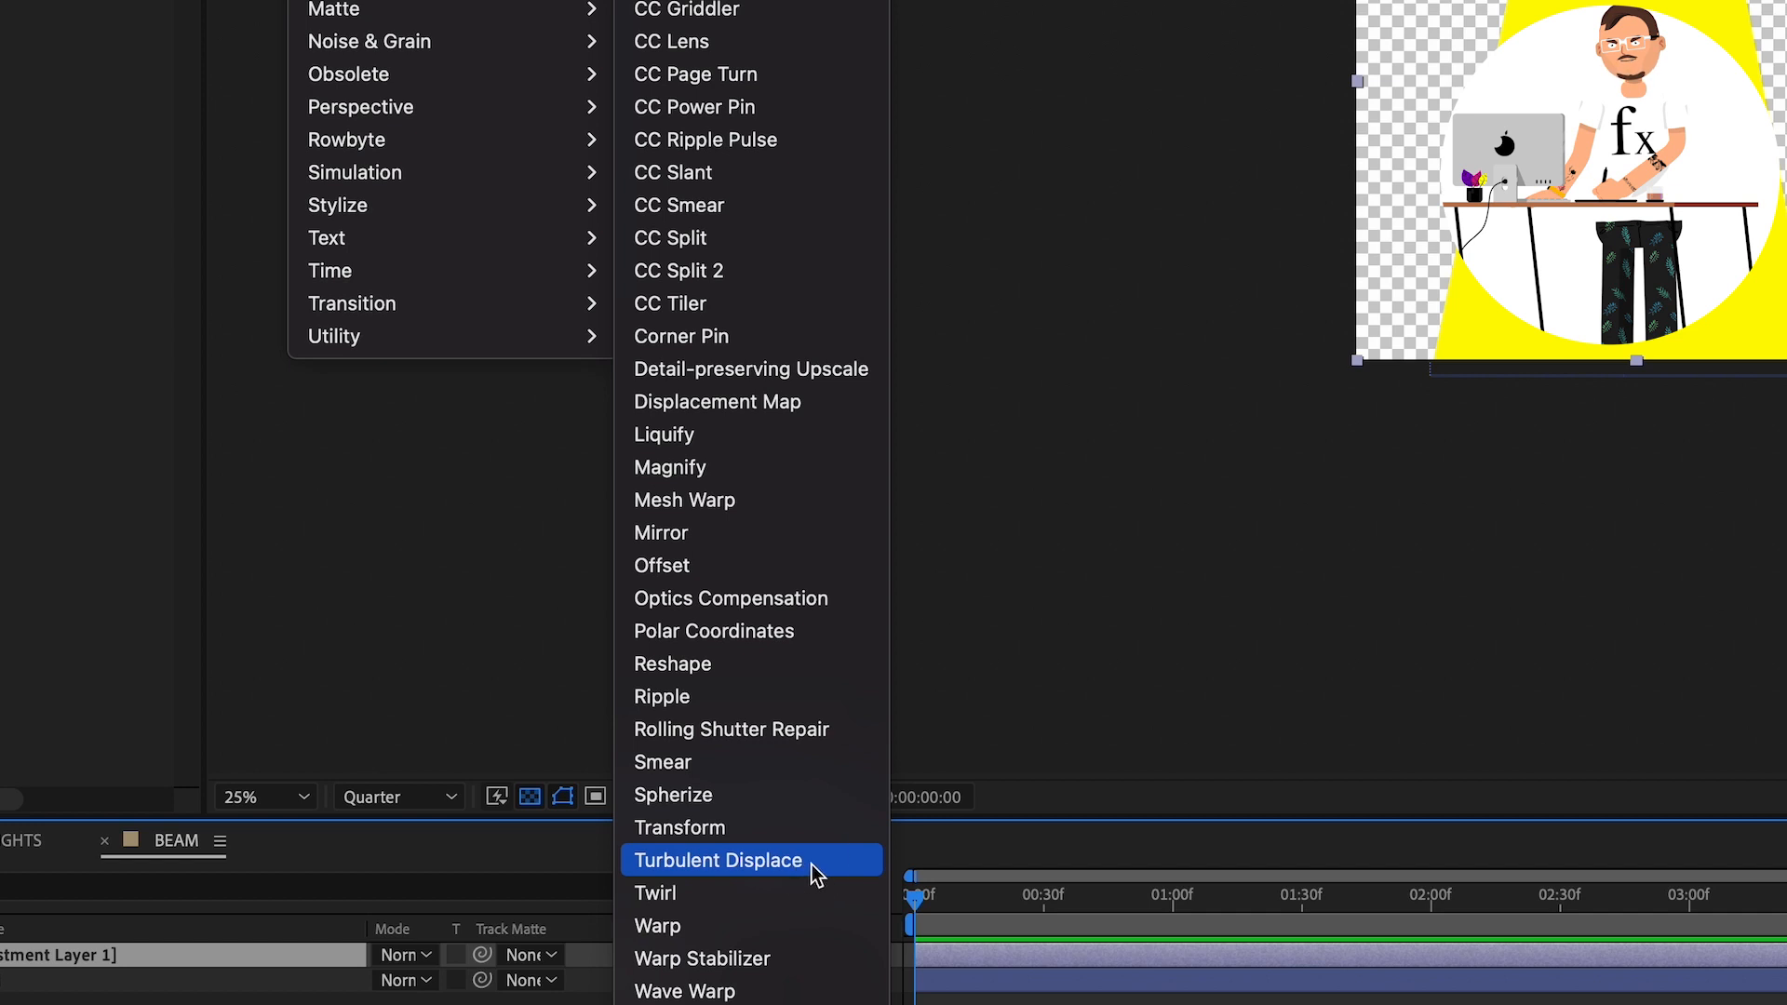
{"action": "left_click", "coordinate": [812, 864]}
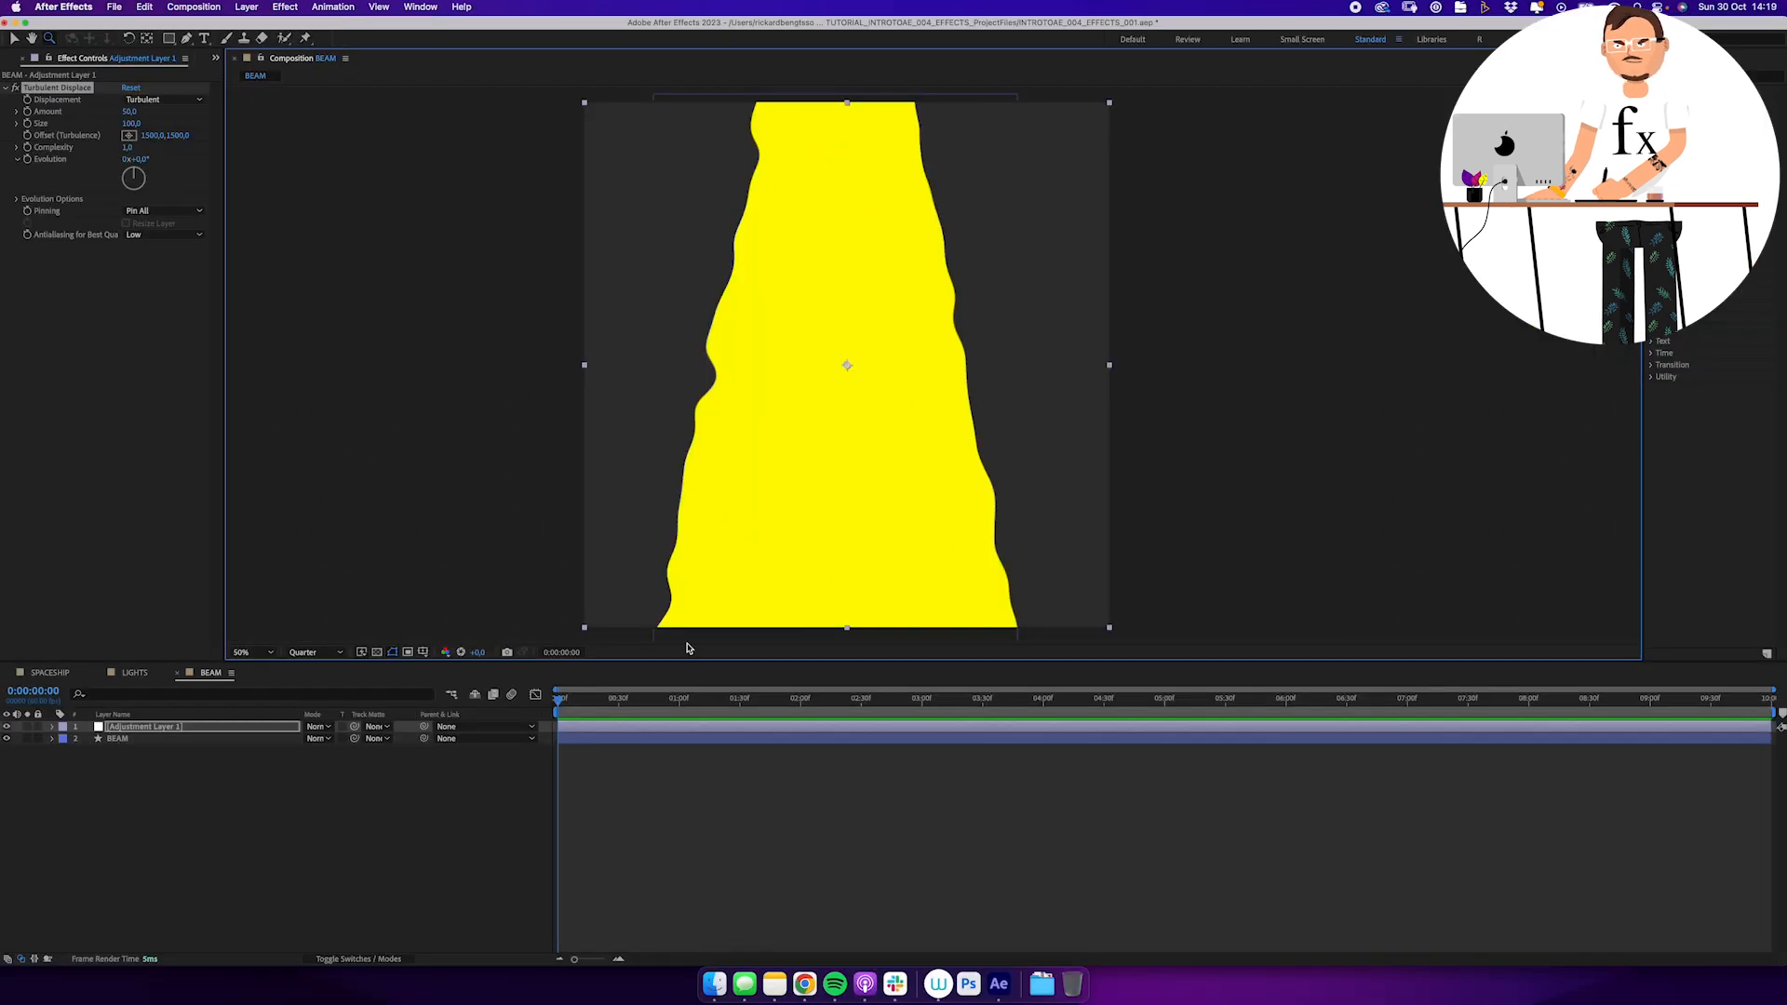
Set Turbulent Displace's amount to 30 and size to 200, and keyframe its evolution across the whole composition
{"action": "left_click_drag", "start_coordinate": [131, 127], "coordinate": [199, 119]}
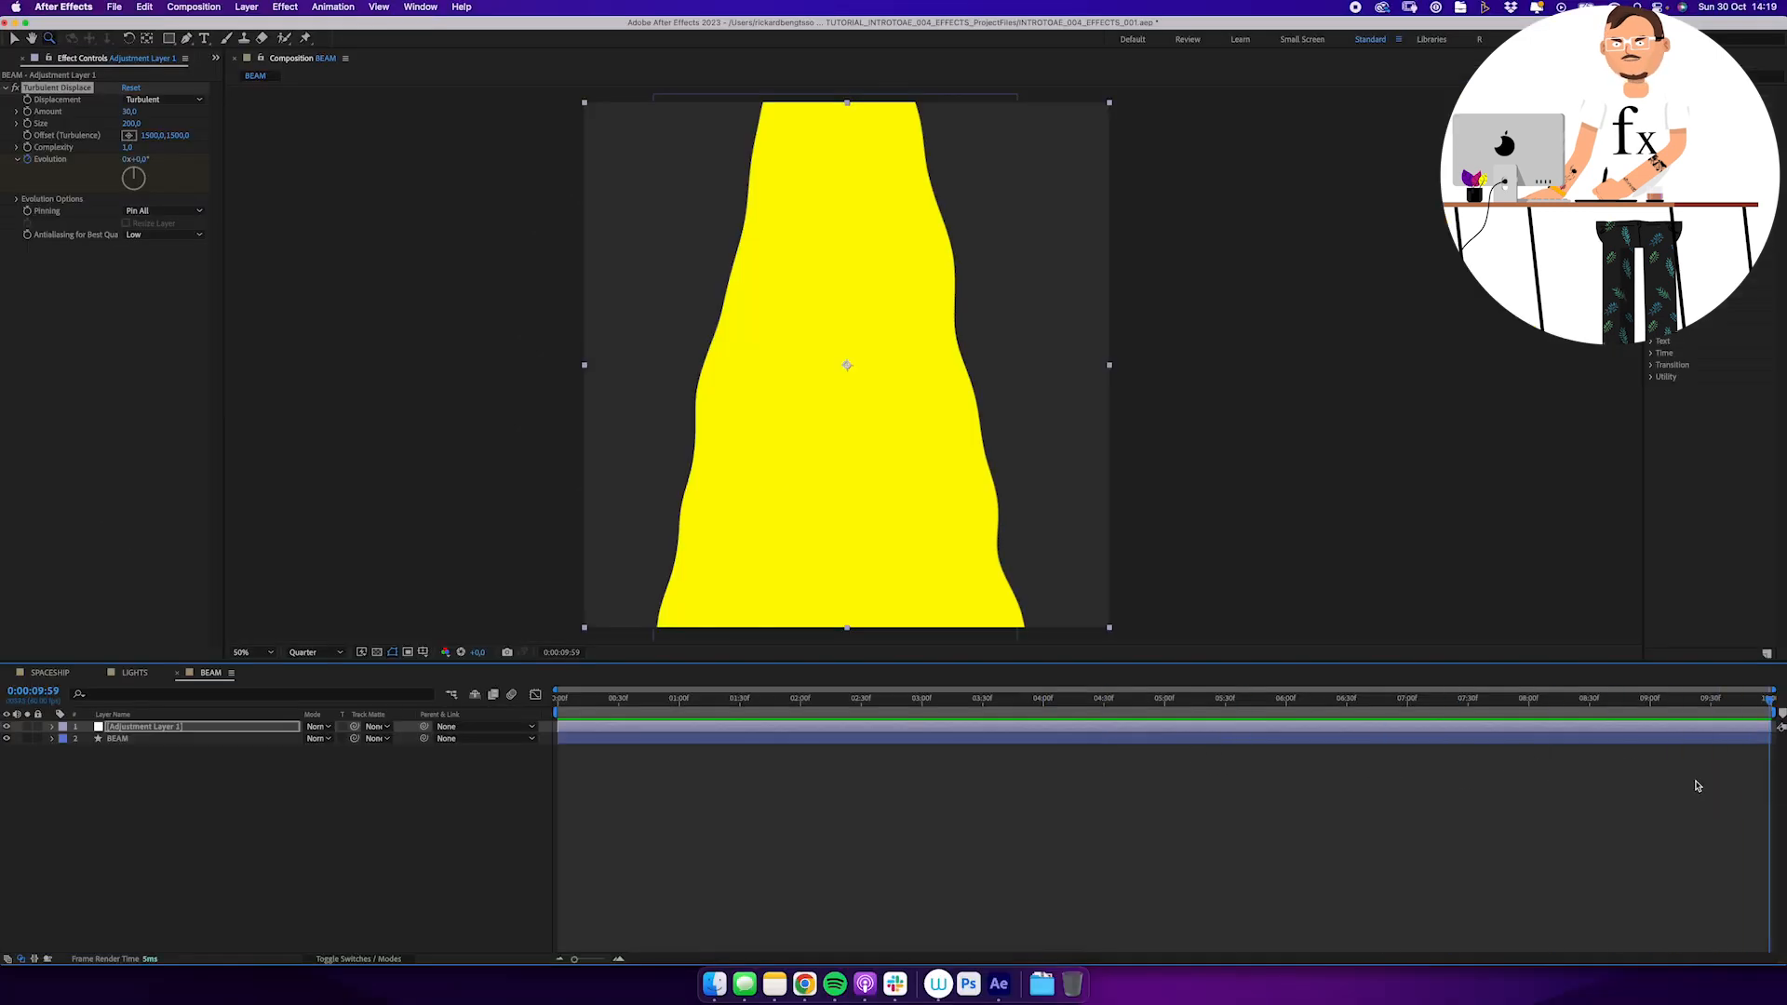
{"action": "left_click", "coordinate": [124, 160]}
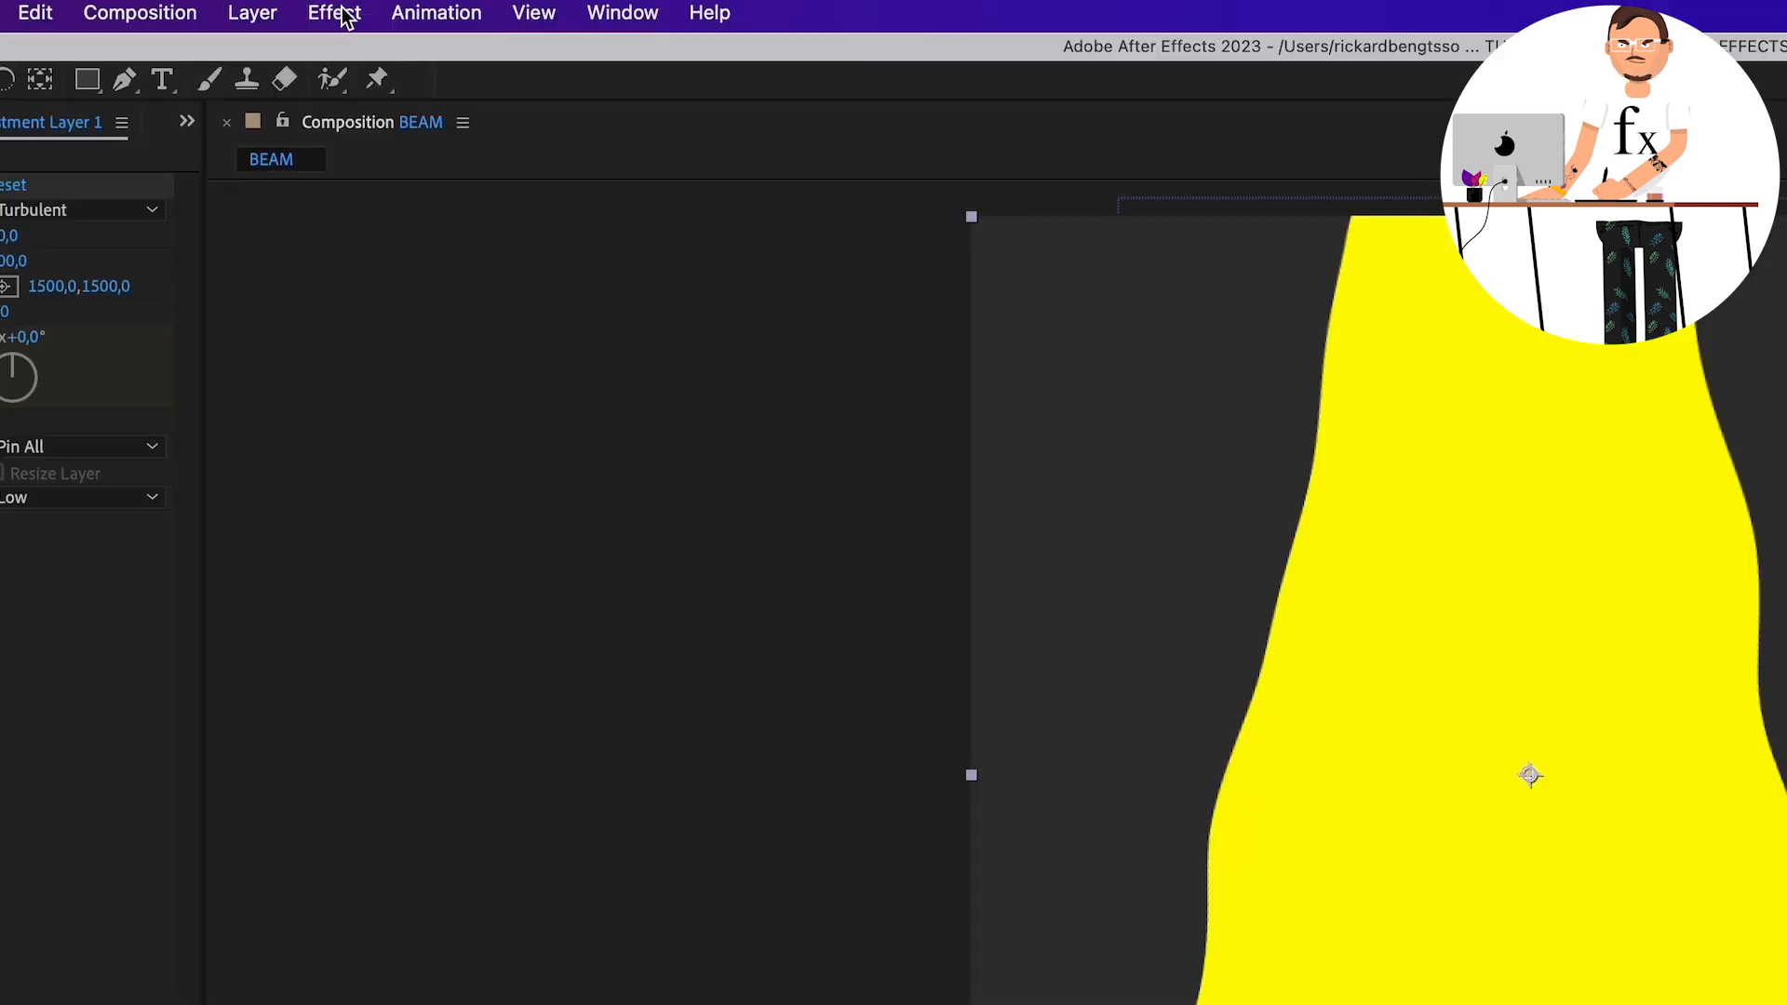
Apply the Wave Warp effect to the adjustment layer and switch off Turbulent Displace
{"action": "left_click", "coordinate": [288, 9]}
{"action": "mouse_move", "coordinate": [339, 218]}
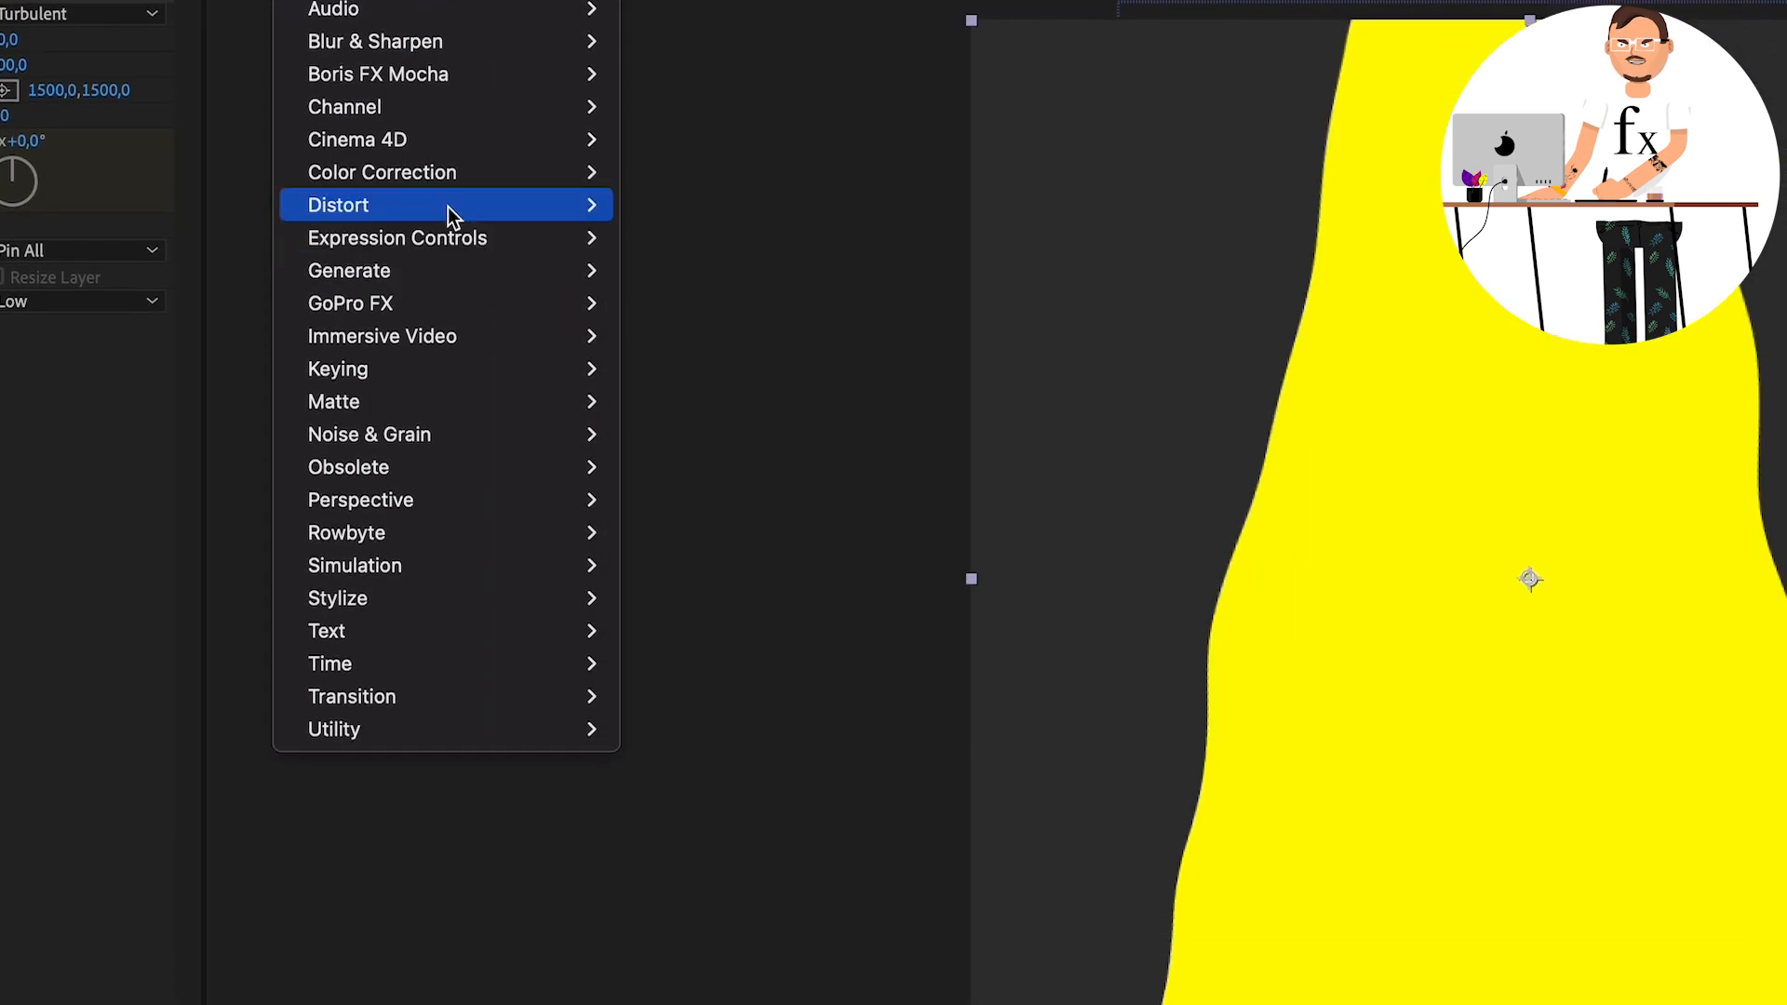
{"action": "mouse_move", "coordinate": [590, 309]}
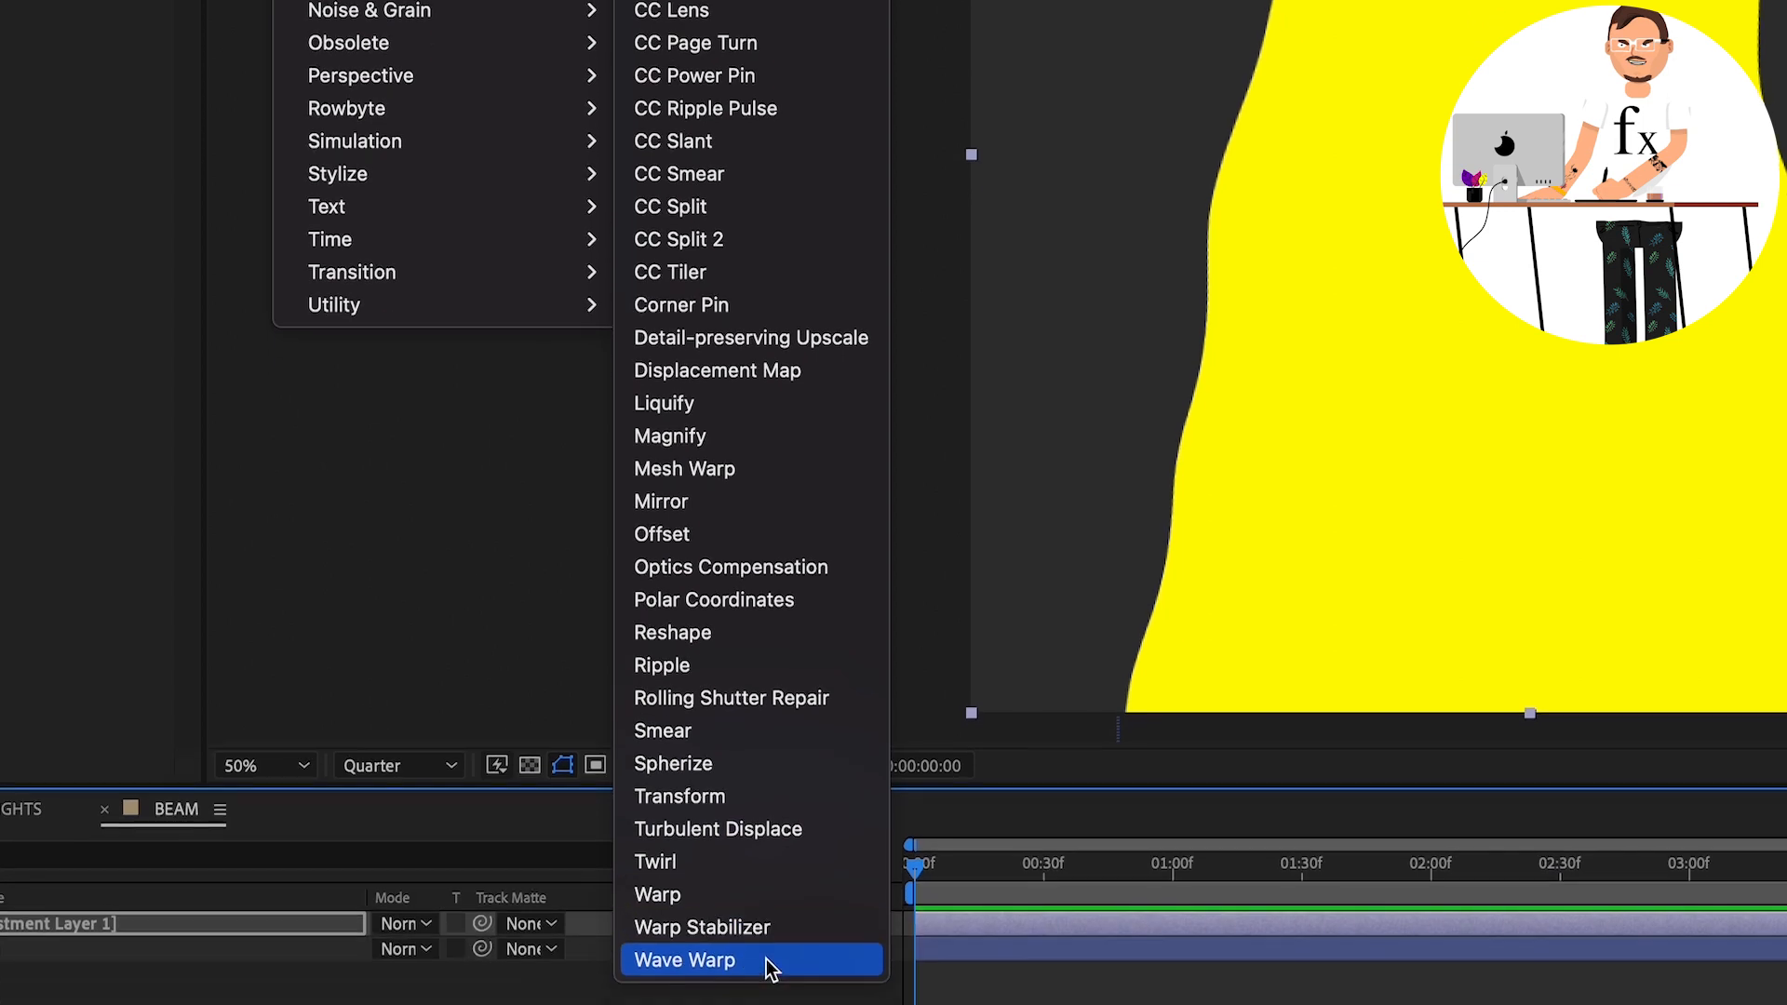
{"action": "left_click", "coordinate": [772, 938]}
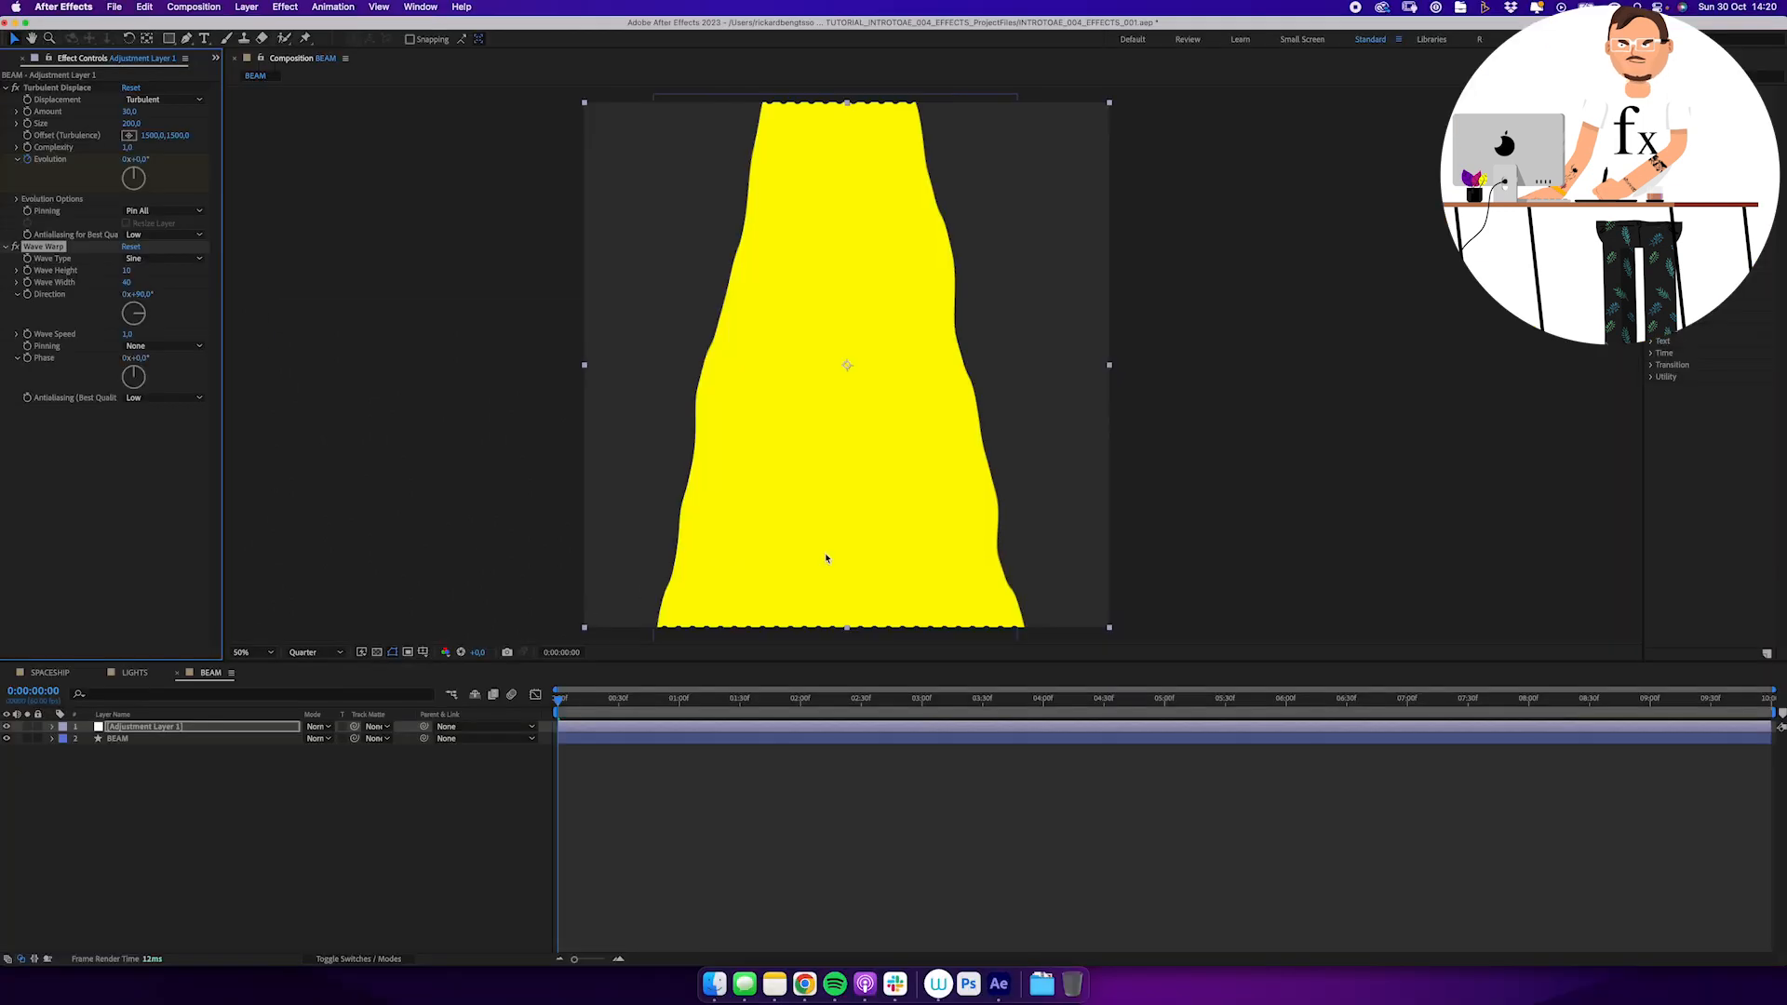
{"action": "left_click", "coordinate": [15, 87]}
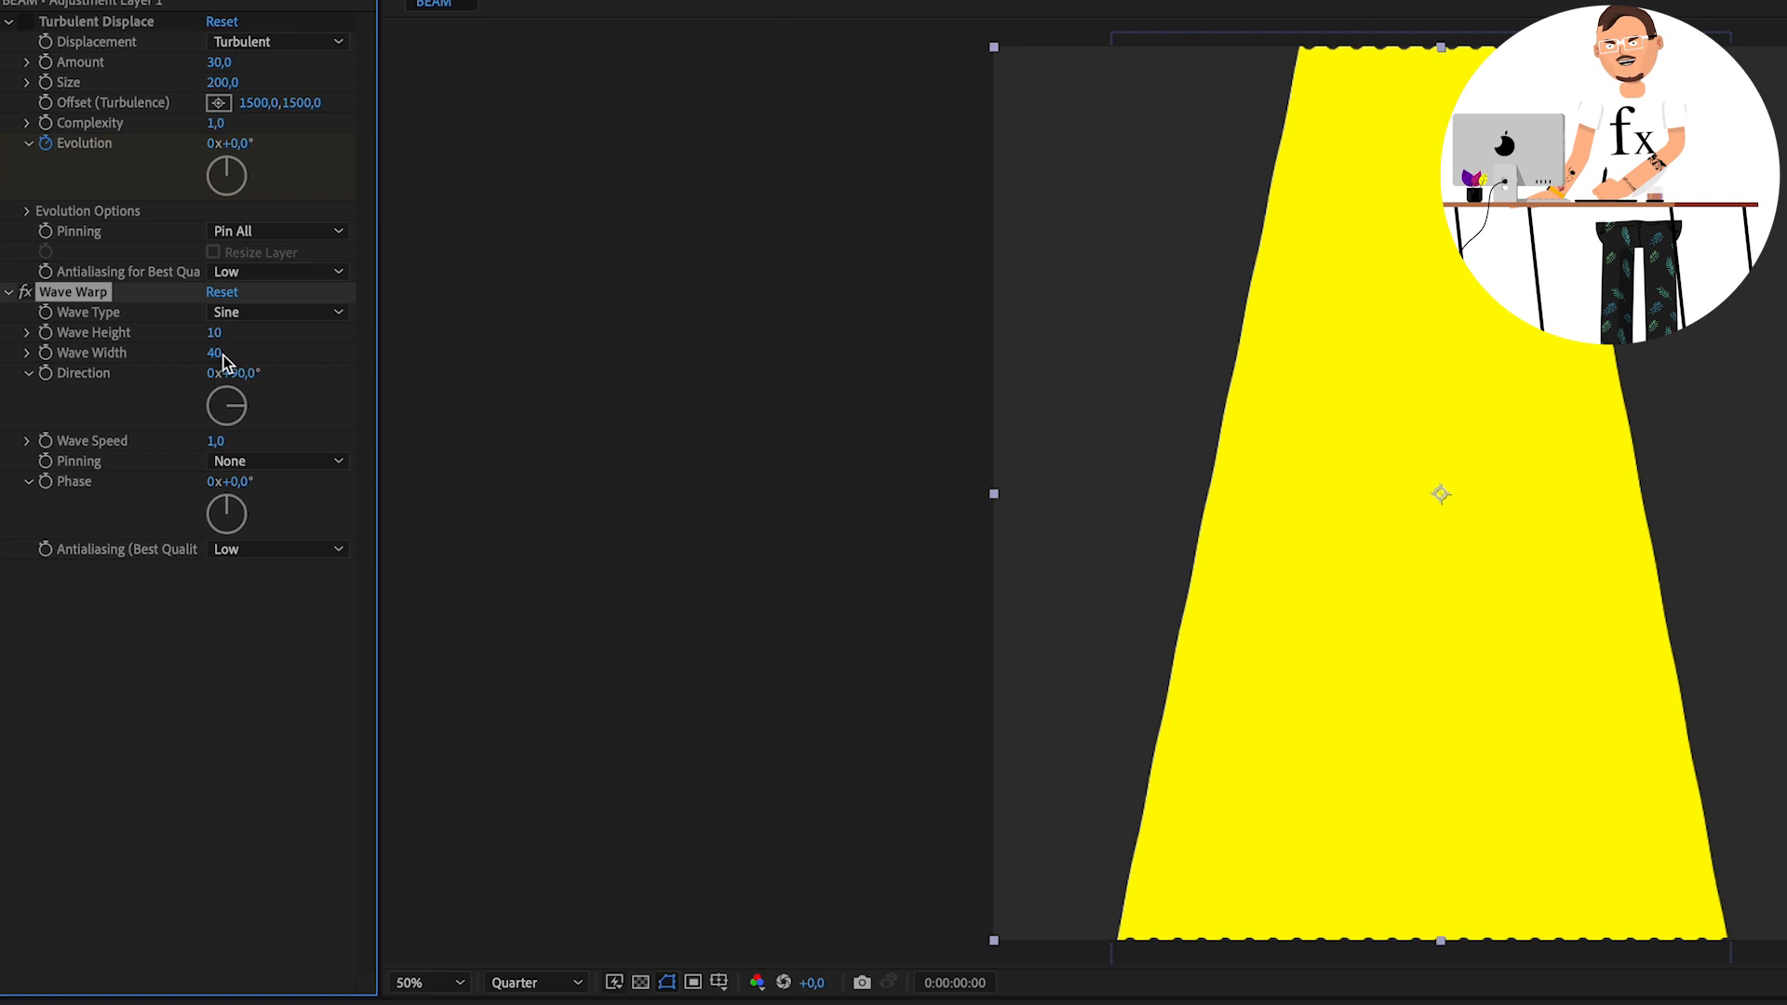
Try a Wave Warp with wave width 55 and wave height 163
{"action": "left_click_drag", "start_coordinate": [224, 361], "coordinate": [383, 347]}
{"action": "left_click_drag", "start_coordinate": [219, 332], "coordinate": [392, 325]}
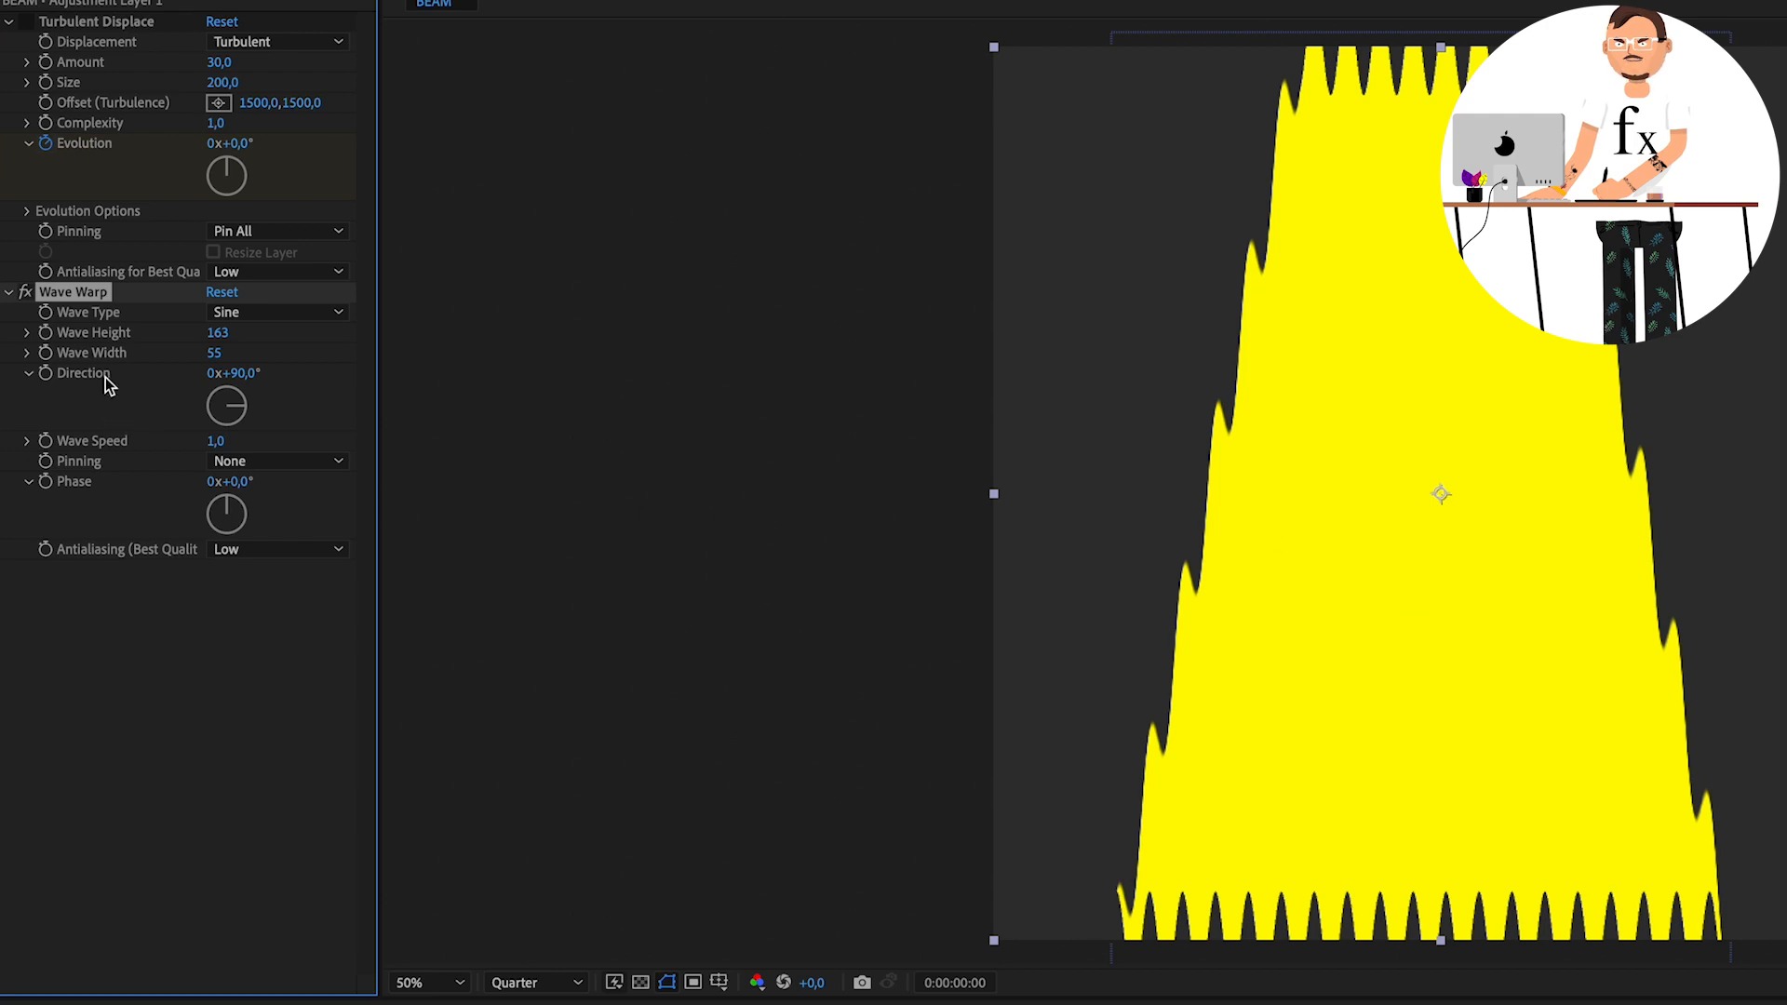
Set the Wave Warp's direction to 0° and its wave width to 500
{"action": "left_click_drag", "start_coordinate": [247, 409], "coordinate": [259, 445]}
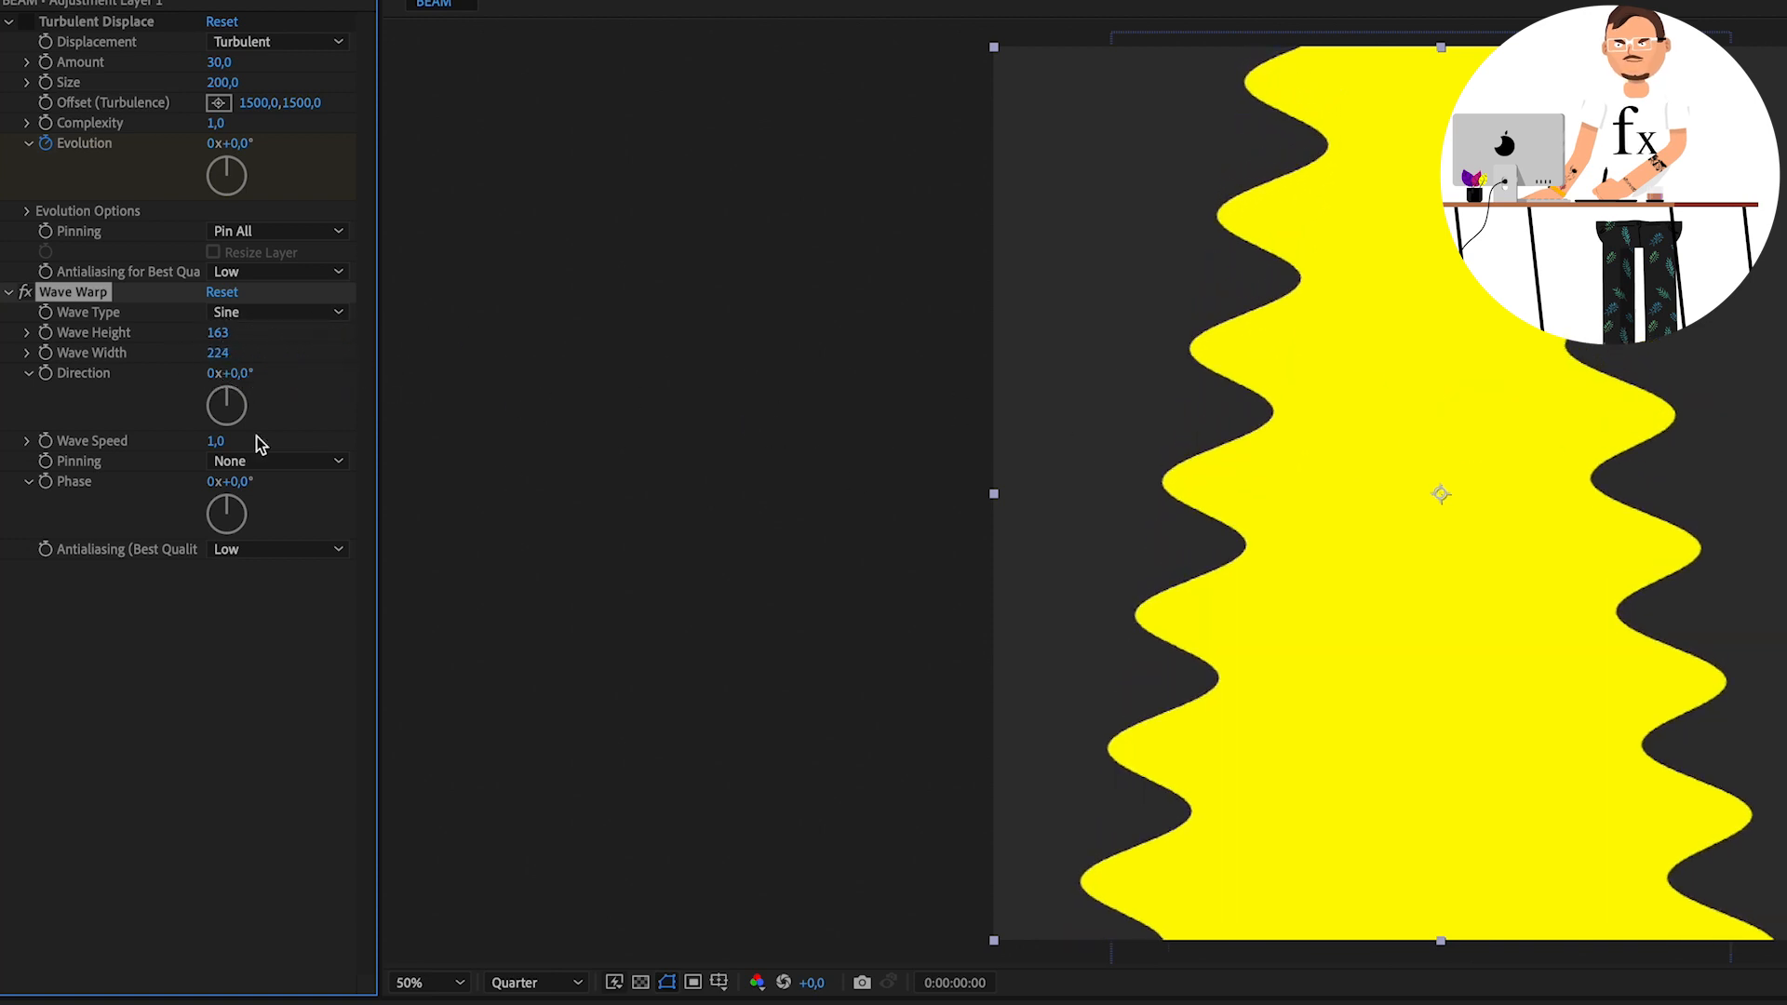
{"action": "mouse_move", "coordinate": [219, 353]}
{"action": "left_mouse_down"}
{"action": "mouse_move", "coordinate": [969, 339]}
{"action": "mouse_move", "coordinate": [224, 361]}
{"action": "left_mouse_up"}
{"action": "left_click", "coordinate": [223, 358]}
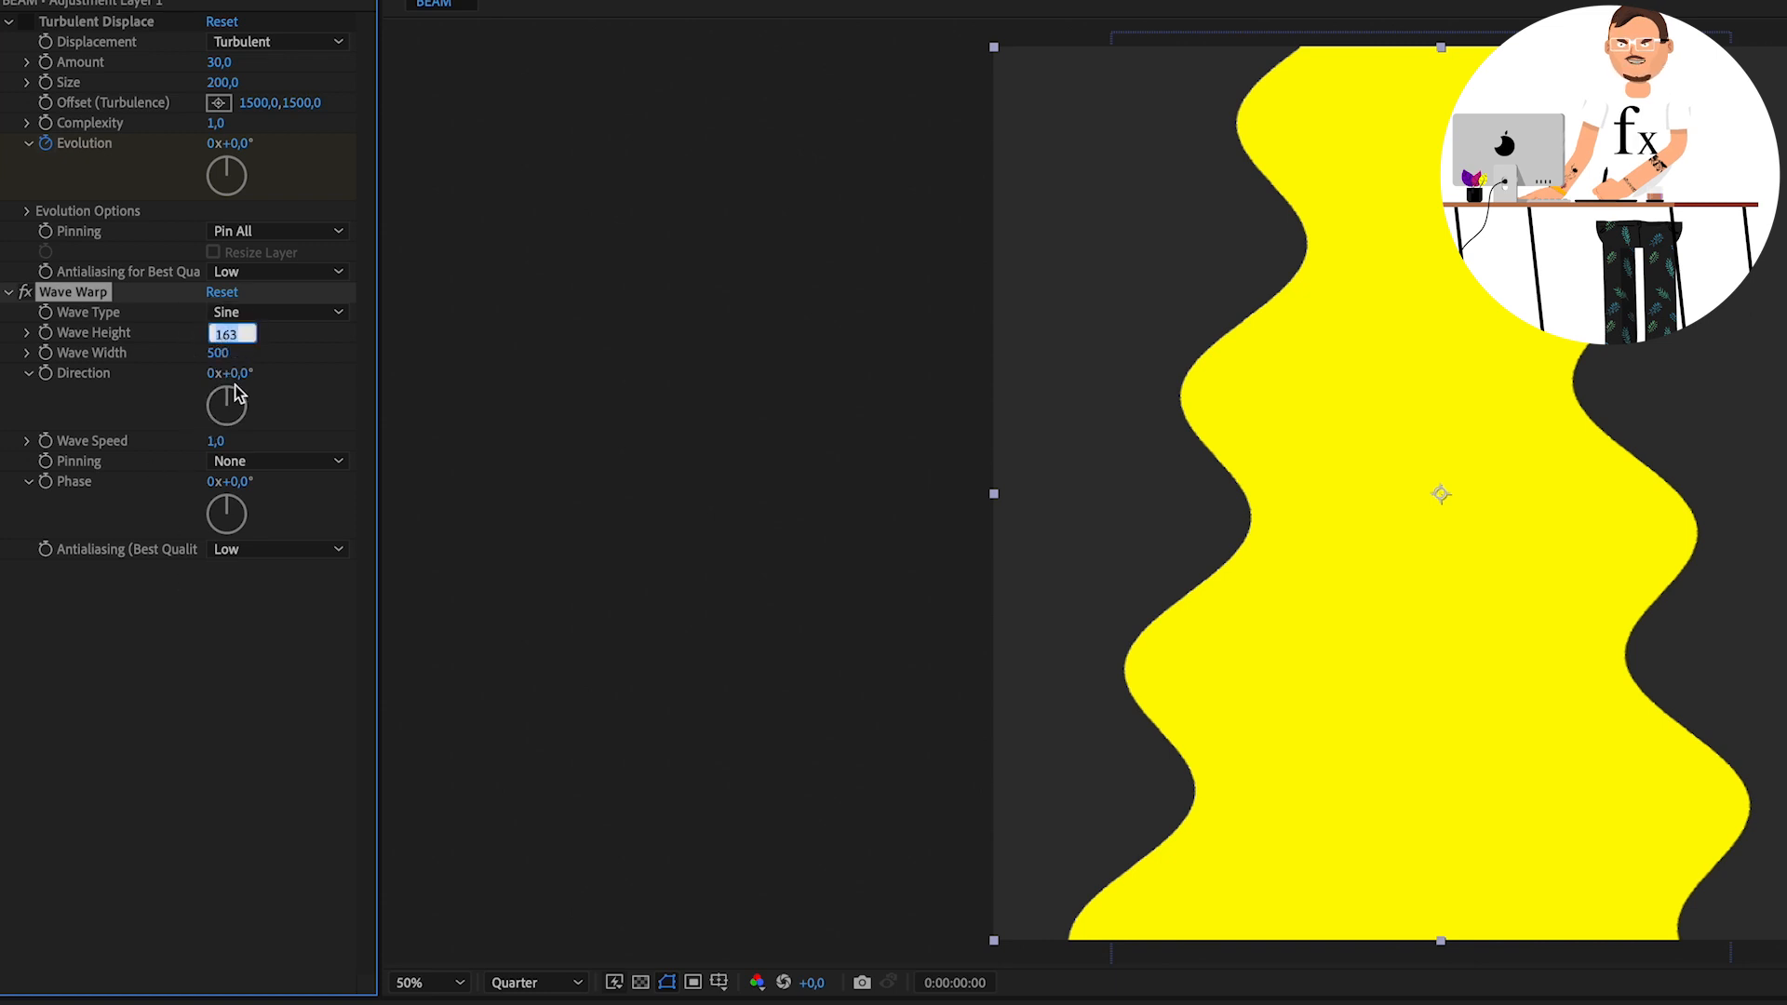
Set the Wave Warp's wave height to 10 and preview the animation
{"action": "type", "text": "30"}
{"action": "key", "text": "Return"}
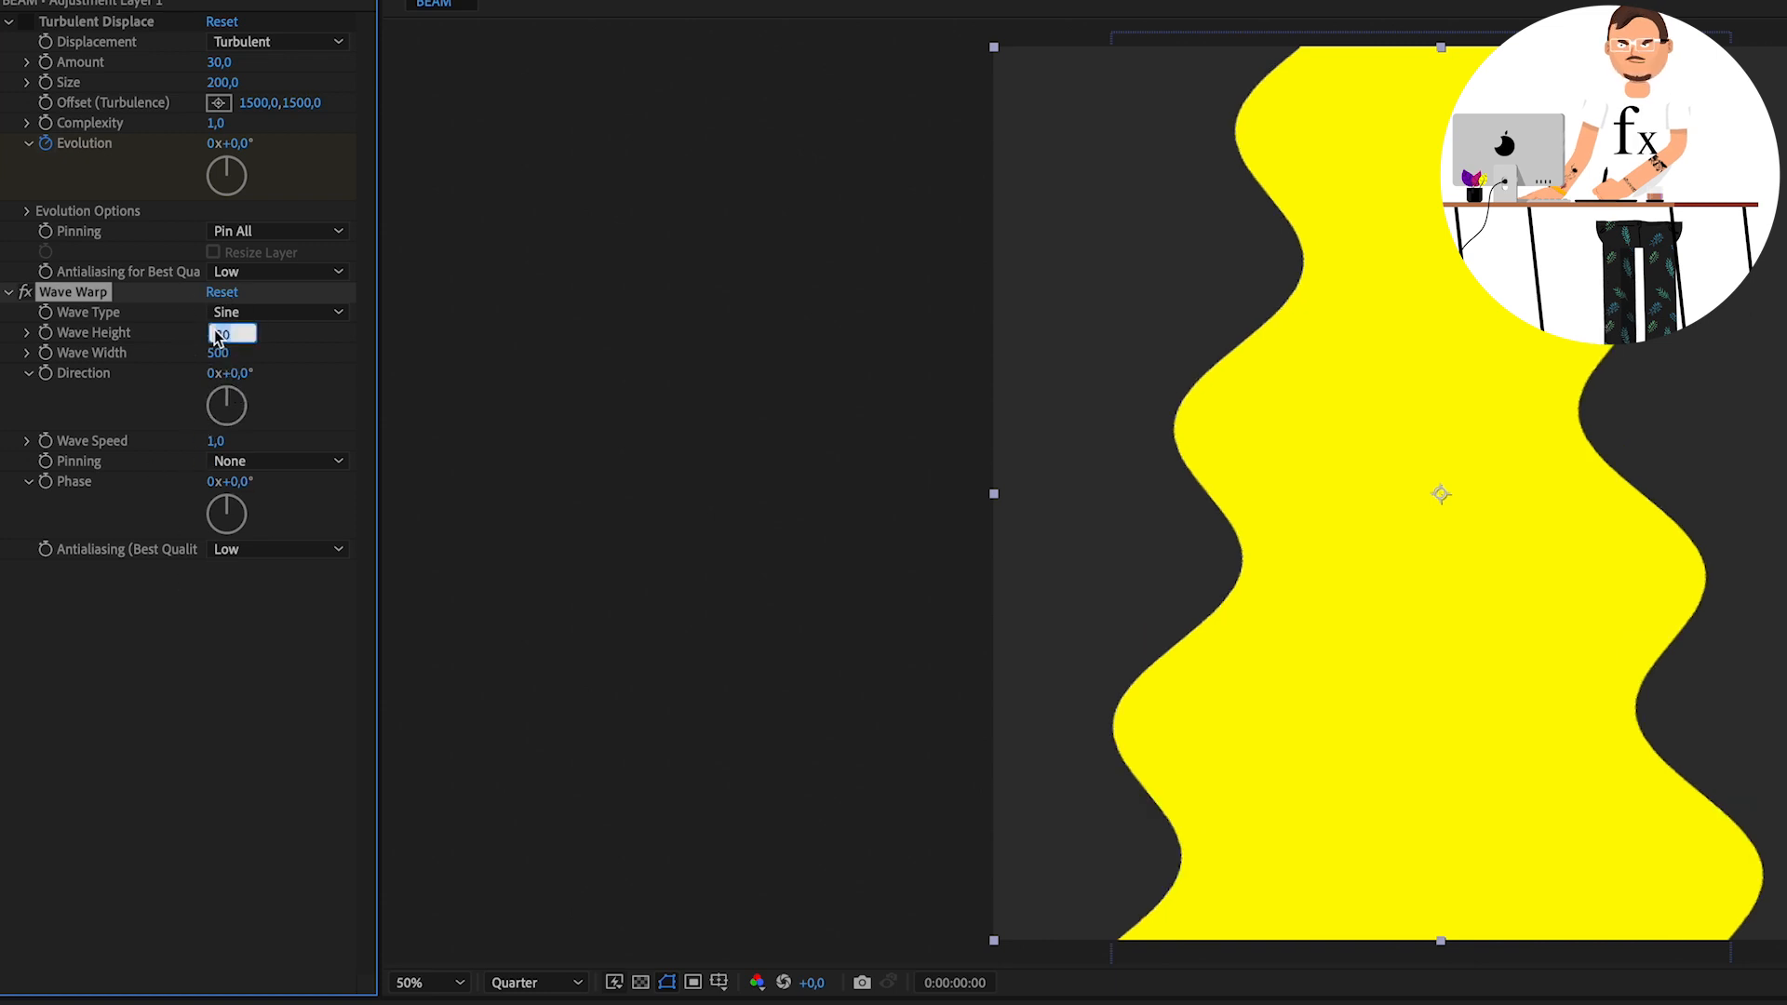
{"action": "key", "text": "Return"}
{"action": "key", "text": "space"}
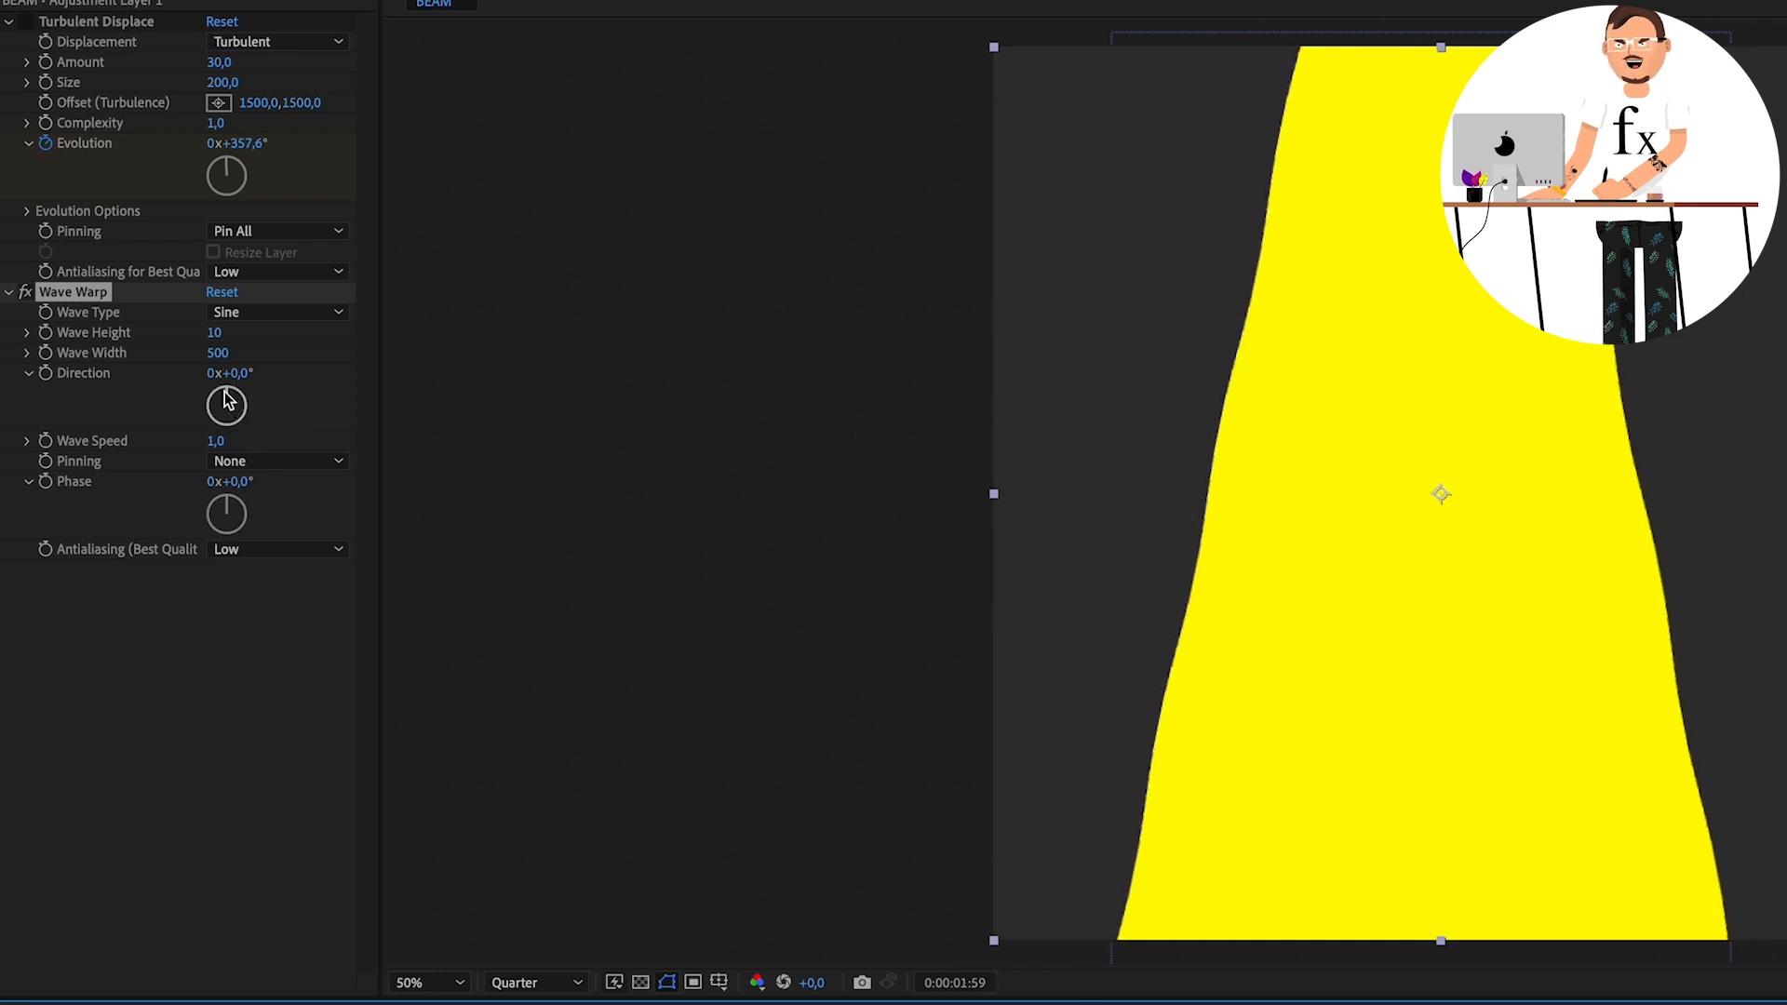
Set the Wave Warp's direction to 180° and preview the reversed wave motion
{"action": "mouse_move", "coordinate": [227, 400]}
{"action": "left_mouse_down"}
{"action": "mouse_move", "coordinate": [227, 447]}
{"action": "mouse_move", "coordinate": [247, 407]}
{"action": "left_mouse_up"}
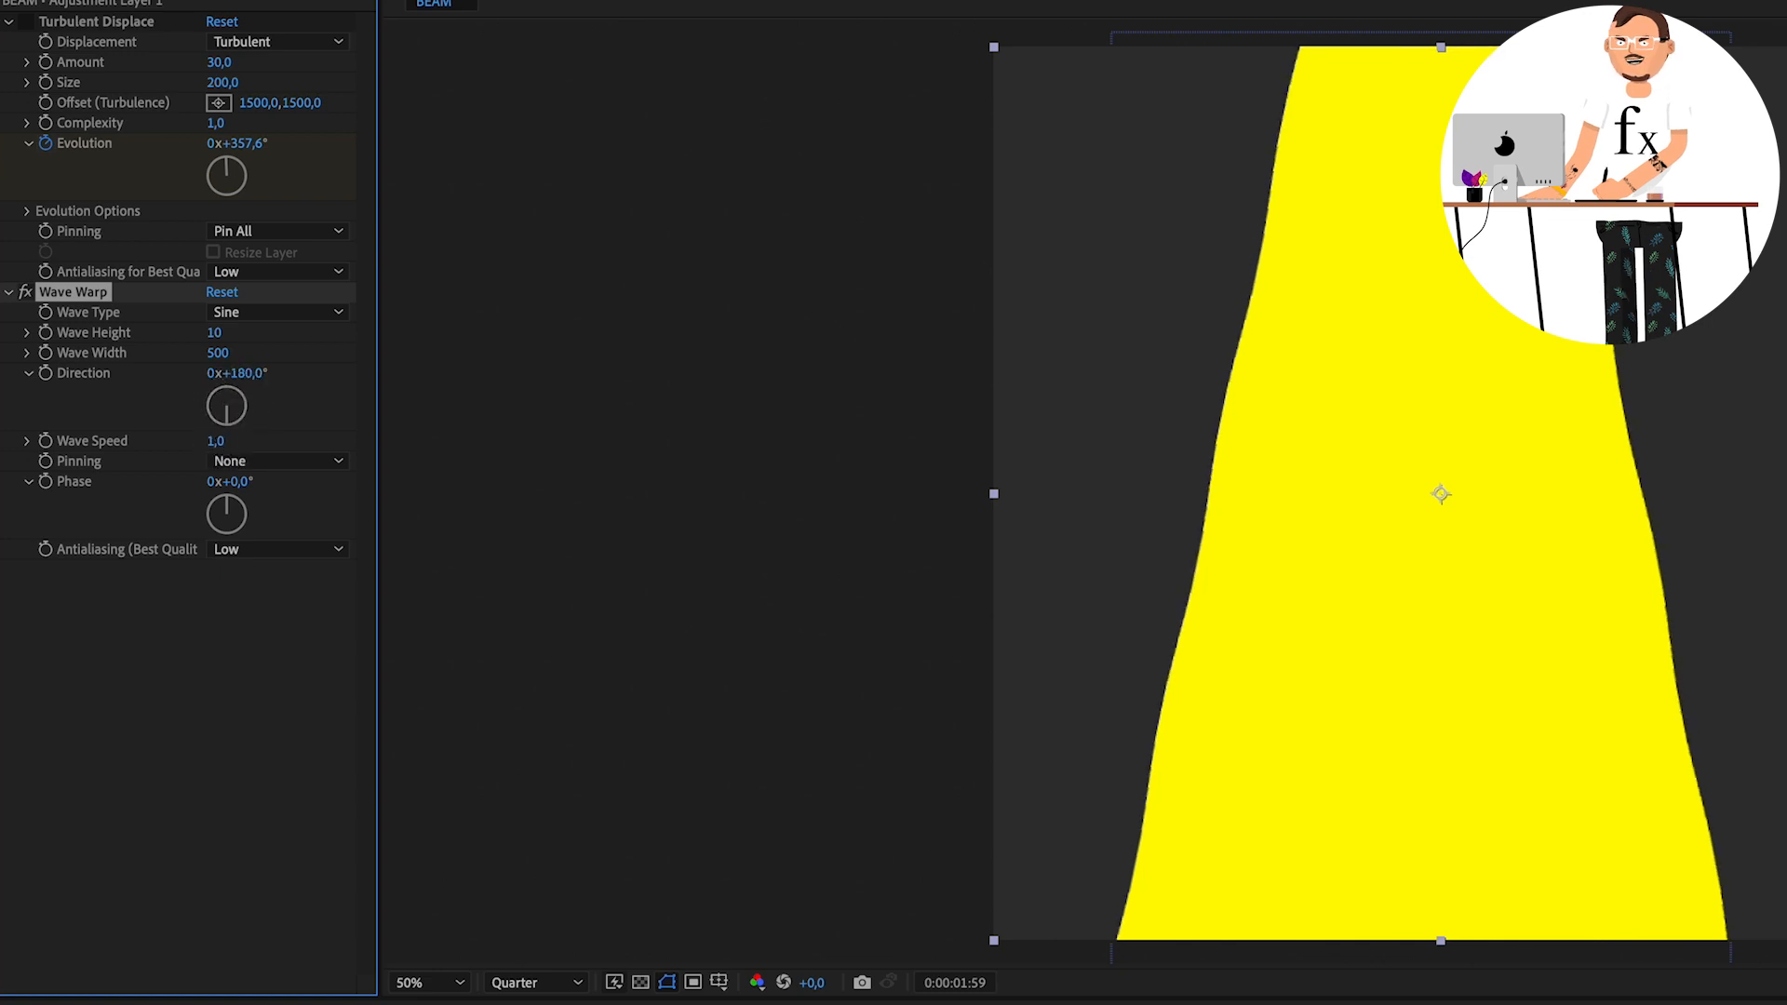
{"action": "key", "text": "space"}
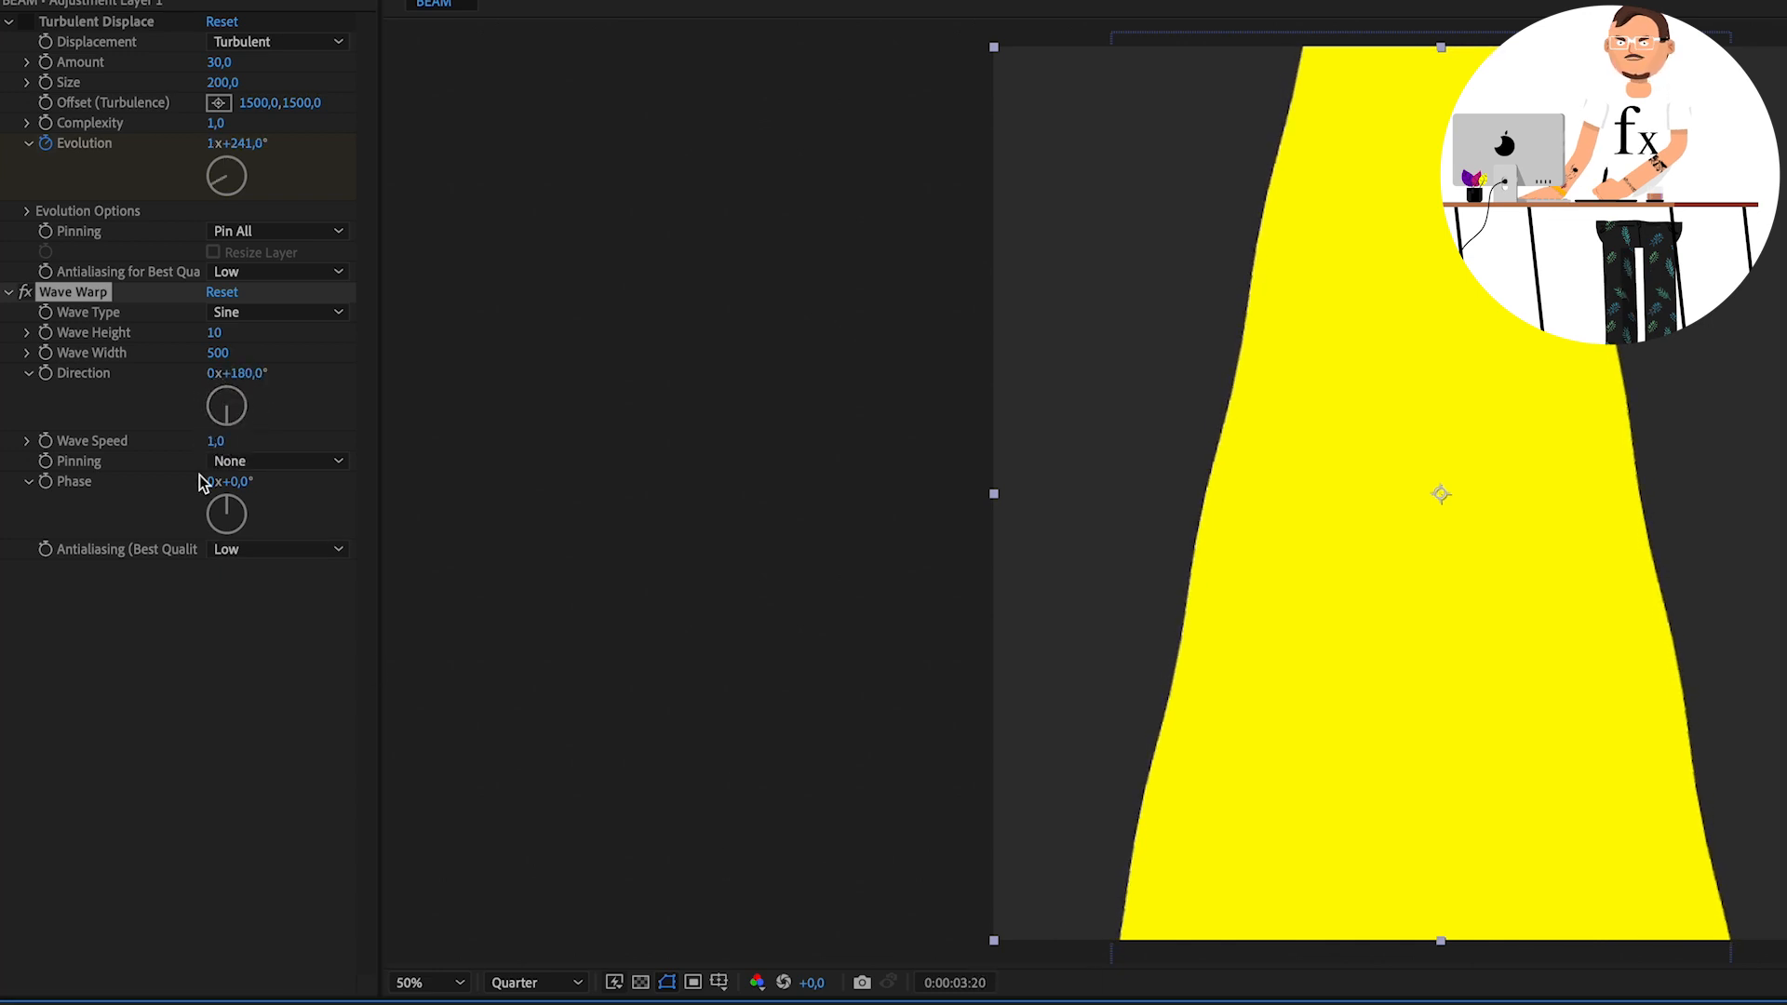
Try a Wave Warp wave height of 89 and preview the animation
{"action": "left_click_drag", "start_coordinate": [215, 333], "coordinate": [307, 329]}
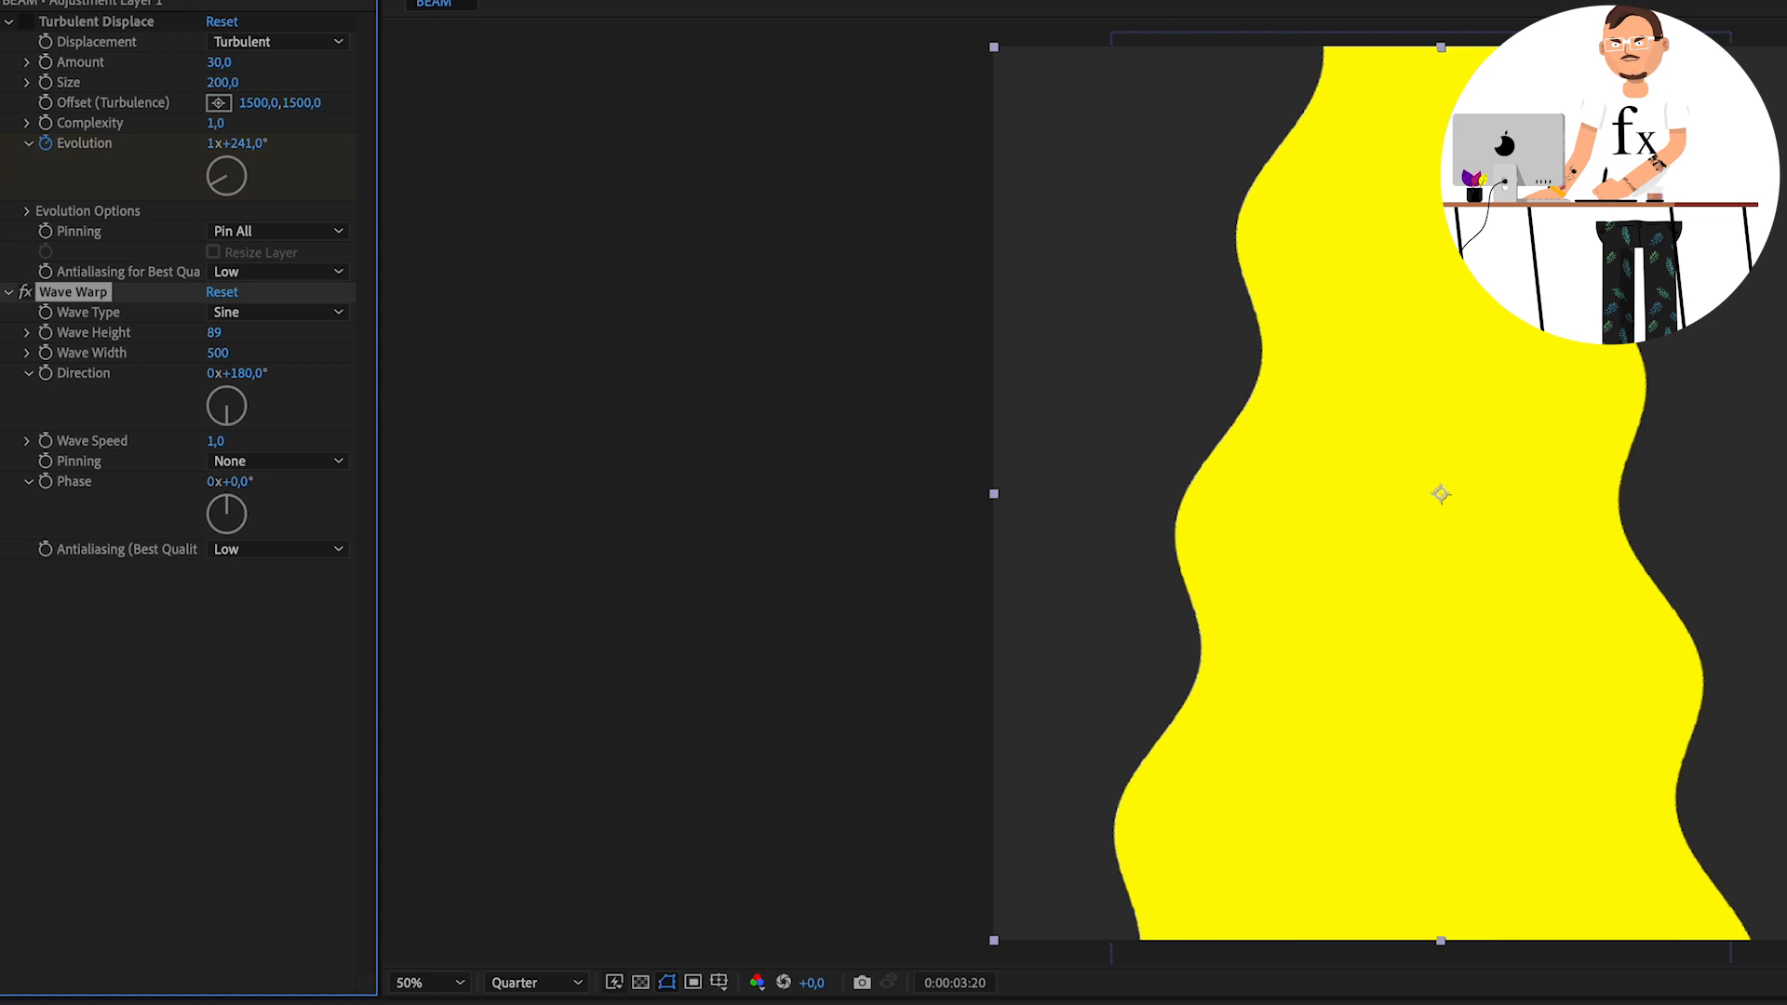
{"action": "key", "text": "space"}
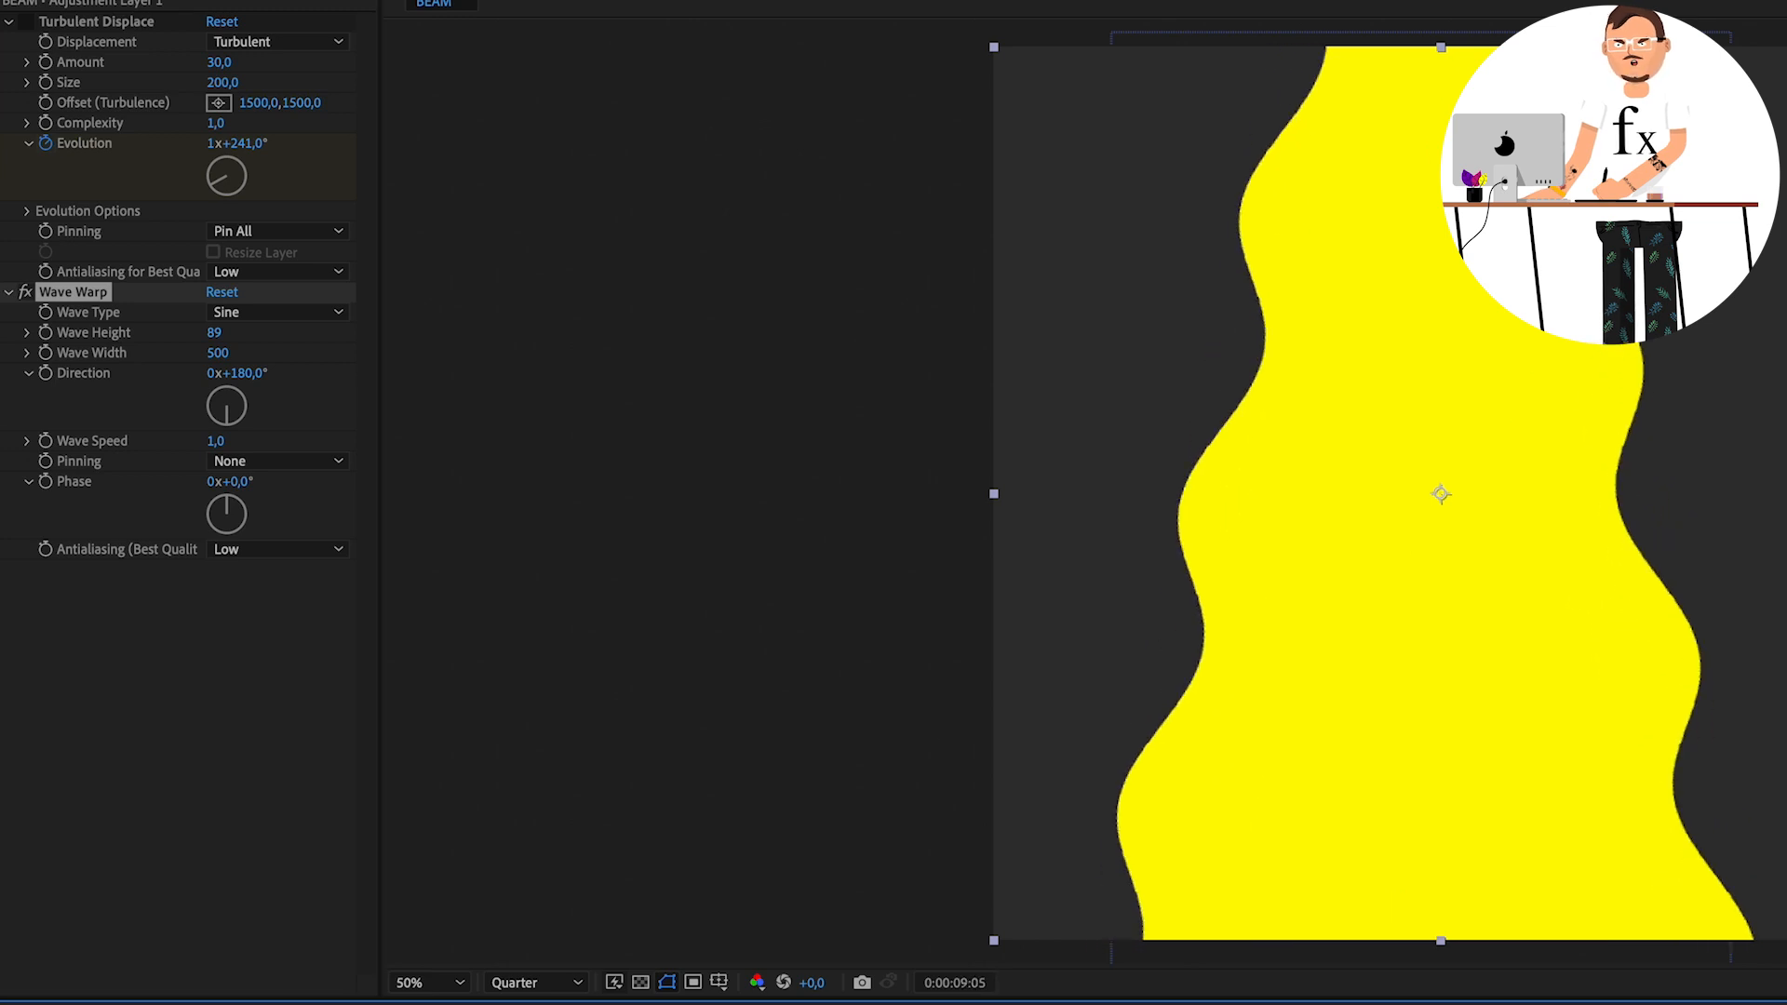
{"action": "left_click", "coordinate": [228, 331]}
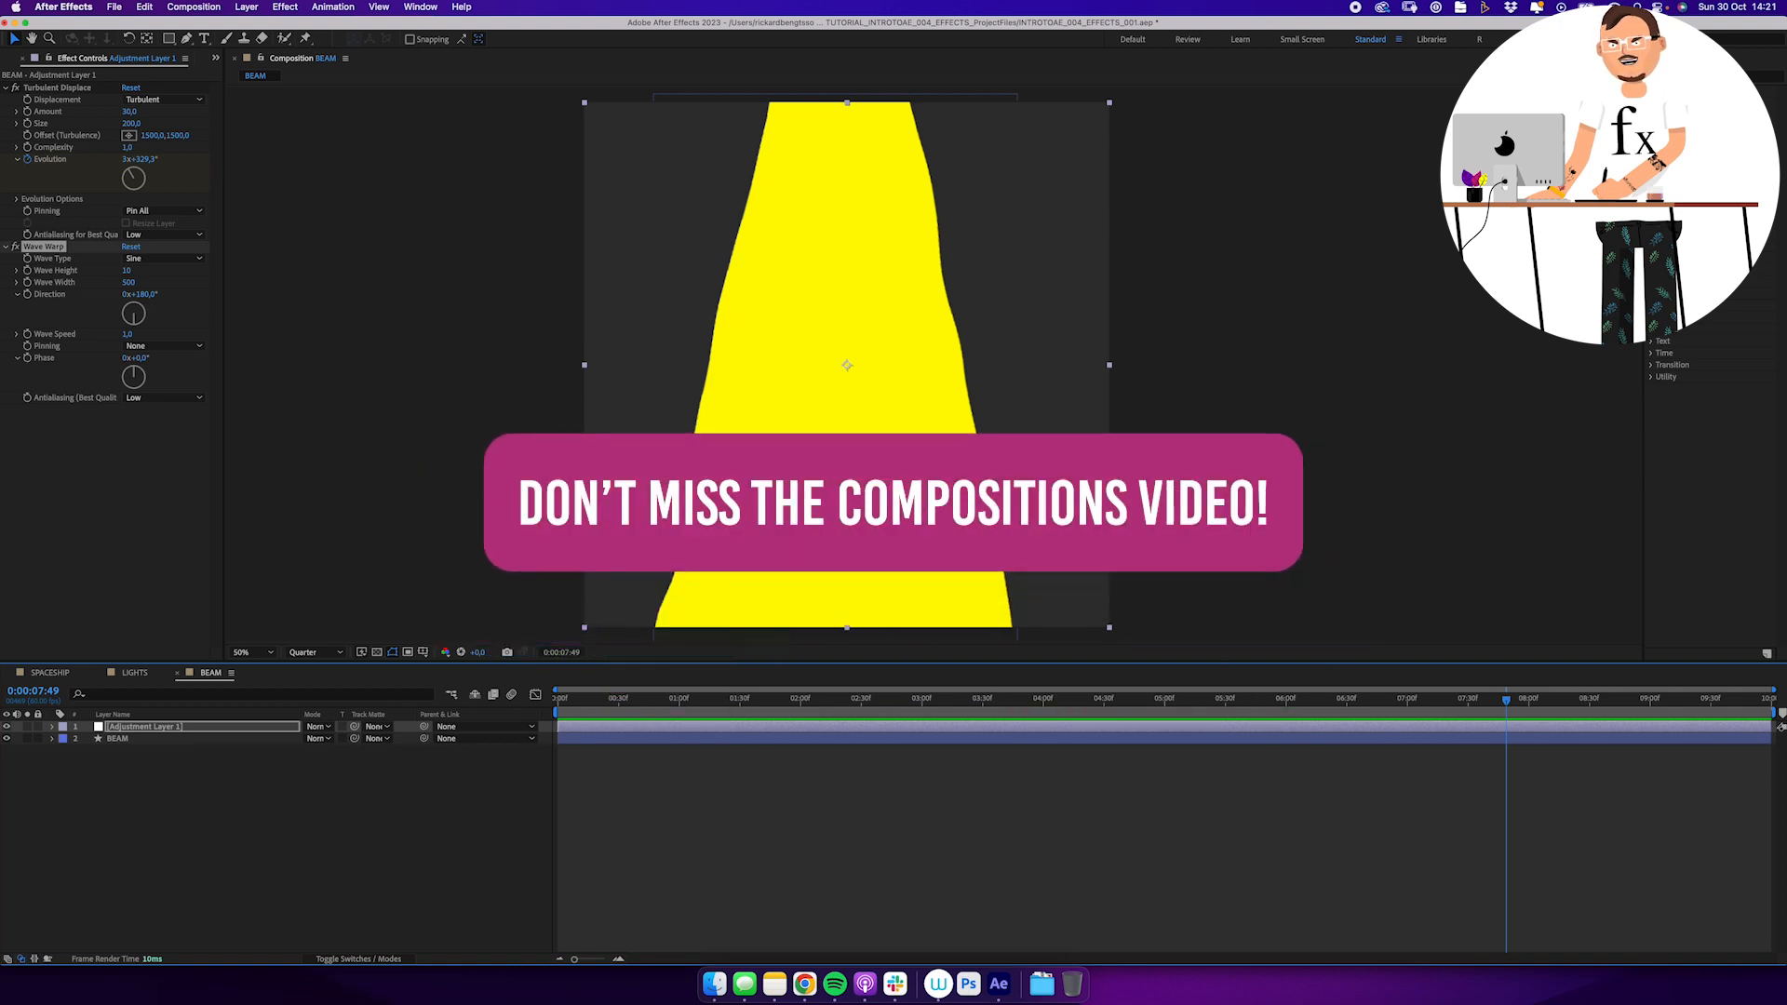
Duplicate the BEAM shape layer and change the copy's fill to light cyan (6AF9F5)
{"action": "left_click", "coordinate": [164, 739]}
{"action": "key", "text": "ctrl+d"}
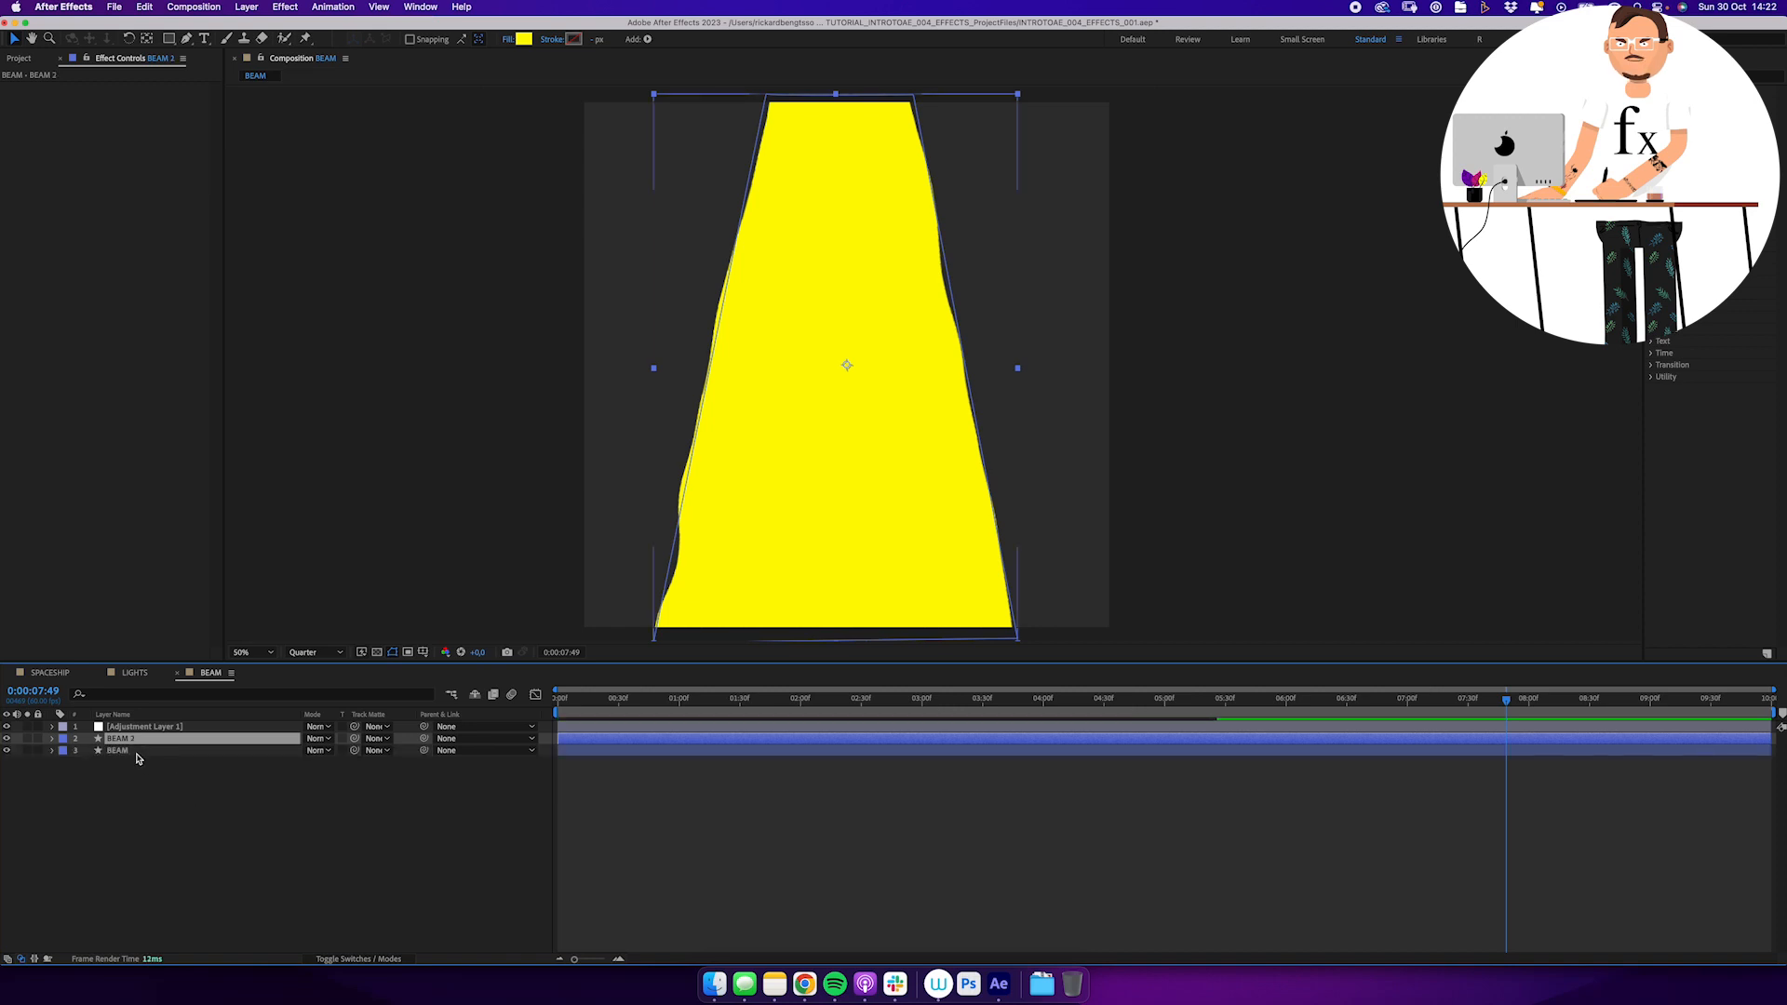
{"action": "left_click", "coordinate": [524, 38]}
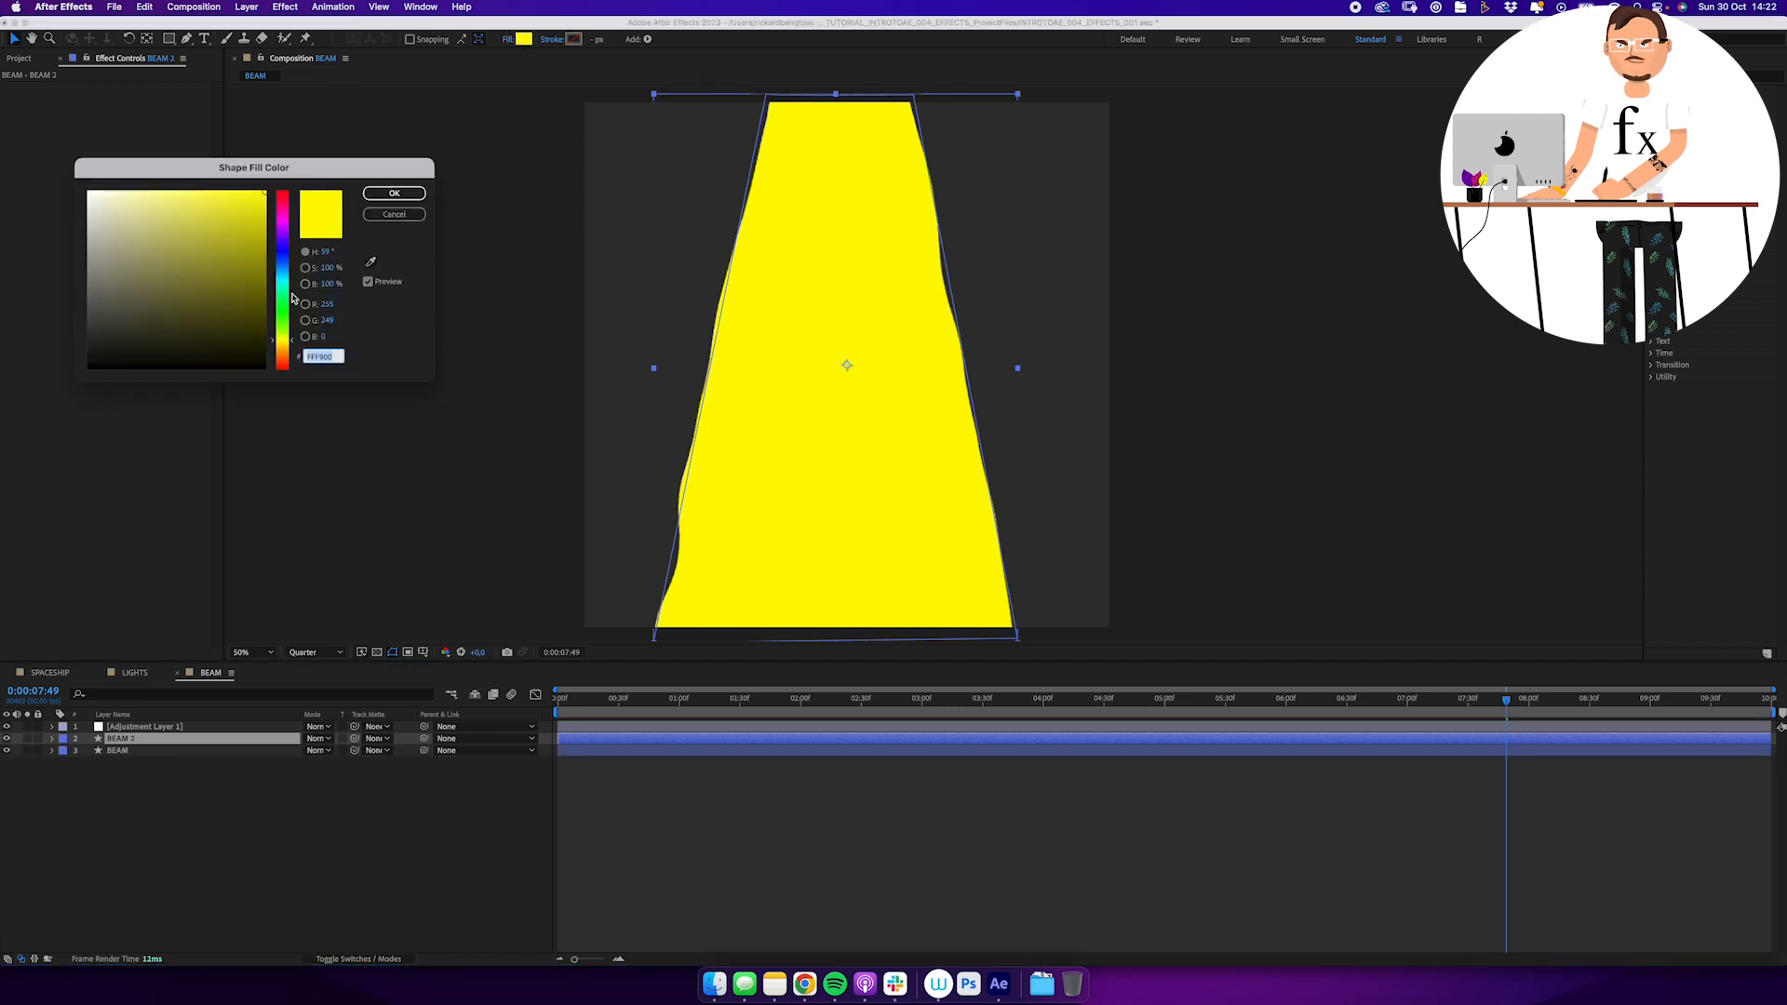
{"action": "left_click_drag", "start_coordinate": [285, 290], "coordinate": [282, 280]}
{"action": "left_click_drag", "start_coordinate": [177, 225], "coordinate": [192, 195]}
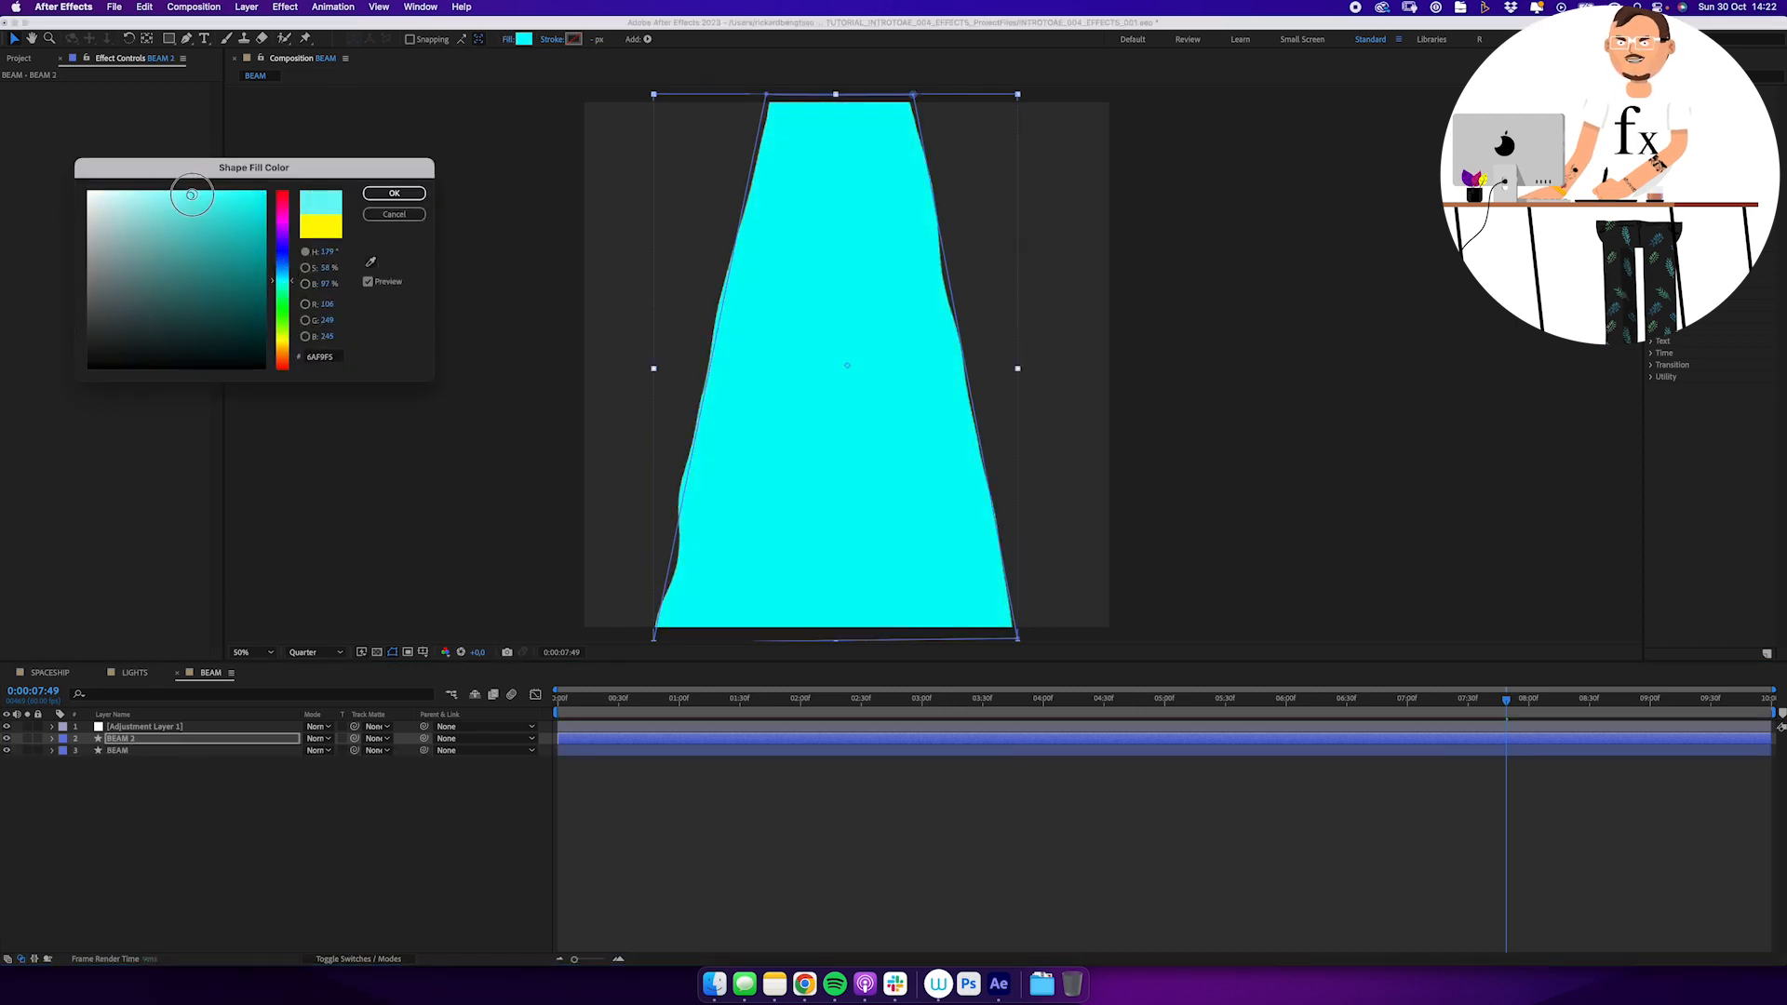
{"action": "left_click", "coordinate": [394, 193]}
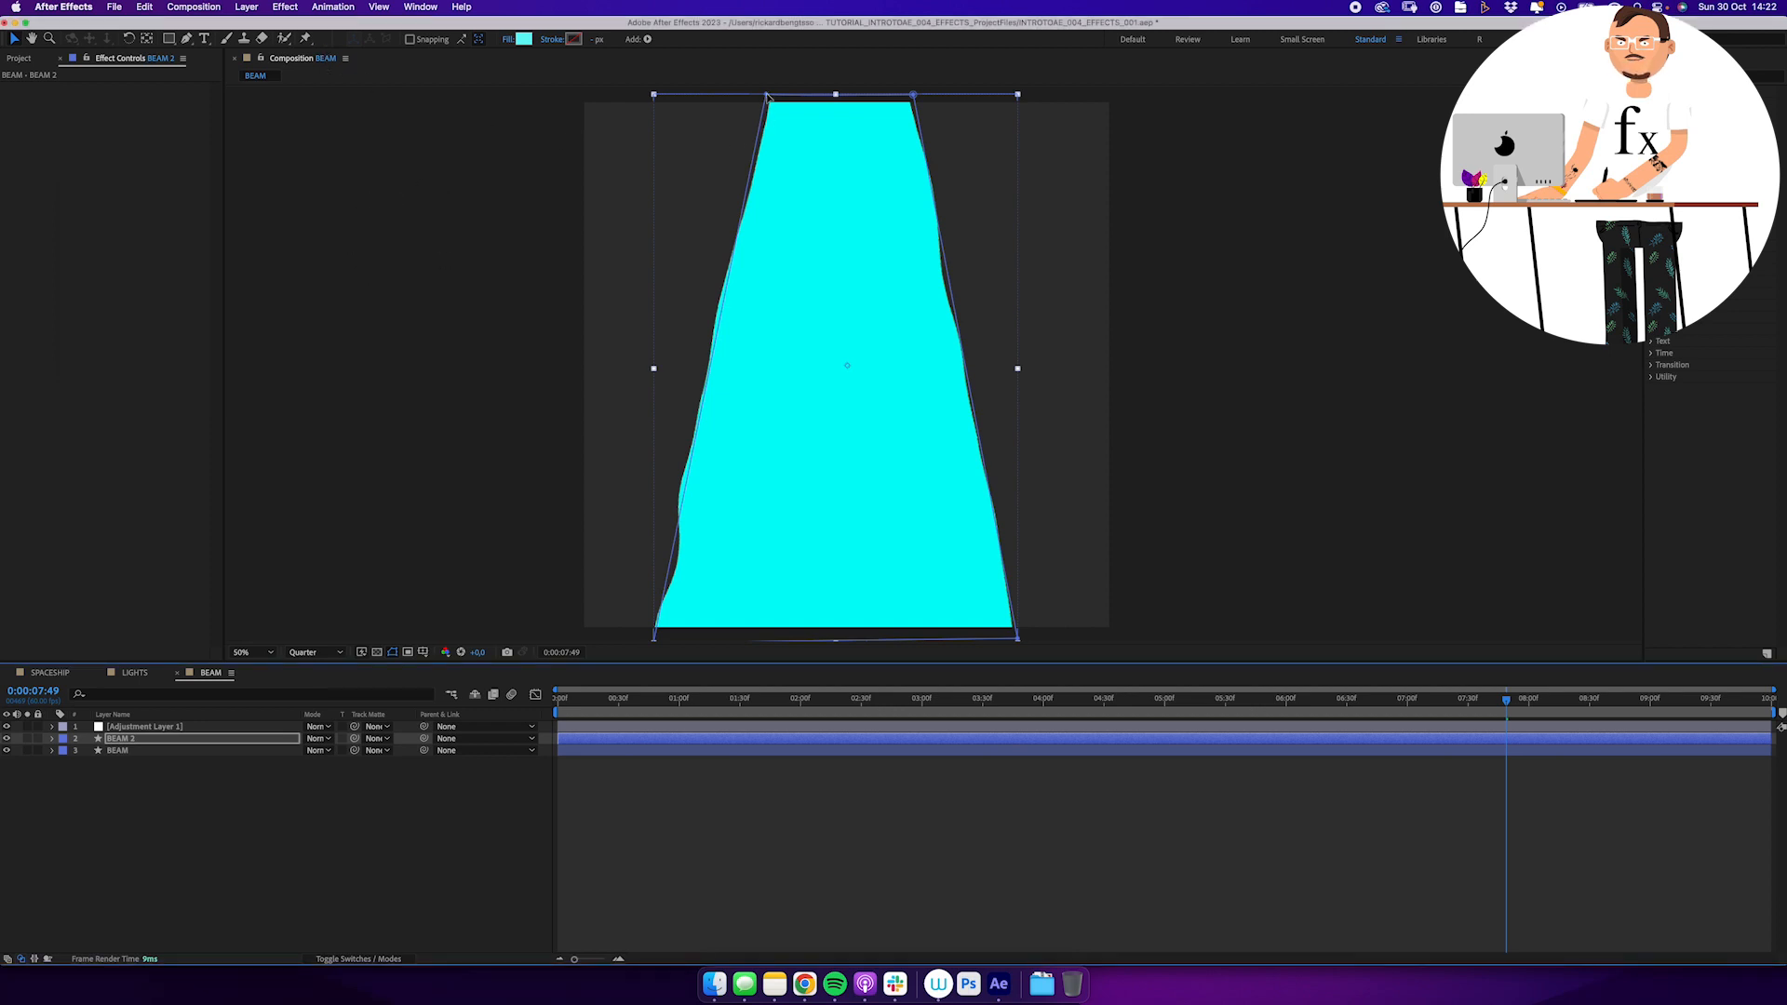
Move all four corner points of the cyan beam inward so yellow borders both sides, and scrub through the animation
{"action": "left_click_drag", "start_coordinate": [768, 96], "coordinate": [798, 96]}
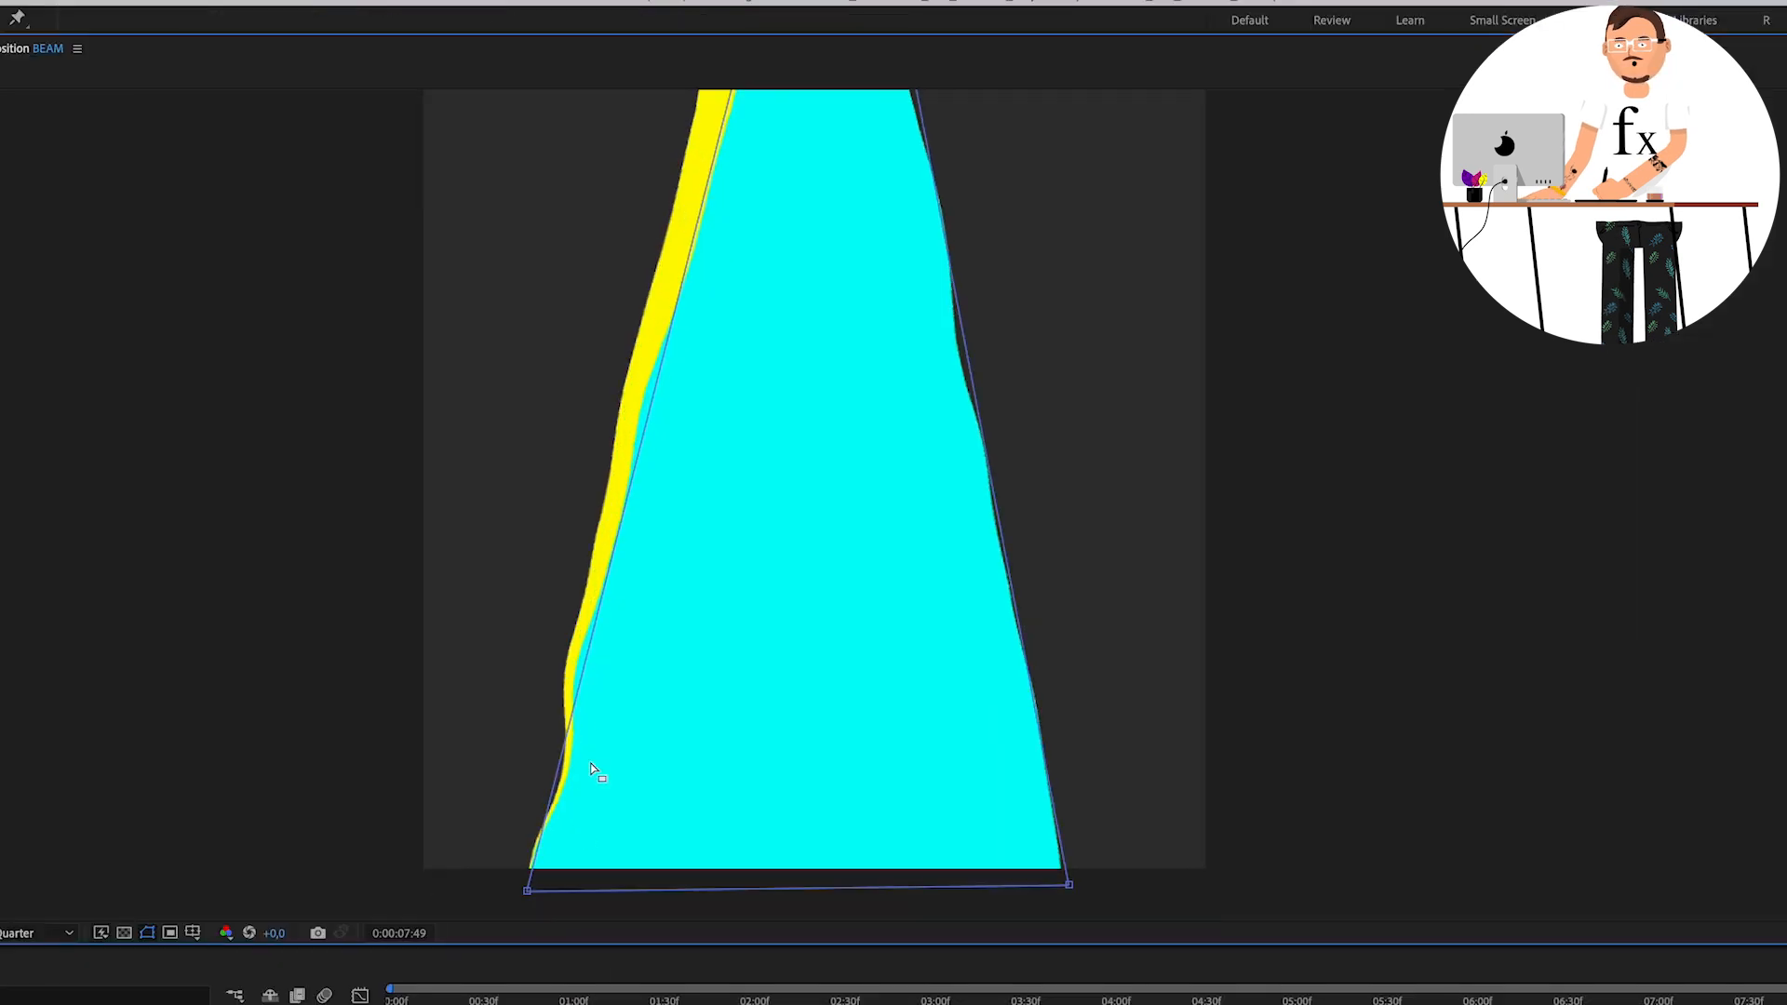
{"action": "left_click_drag", "start_coordinate": [528, 890], "coordinate": [582, 887]}
{"action": "left_click_drag", "start_coordinate": [1068, 884], "coordinate": [1018, 896]}
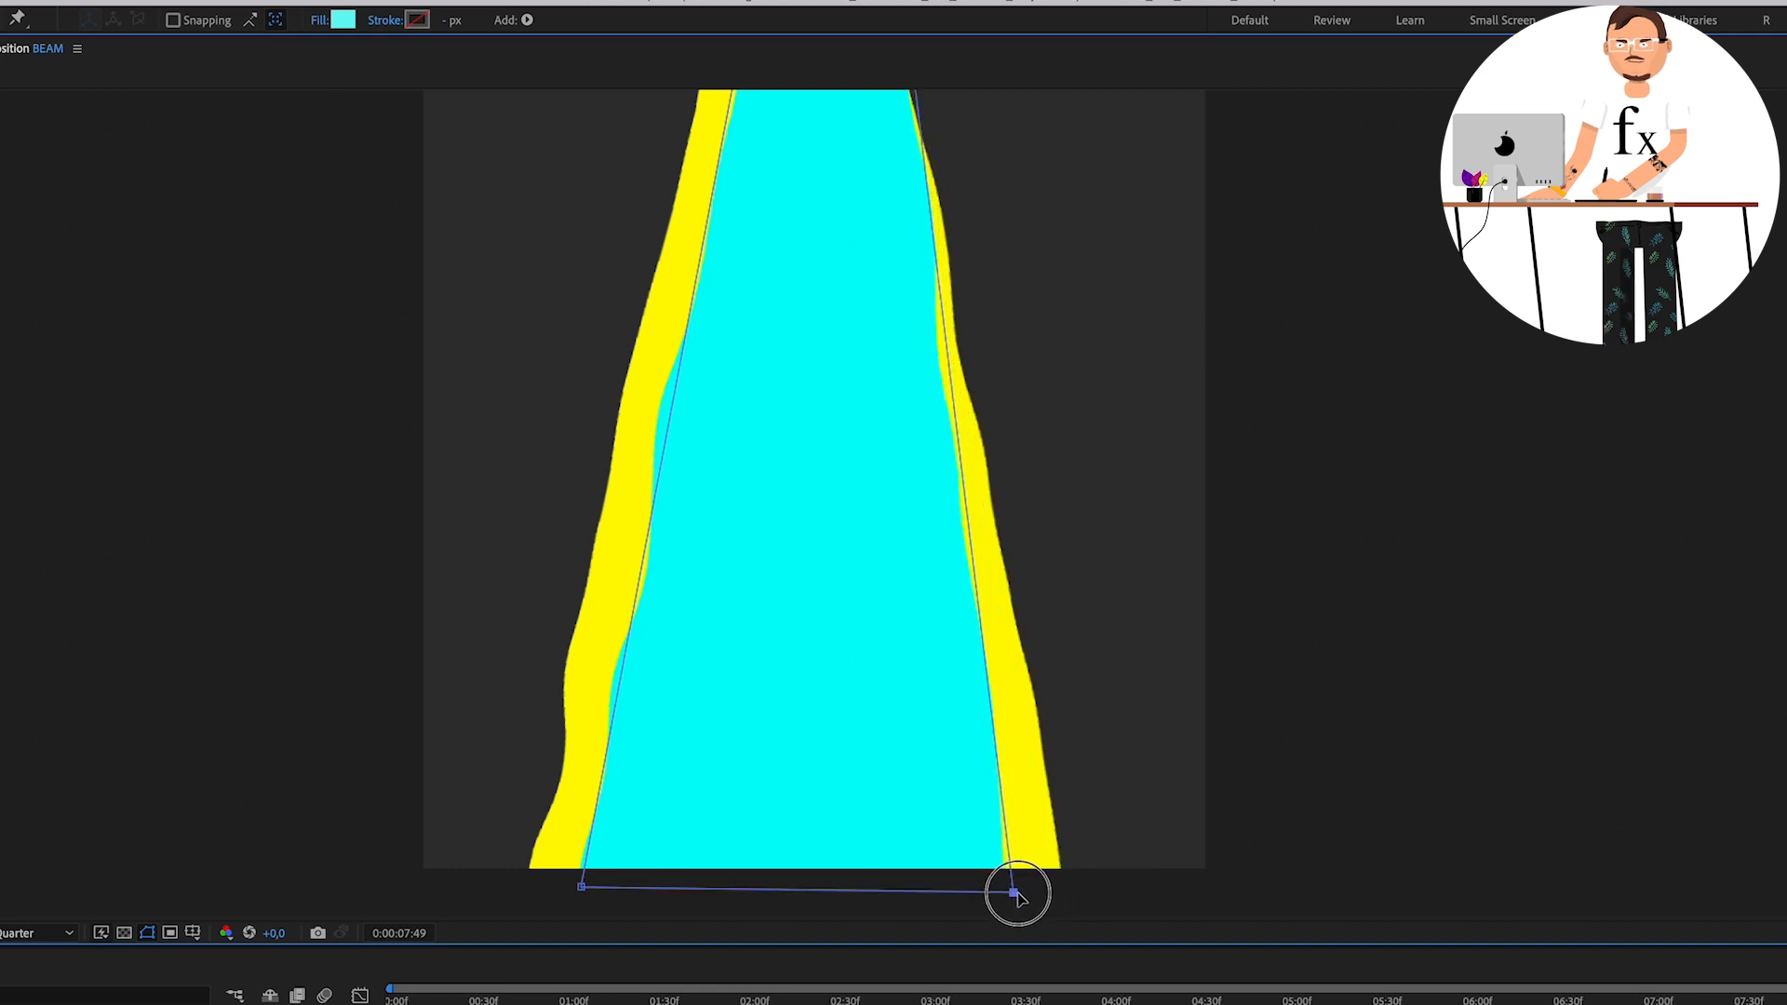
{"action": "scroll", "coordinate": [940, 195], "scroll_direction": "up", "scroll_amount": 3}
{"action": "left_click_drag", "start_coordinate": [930, 159], "coordinate": [892, 161]}
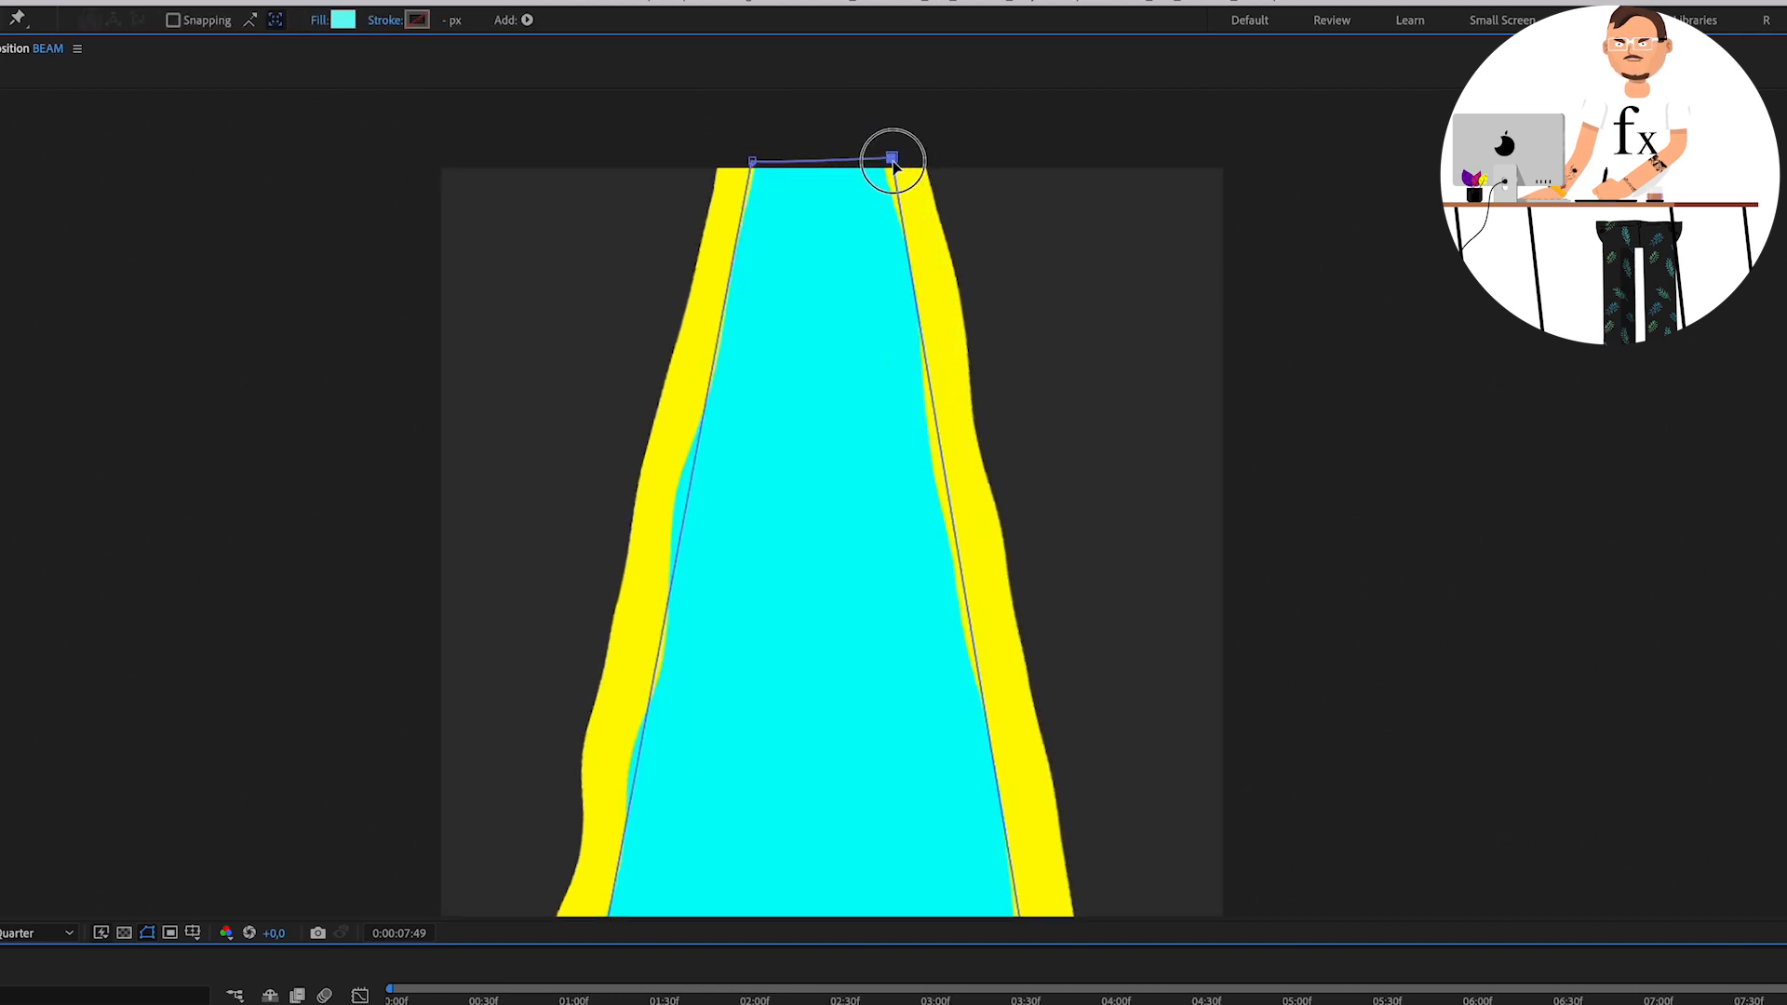
{"action": "left_click_drag", "start_coordinate": [776, 653], "coordinate": [754, 618]}
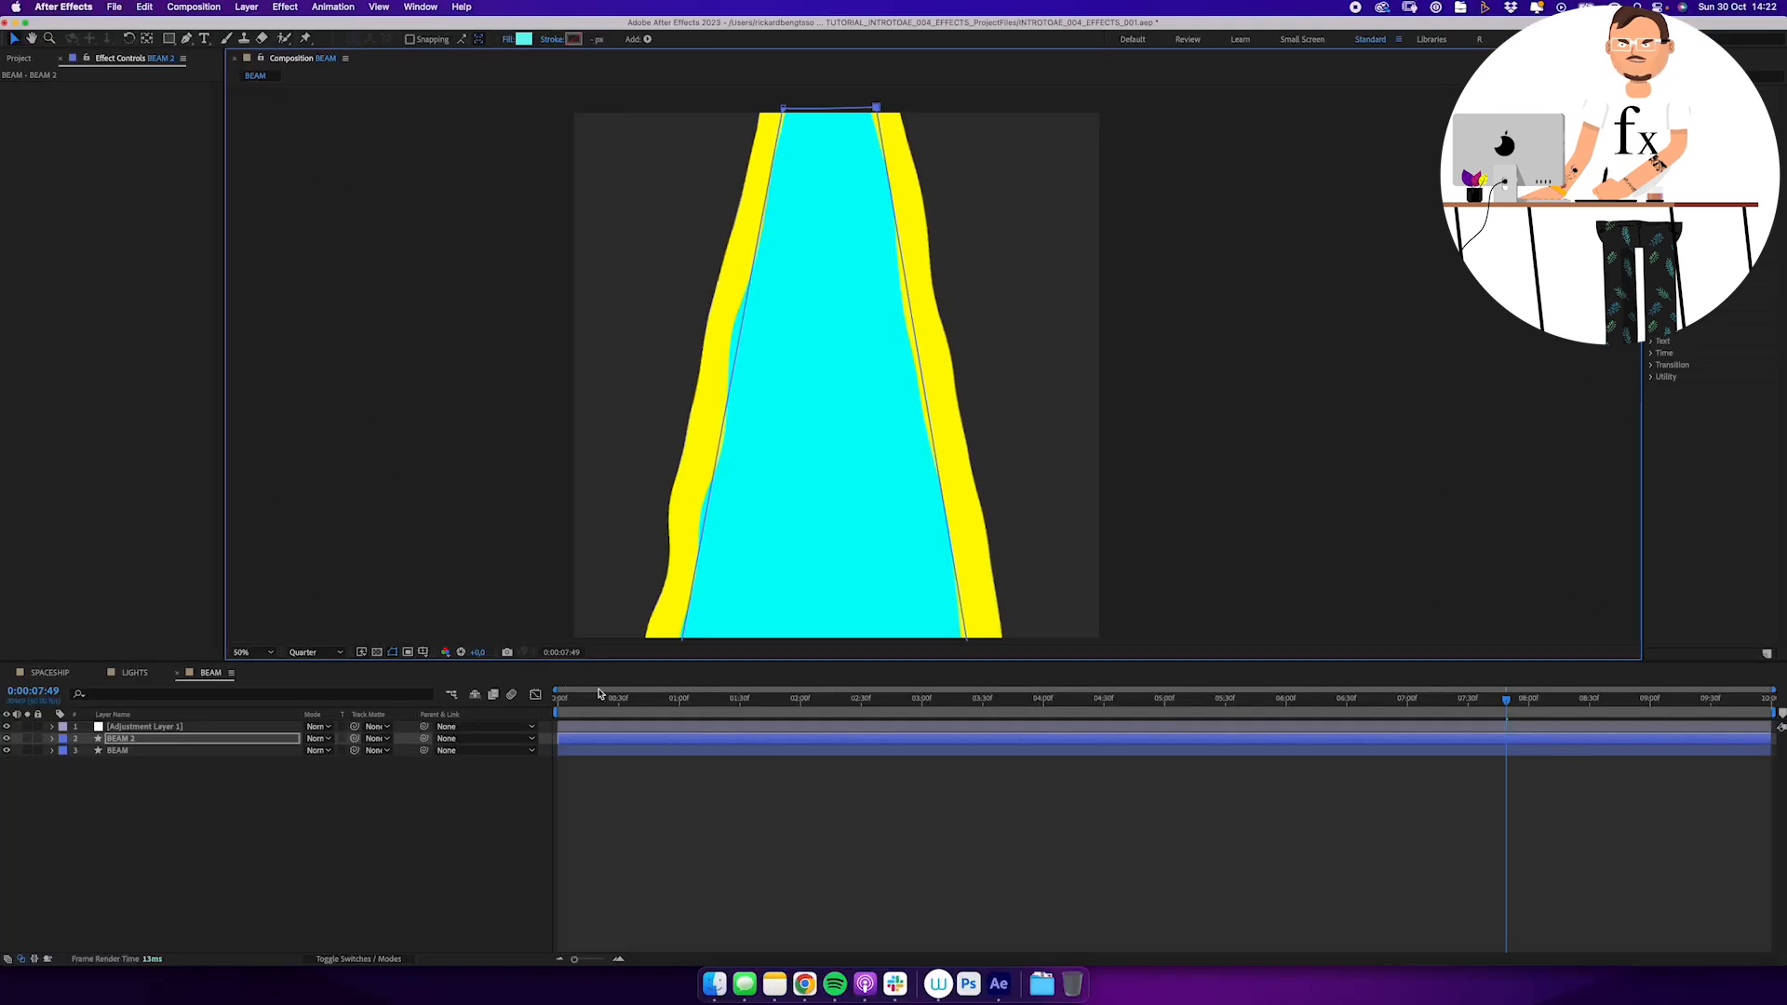
{"action": "left_click_drag", "start_coordinate": [600, 694], "coordinate": [885, 704]}
{"action": "left_click", "coordinate": [212, 732]}
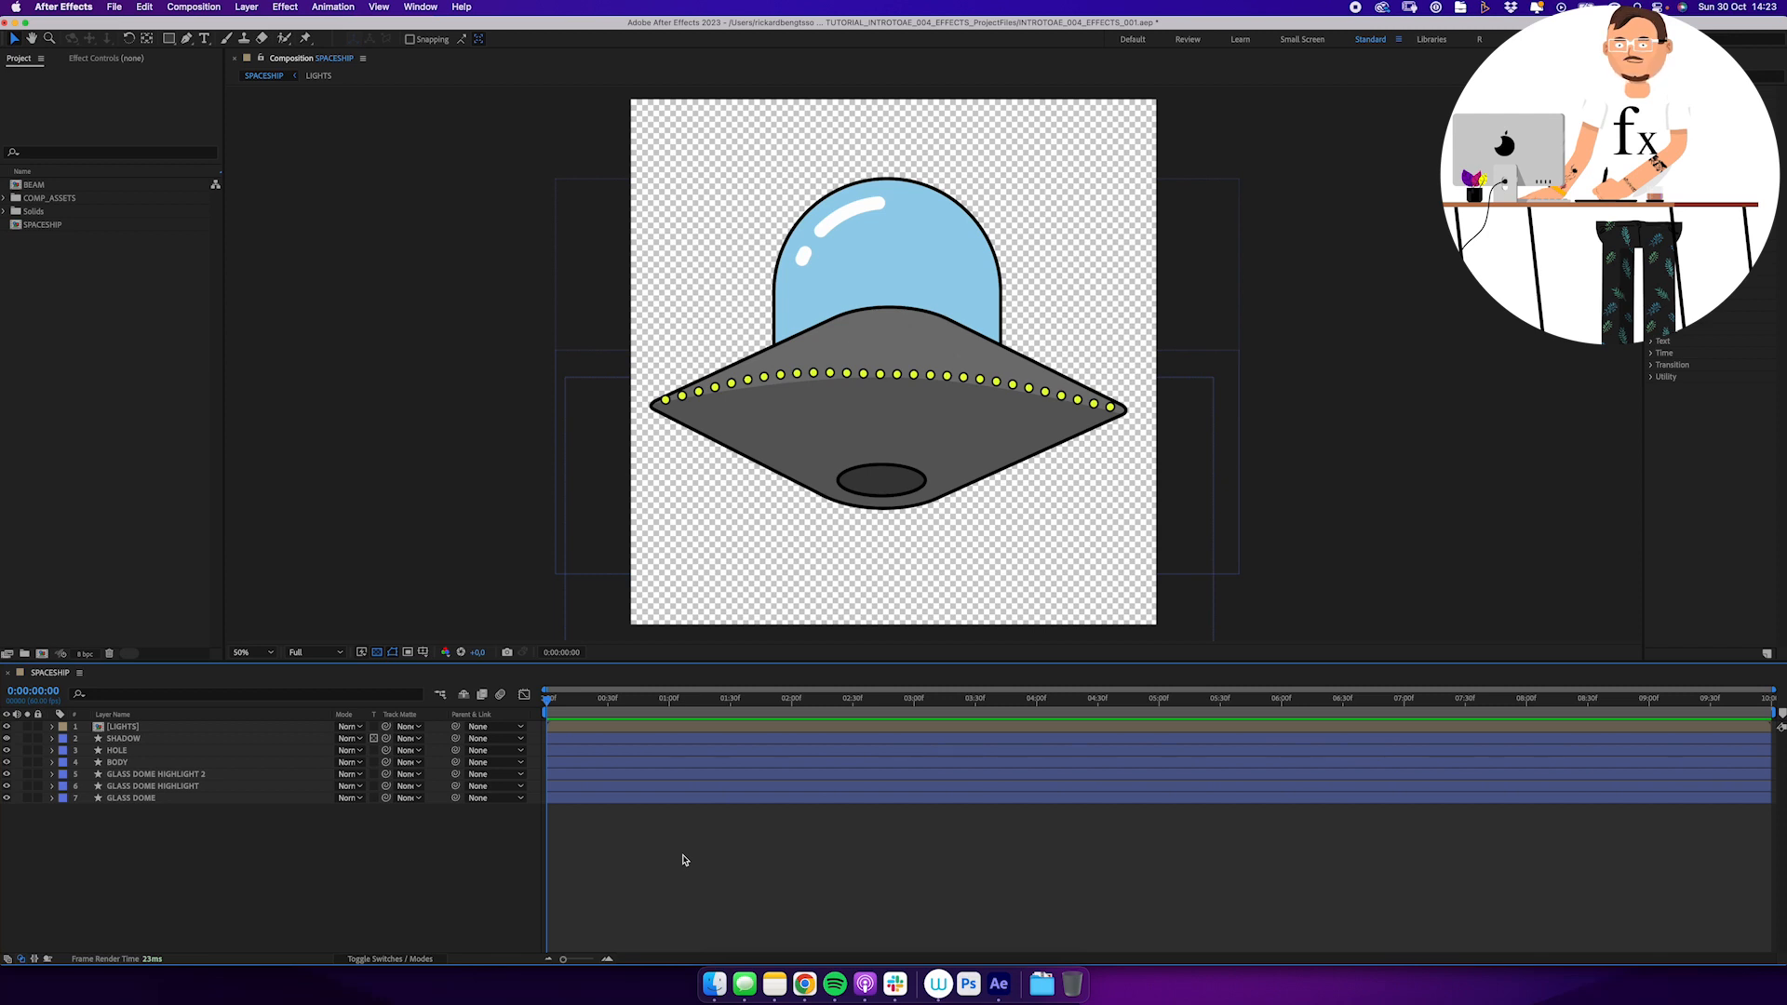
Add the BEAM composition to SPACESHIP below the LIGHTS layer, scale it to 50% and place it under the ship's hole
{"action": "left_click", "coordinate": [54, 185]}
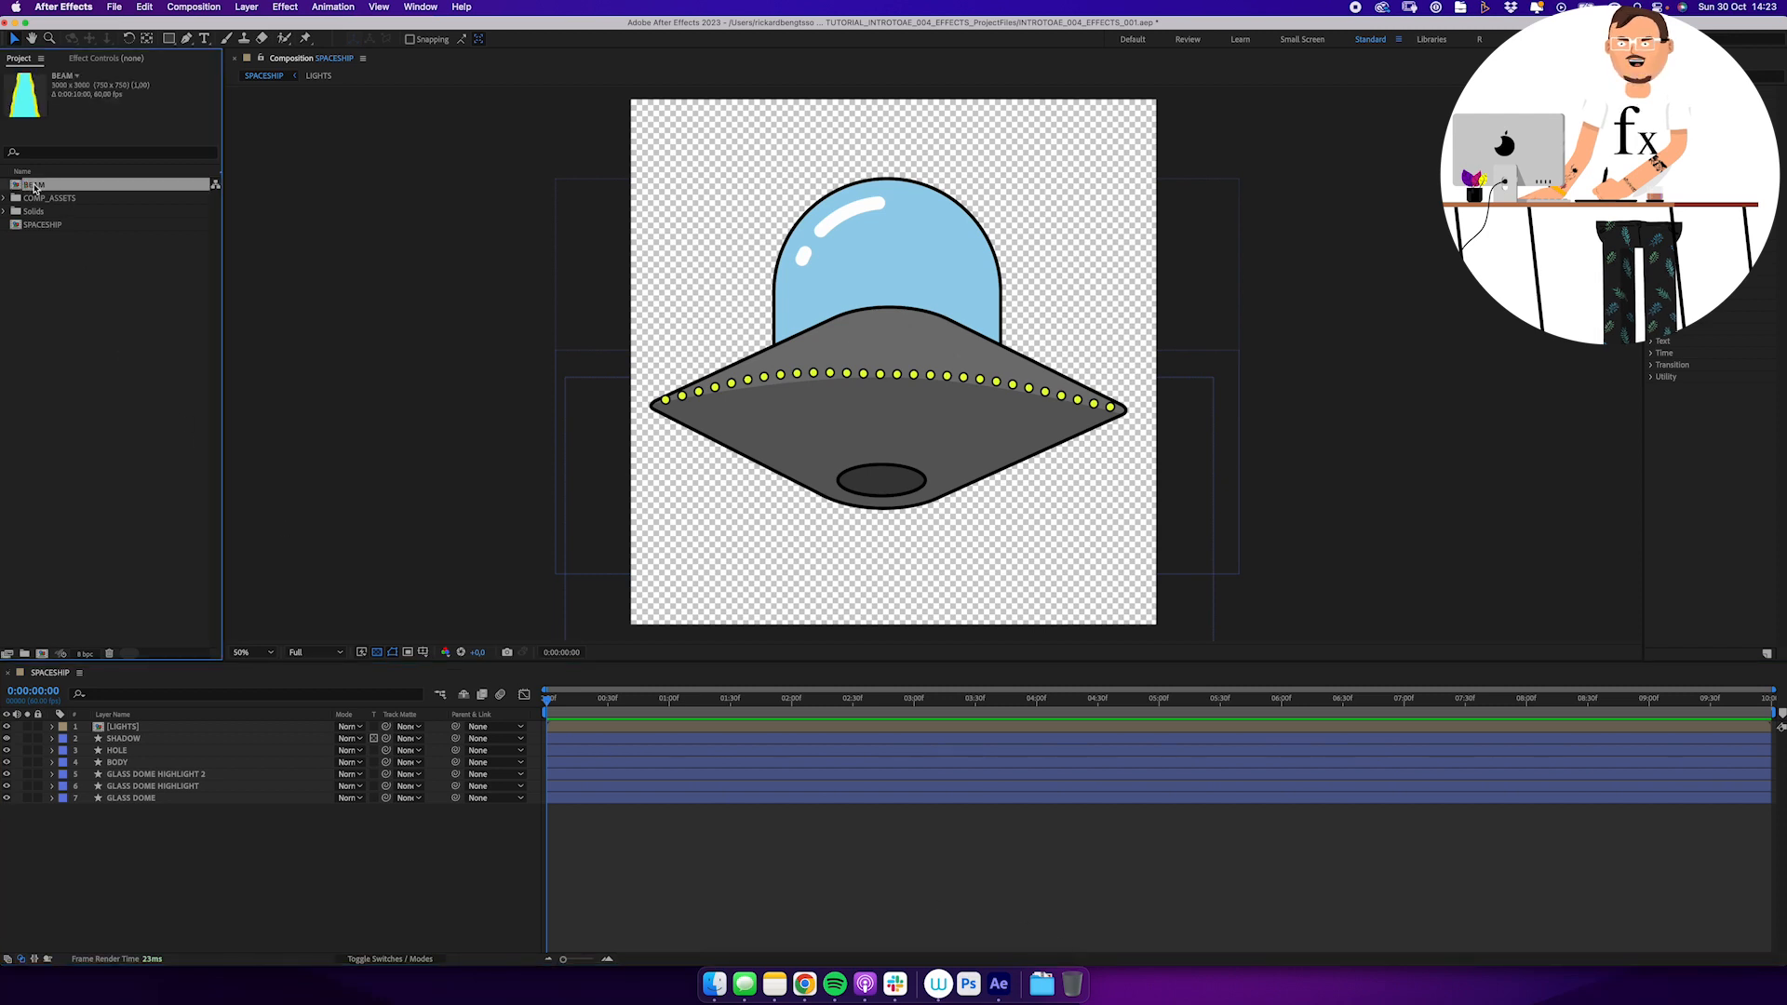
{"action": "left_click_drag", "start_coordinate": [35, 187], "coordinate": [223, 735]}
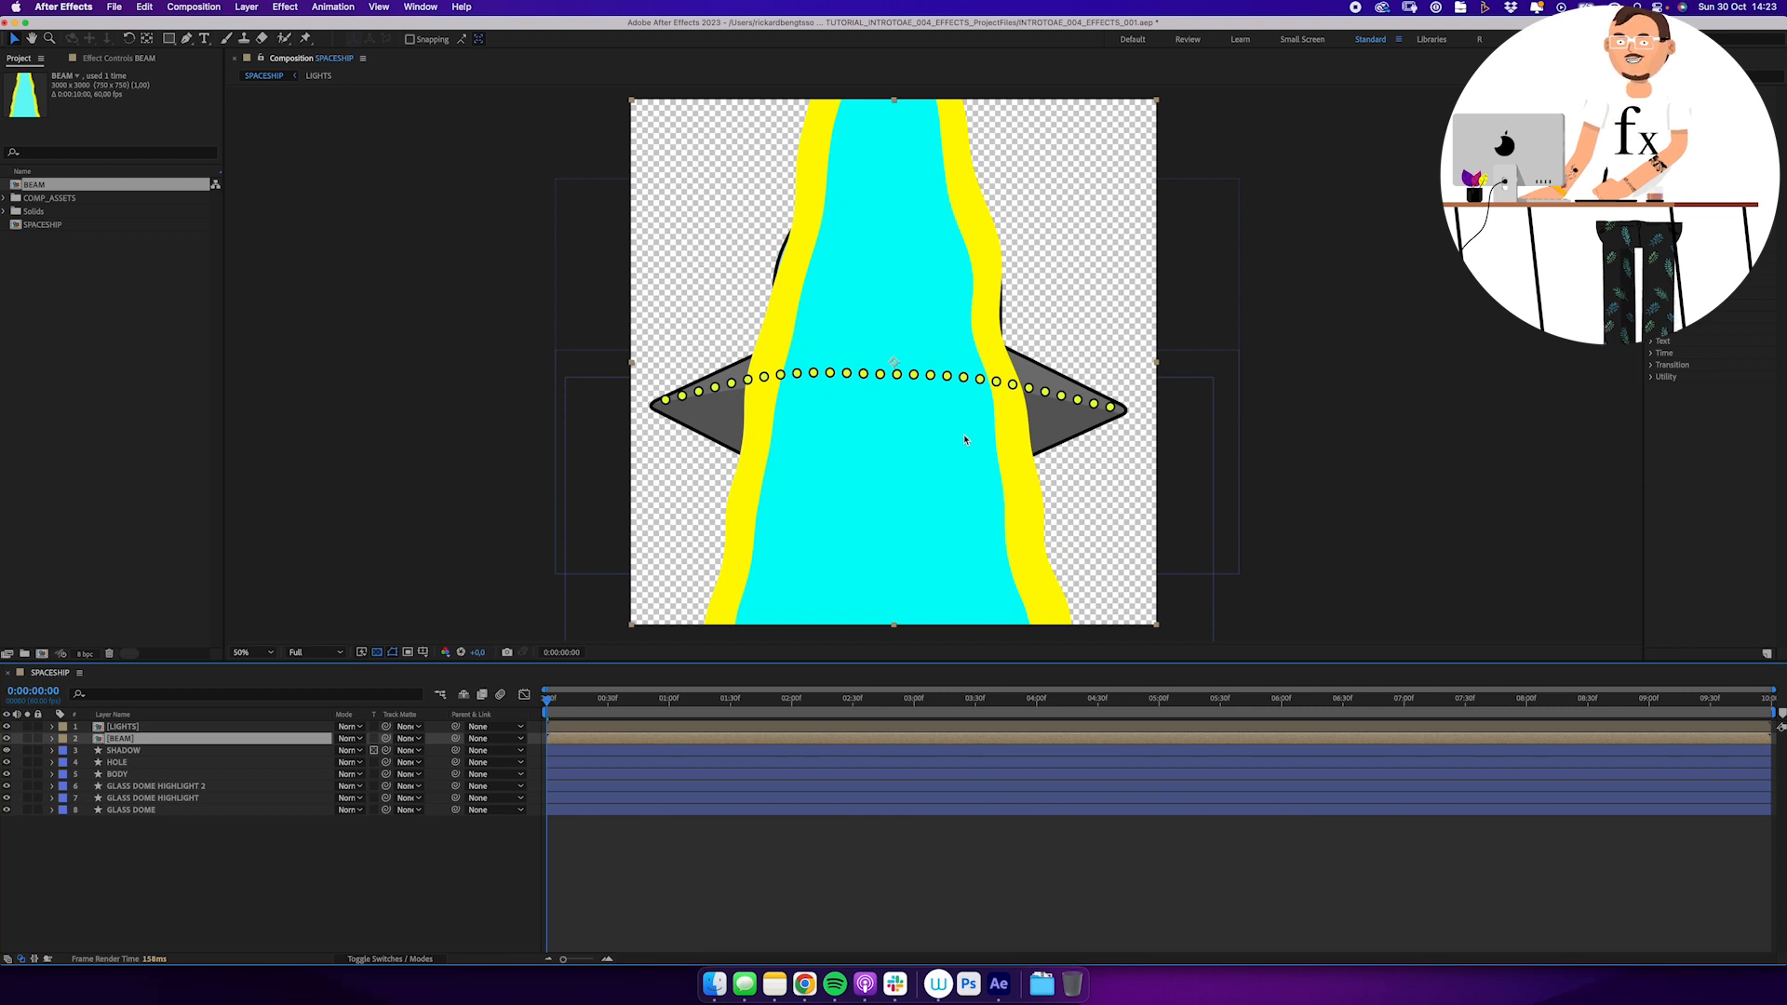
{"action": "key", "text": "s"}
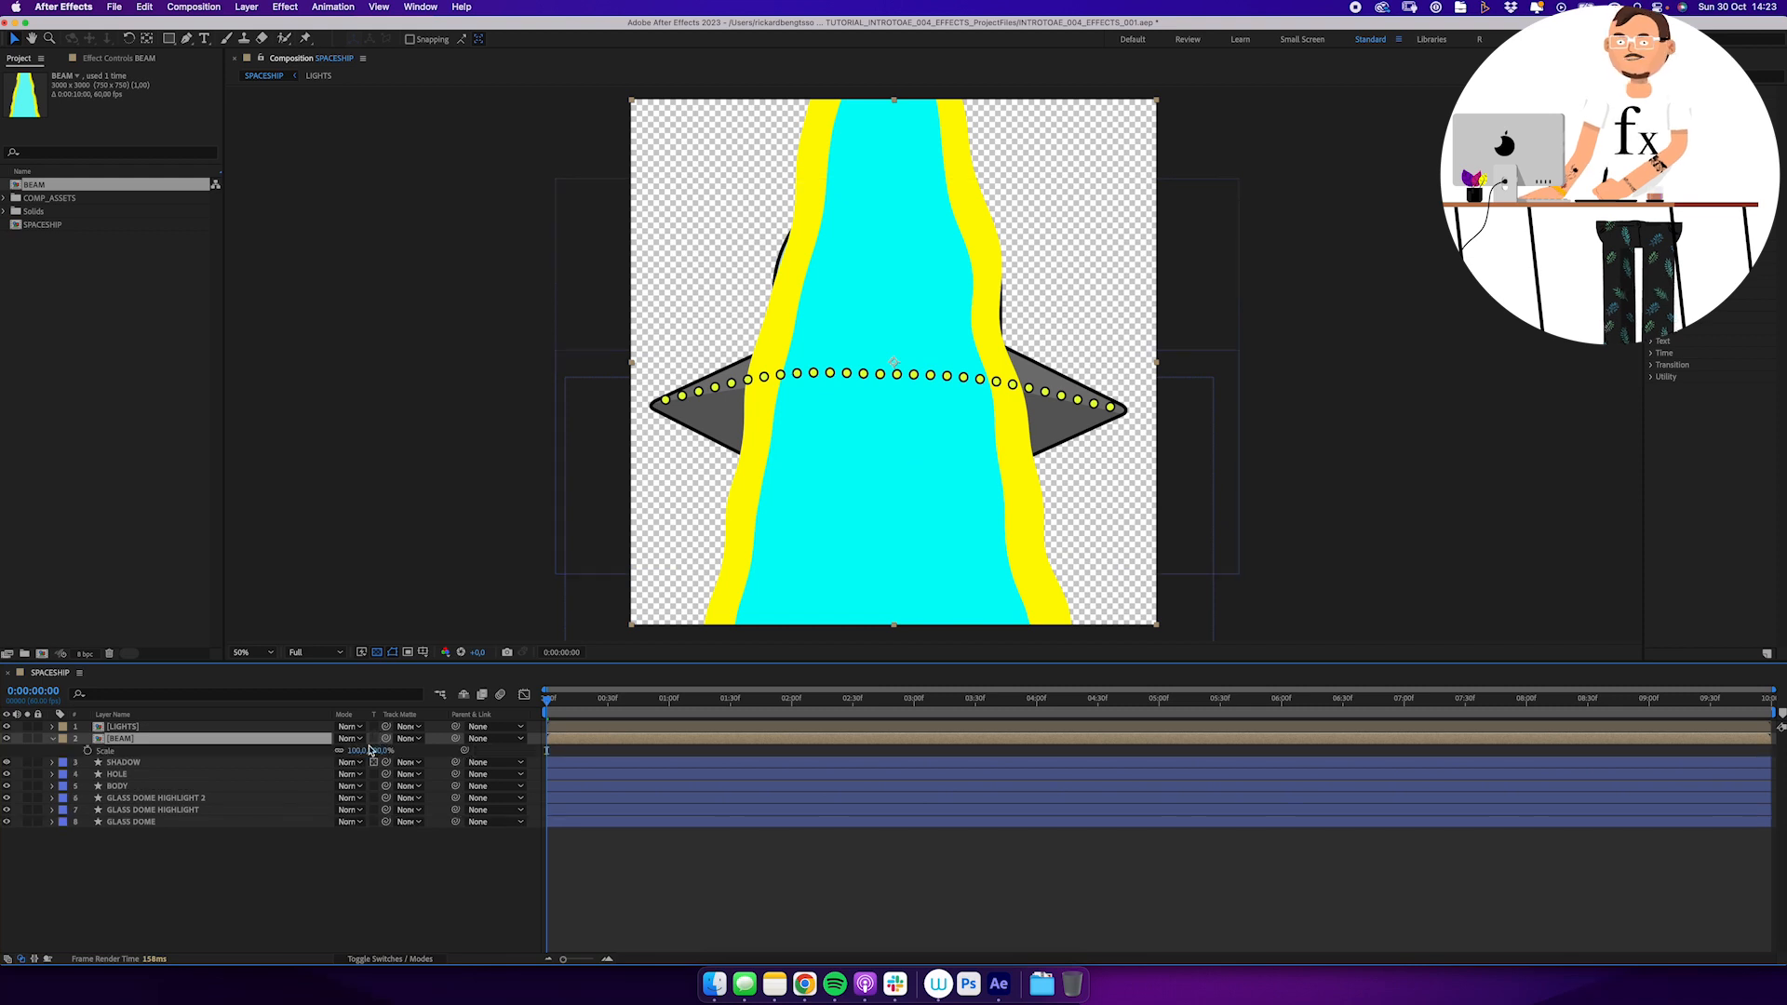
{"action": "left_click_drag", "start_coordinate": [378, 750], "coordinate": [331, 752]}
{"action": "left_click_drag", "start_coordinate": [909, 383], "coordinate": [901, 613]}
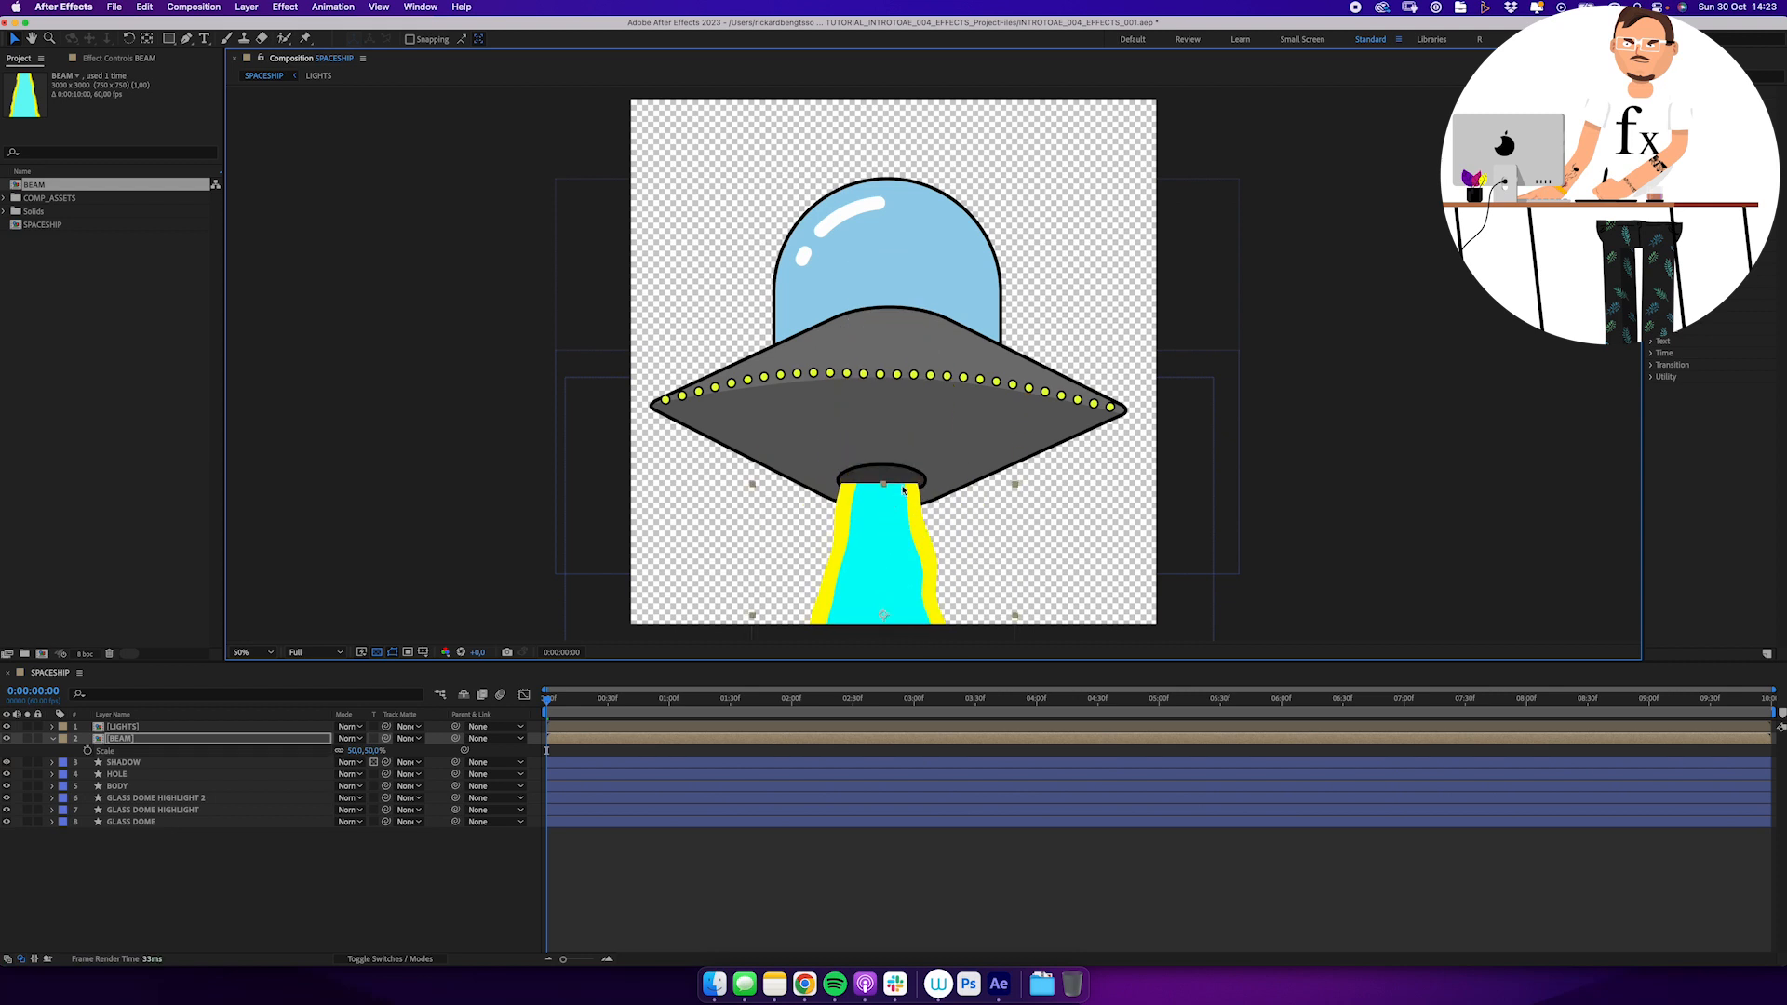
Reorder the spaceship layers so that HOLE sits directly above SHADOW, beneath the BEAM layer
{"action": "left_click_drag", "start_coordinate": [74, 738], "coordinate": [119, 733]}
{"action": "left_click", "coordinate": [53, 751]}
{"action": "left_click", "coordinate": [115, 763]}
{"action": "left_click", "coordinate": [117, 750], "text": "shift"}
Lower the BEAM layer's opacity so the hole shows through, and scale the layer to 40%
{"action": "left_click", "coordinate": [130, 738]}
{"action": "key", "text": "t"}
{"action": "left_click_drag", "start_coordinate": [345, 751], "coordinate": [318, 751]}
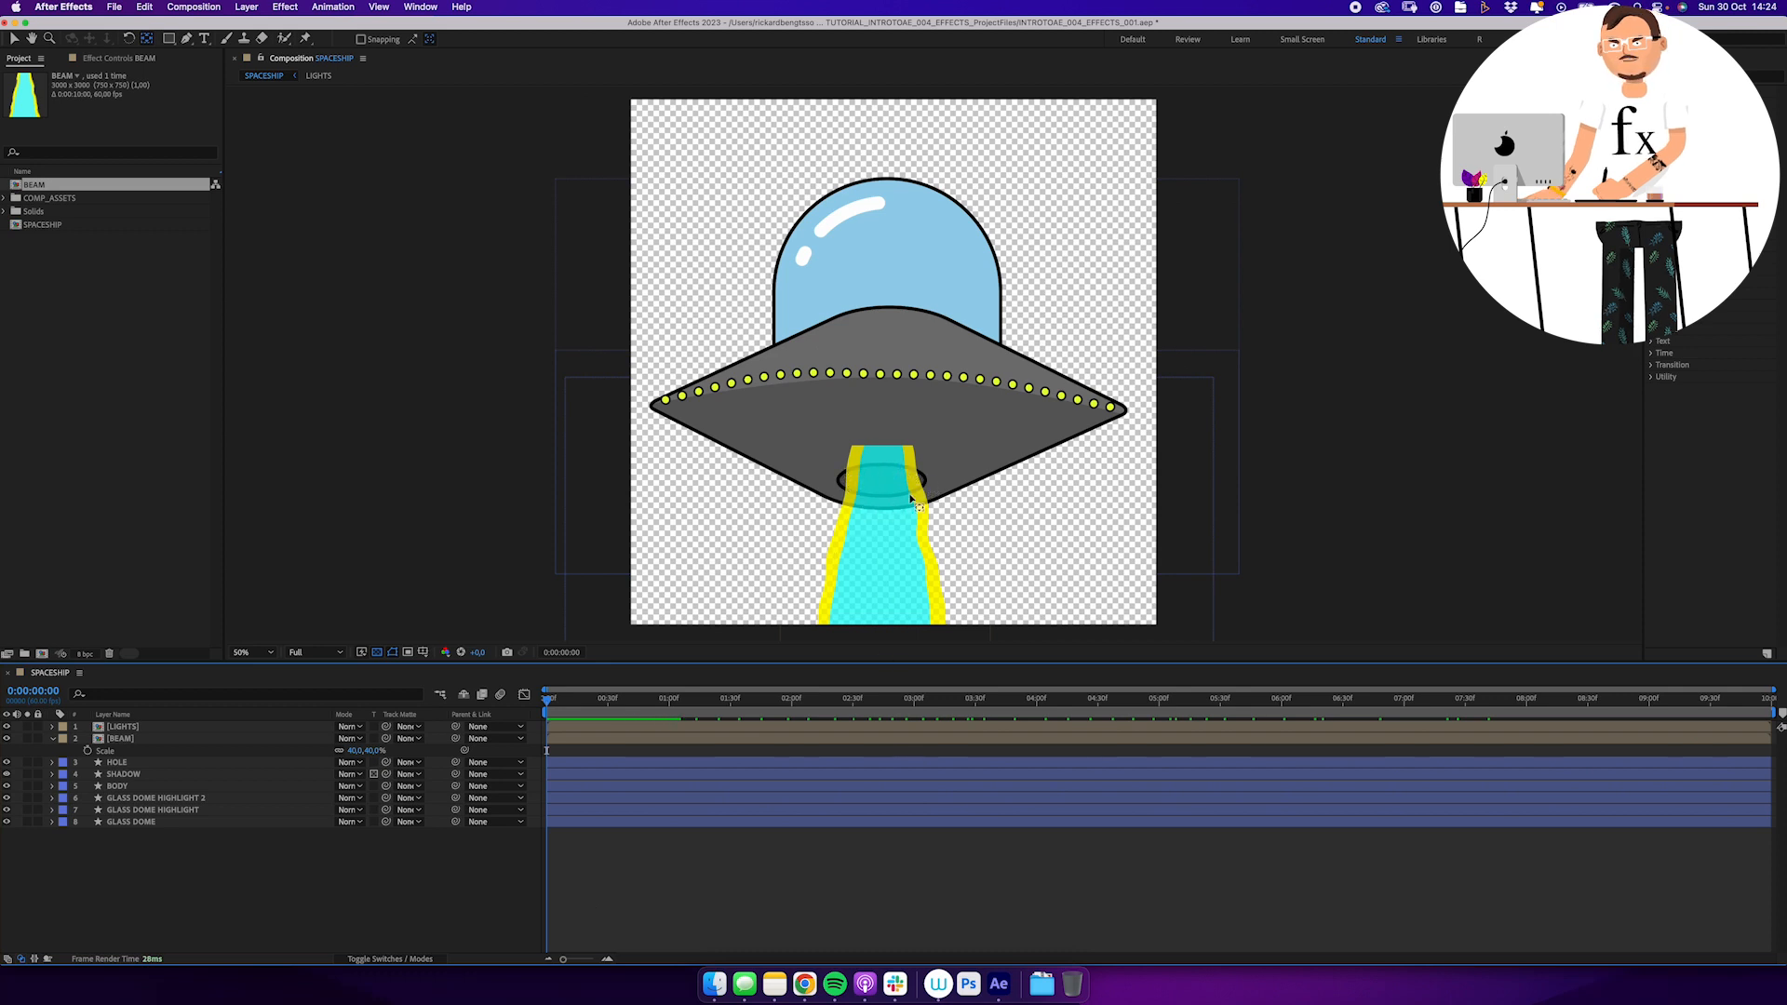
{"action": "left_click", "coordinate": [142, 740]}
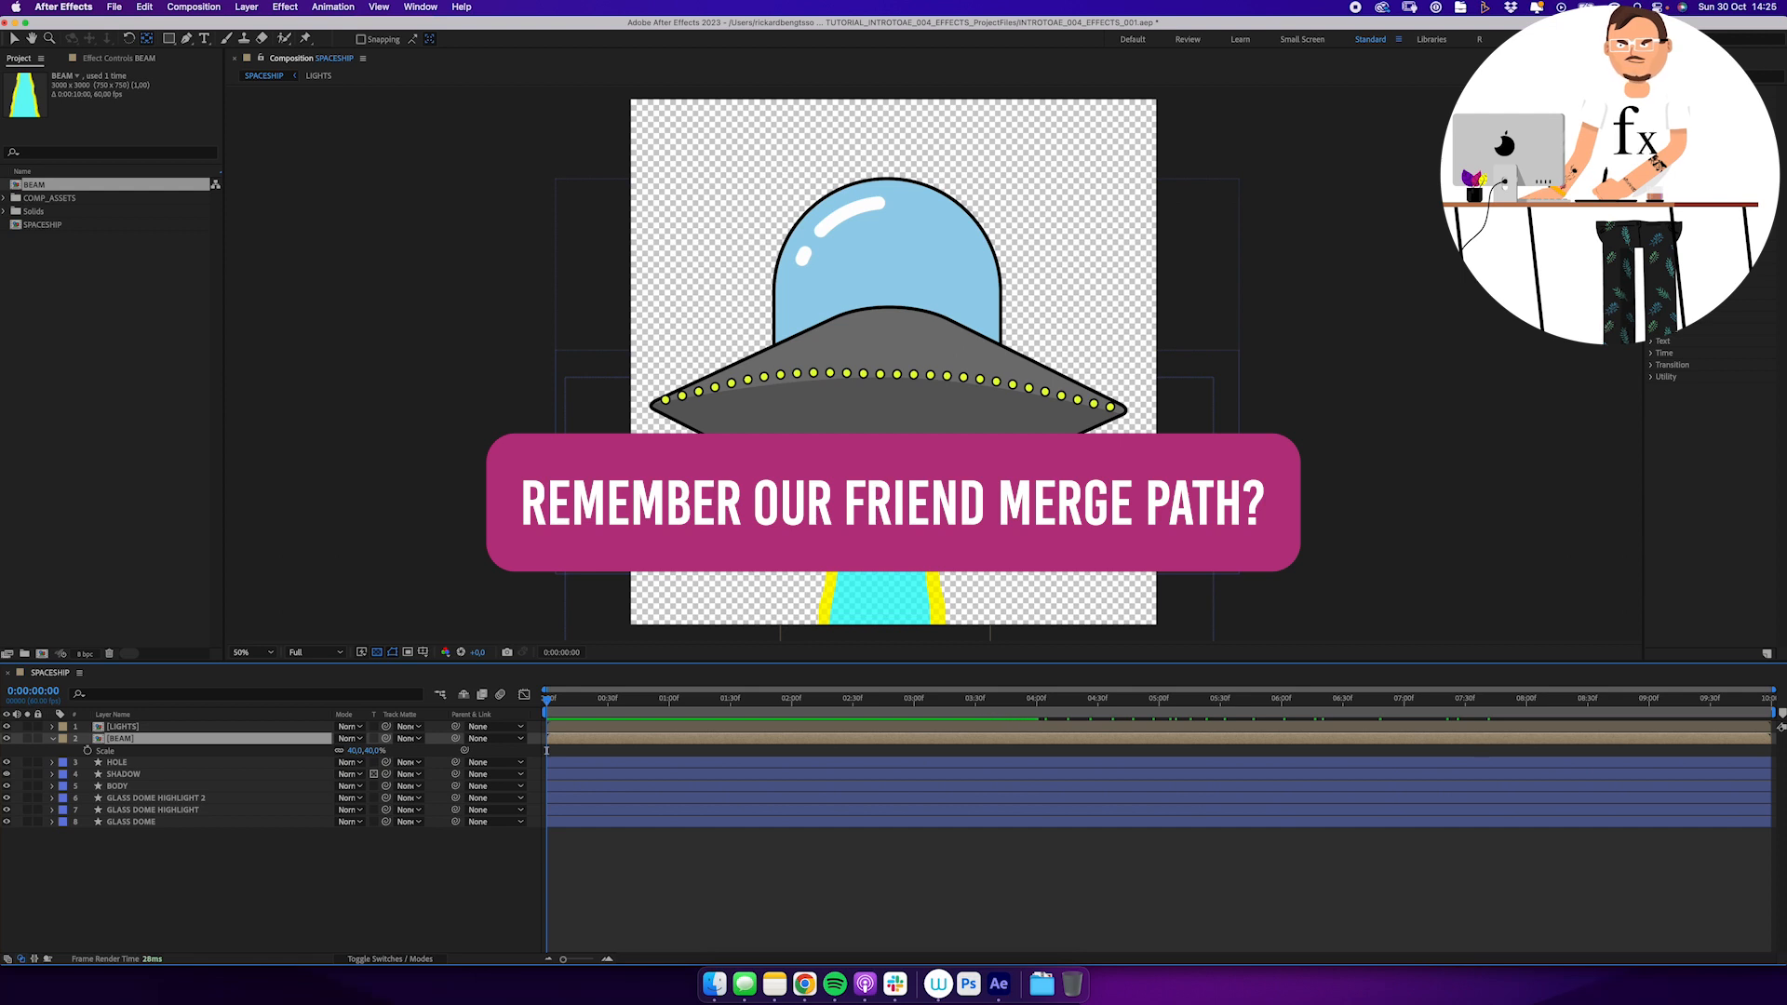
Duplicate the HOLE layer, place the copy directly above BEAM and rename it HOLE MATTE
{"action": "left_click", "coordinate": [129, 763]}
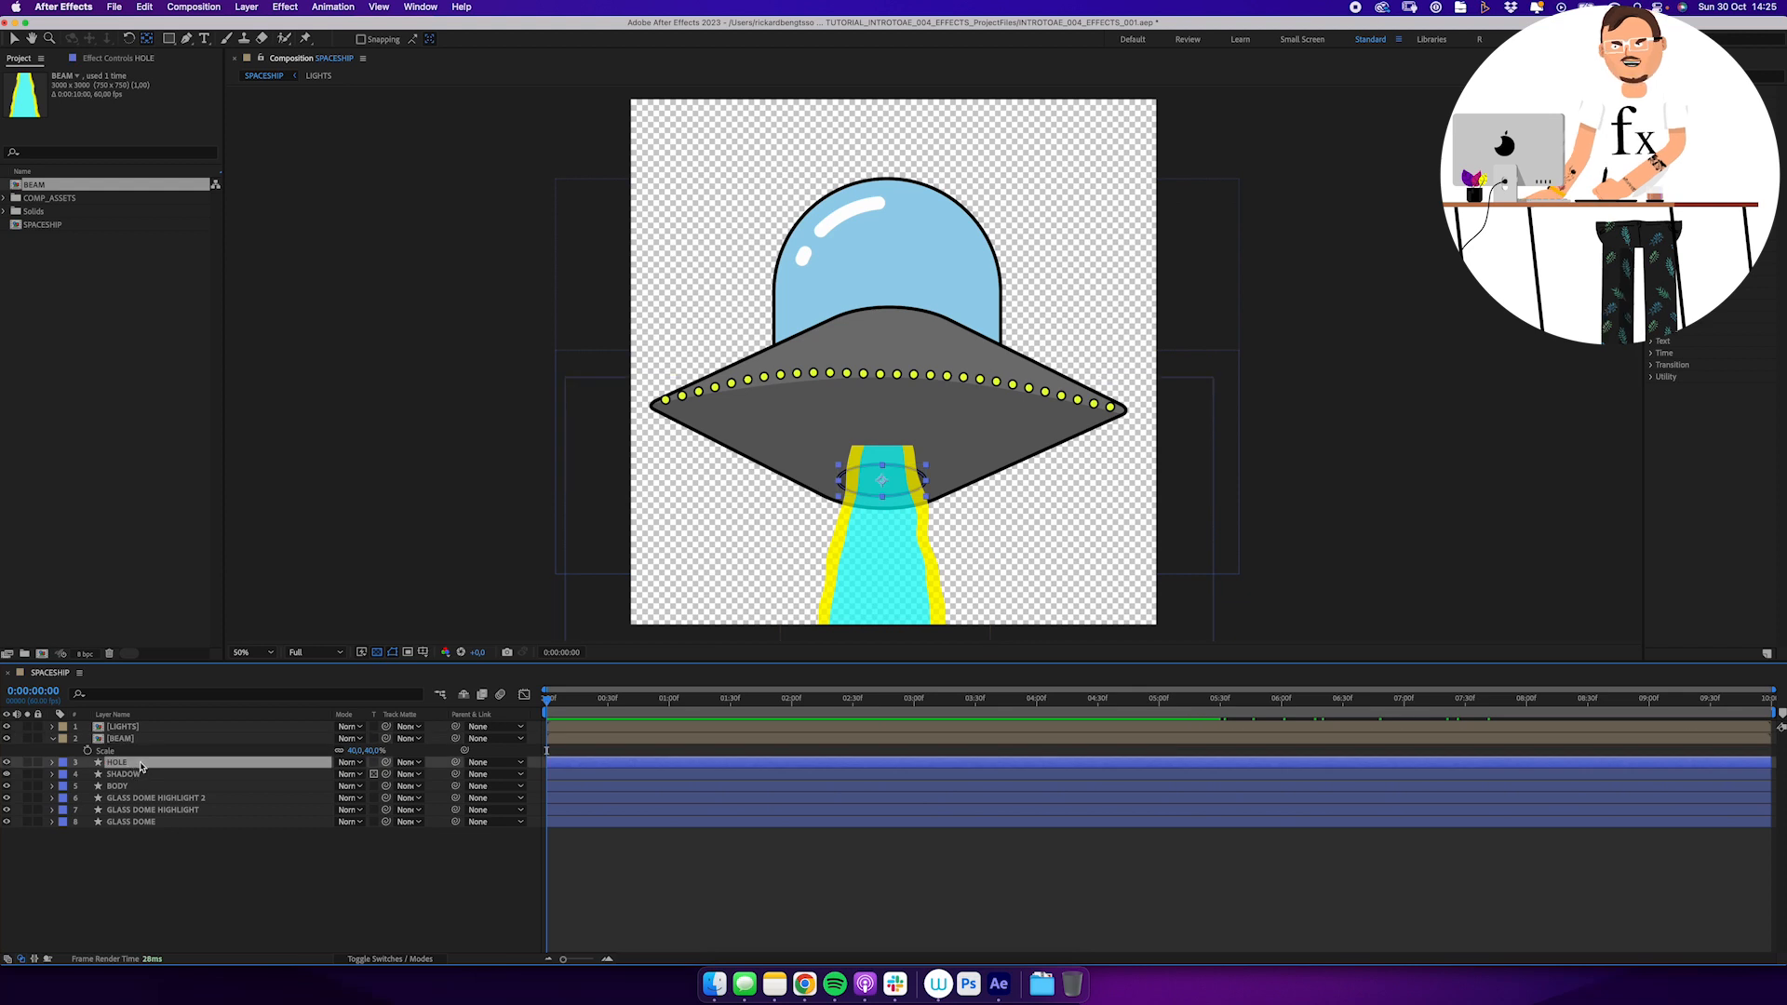
{"action": "key", "text": "super+d"}
{"action": "left_click_drag", "start_coordinate": [140, 763], "coordinate": [144, 739]}
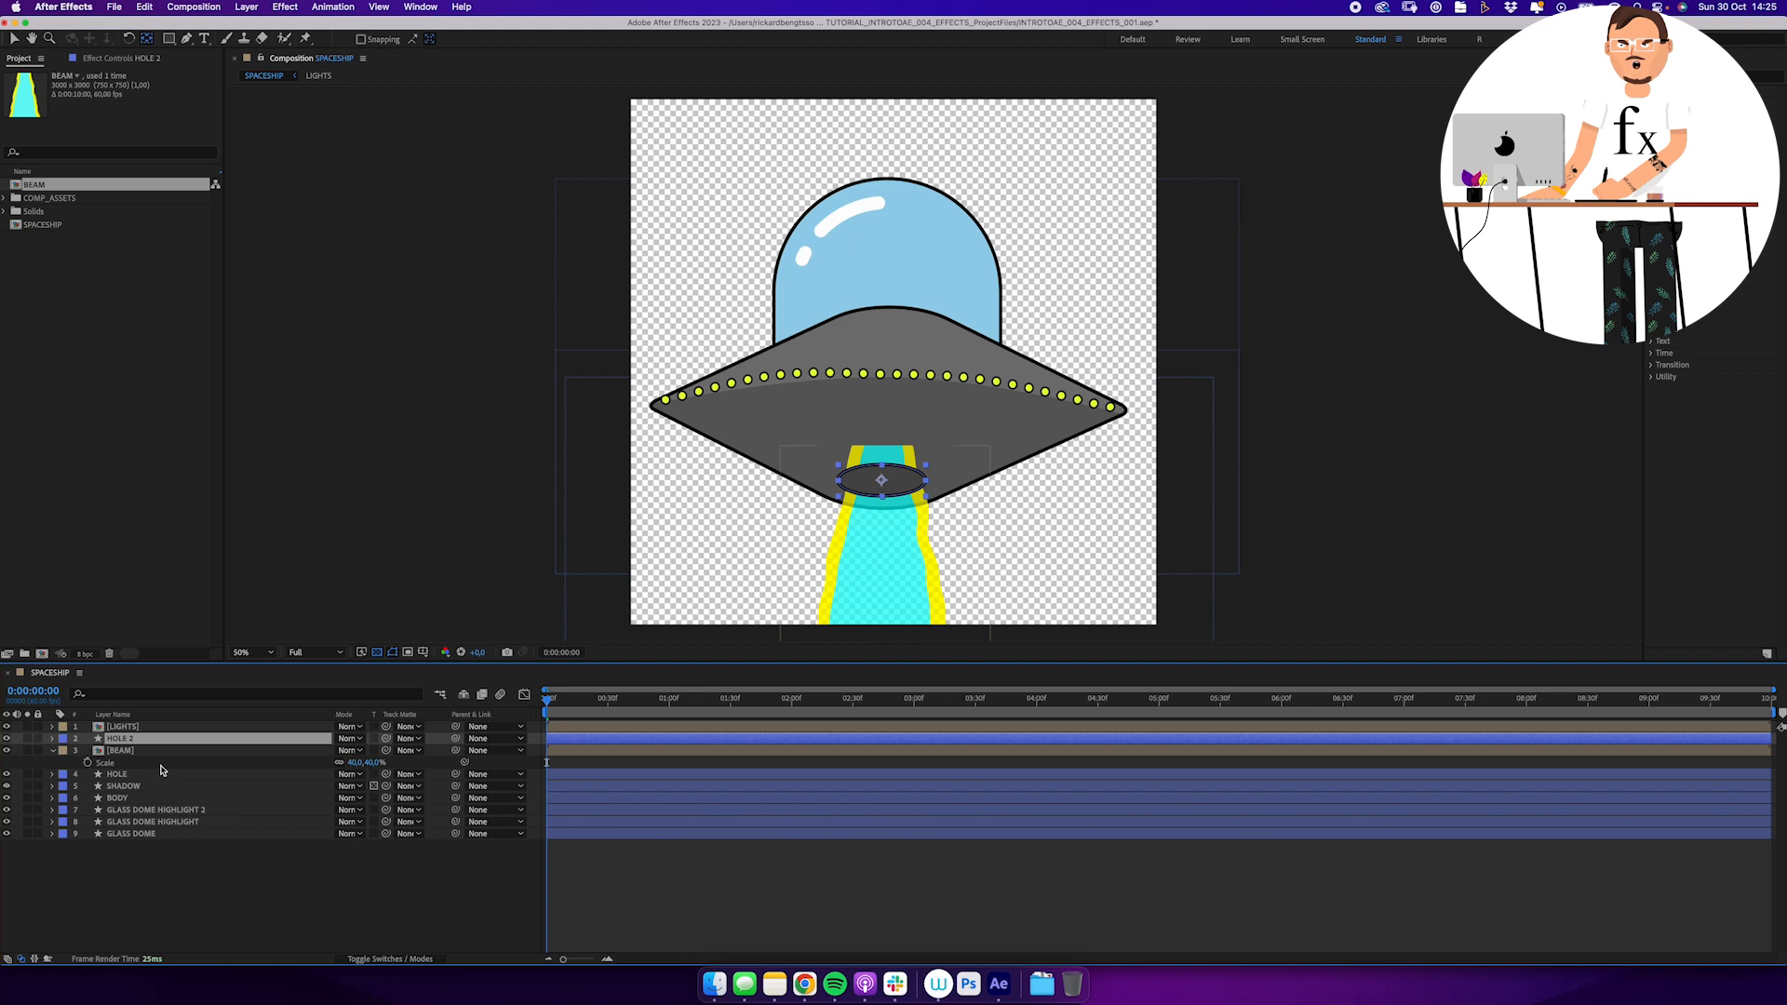
{"action": "key", "text": "Return"}
{"action": "type", "text": "MATTE"}
{"action": "key", "text": "Return"}
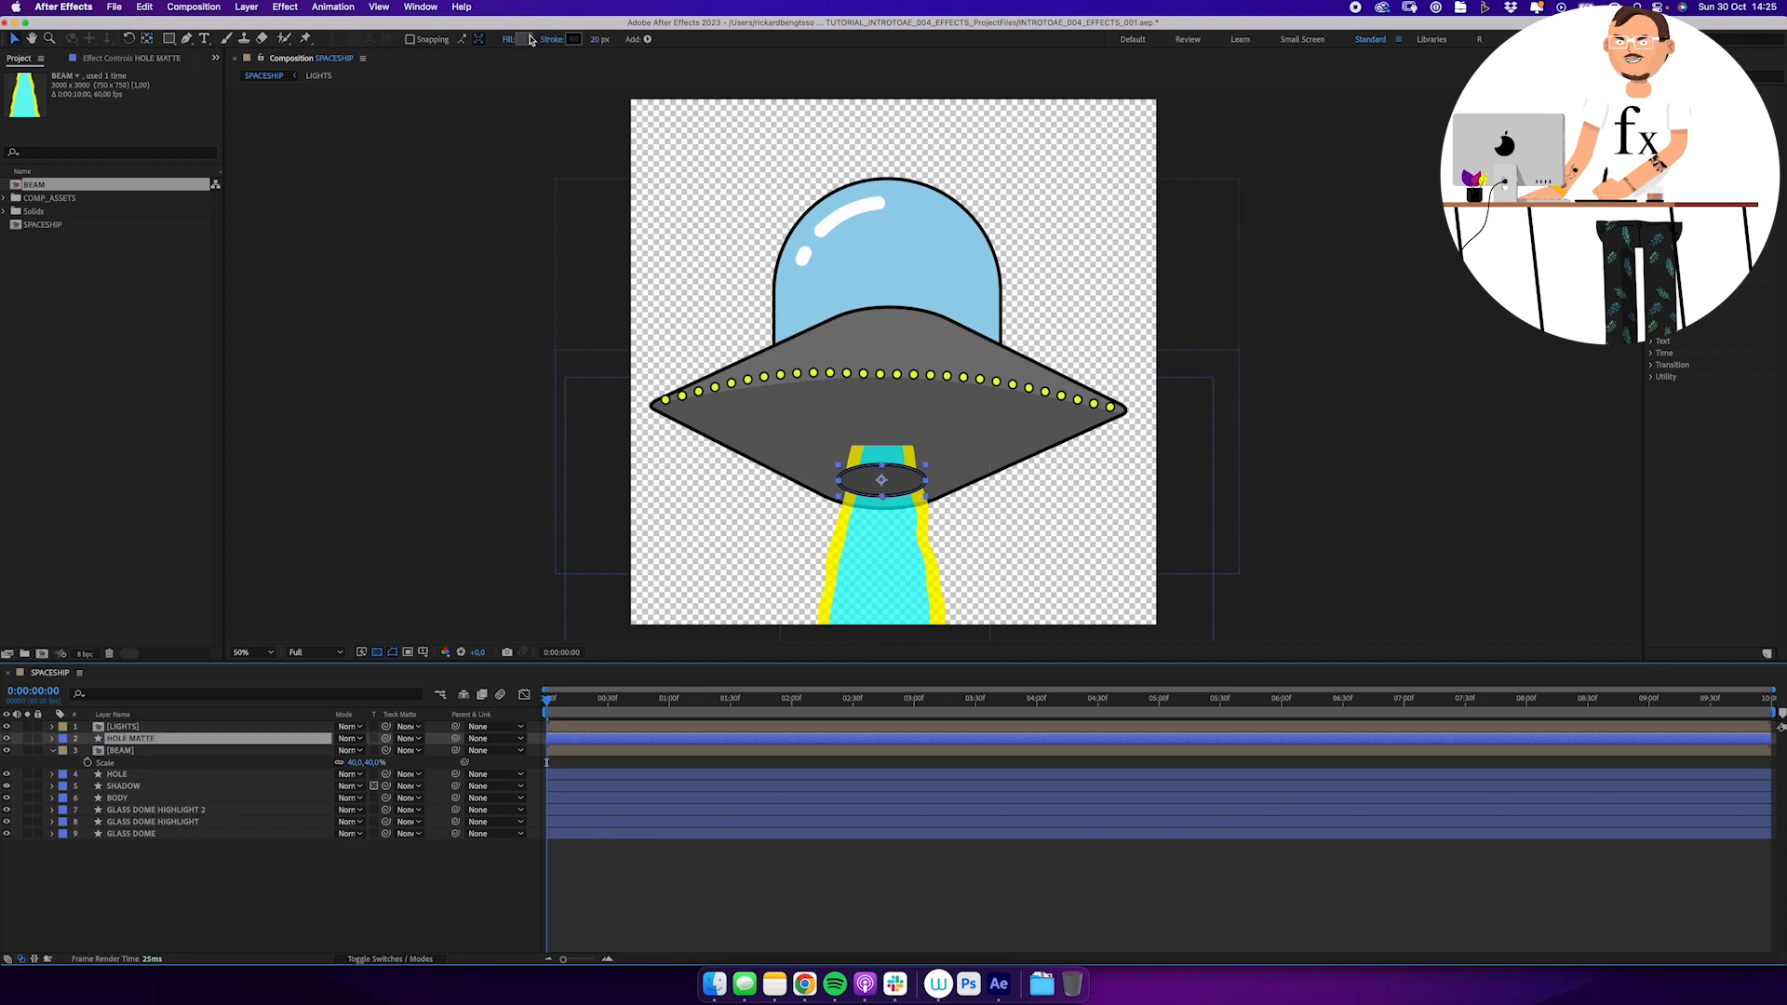
Change the fill color of the HOLE MATTE shape to red (FF0000)
{"action": "left_click", "coordinate": [526, 39]}
{"action": "left_click_drag", "start_coordinate": [219, 248], "coordinate": [332, 169]}
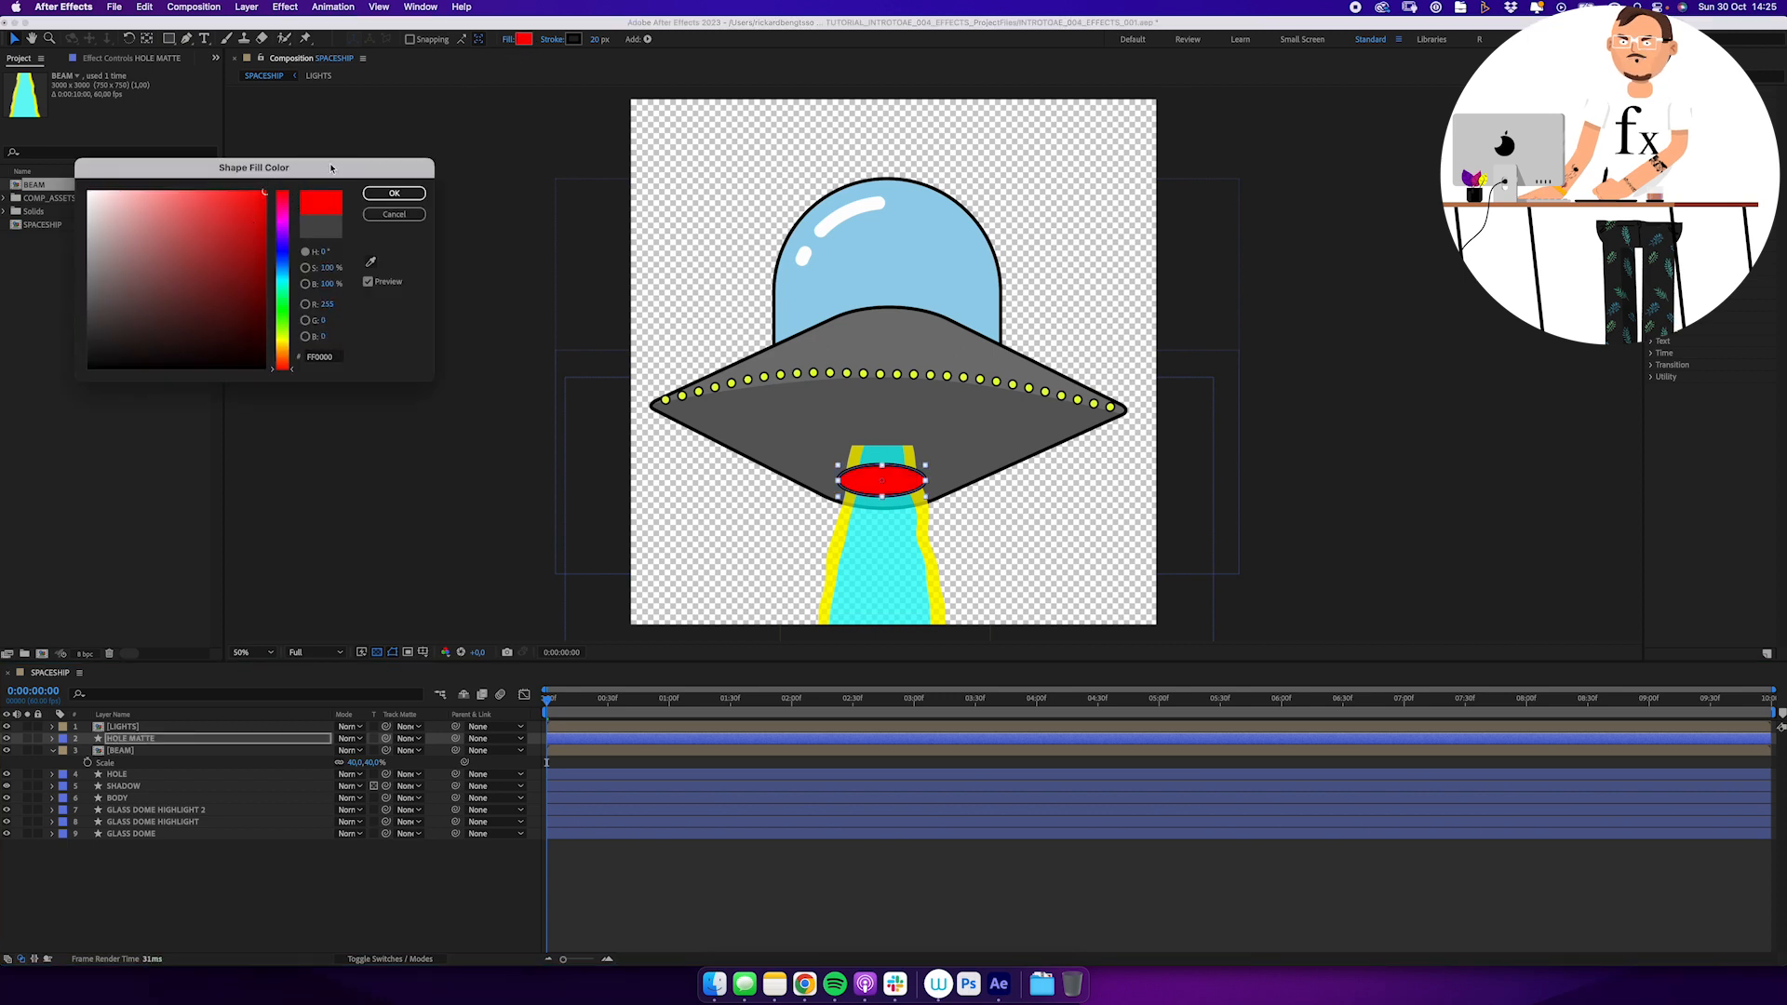
{"action": "left_click", "coordinate": [397, 194]}
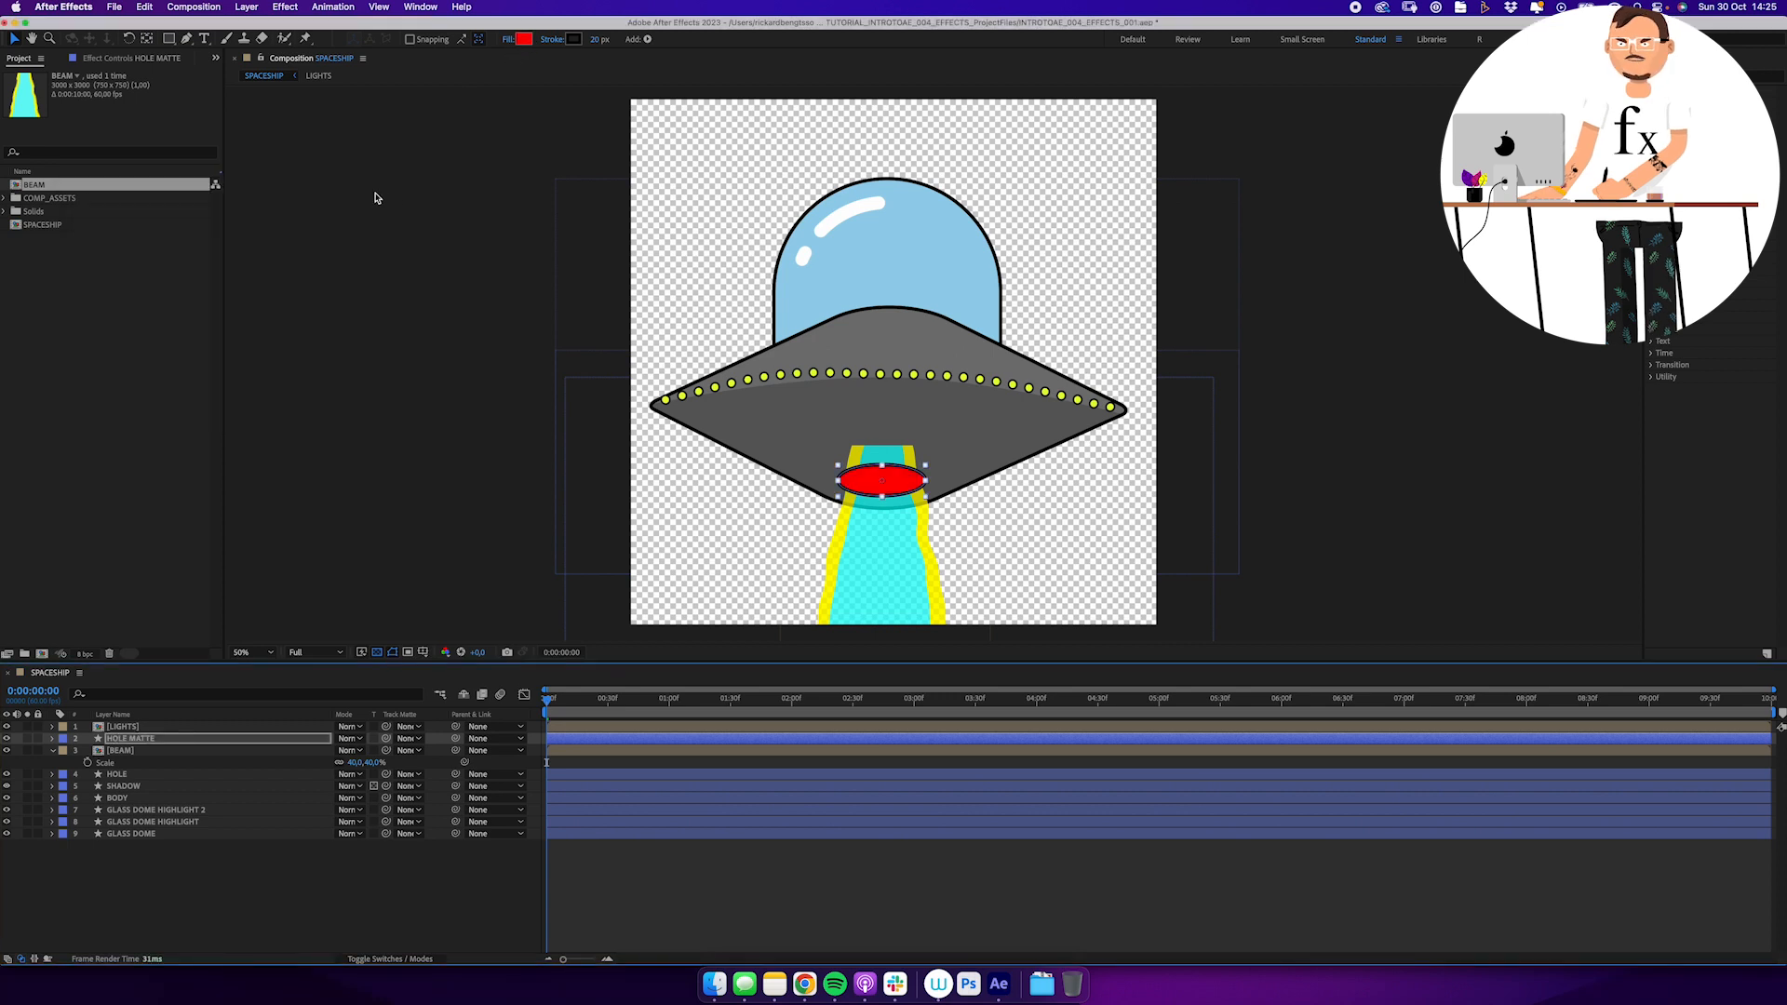
Draw a wide rectangle in the HOLE MATTE layer, covering the beam's top and the upper part of the hole
{"action": "left_click", "coordinate": [171, 39]}
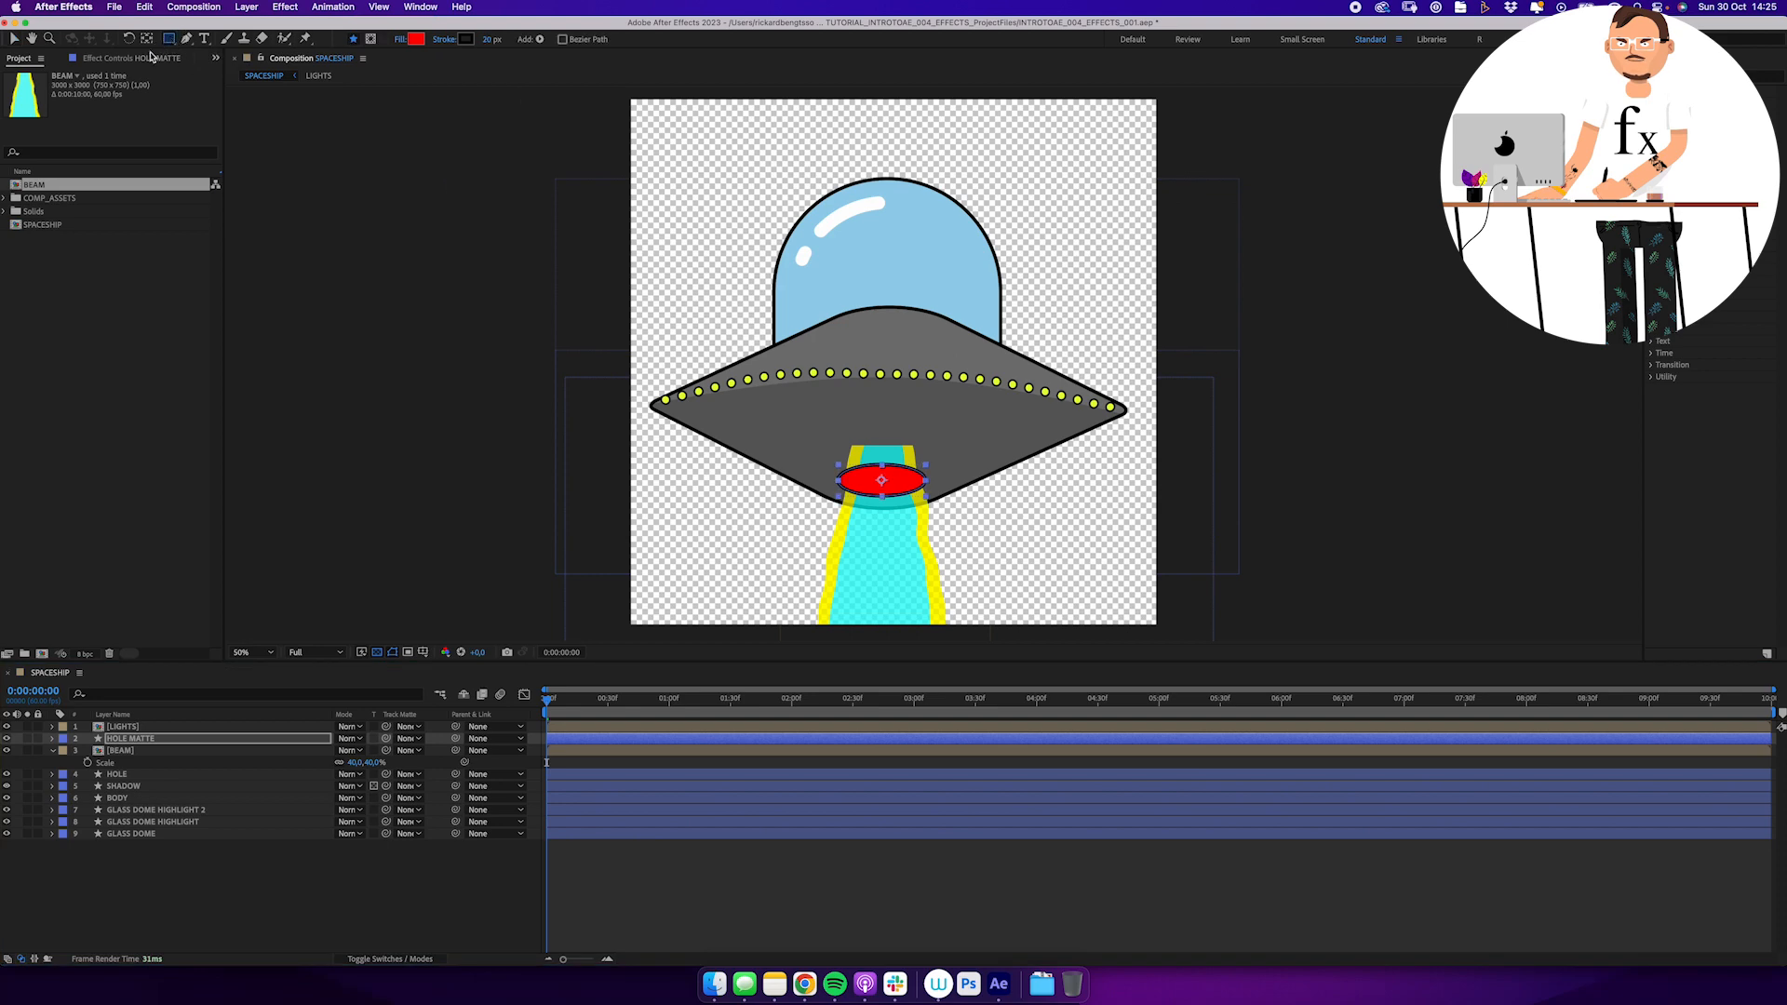
{"action": "left_click_drag", "start_coordinate": [746, 409], "coordinate": [1030, 470]}
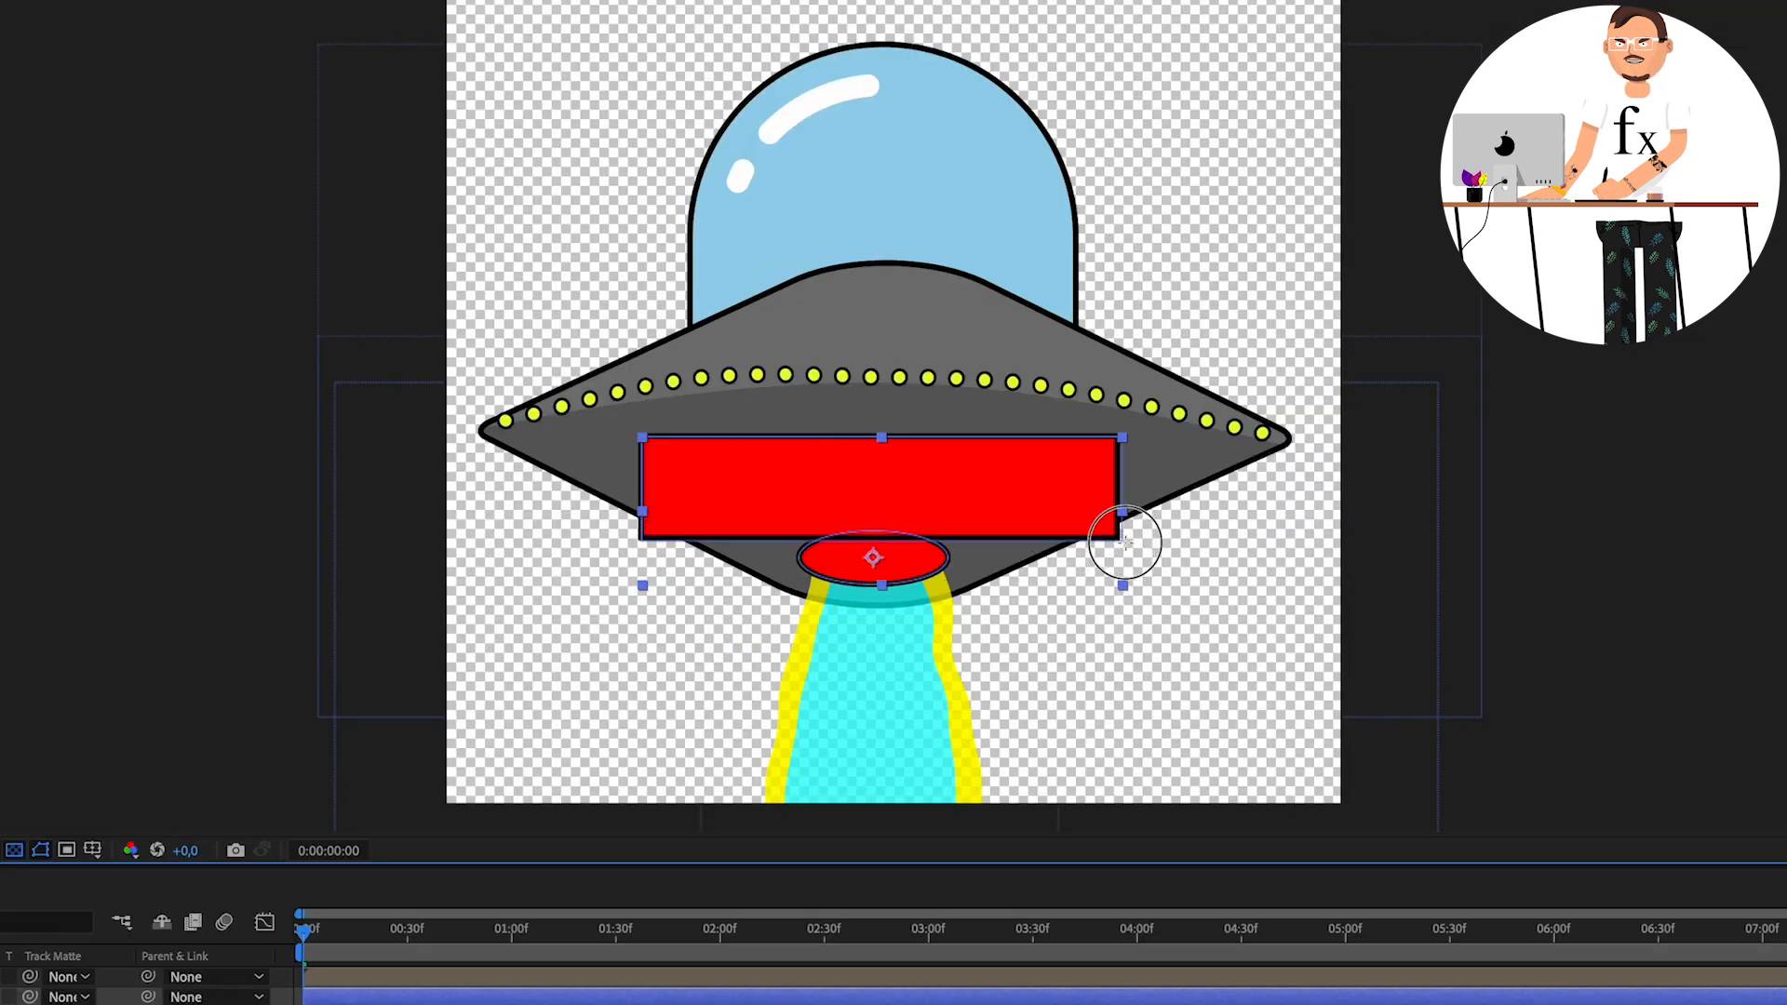
{"action": "left_click_drag", "start_coordinate": [1124, 543], "coordinate": [1151, 557]}
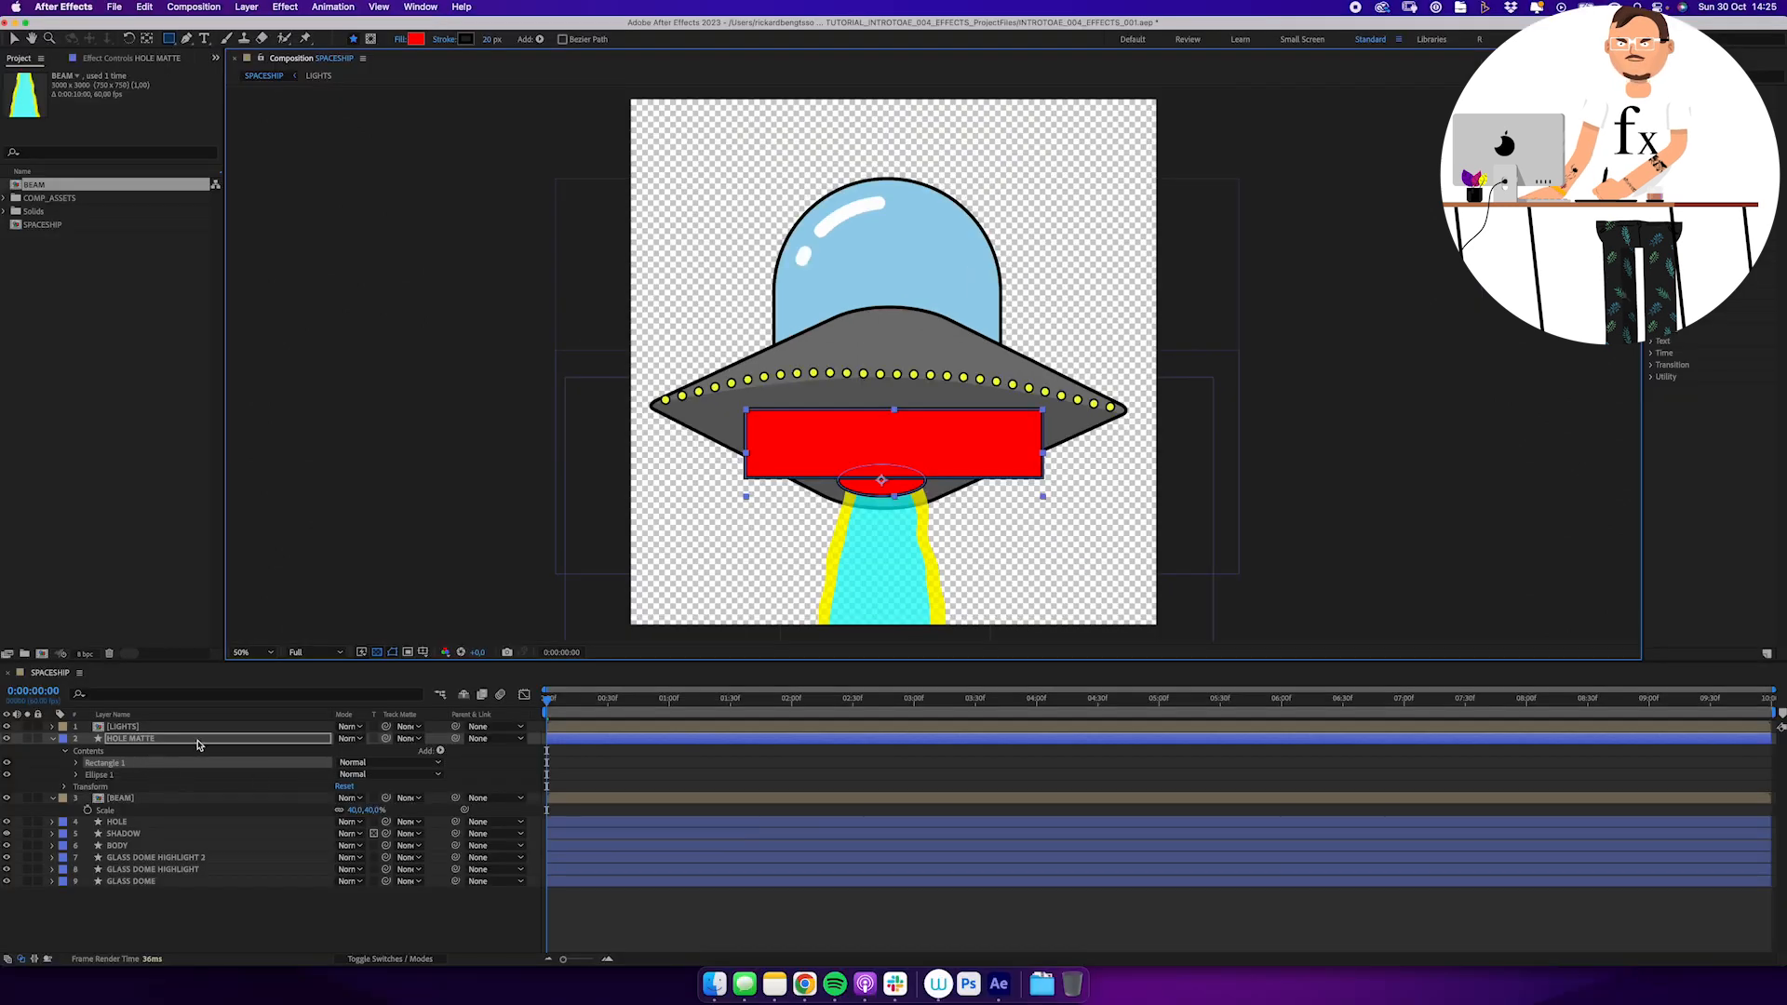
Add Merge Paths to the HOLE MATTE layer and set its mode to Subtract
{"action": "key", "text": "Return"}
{"action": "left_click", "coordinate": [442, 752]}
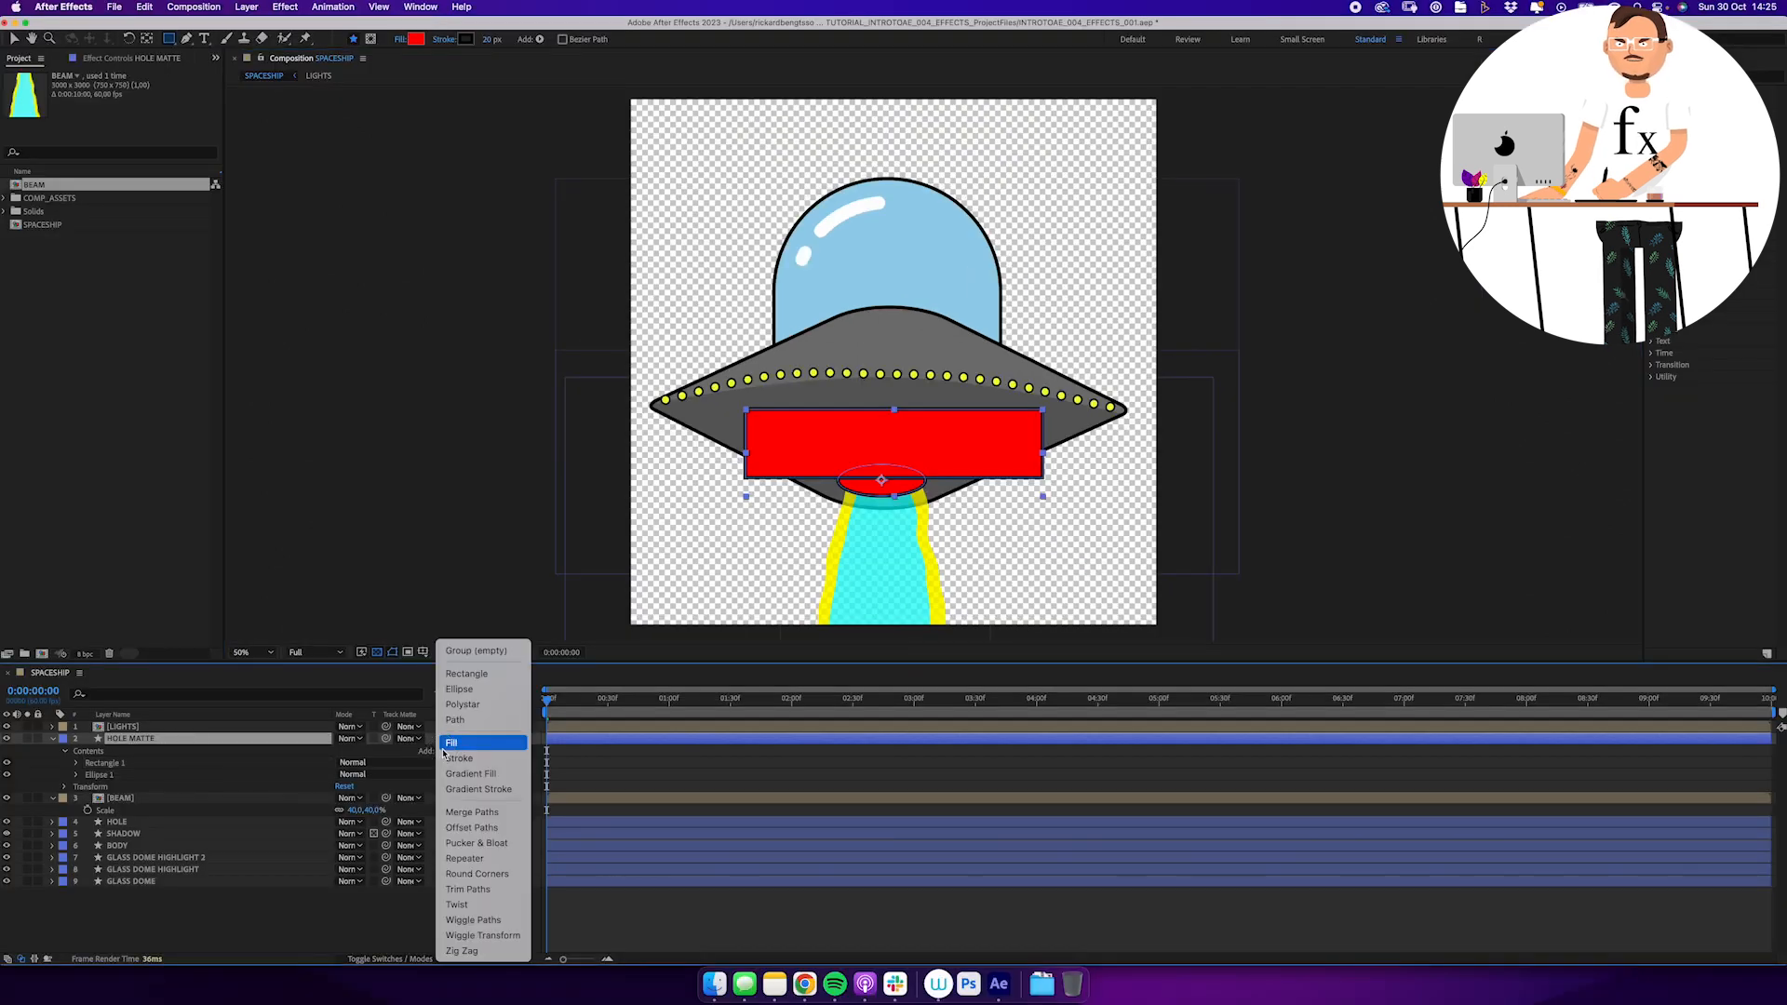
{"action": "left_click", "coordinate": [500, 815]}
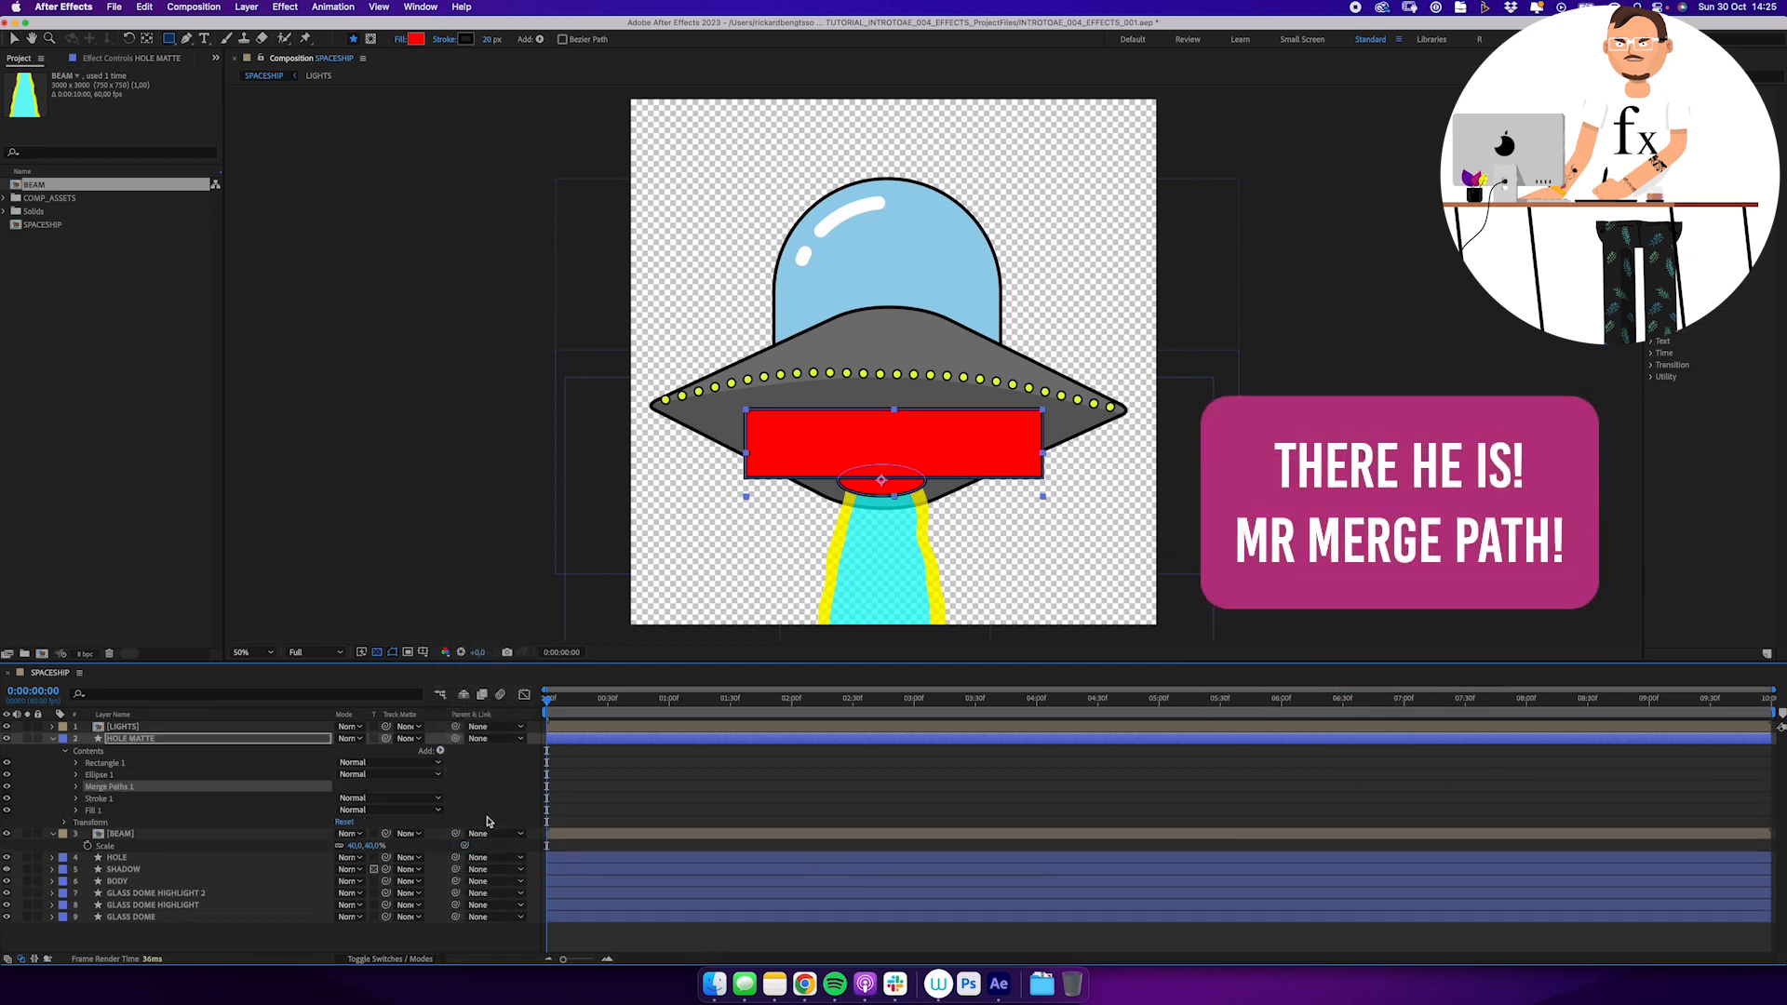
{"action": "left_click", "coordinate": [77, 788]}
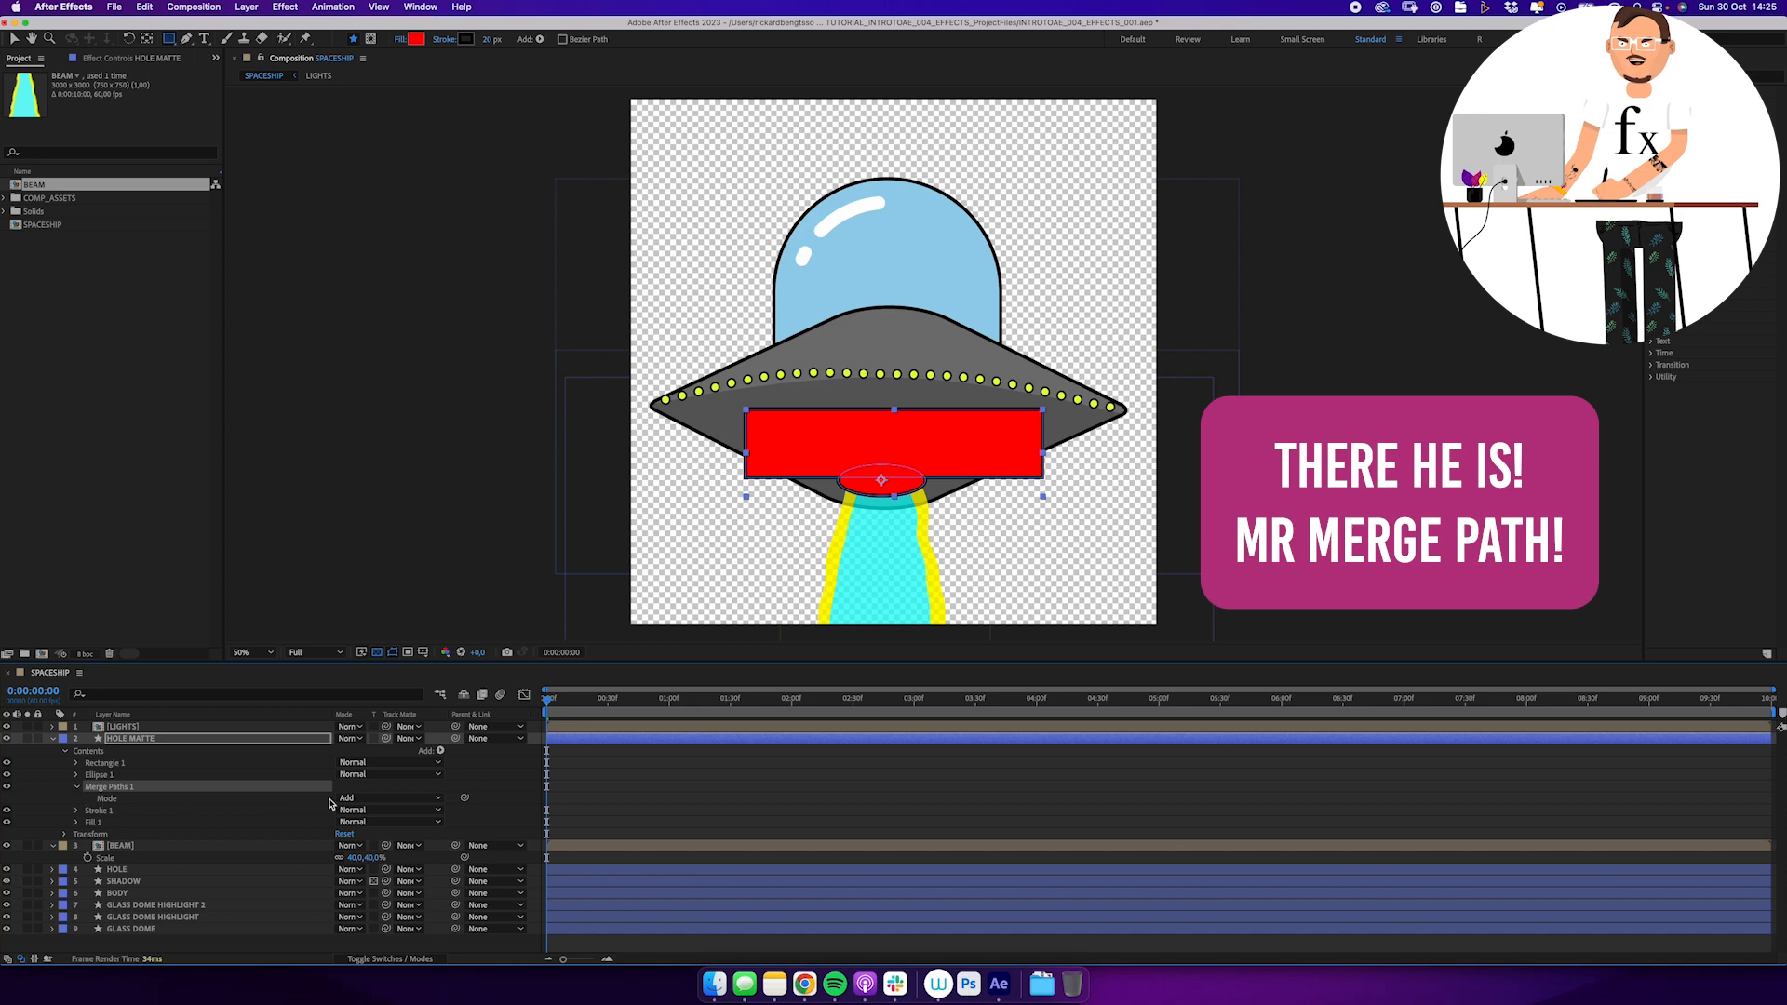
{"action": "left_click", "coordinate": [404, 798]}
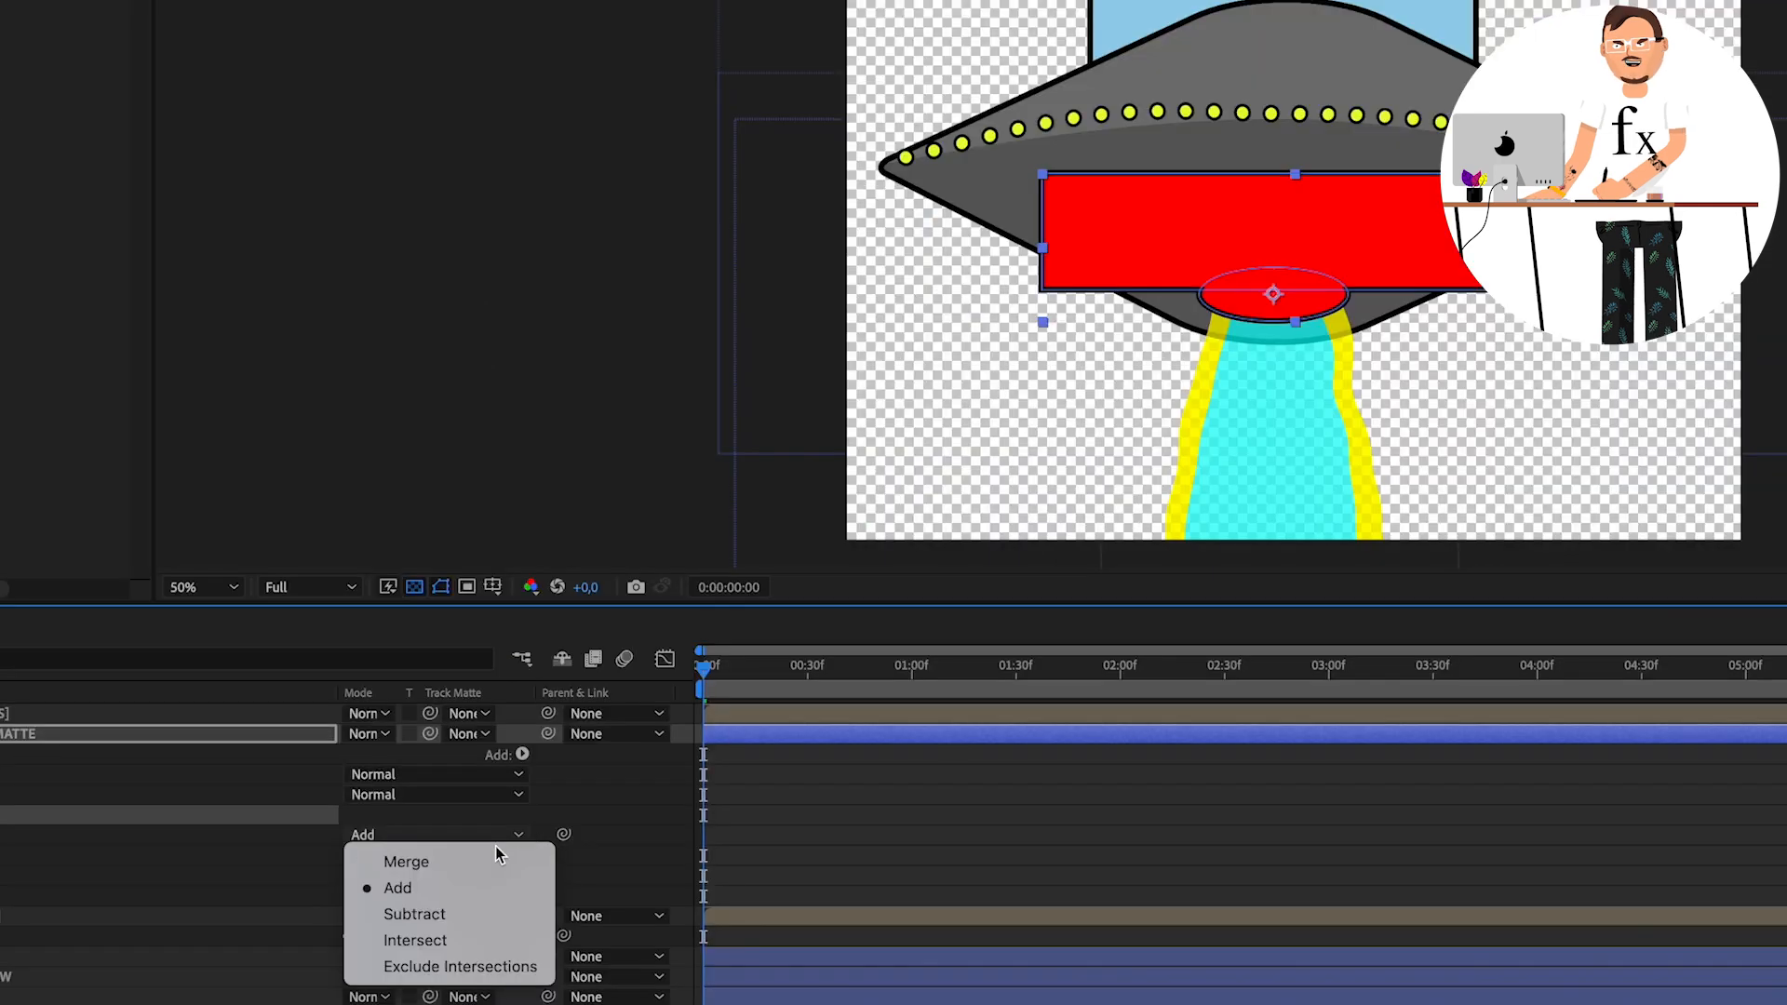
{"action": "left_click", "coordinate": [495, 917]}
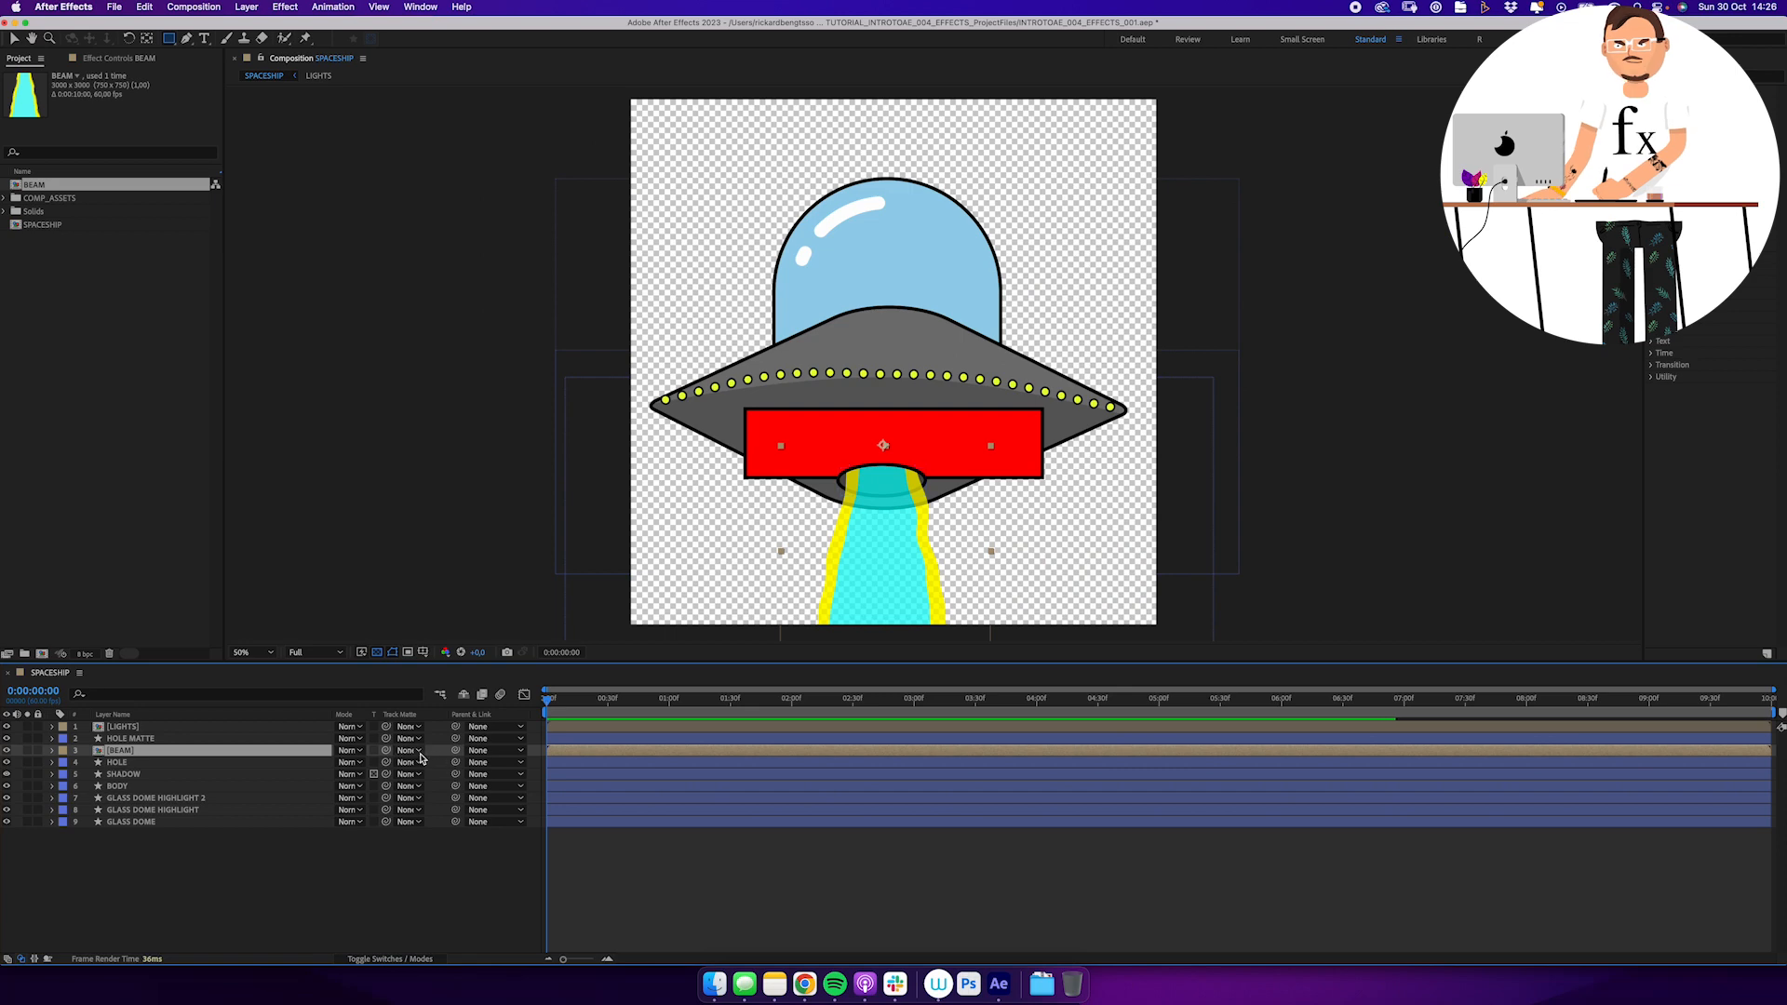
Set HOLE MATTE as the BEAM layer's track matte and invert the matte
{"action": "left_click", "coordinate": [419, 751]}
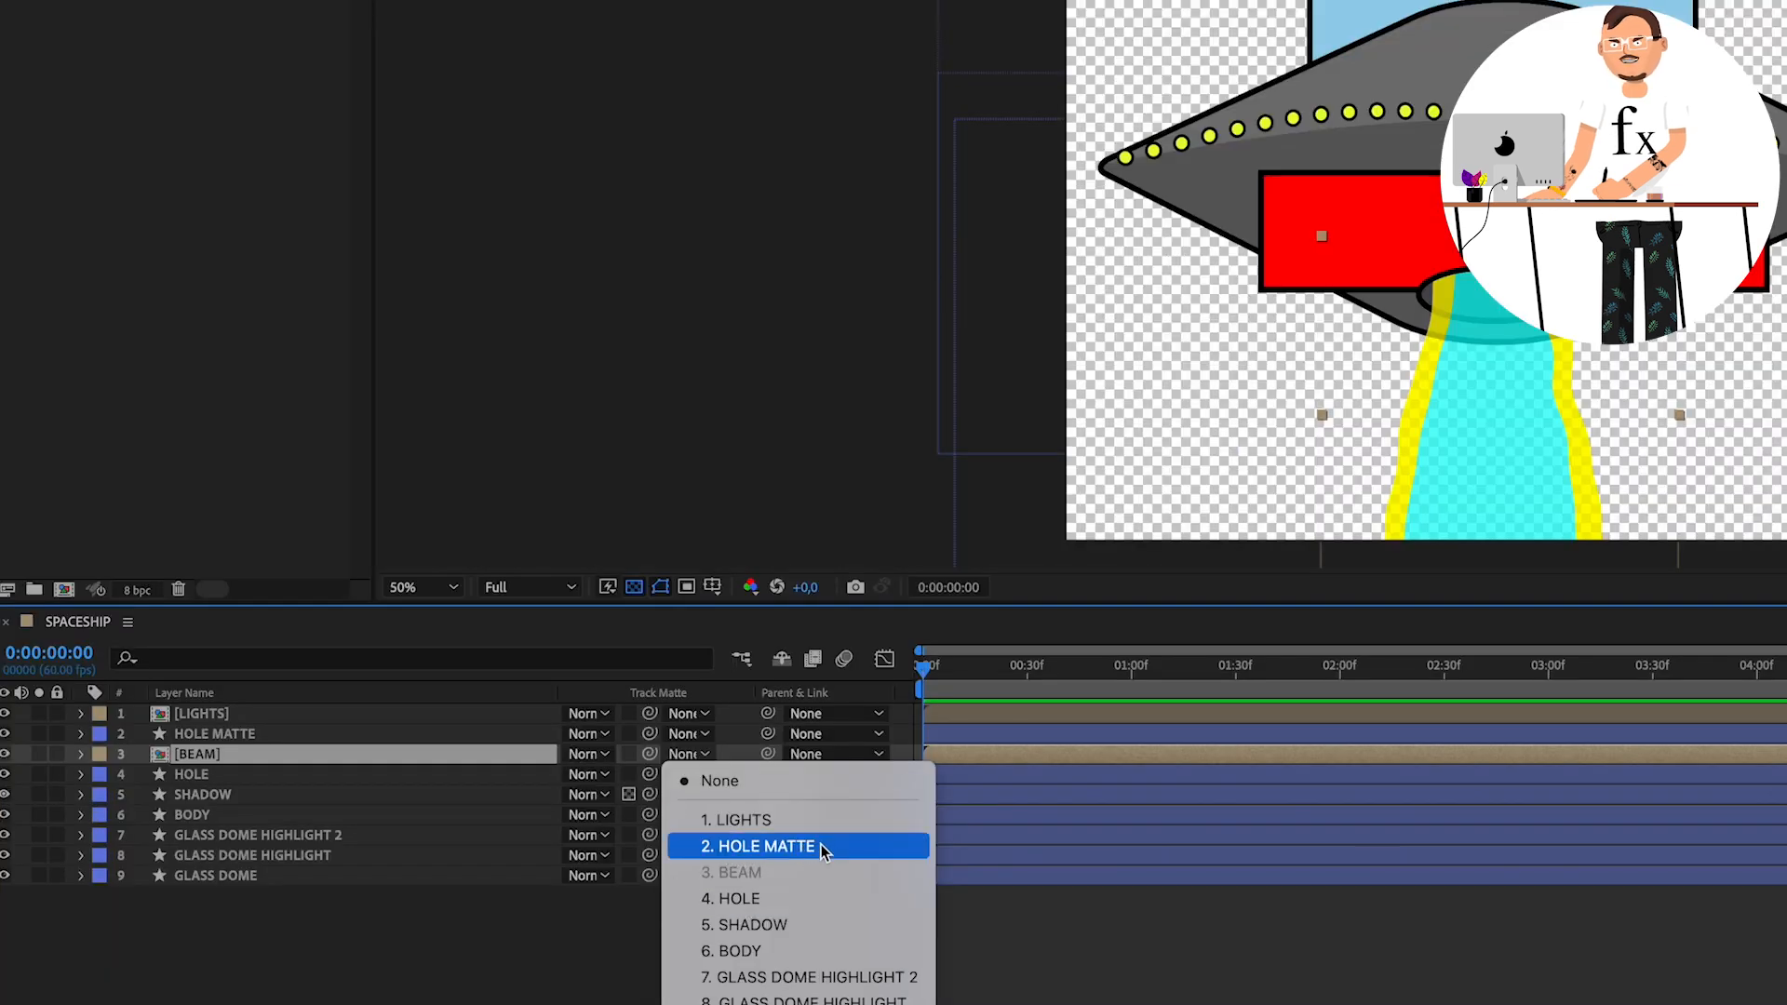
{"action": "left_click", "coordinate": [823, 846]}
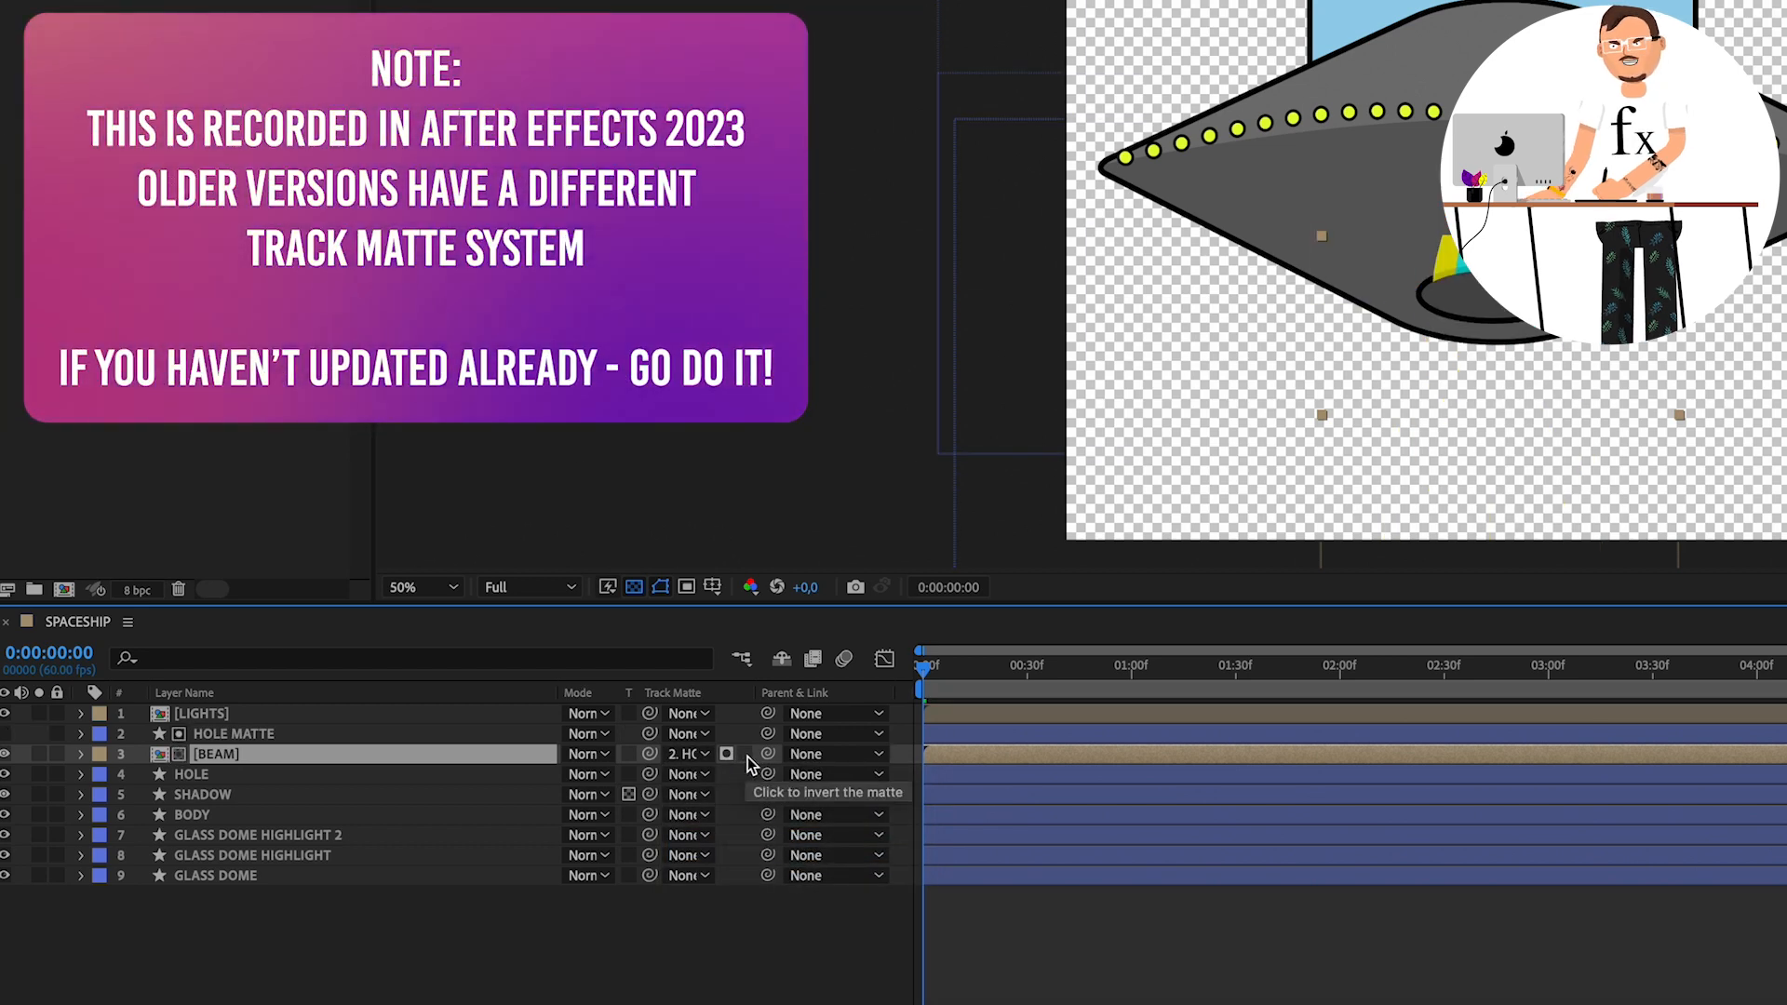
{"action": "left_click", "coordinate": [744, 755]}
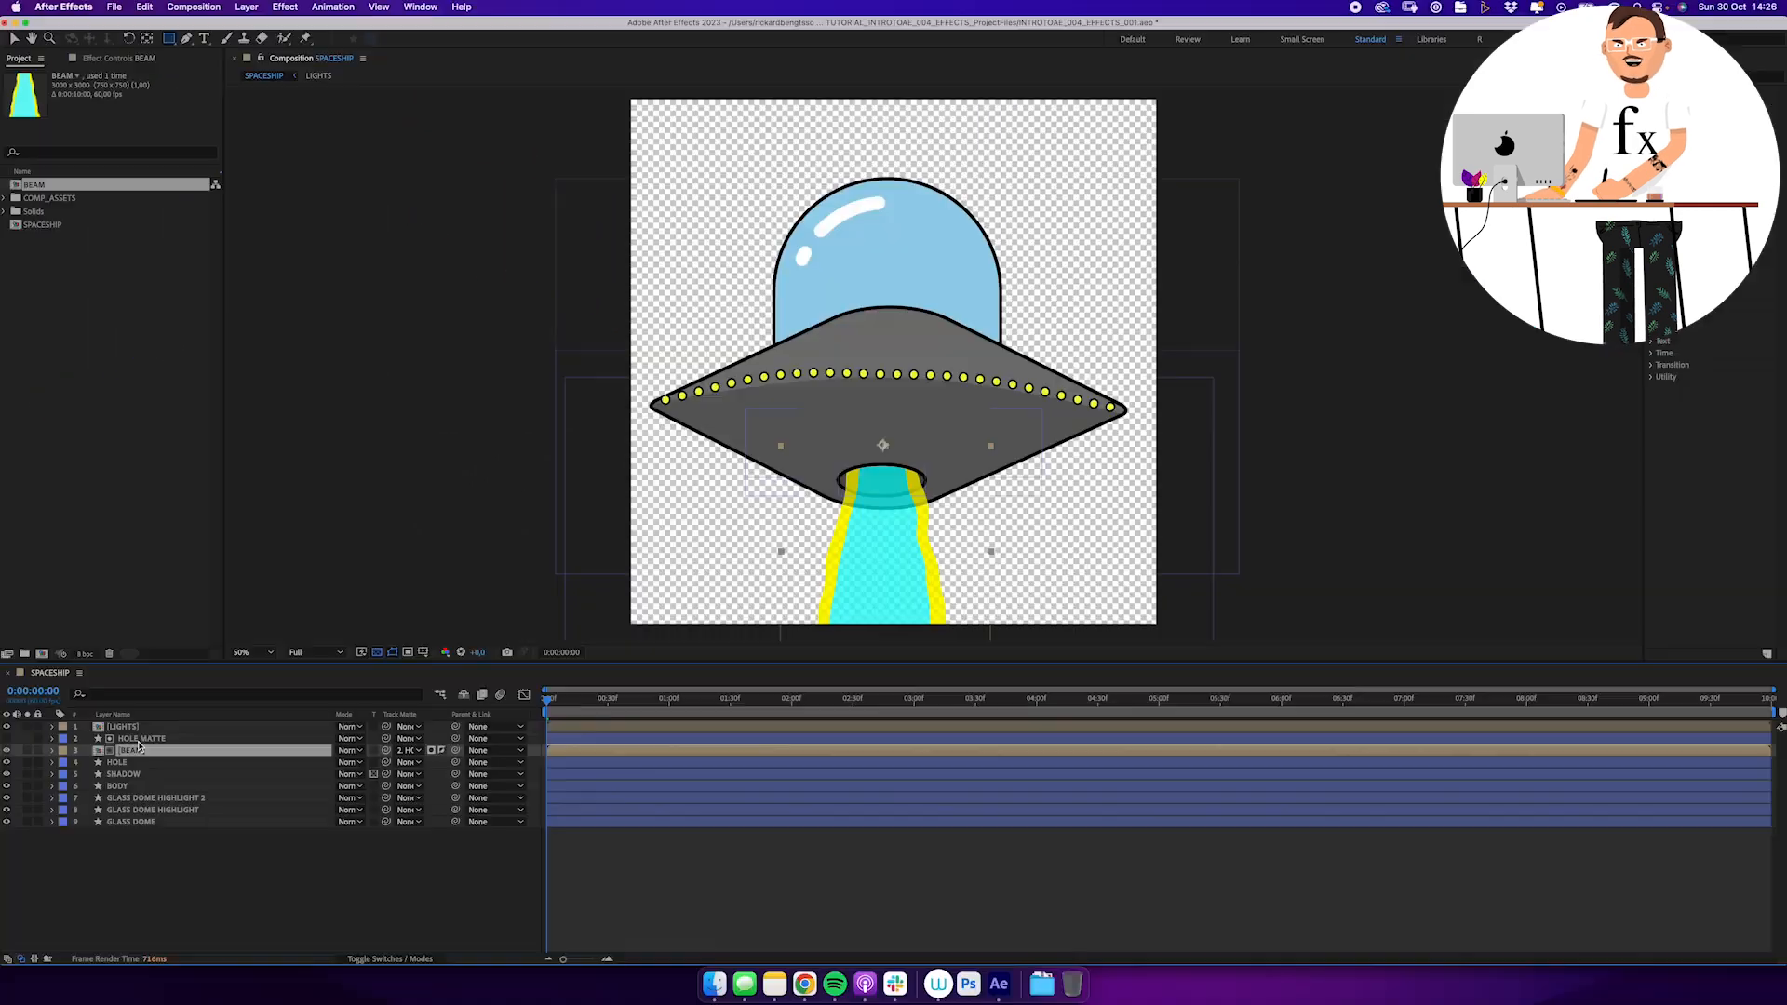
{"action": "left_click", "coordinate": [237, 734]}
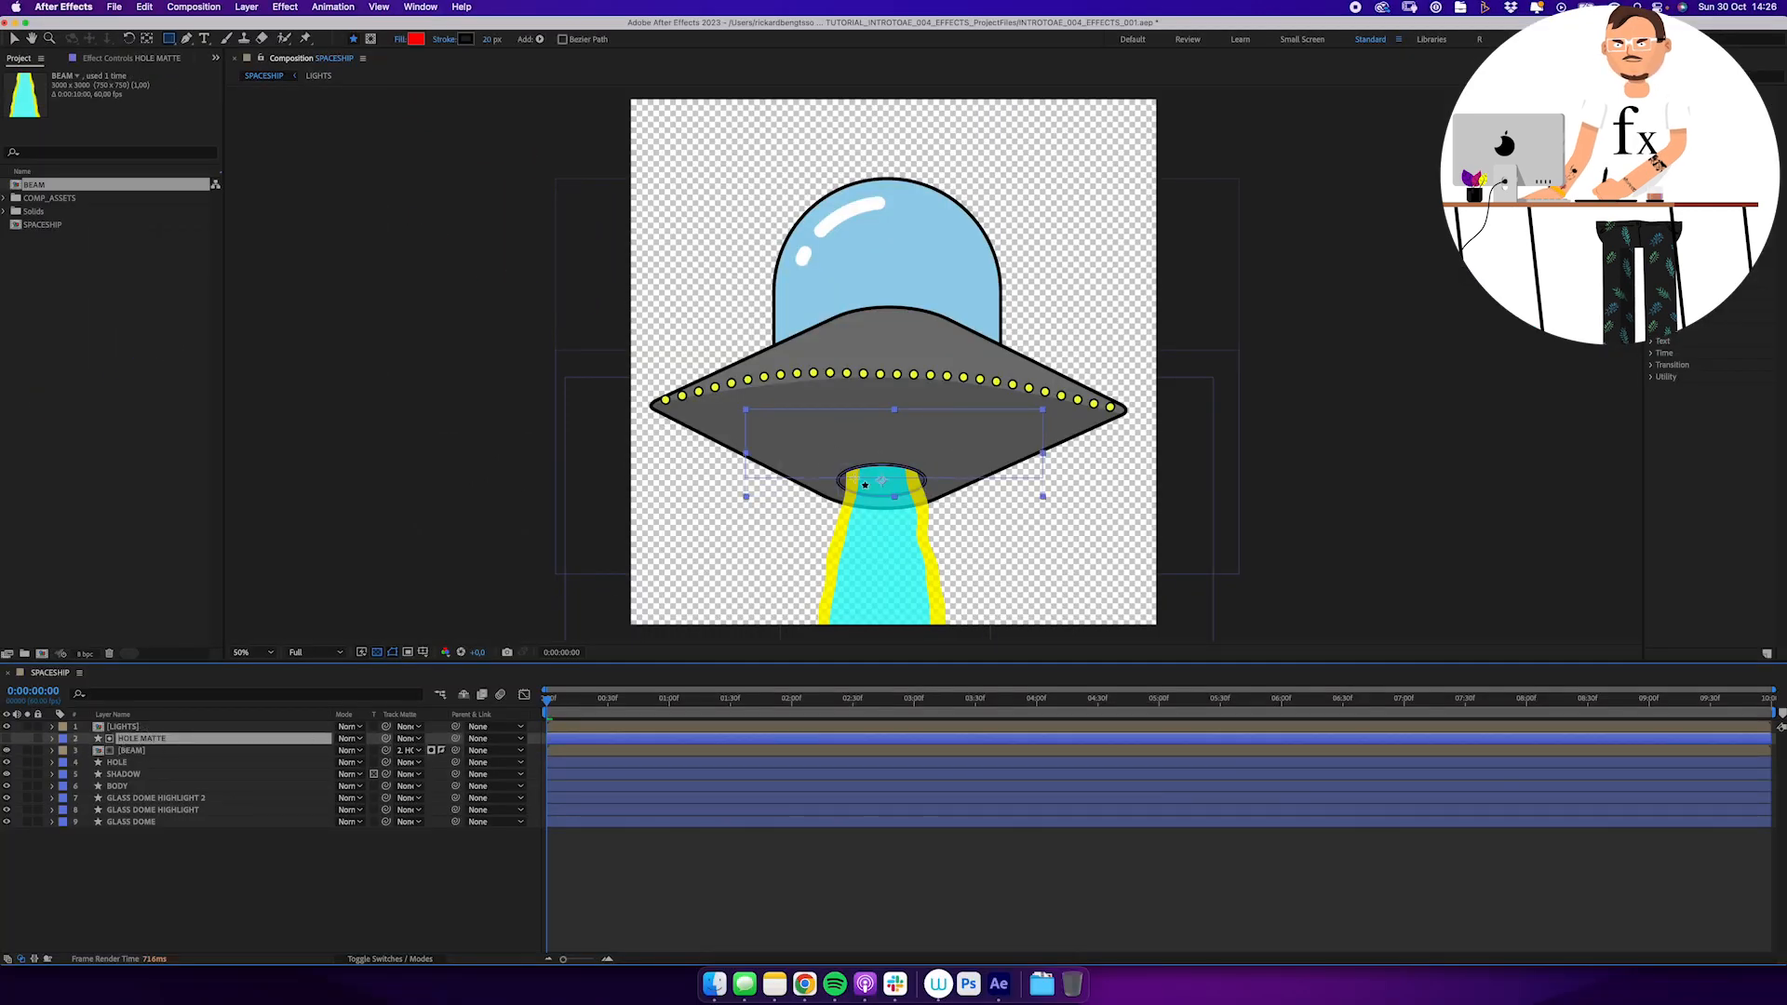
Parent the HOLE MATTE and BEAM layers to the HOLE layer and test the link by moving the hole
{"action": "key", "text": "v"}
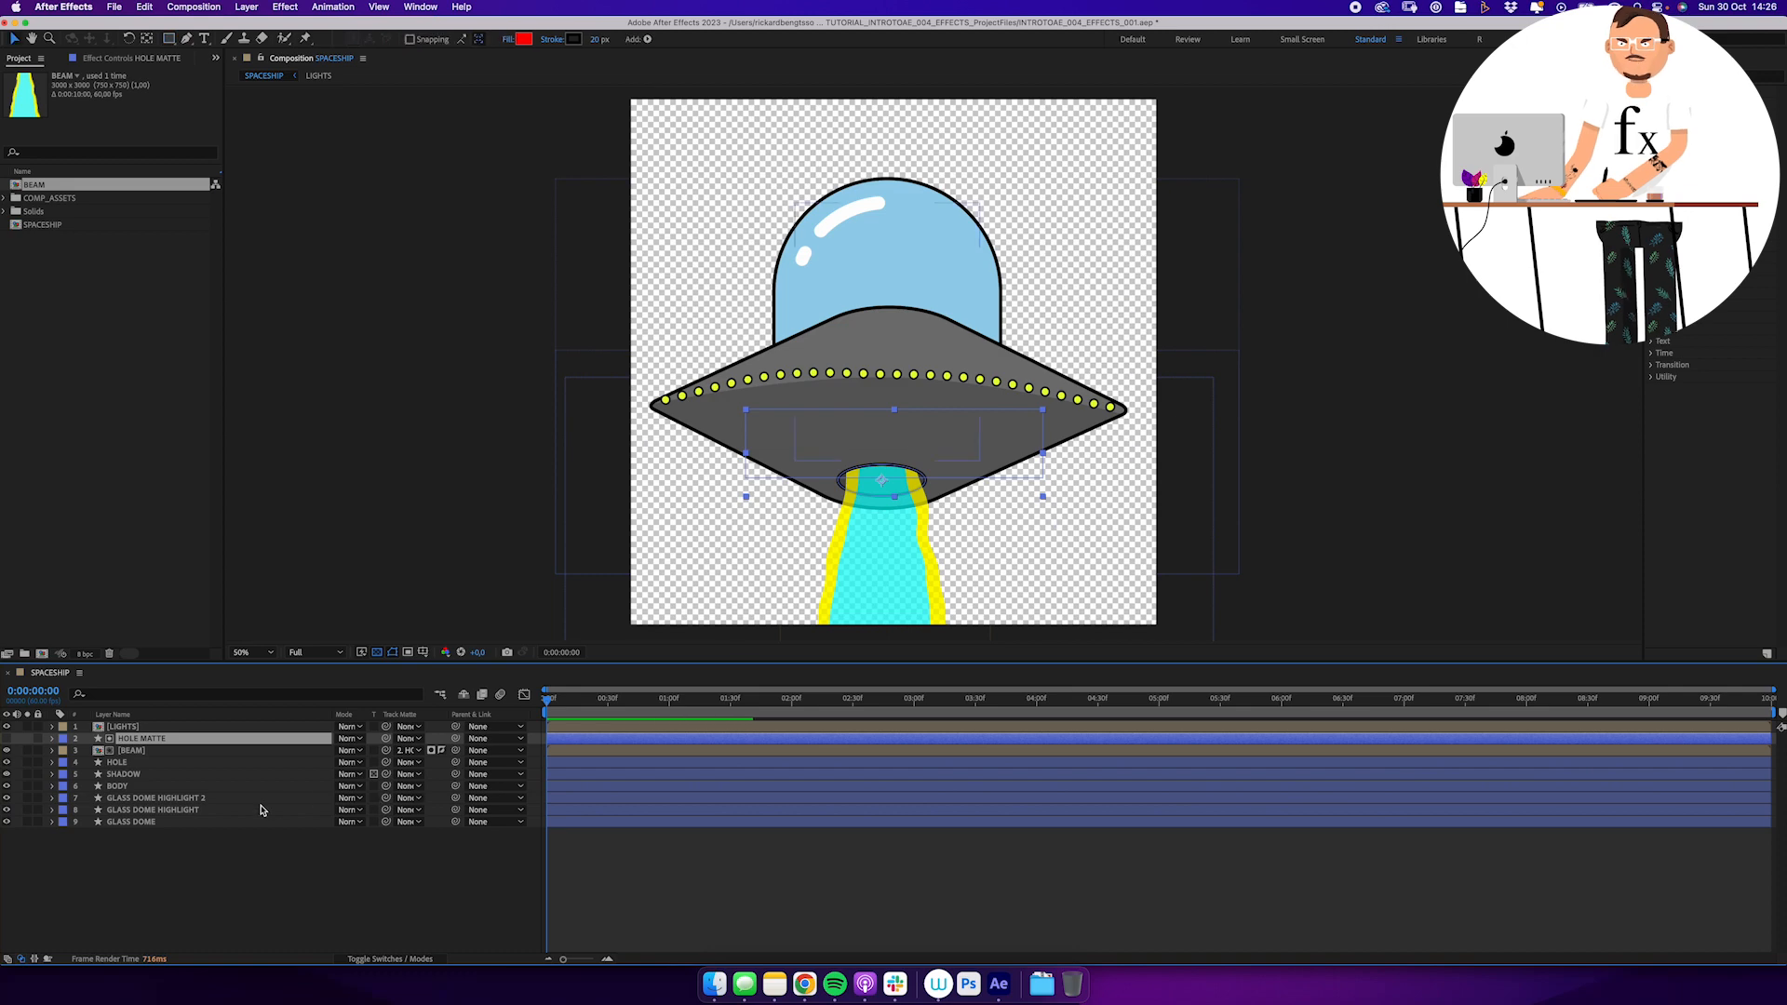
{"action": "left_click", "coordinate": [156, 752], "text": "shift"}
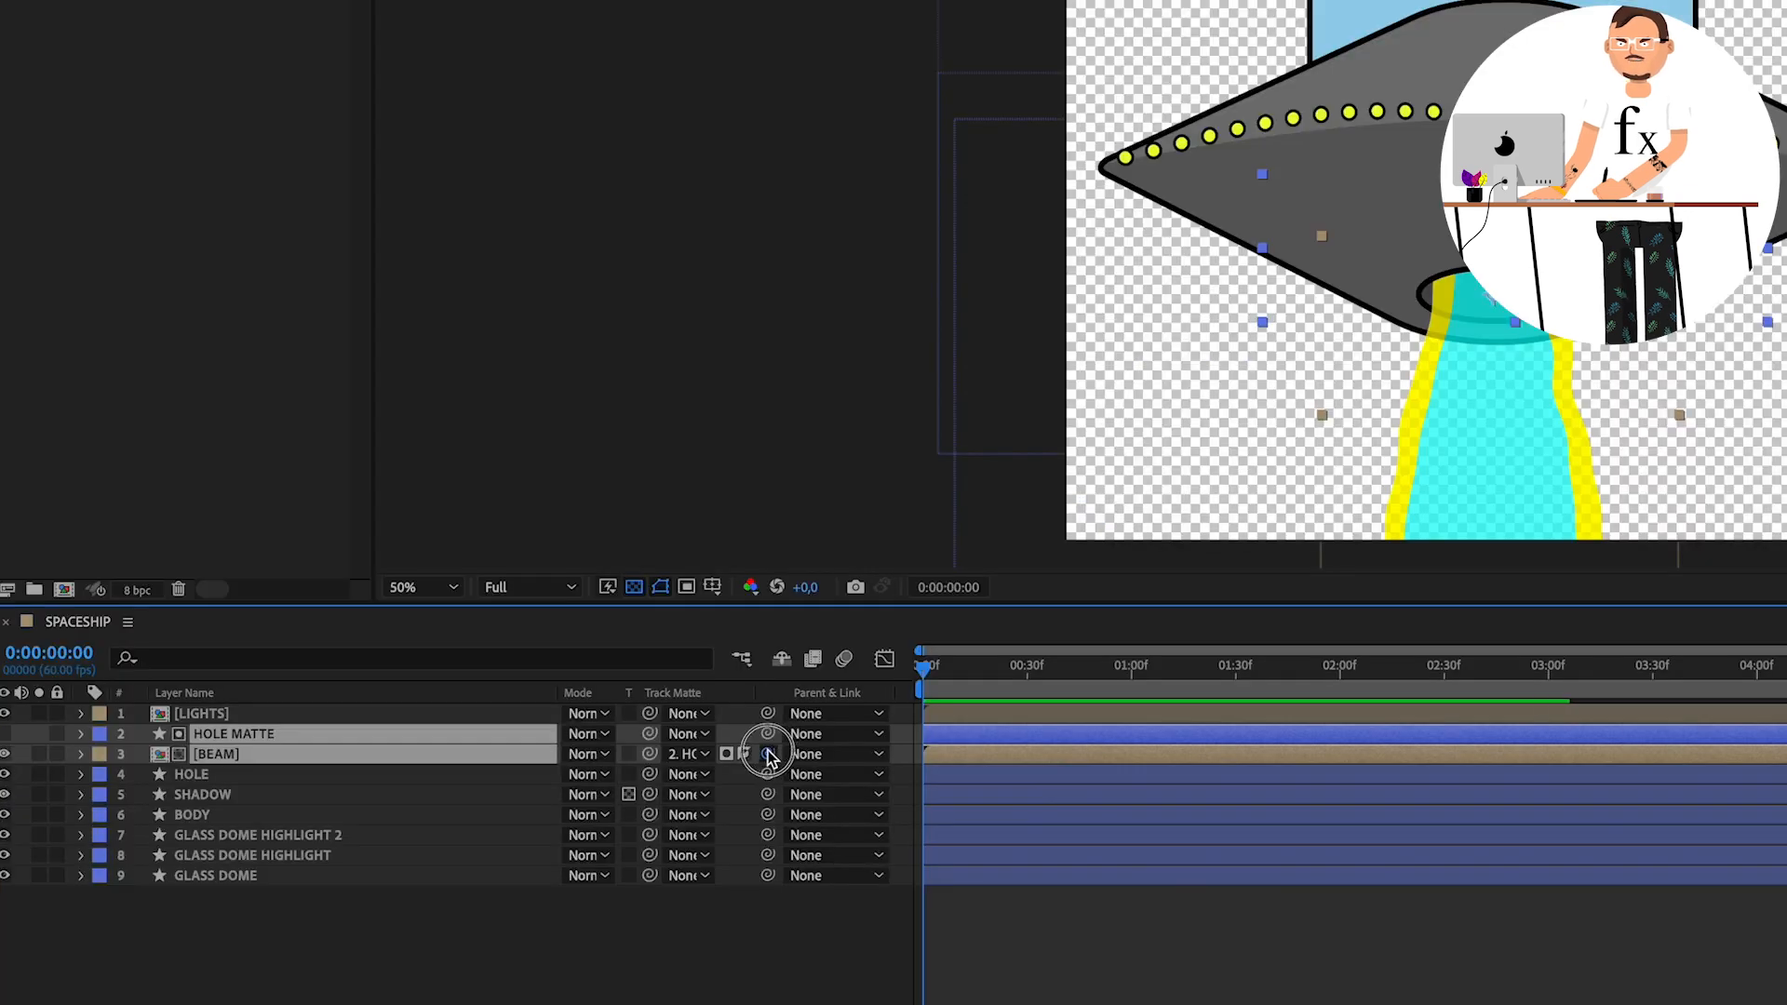
{"action": "left_click_drag", "start_coordinate": [455, 751], "coordinate": [302, 765]}
{"action": "left_click_drag", "start_coordinate": [508, 775], "coordinate": [505, 775]}
{"action": "left_click", "coordinate": [503, 775]}
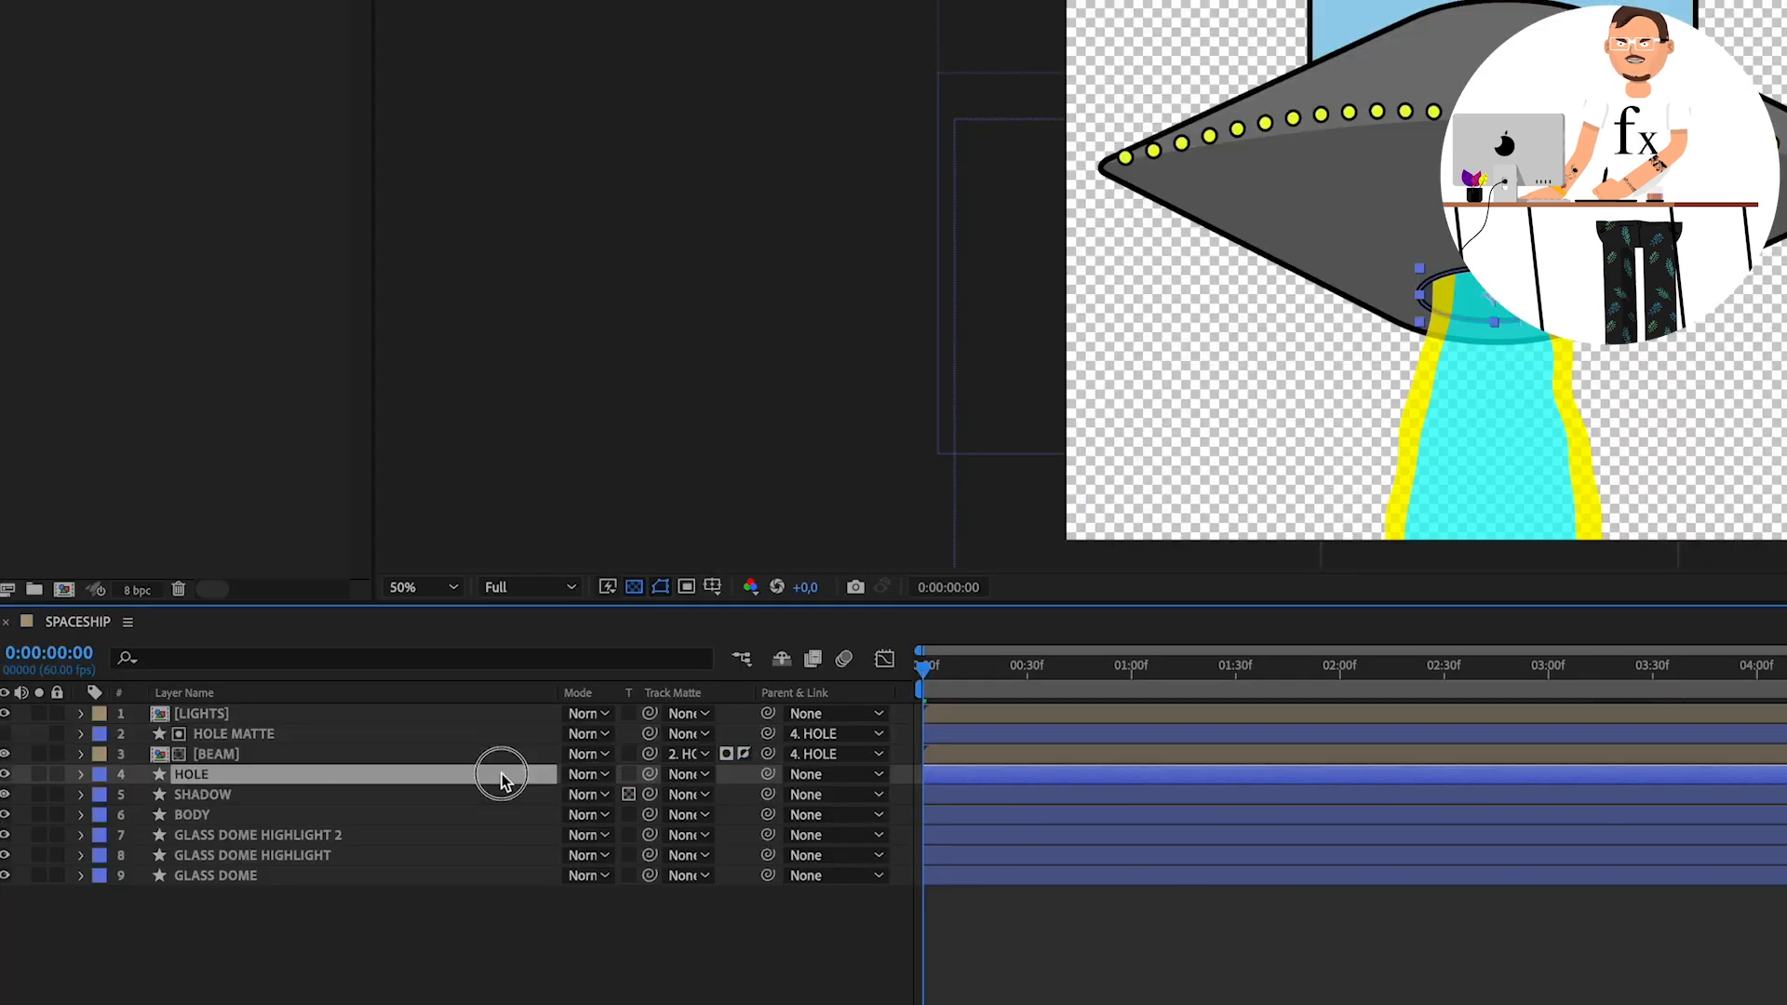
{"action": "mouse_move", "coordinate": [1490, 295]}
{"action": "left_mouse_down"}
{"action": "mouse_move", "coordinate": [1460, 250]}
{"action": "mouse_move", "coordinate": [1401, 293]}
{"action": "mouse_move", "coordinate": [1573, 298]}
{"action": "mouse_move", "coordinate": [1416, 180]}
{"action": "mouse_move", "coordinate": [1327, 293]}
{"action": "mouse_move", "coordinate": [1358, 216]}
{"action": "mouse_move", "coordinate": [1456, 286]}
{"action": "left_mouse_up"}
Set the label color of the BEAM and HOLE MATTE layers to Purple
{"action": "left_click", "coordinate": [235, 755]}
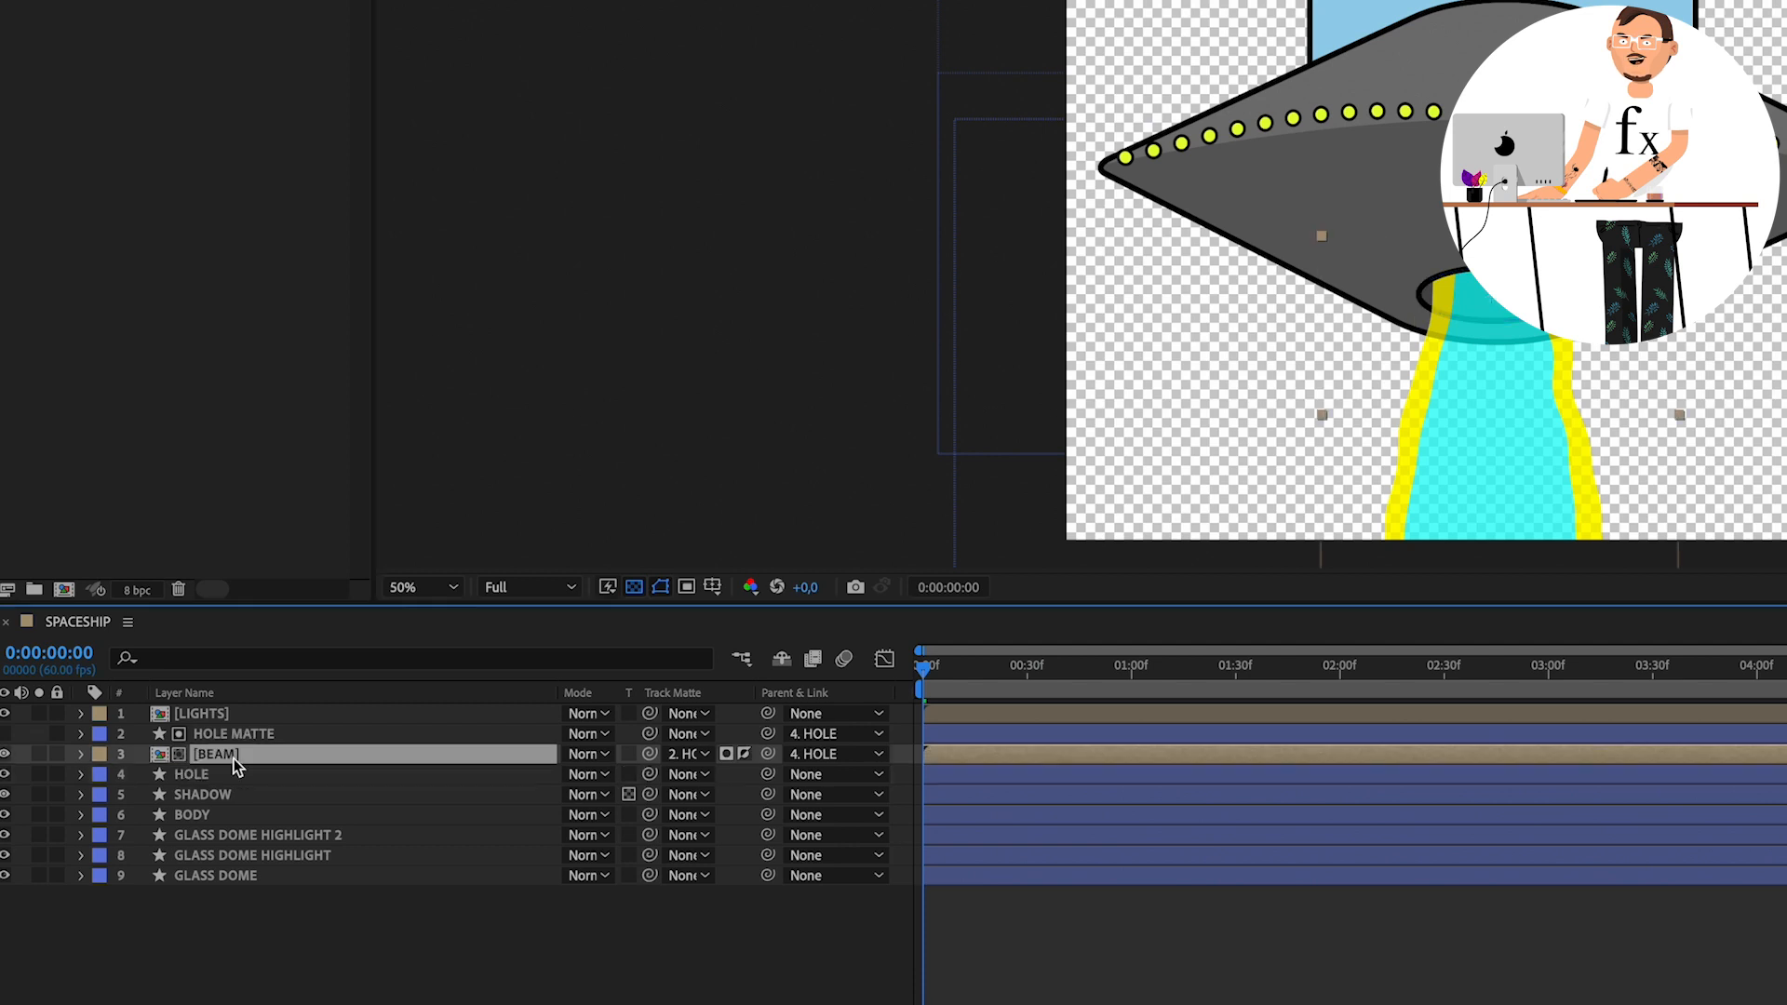
{"action": "left_click", "coordinate": [268, 735]}
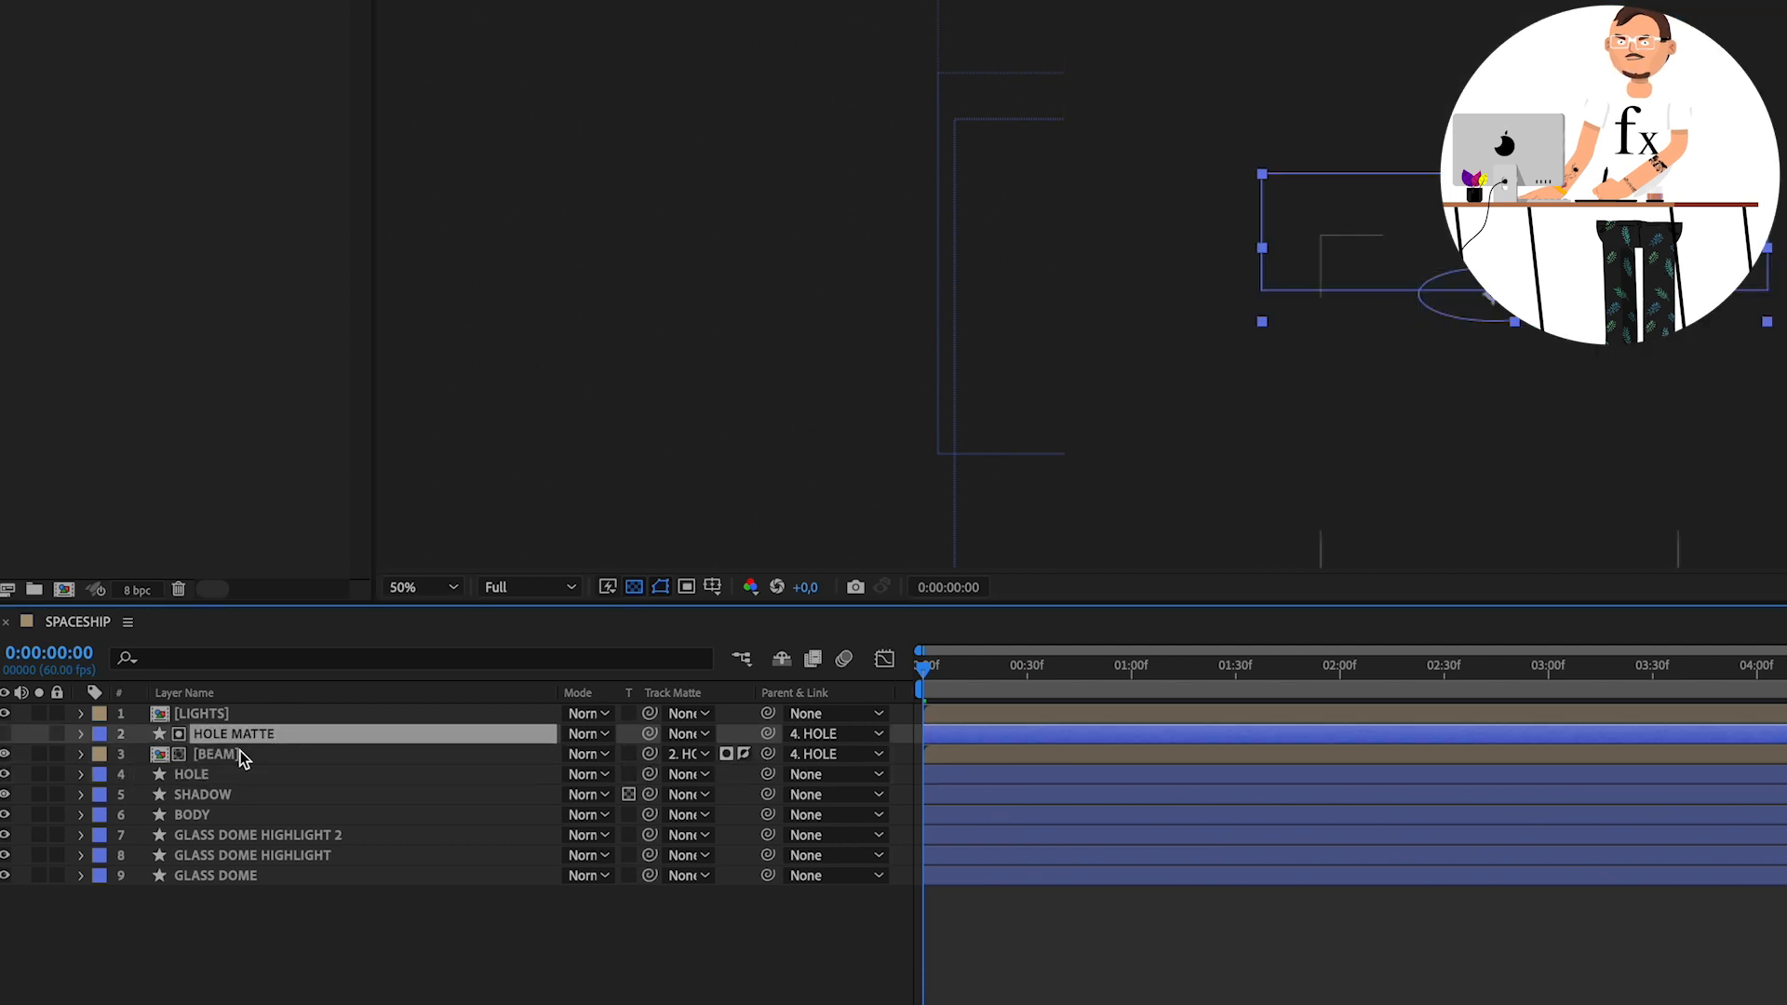
{"action": "left_click", "coordinate": [242, 754]}
{"action": "left_click", "coordinate": [253, 734], "text": "ctrl"}
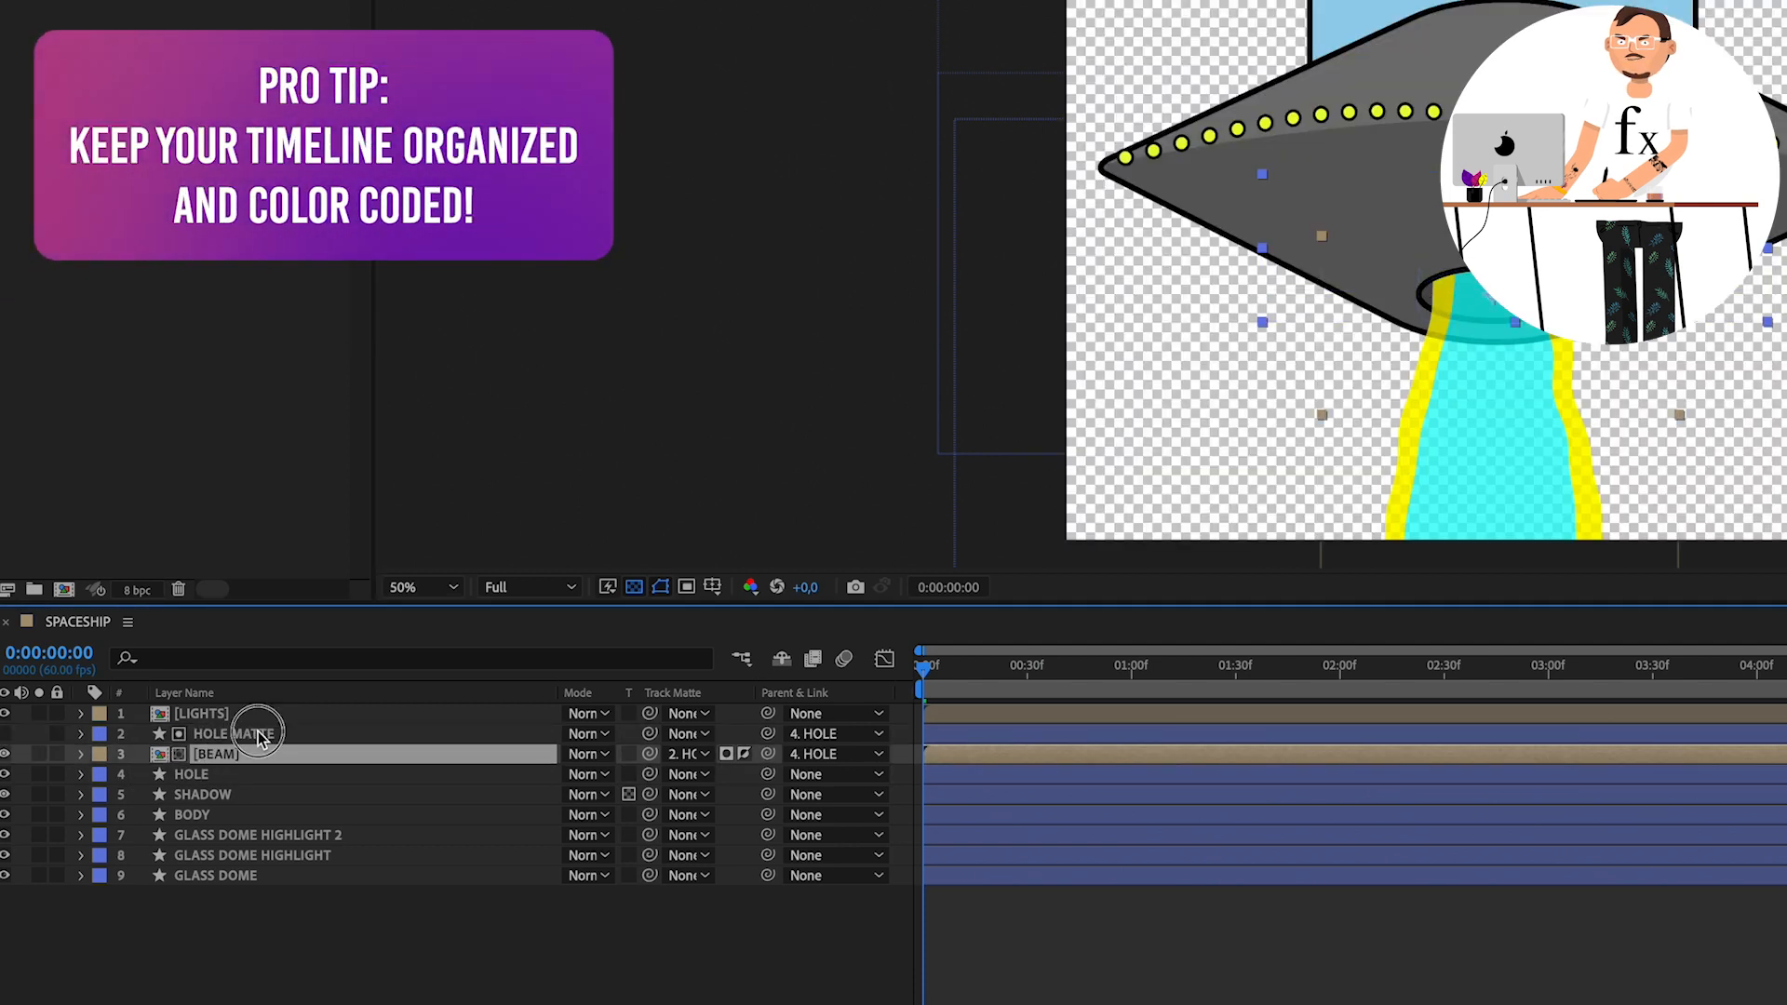
{"action": "left_click", "coordinate": [99, 759]}
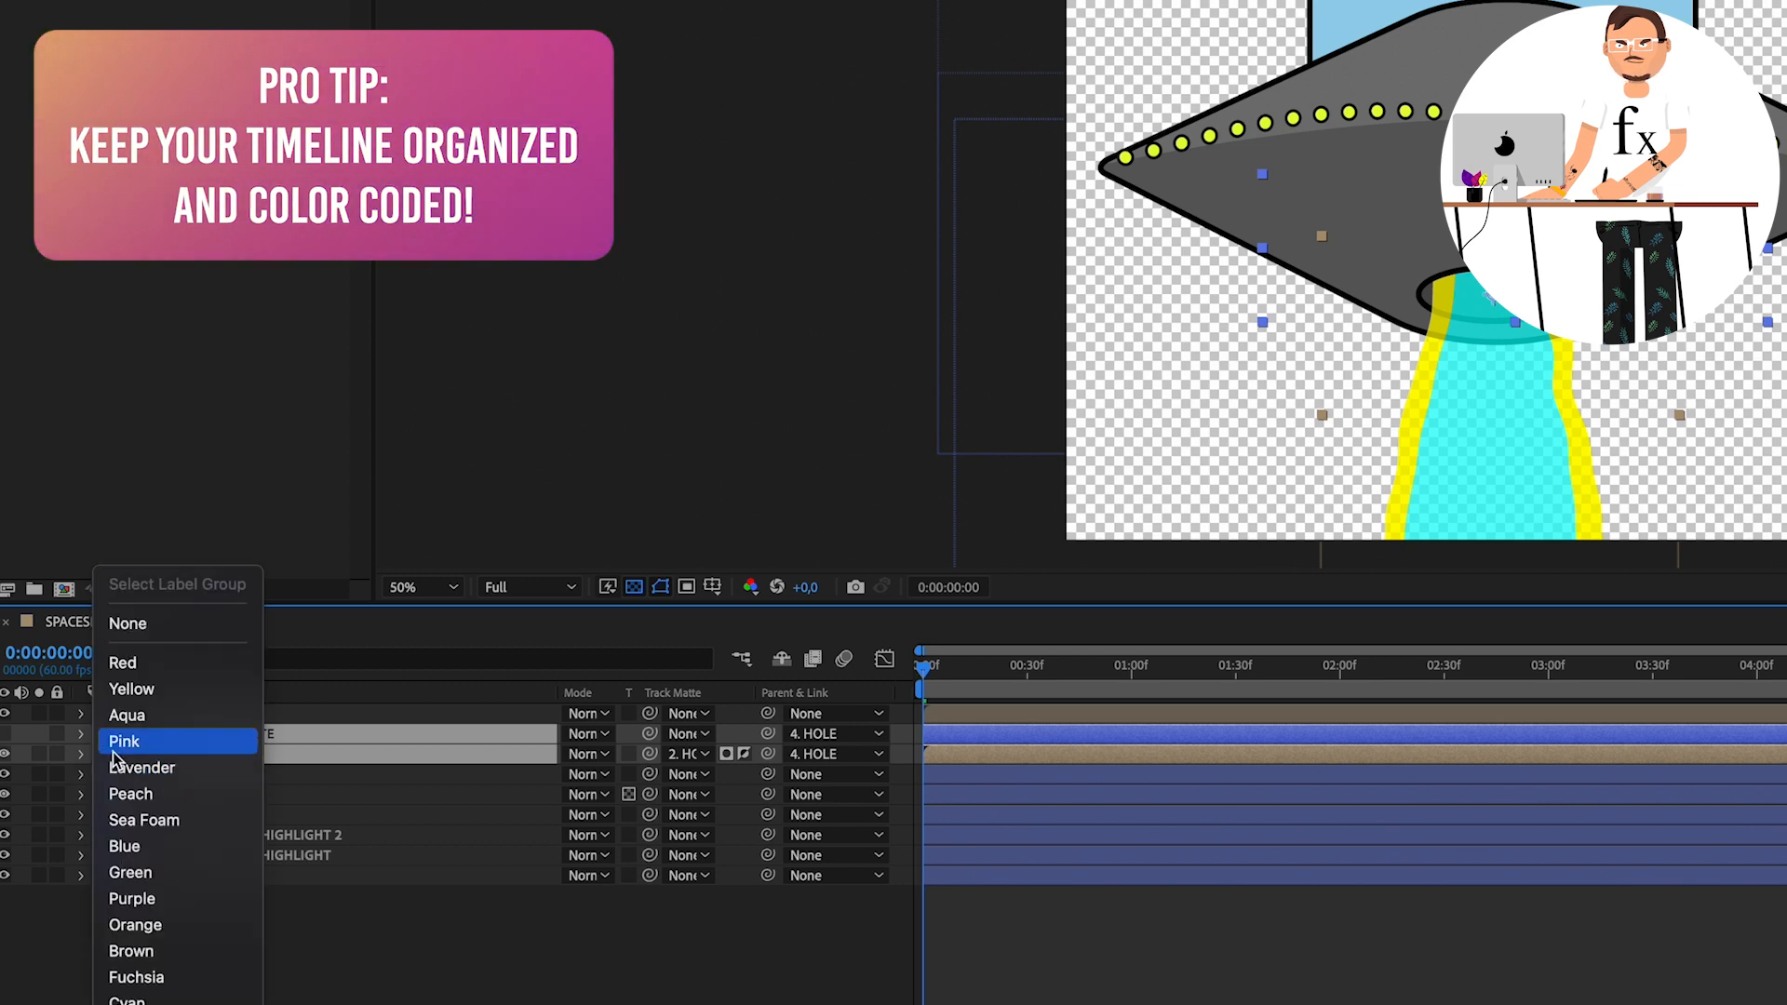
{"action": "left_click", "coordinate": [180, 898]}
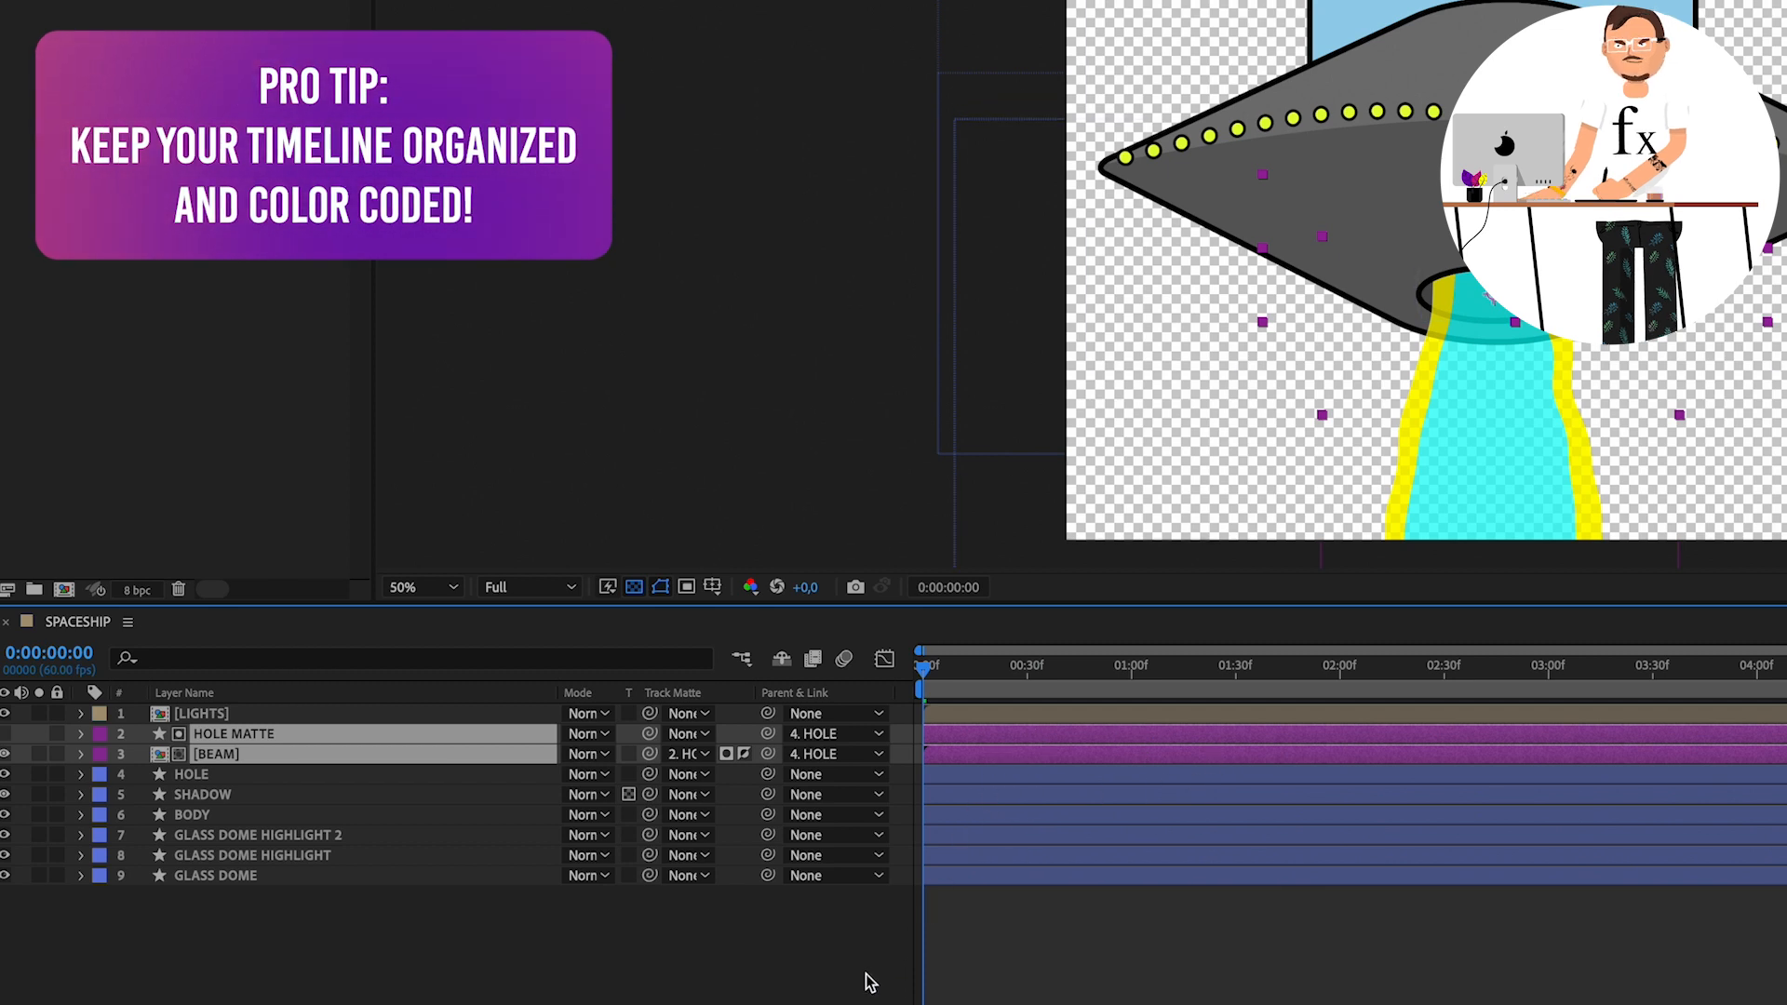
Mark the HOLE MATTE layer as shy and hide shy layers in the timeline
{"action": "left_click", "coordinate": [277, 735]}
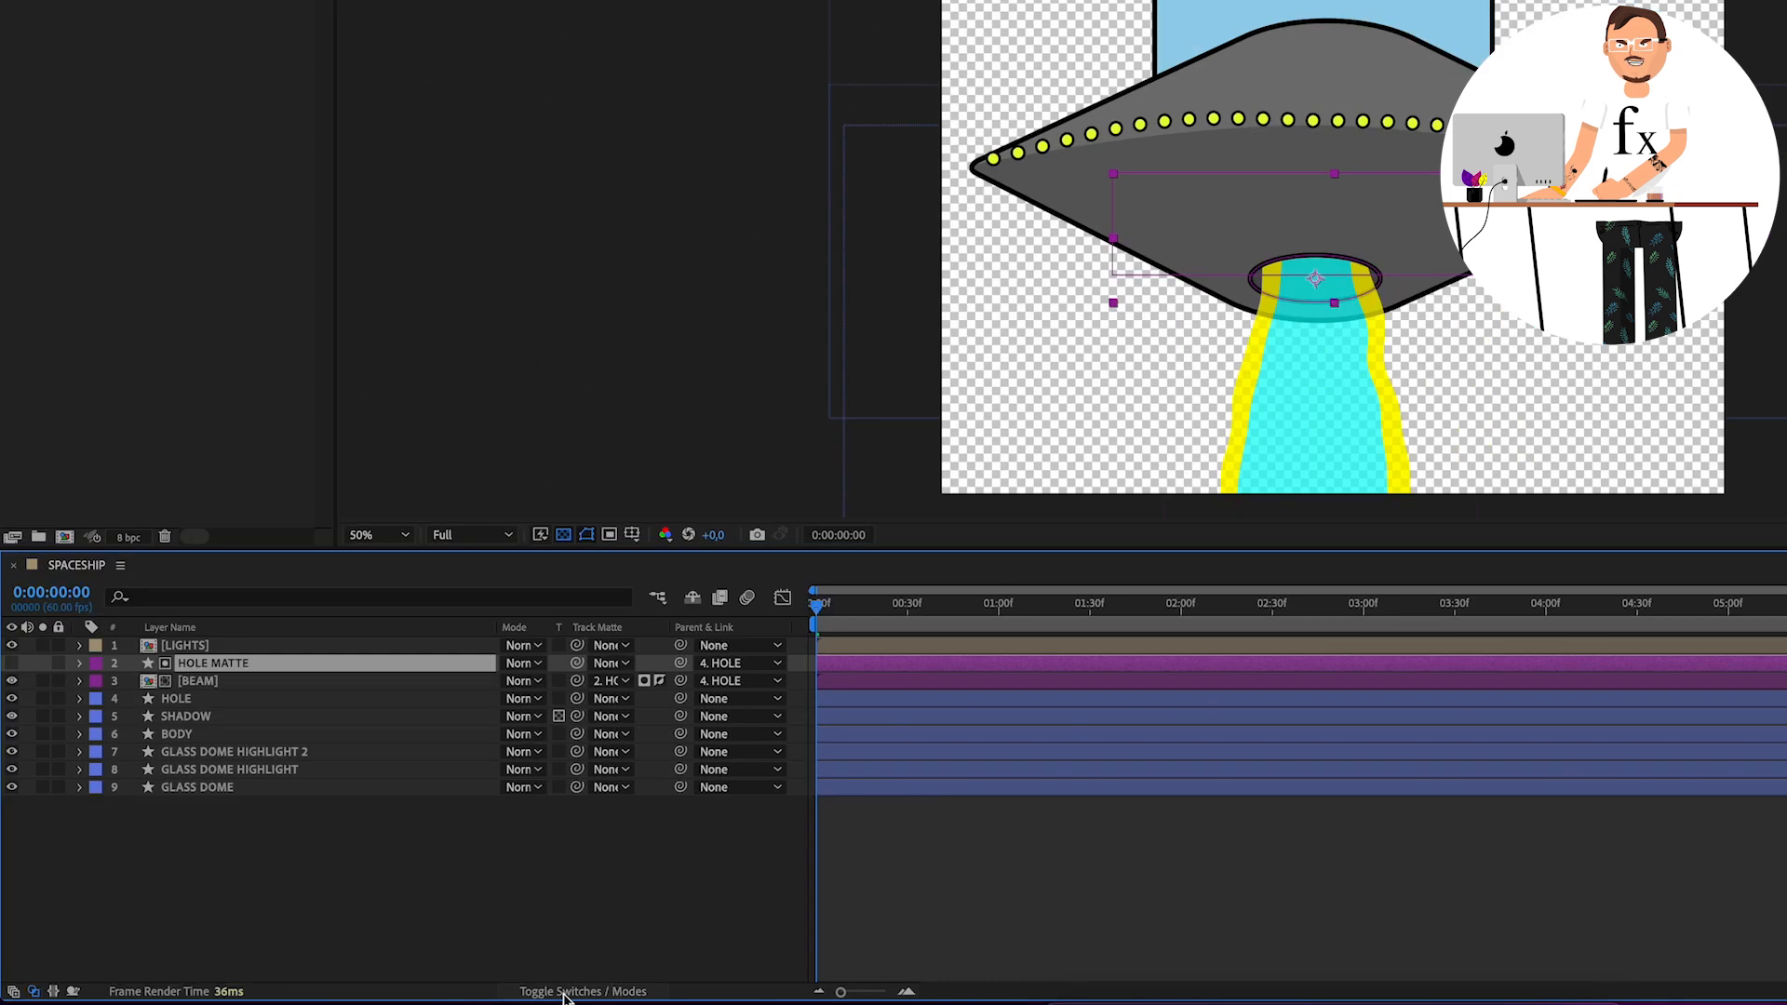
{"action": "left_click", "coordinate": [609, 992]}
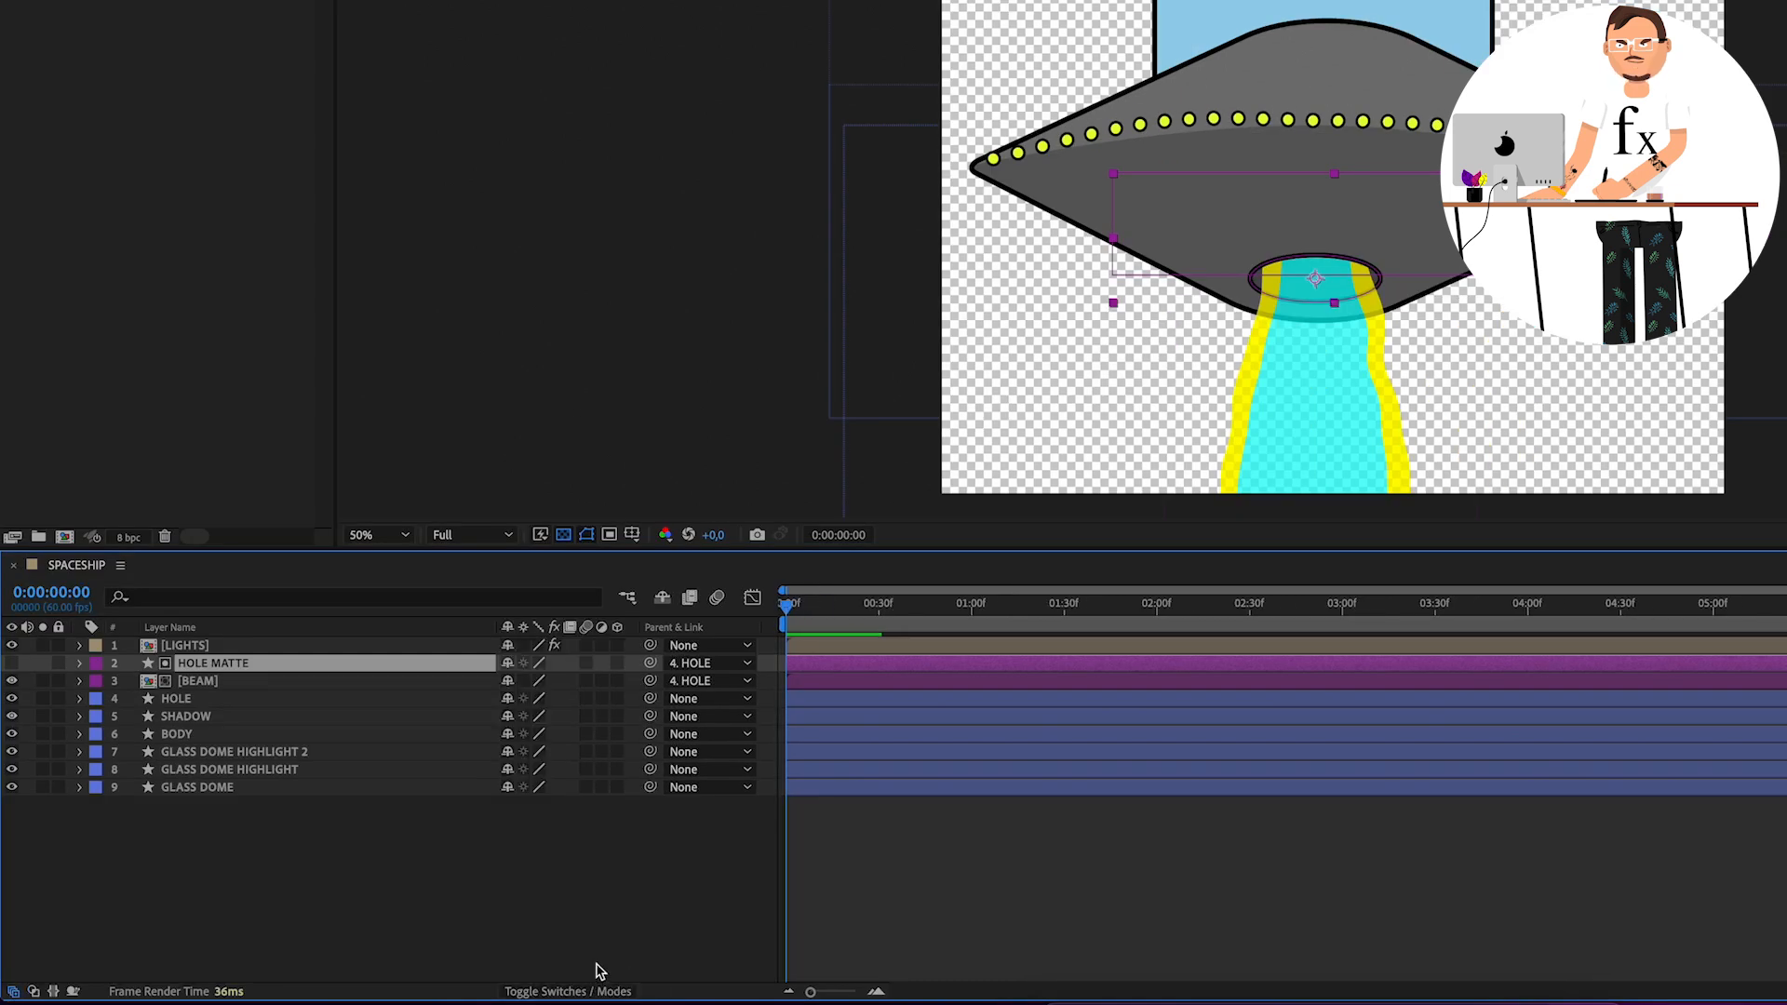
{"action": "left_click", "coordinate": [508, 663]}
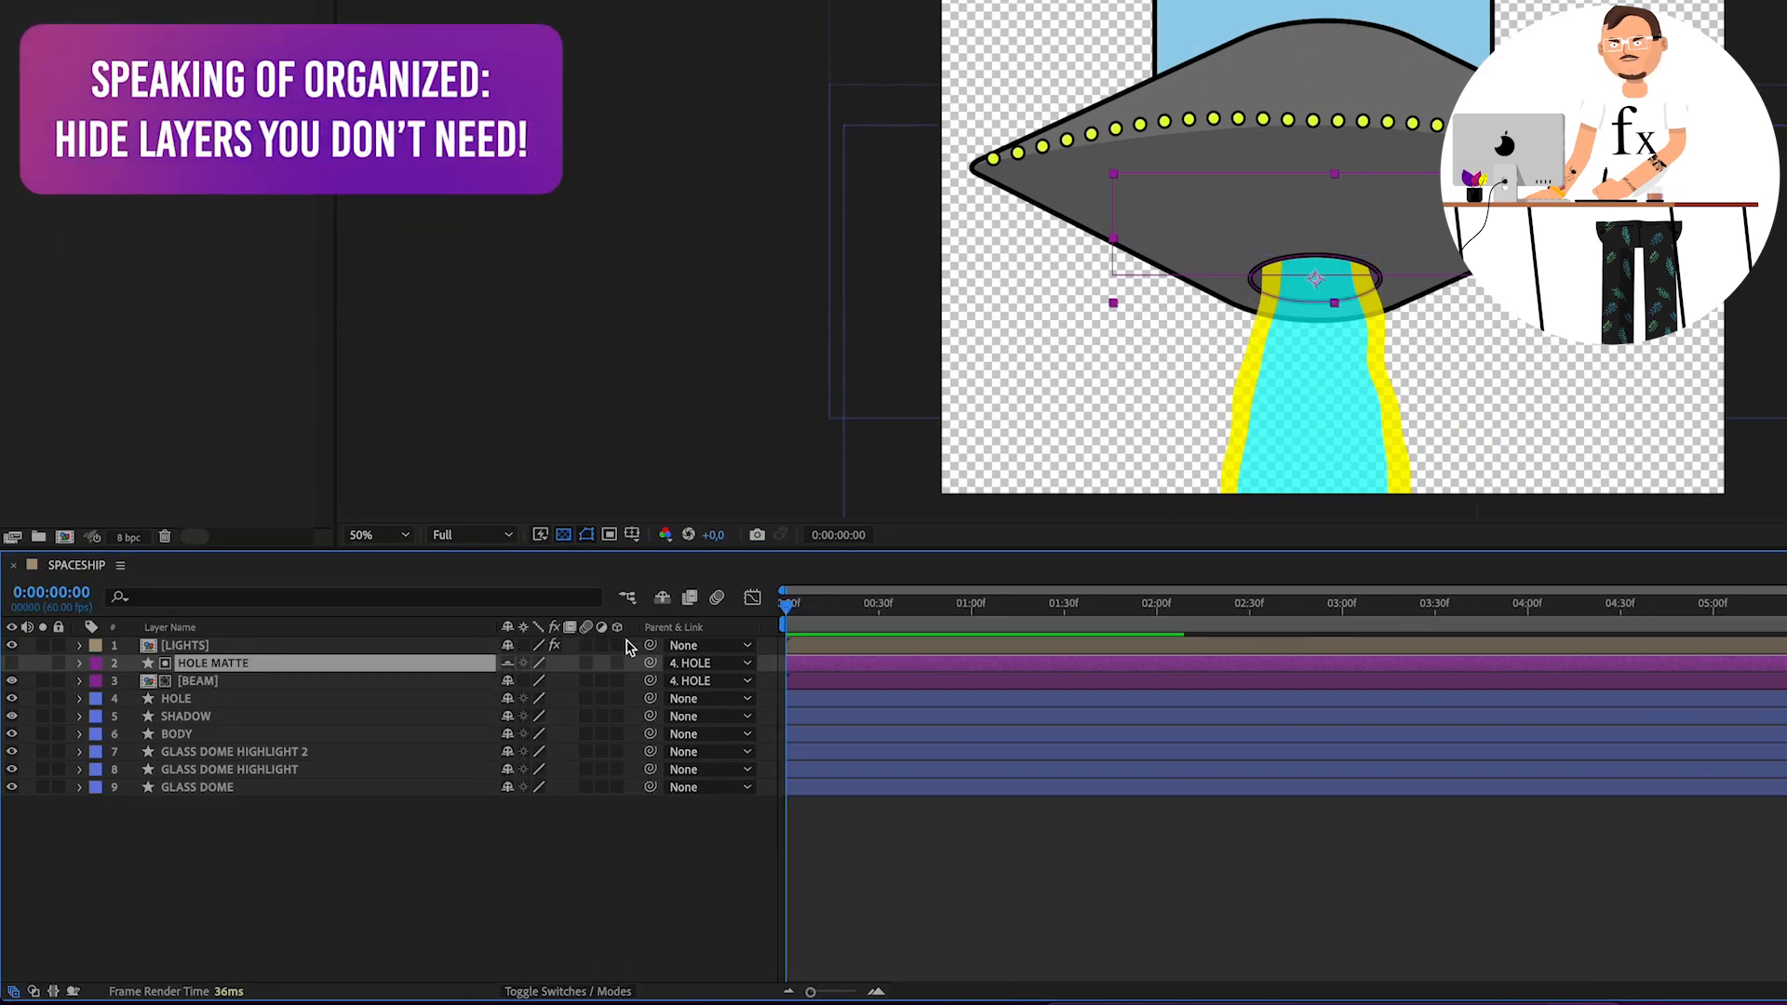
{"action": "left_click", "coordinate": [661, 600]}
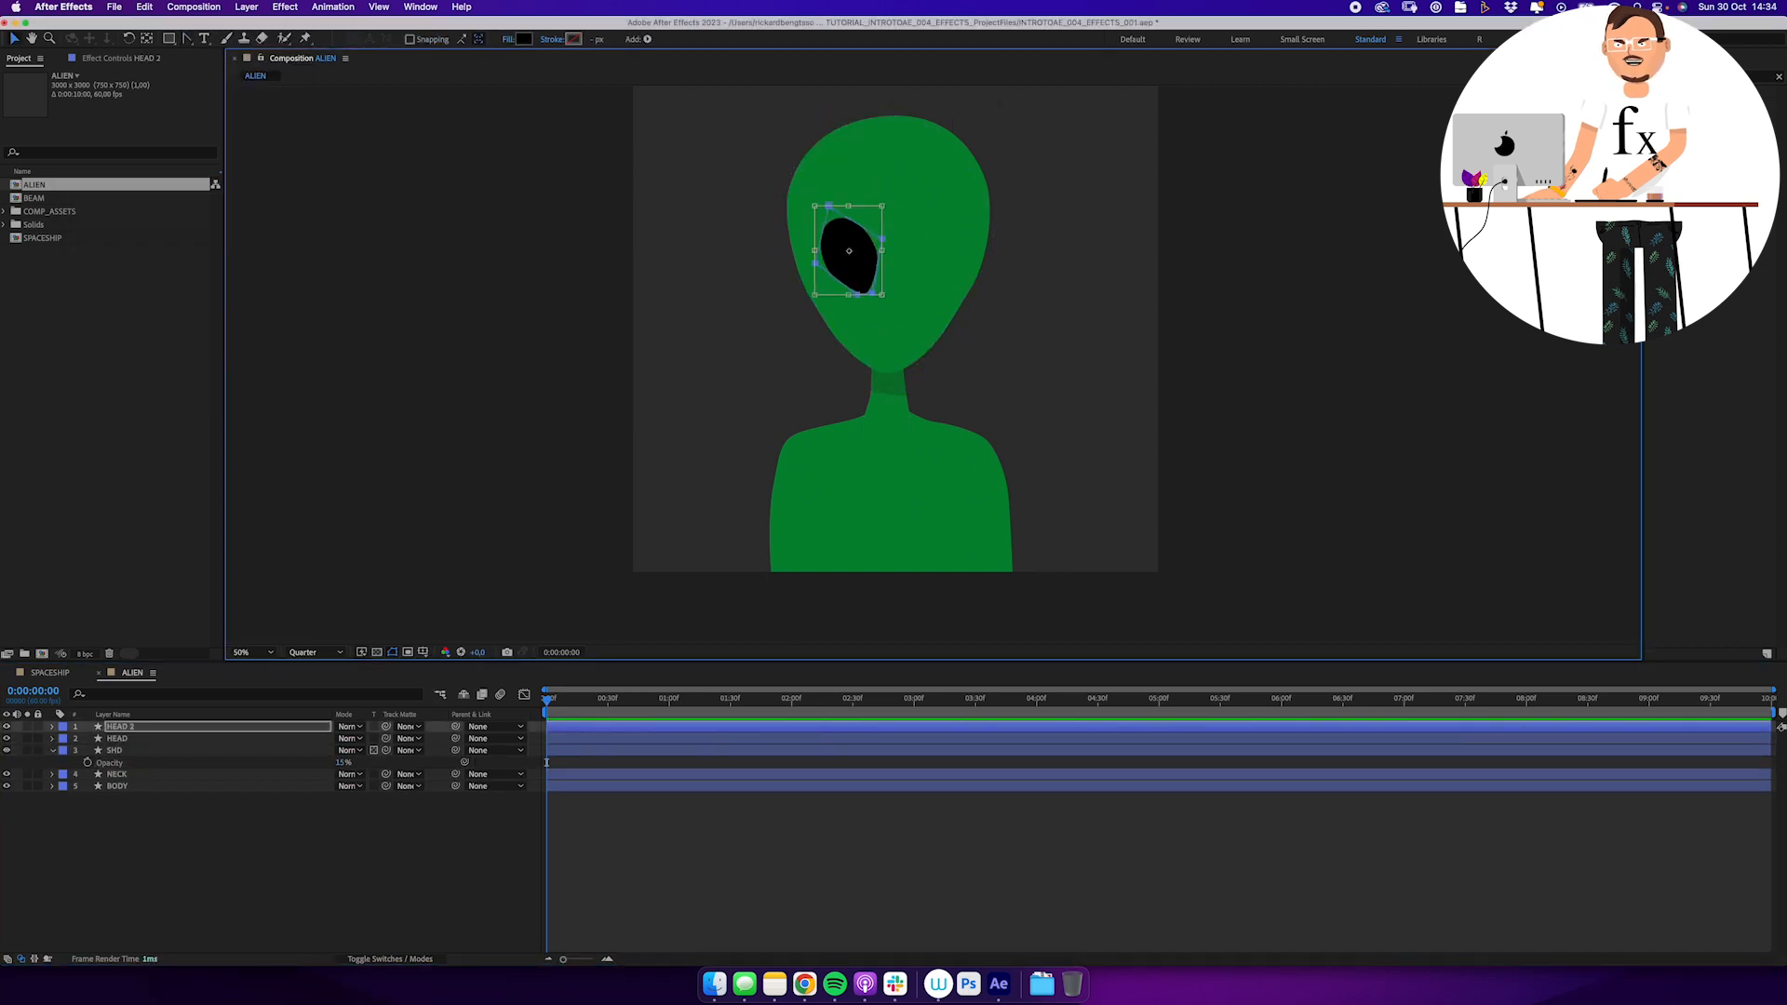
Scale up the black eye shape on the alien's head
{"action": "left_click_drag", "start_coordinate": [815, 295], "coordinate": [801, 314]}
{"action": "left_click", "coordinate": [121, 727]}
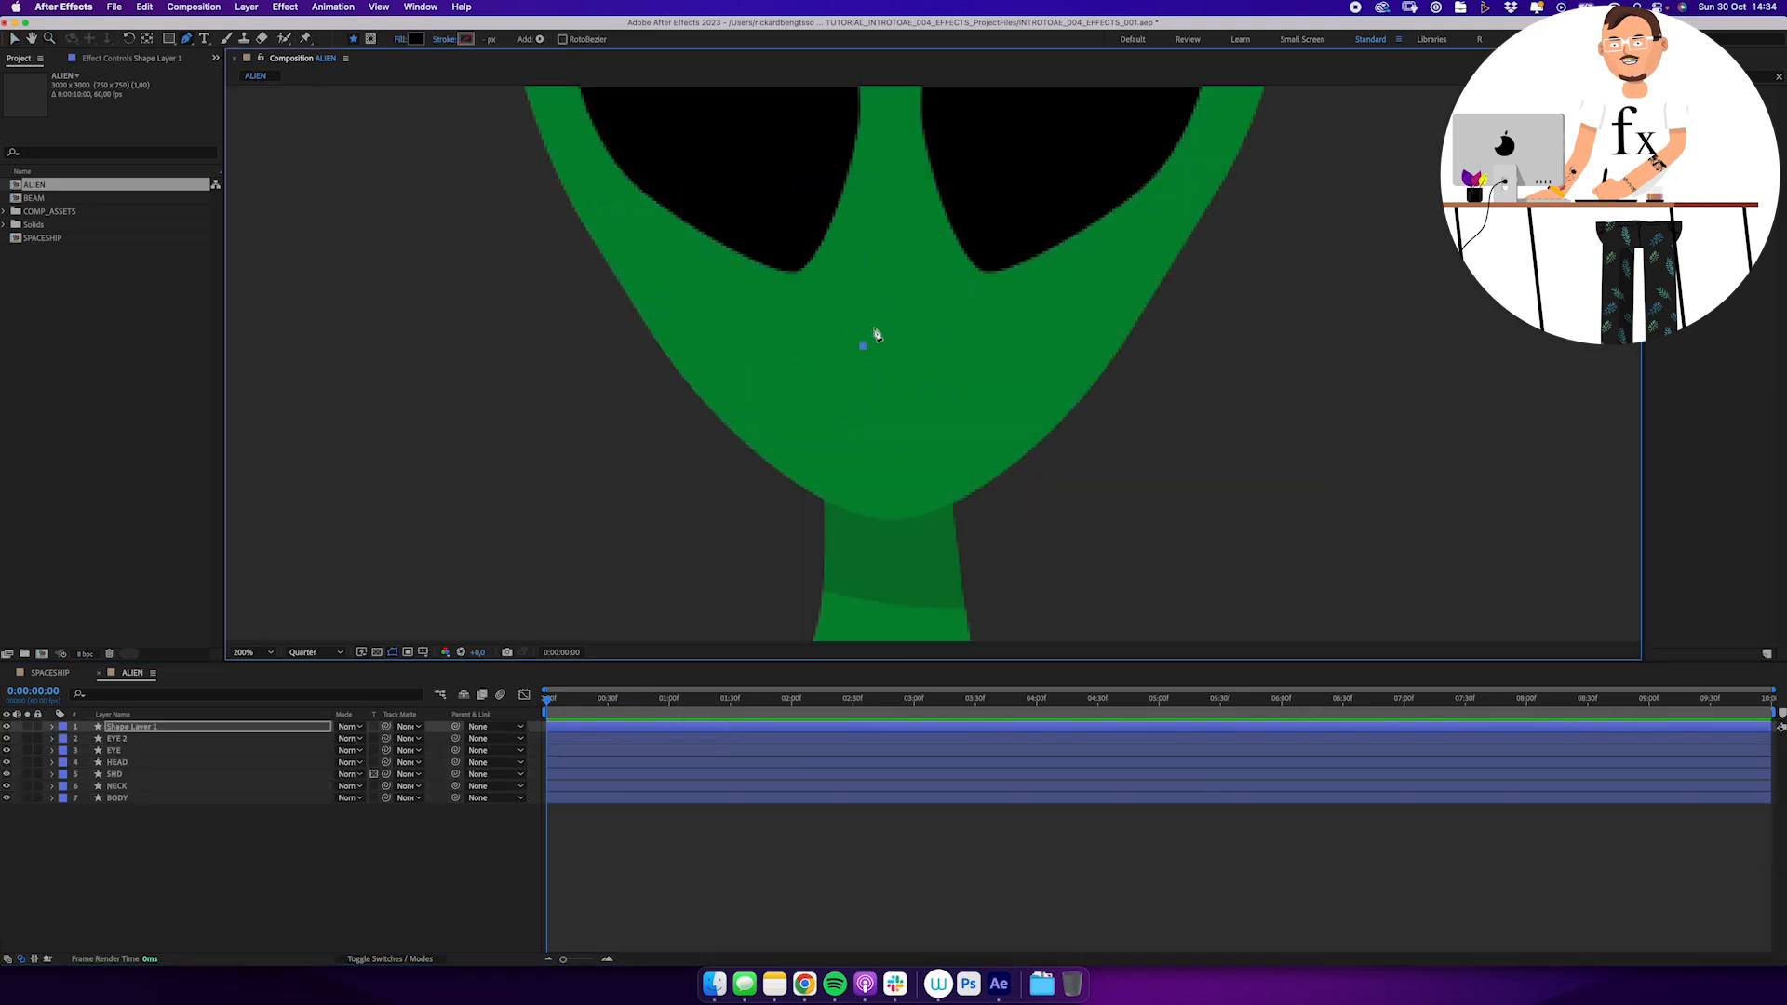
Draw a short slanted nostril line below the alien's eyes and name its layer NOSE
{"action": "left_click", "coordinate": [874, 329]}
{"action": "key", "text": "Return"}
{"action": "type", "text": "NOSE"}
{"action": "key", "text": "Return"}
Give the NOSE line a black 15 px stroke with rounded ends
{"action": "left_click", "coordinate": [466, 39], "text": "alt"}
{"action": "left_click", "coordinate": [489, 39]}
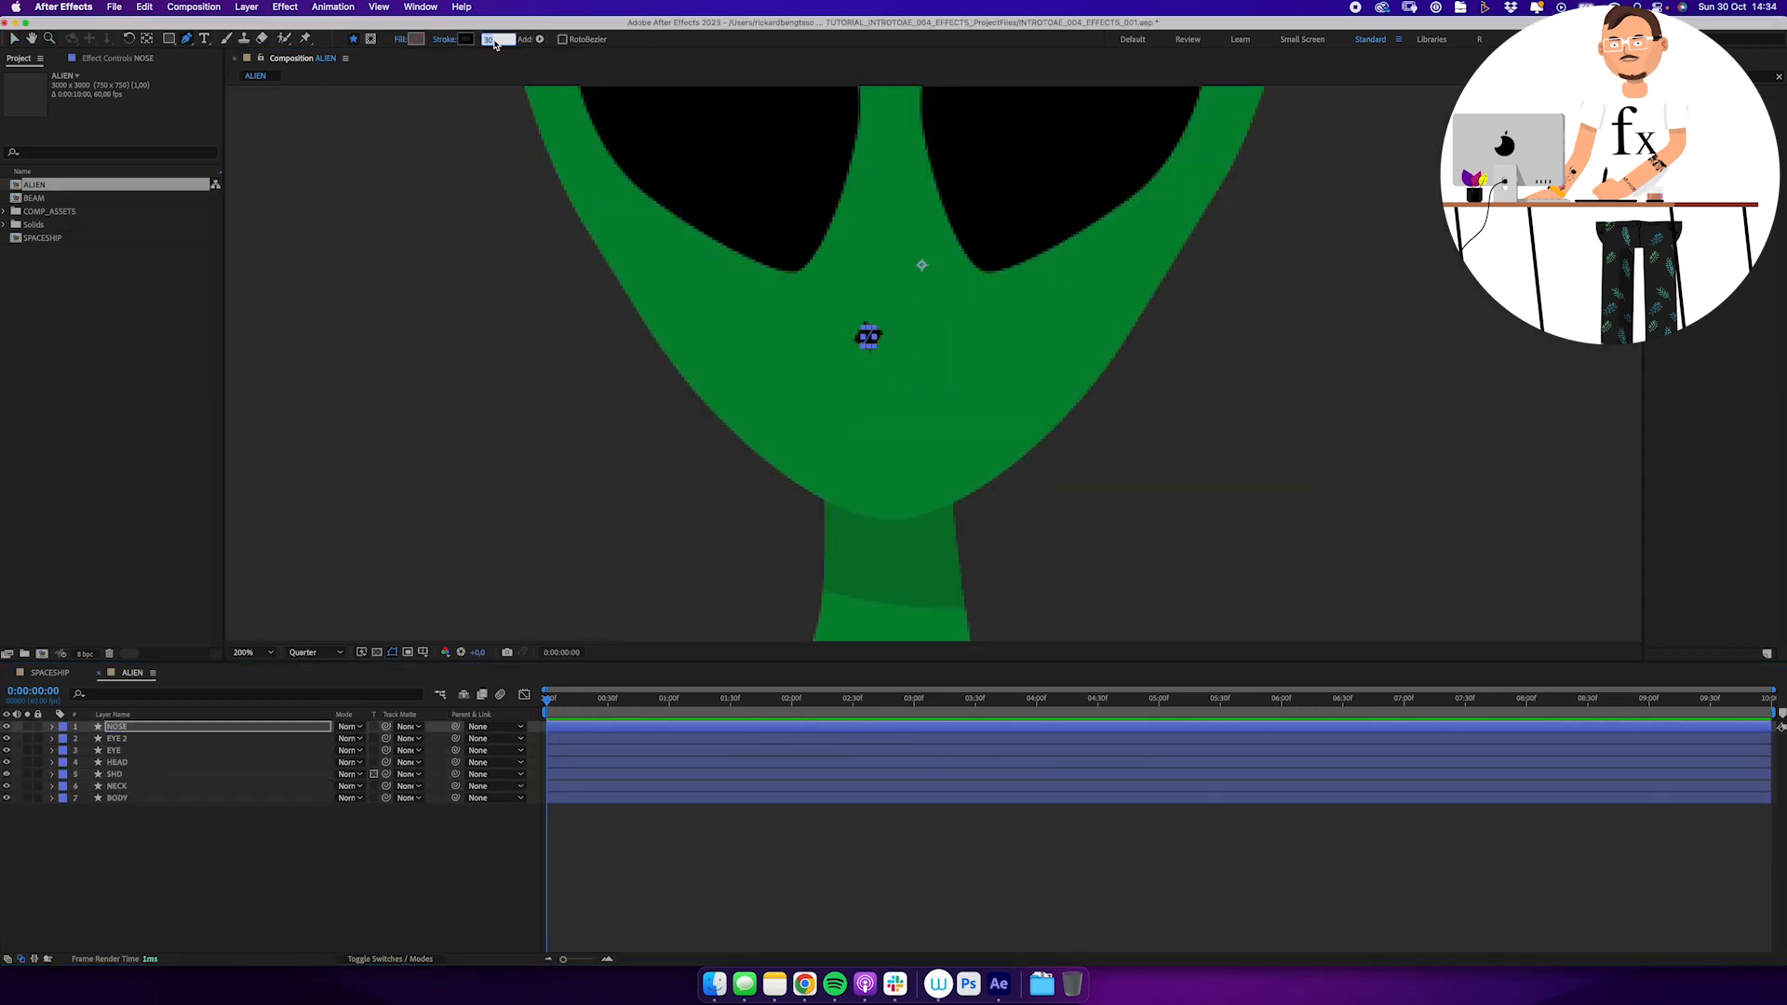
{"action": "left_click", "coordinate": [52, 727]}
{"action": "left_click", "coordinate": [387, 845]}
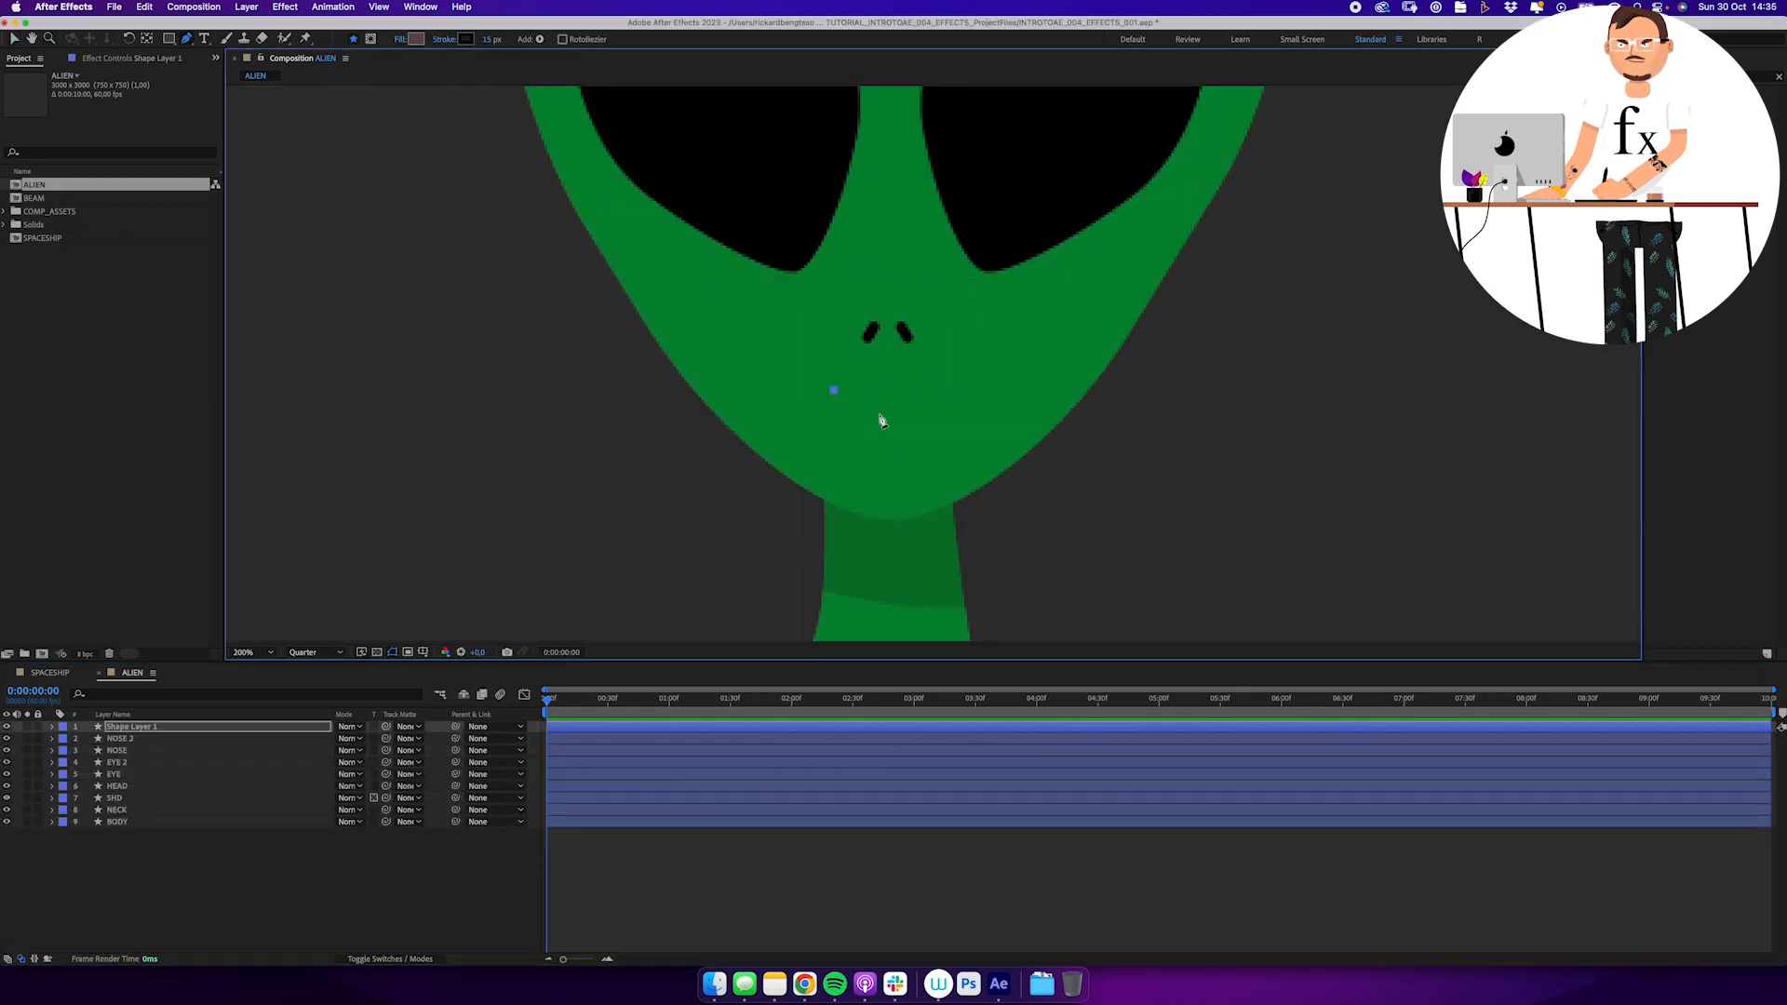
Draw a curved smile line below the alien's nostrils
{"action": "left_click_drag", "start_coordinate": [912, 392], "coordinate": [849, 391]}
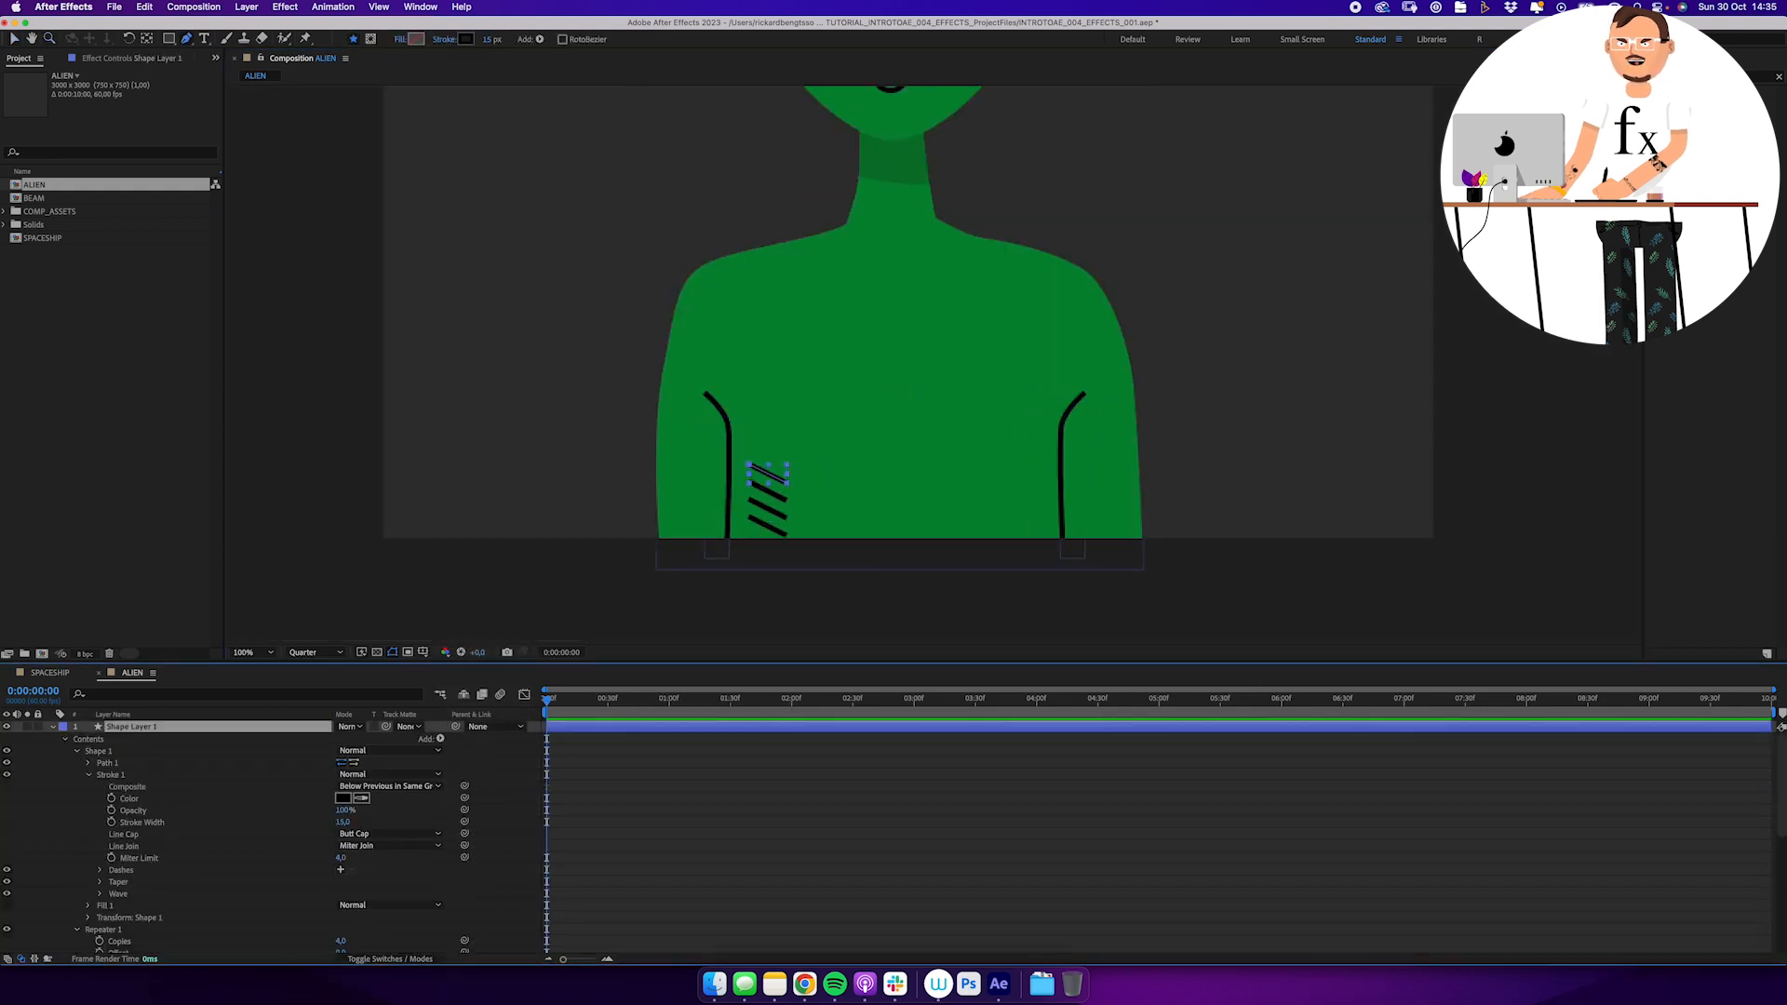
{"action": "left_click", "coordinate": [352, 742]}
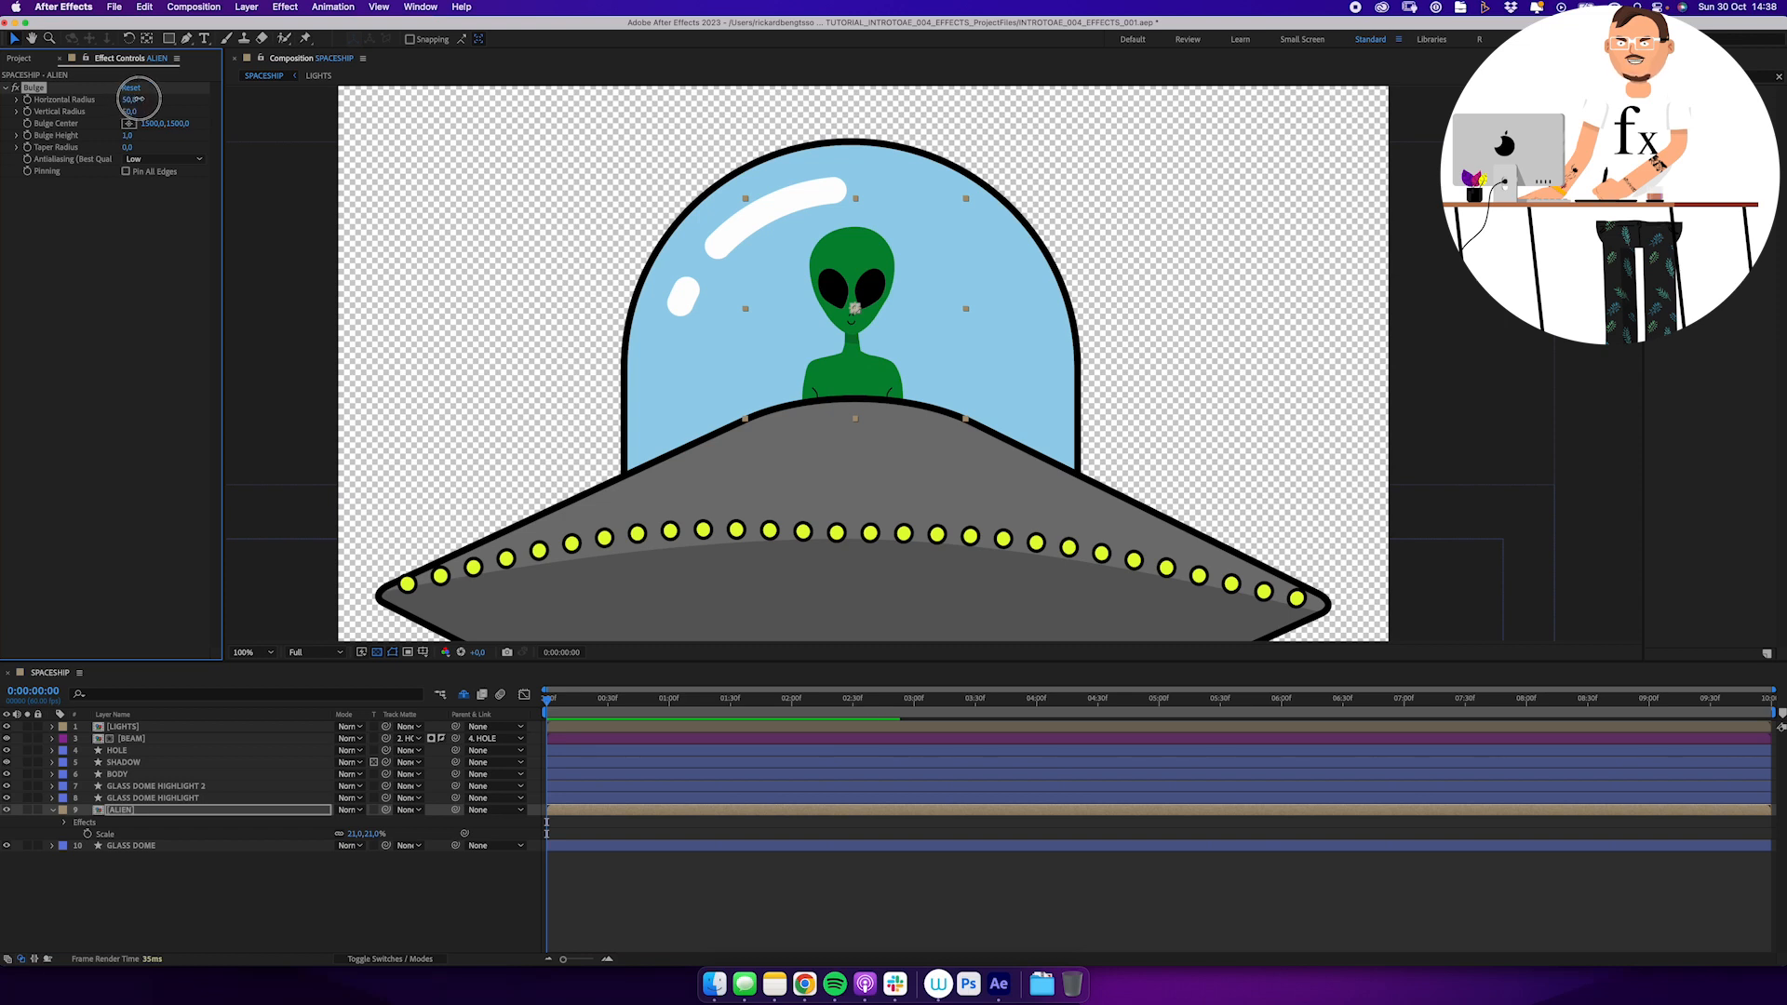
Enlarge the ALIEN layer's Bulge to about 1848 horizontal and 1648 vertical radius, and set its center to 1500, 1512
{"action": "left_click_drag", "start_coordinate": [139, 99], "coordinate": [178, 103]}
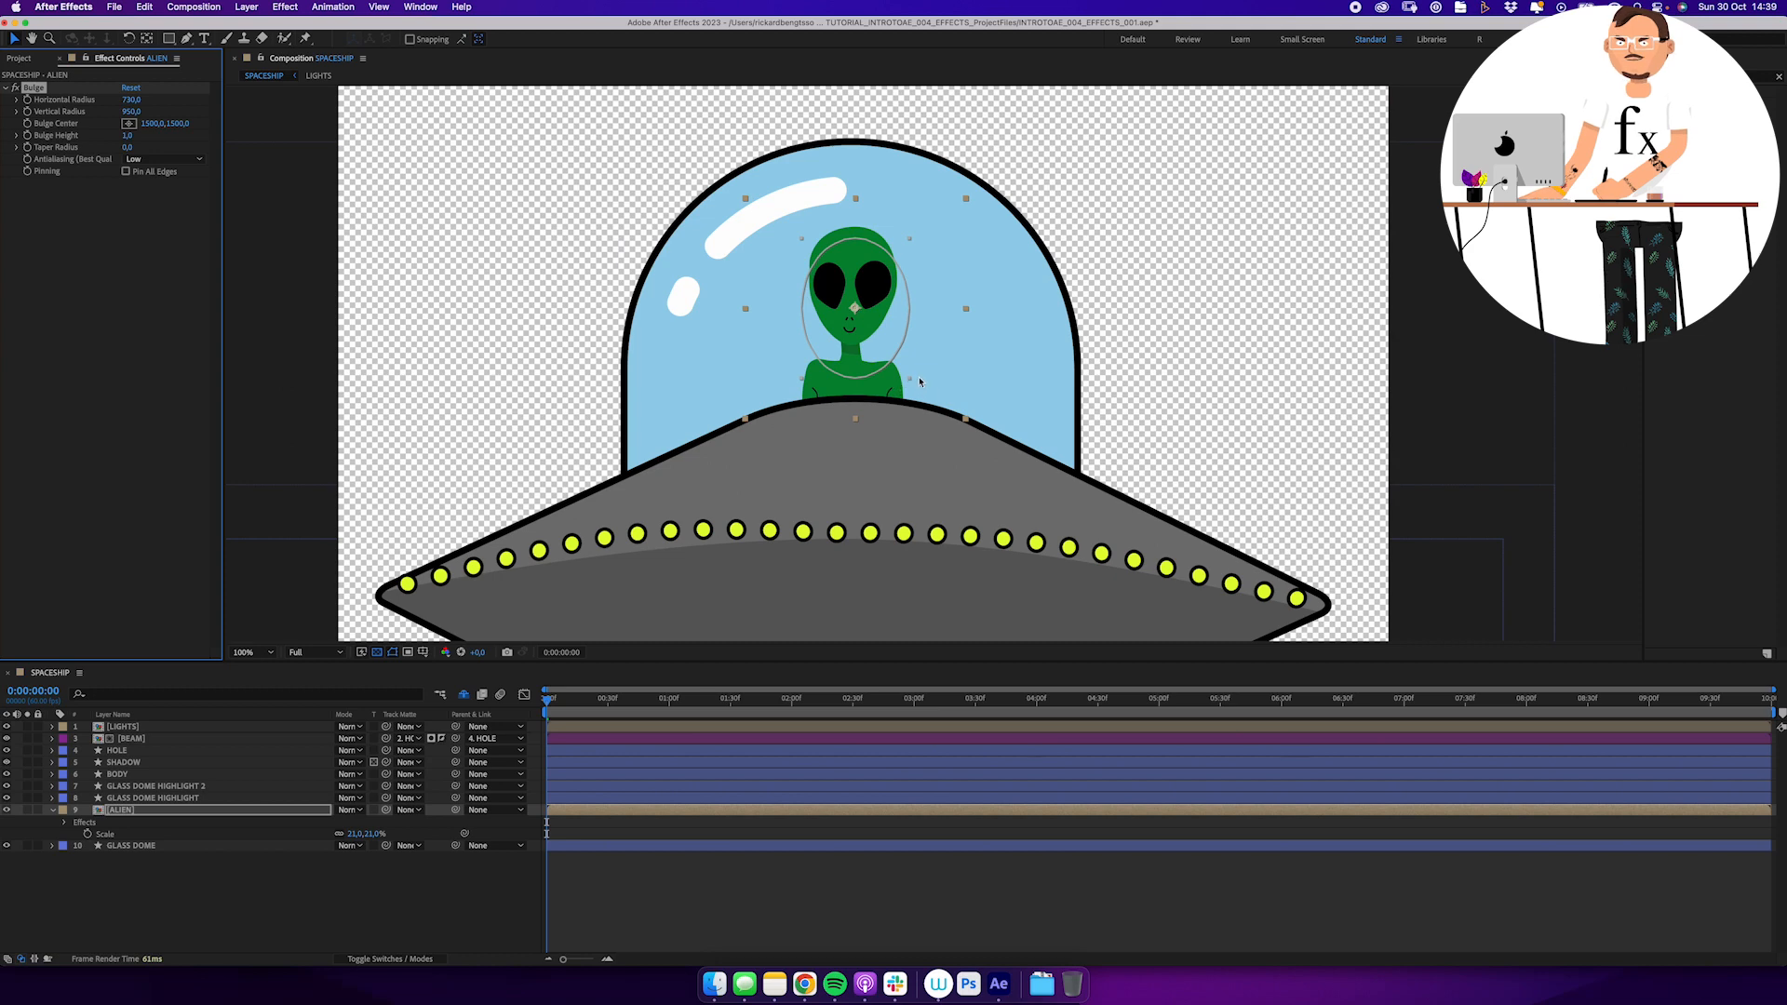
{"action": "left_click_drag", "start_coordinate": [910, 382], "coordinate": [983, 417]}
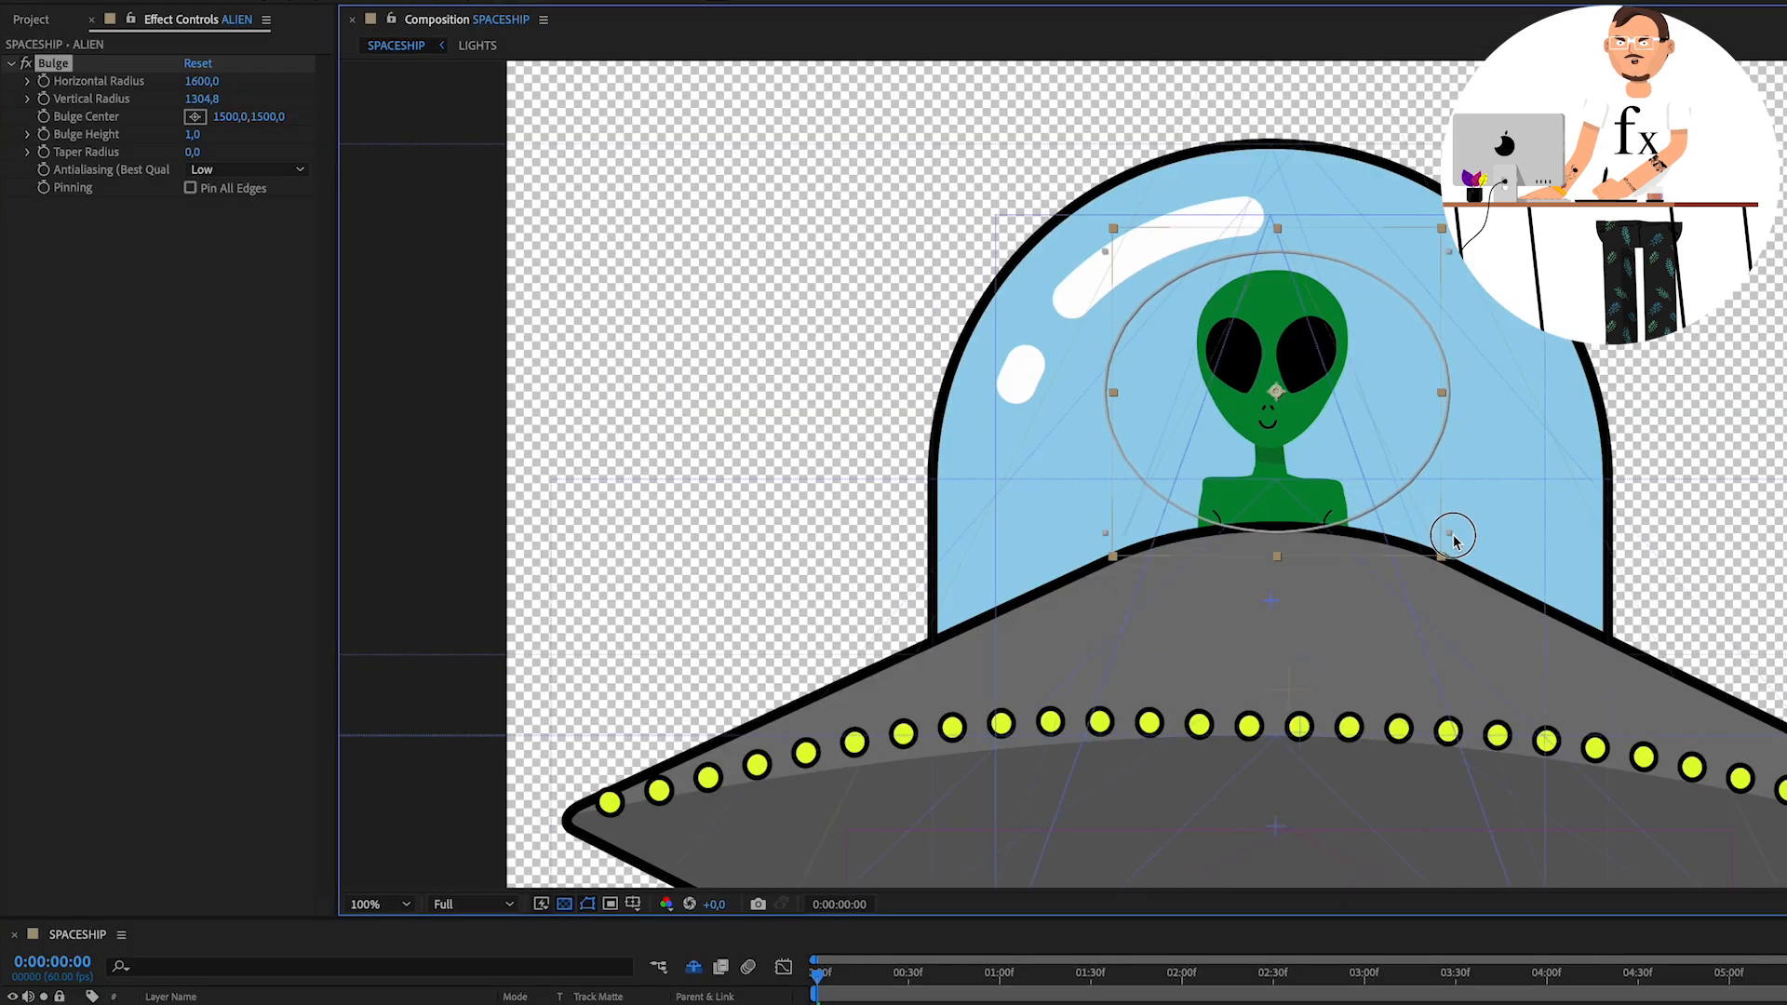
{"action": "left_click_drag", "start_coordinate": [1468, 556], "coordinate": [1484, 575]}
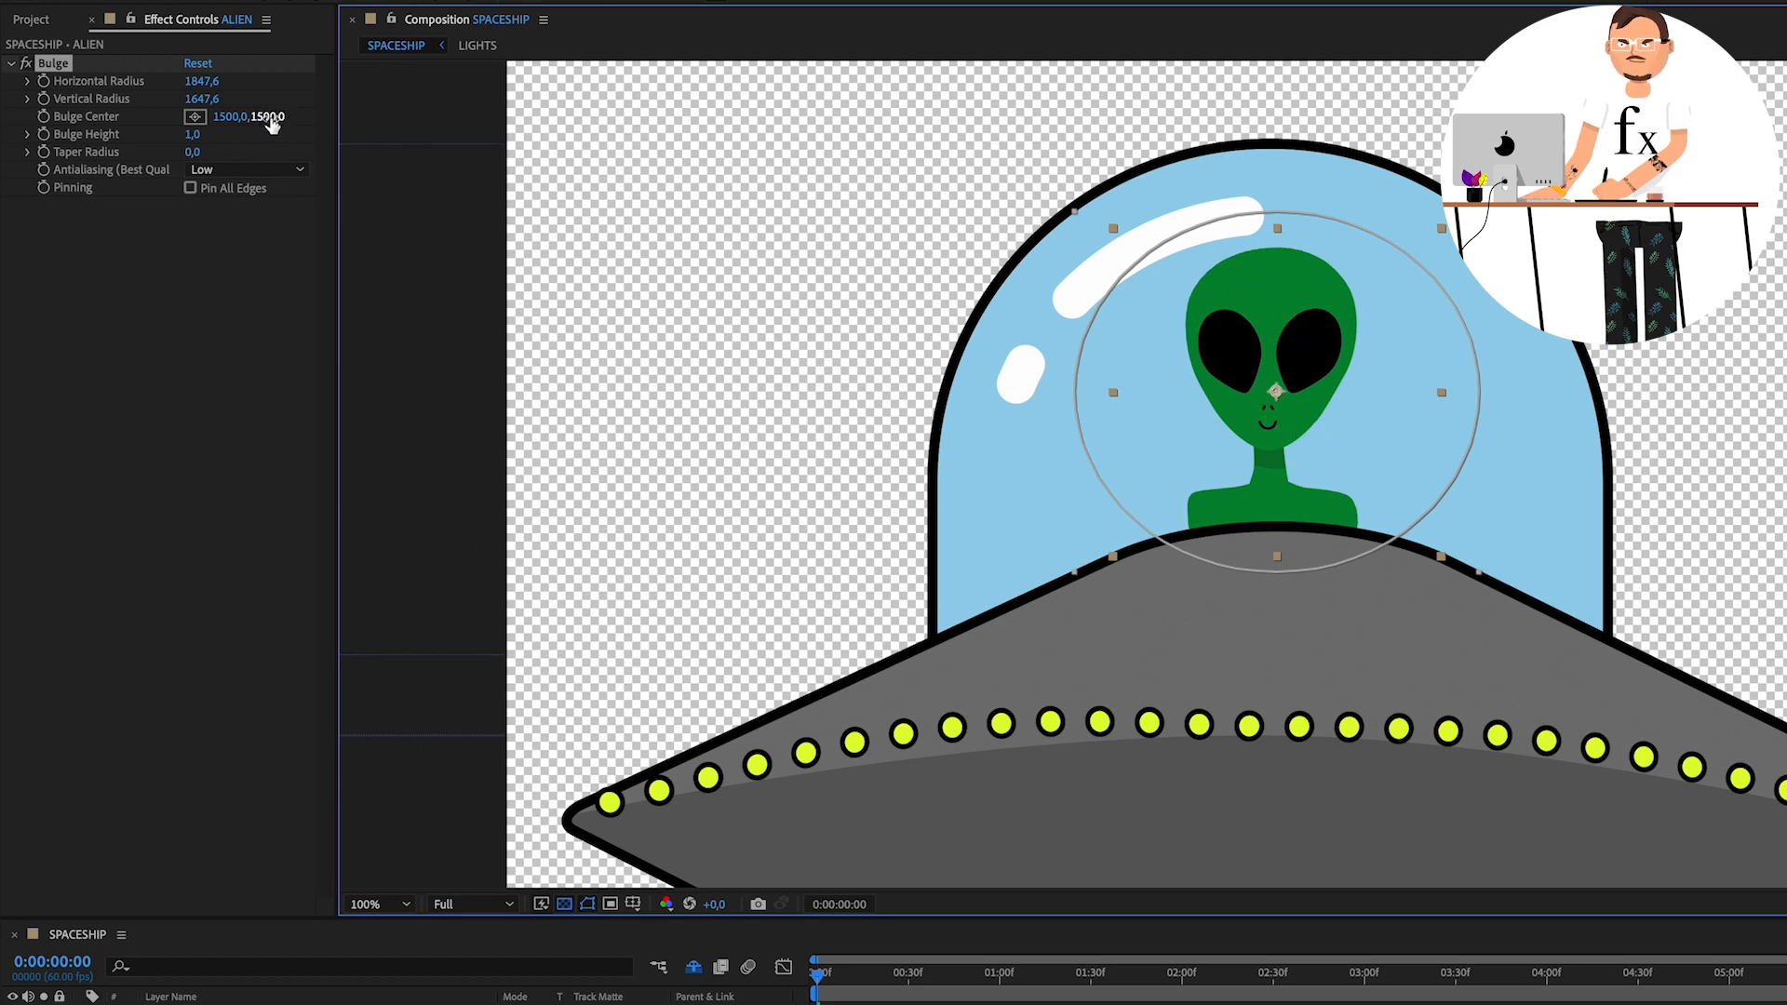
{"action": "mouse_move", "coordinate": [271, 124]}
{"action": "left_mouse_down"}
{"action": "mouse_move", "coordinate": [335, 111]}
{"action": "mouse_move", "coordinate": [1001, 288]}
{"action": "mouse_move", "coordinate": [1316, 327]}
{"action": "mouse_move", "coordinate": [966, 324]}
{"action": "mouse_move", "coordinate": [366, 403]}
{"action": "mouse_move", "coordinate": [295, 140]}
{"action": "mouse_move", "coordinate": [244, 120]}
{"action": "left_mouse_up"}
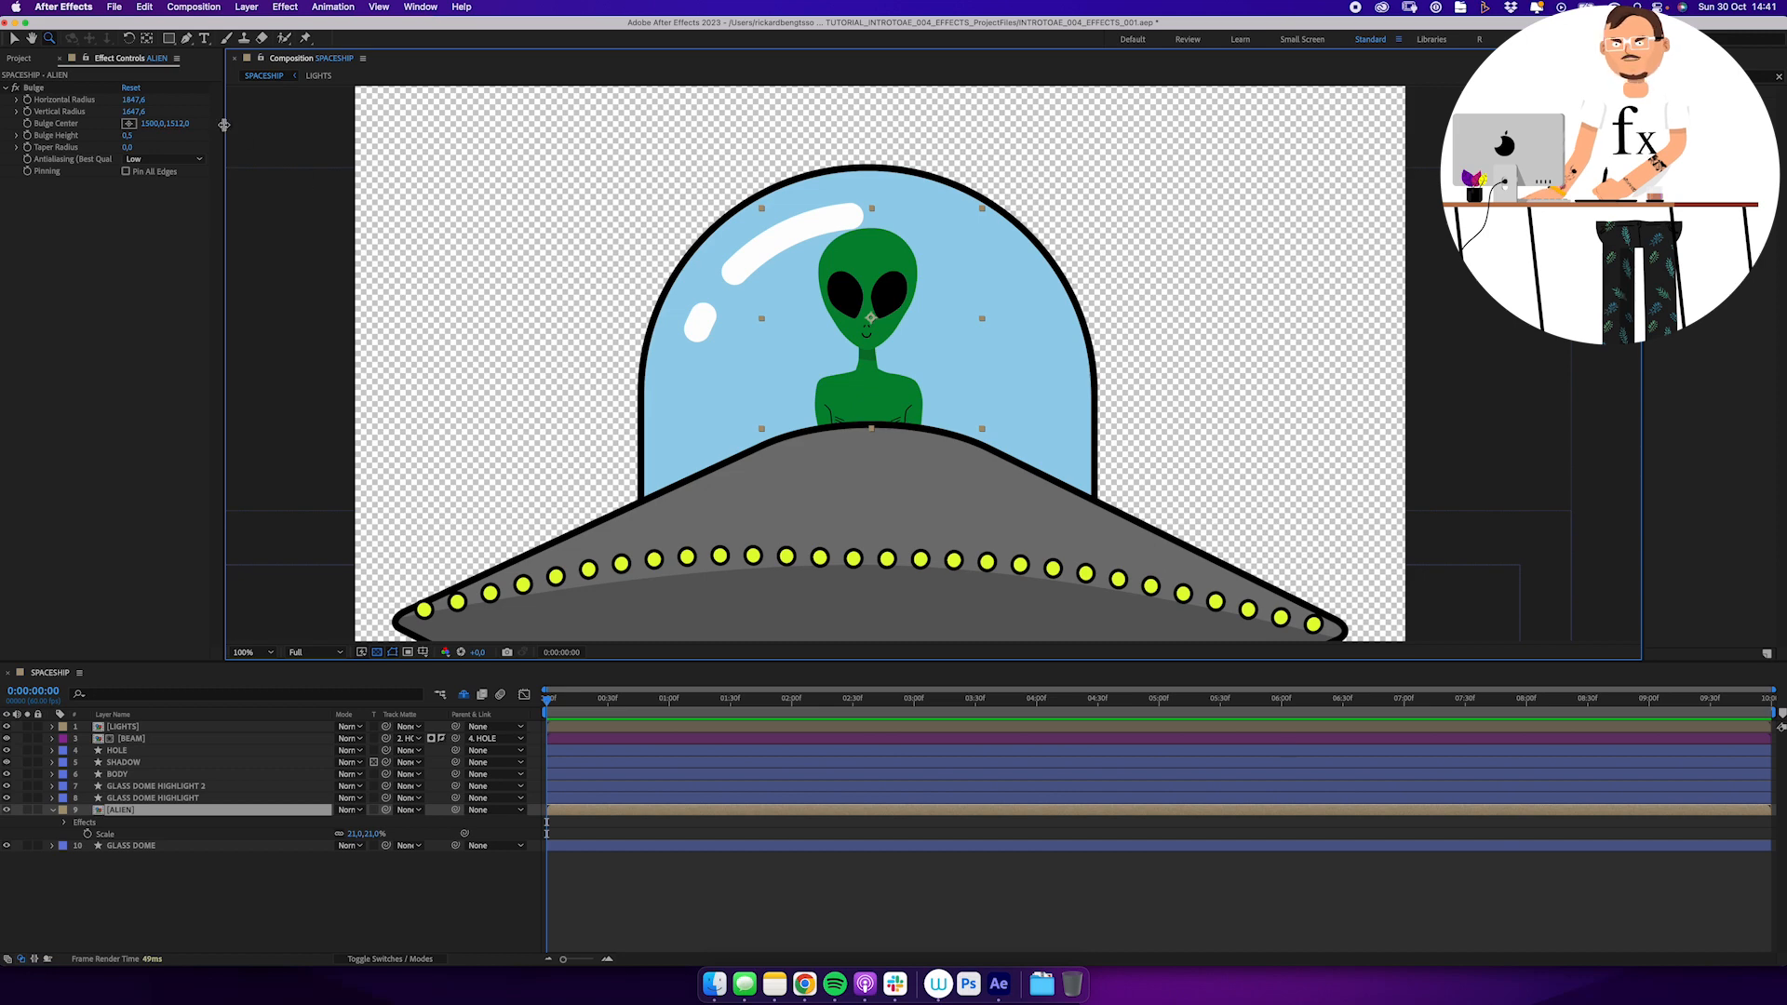
Add Fast Box Blur to the ALIEN layer with a Blur Radius of 10
{"action": "left_click", "coordinate": [285, 9]}
{"action": "mouse_move", "coordinate": [346, 113]}
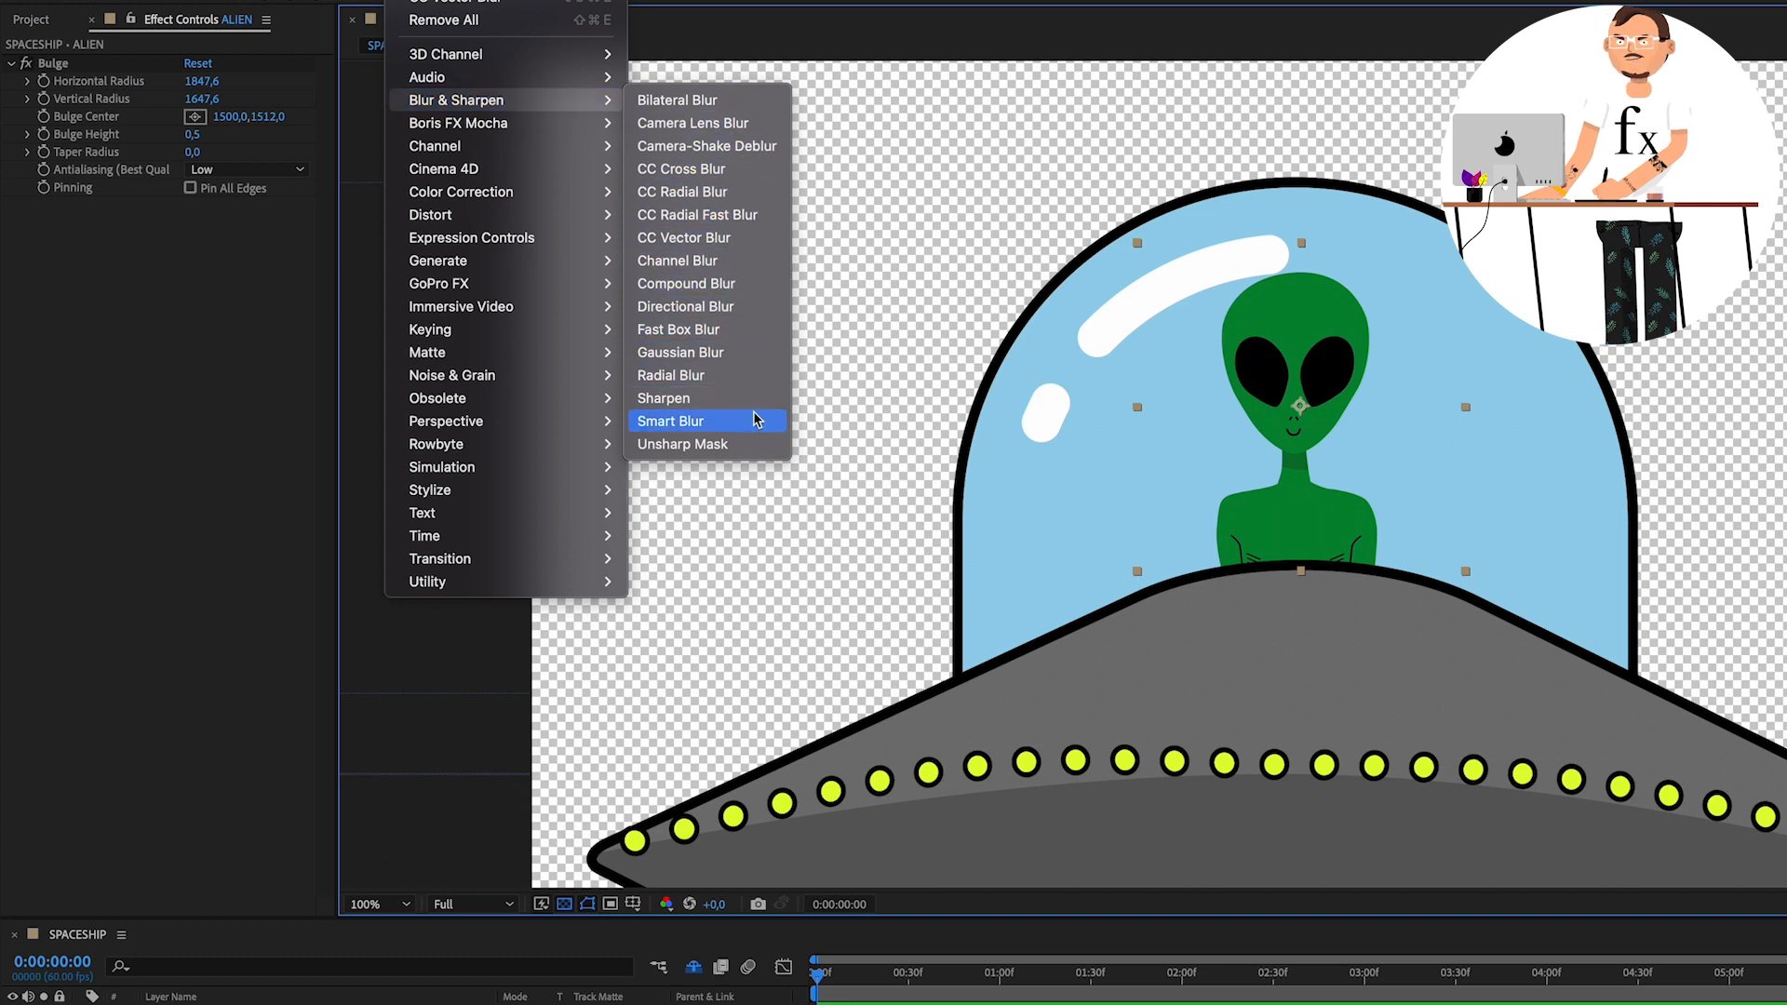
{"action": "left_click", "coordinate": [757, 334]}
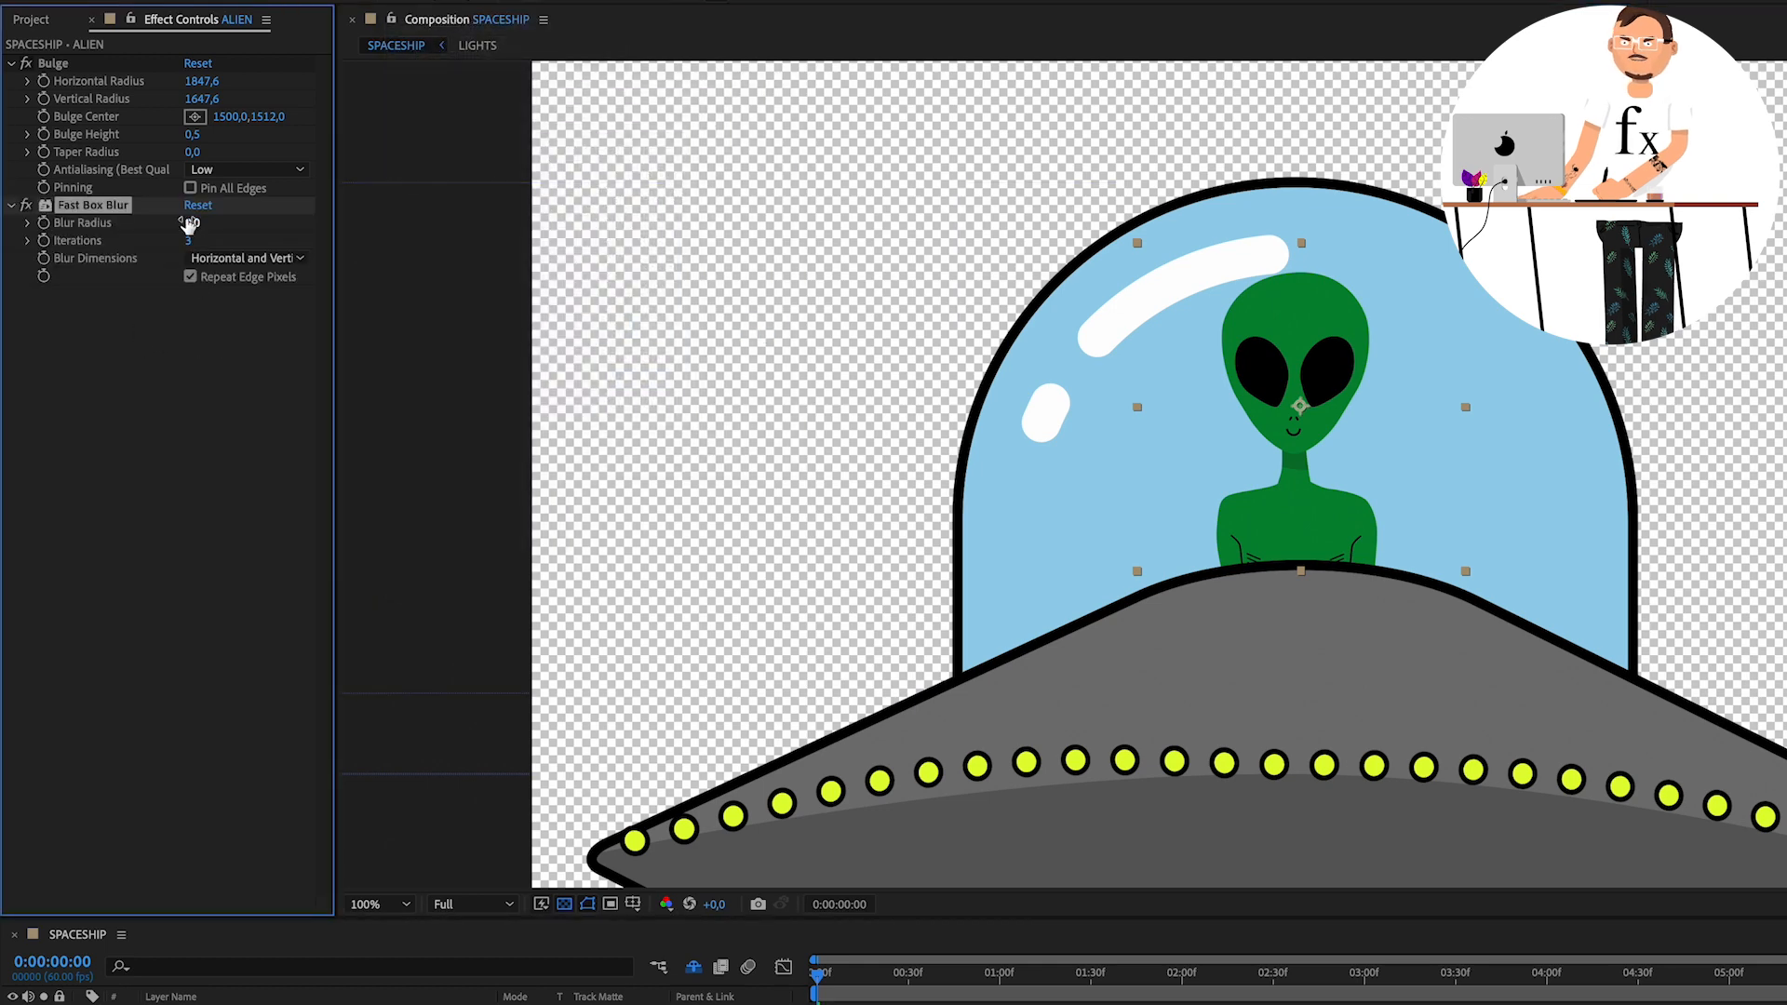
{"action": "left_click_drag", "start_coordinate": [189, 223], "coordinate": [238, 226]}
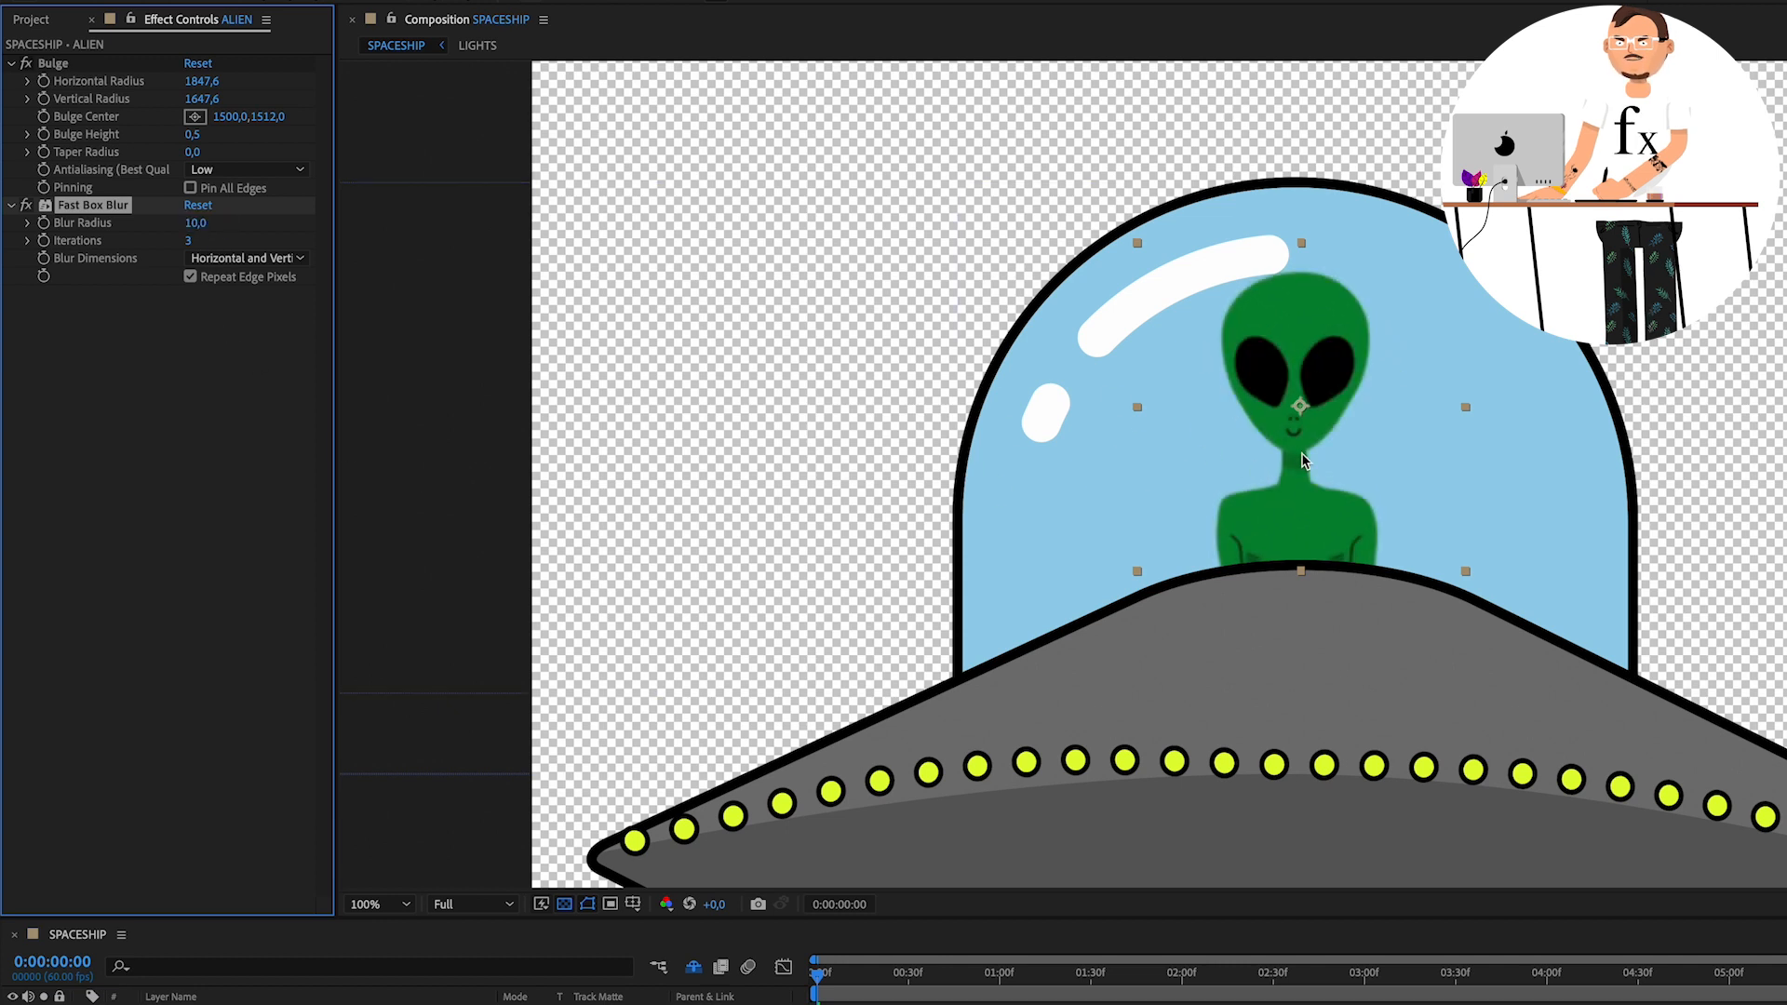
Examine the alien's blurred edges up close and at a wider view of the dome
{"action": "key", "text": "z"}
{"action": "left_click", "coordinate": [1275, 410]}
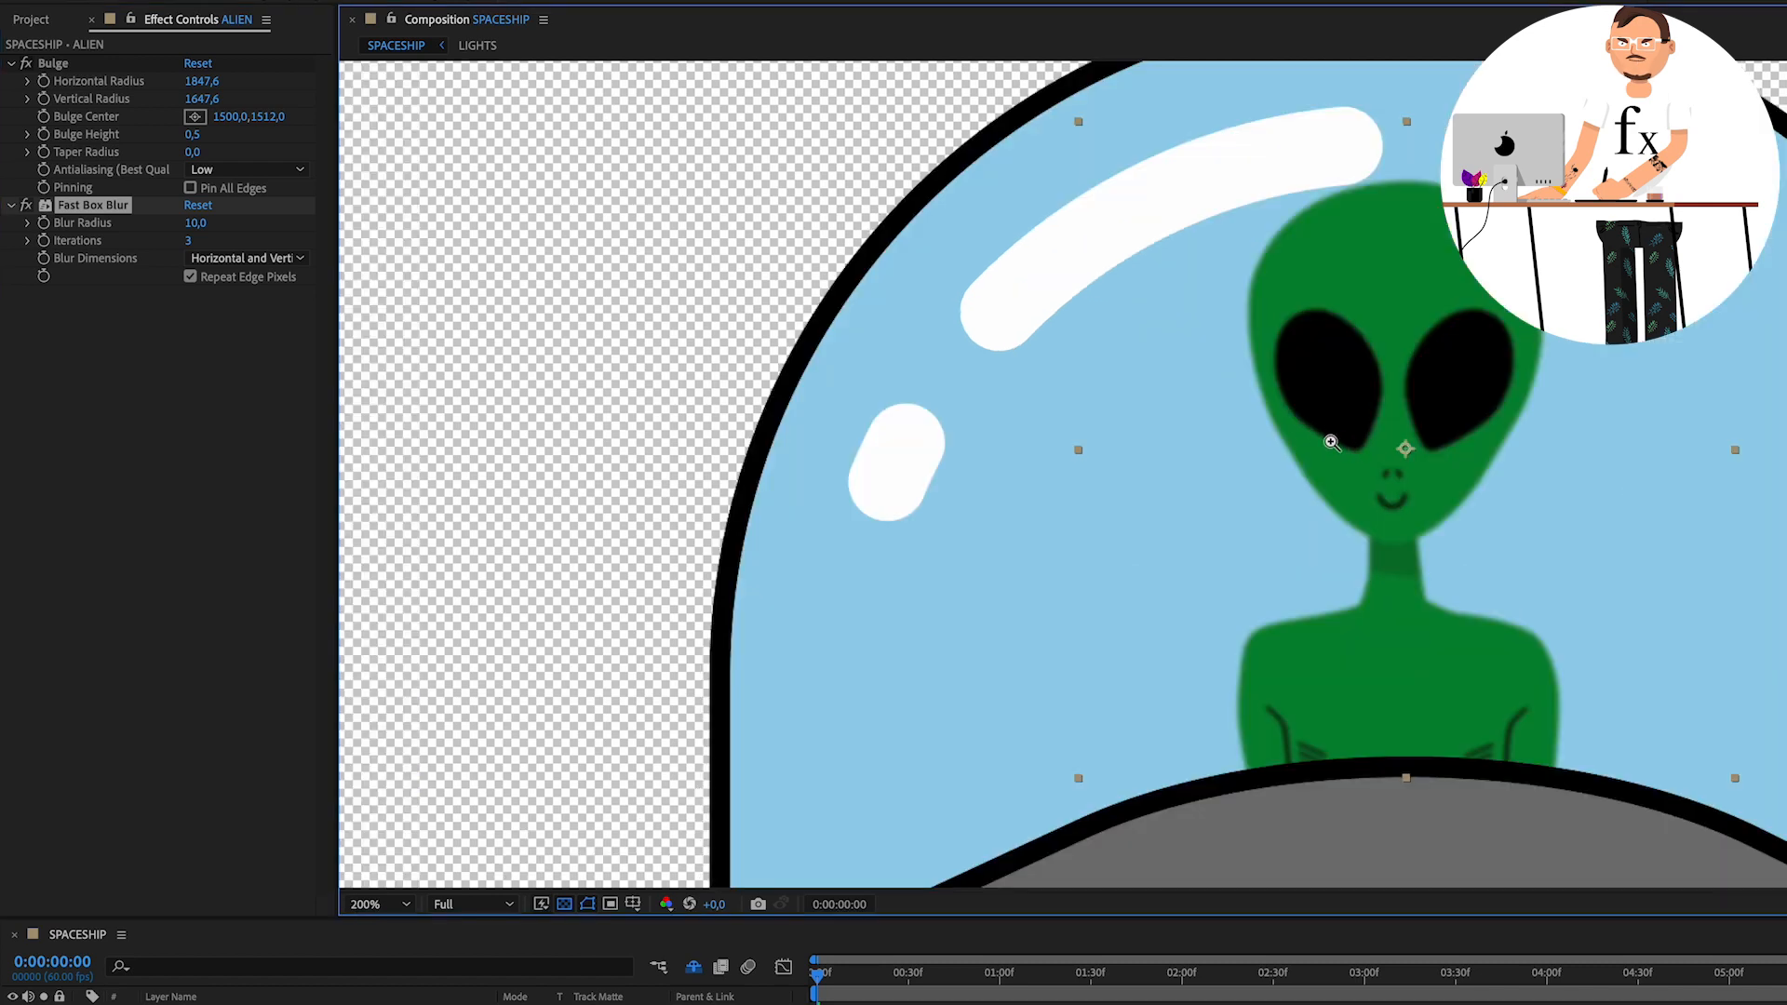
{"action": "left_click", "coordinate": [1396, 391], "text": "alt"}
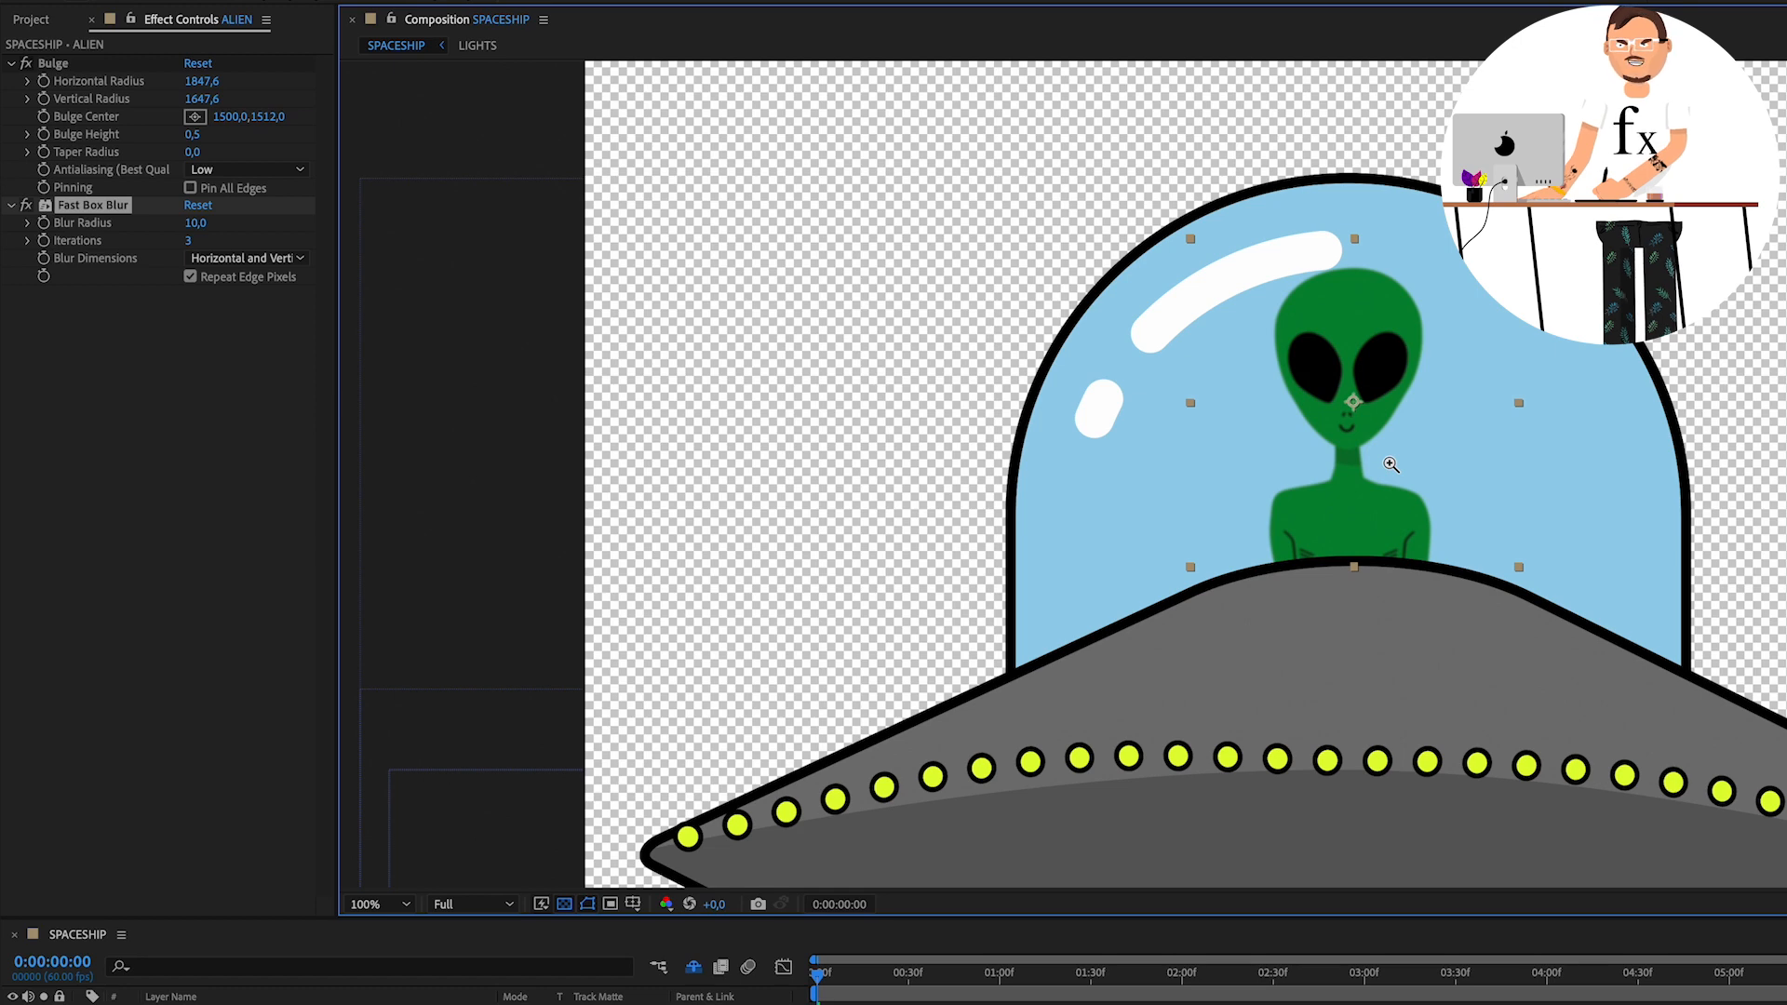
{"action": "left_click_drag", "start_coordinate": [1447, 430], "coordinate": [1478, 509]}
{"action": "left_click", "coordinate": [1232, 490], "text": "alt"}
{"action": "left_click", "coordinate": [1294, 442], "text": "alt"}
{"action": "left_click", "coordinate": [1540, 457], "text": "alt"}
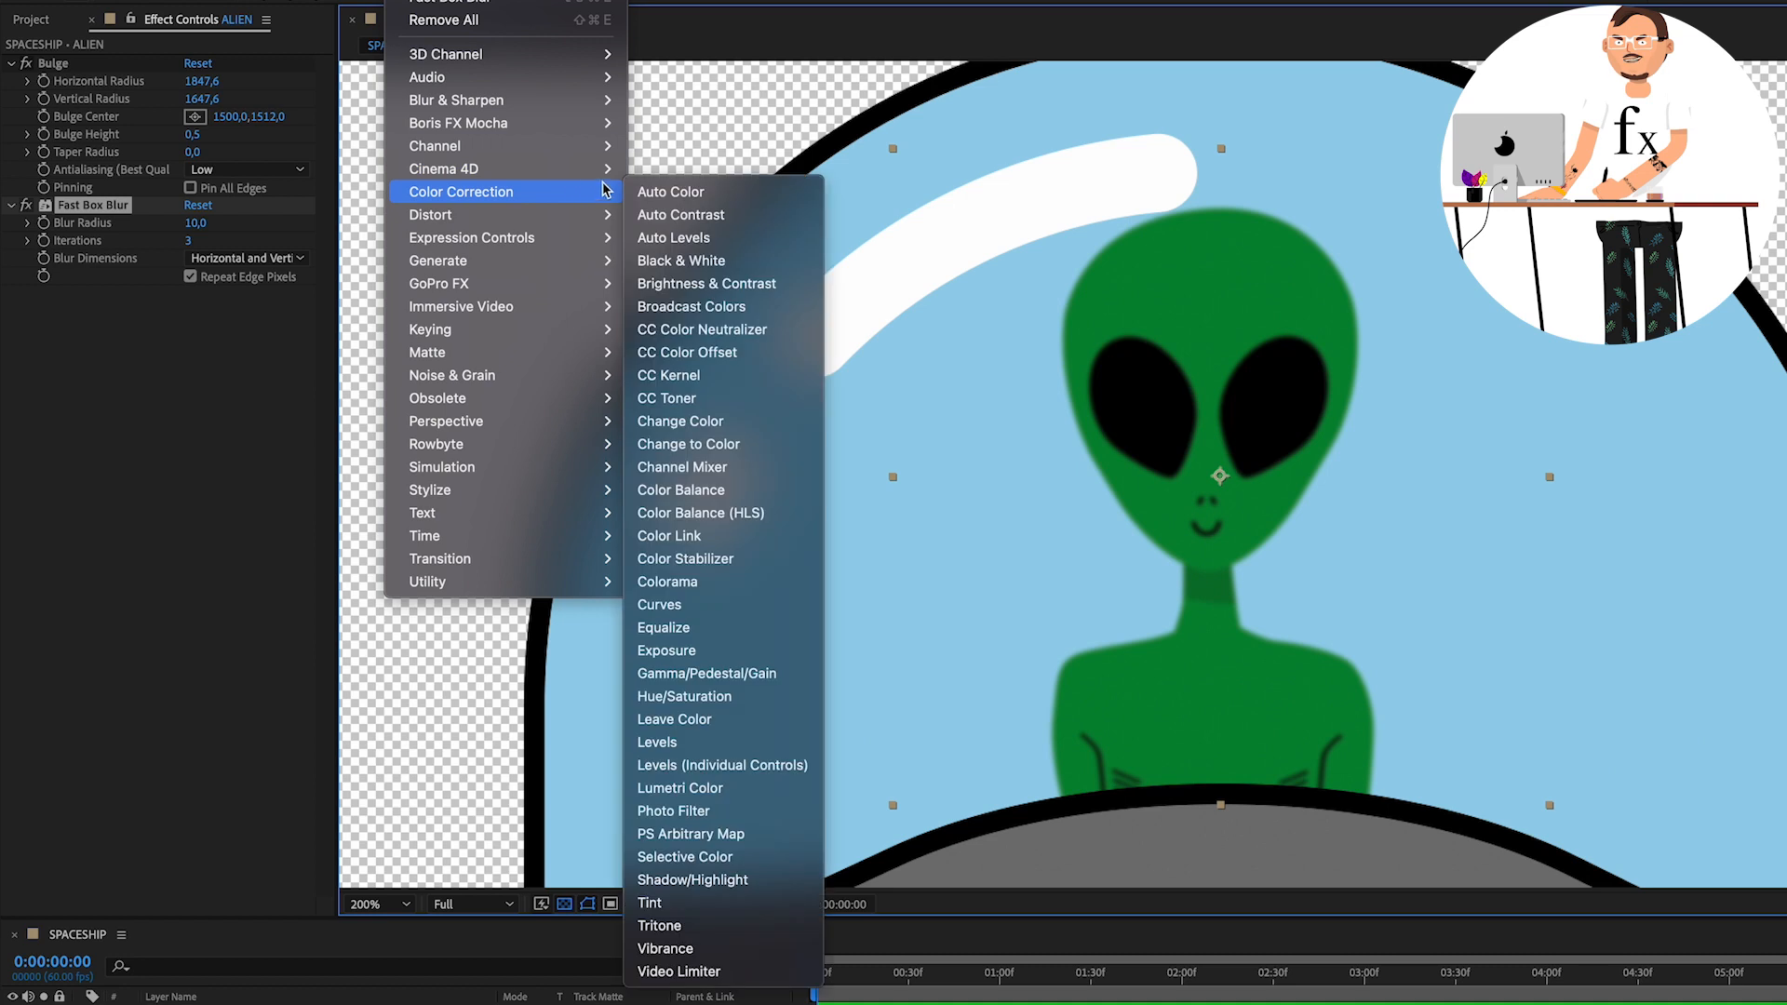
Add CC Toner to the ALIEN layer and set its Shadows to the sampled dome blue, darkened to 2B3941
{"action": "left_click", "coordinate": [753, 401]}
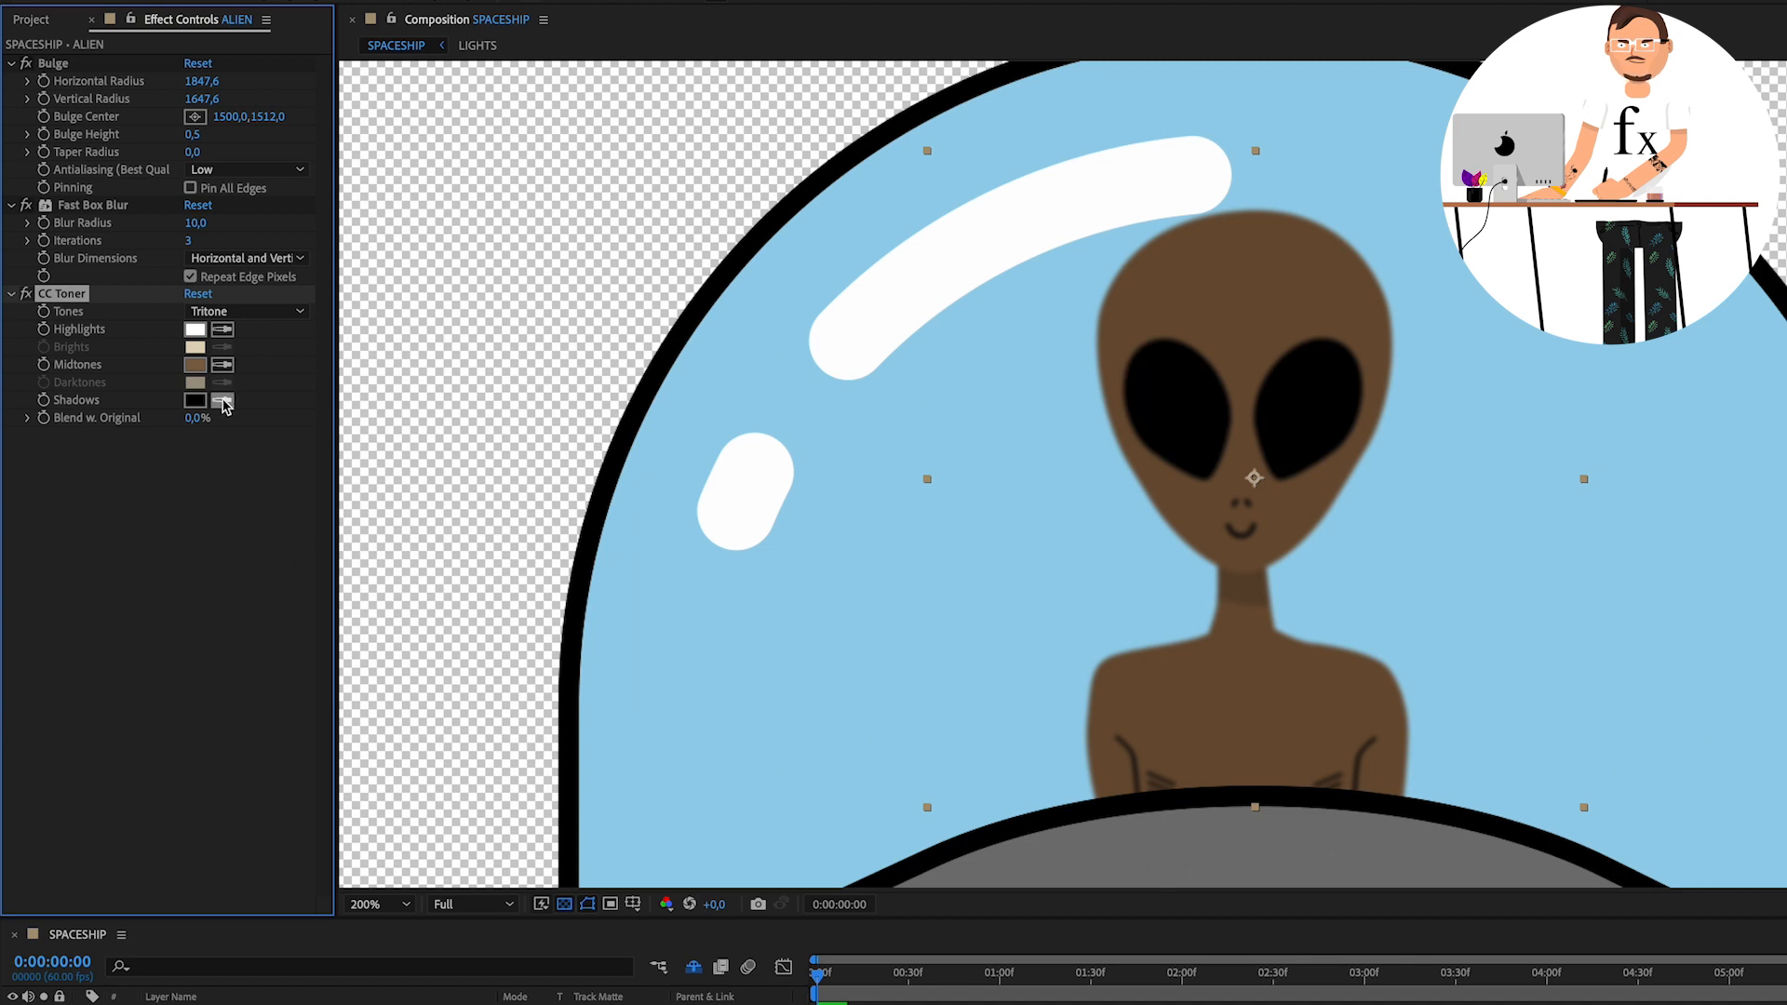
{"action": "left_click", "coordinate": [224, 402]}
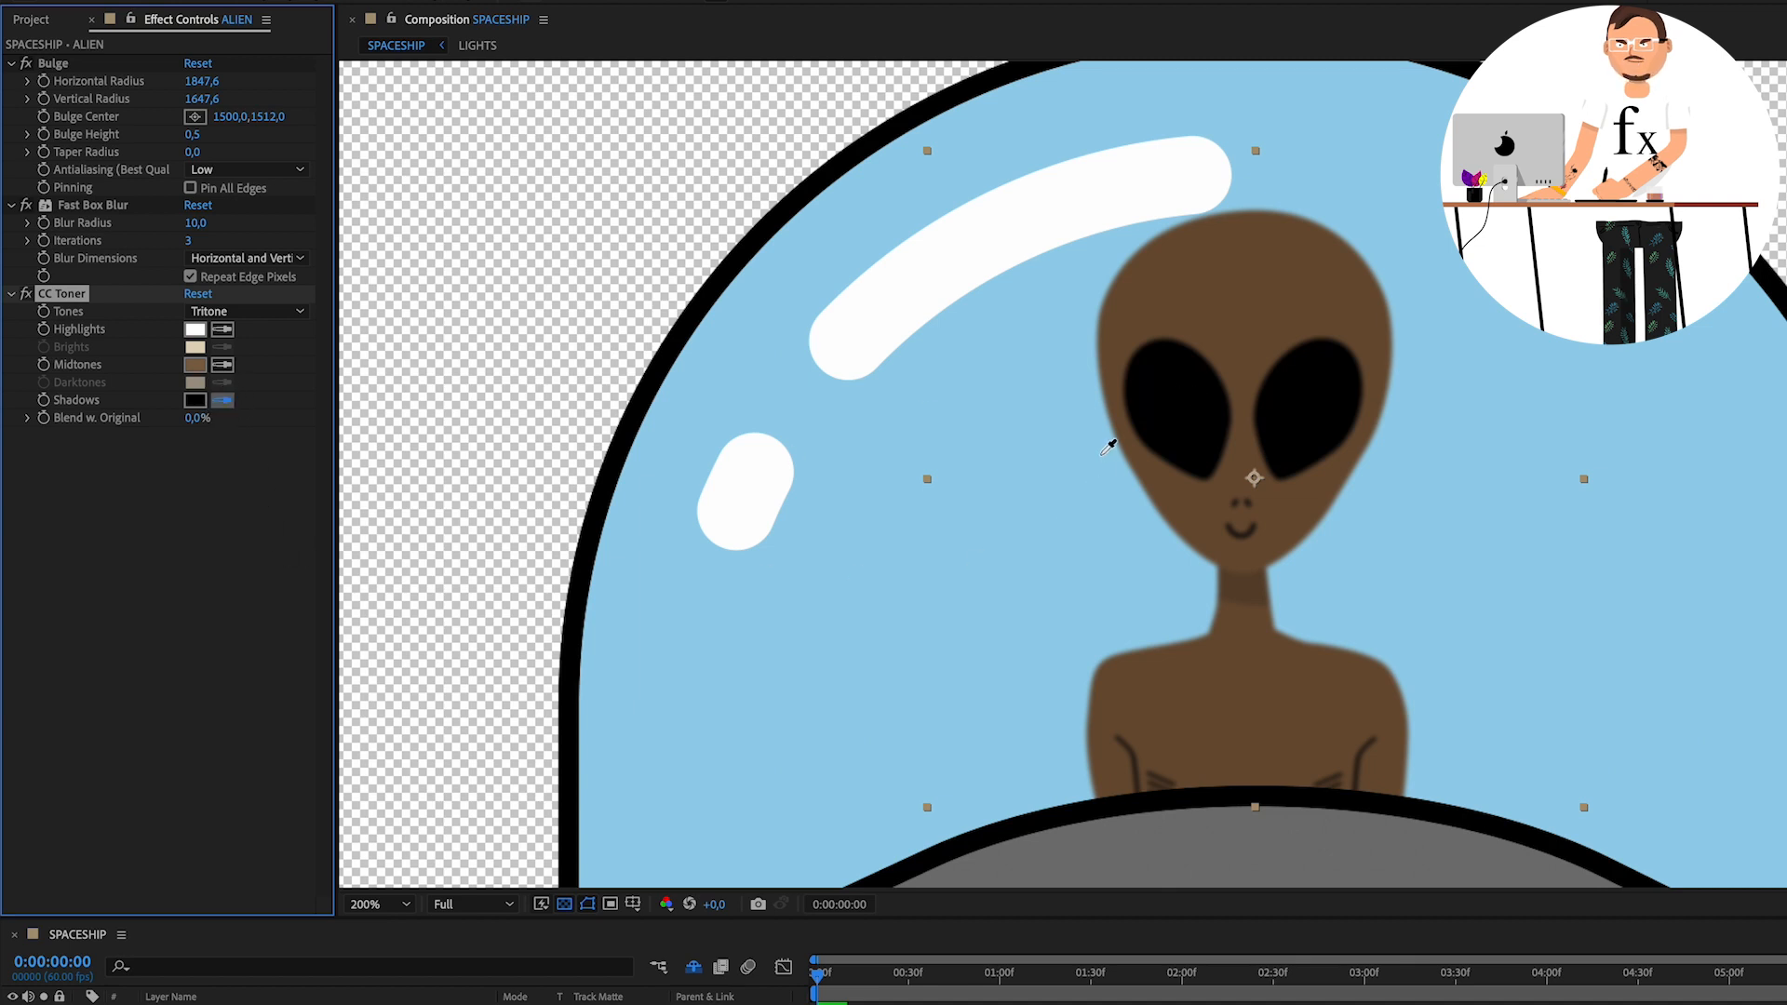
{"action": "left_click", "coordinate": [1040, 394]}
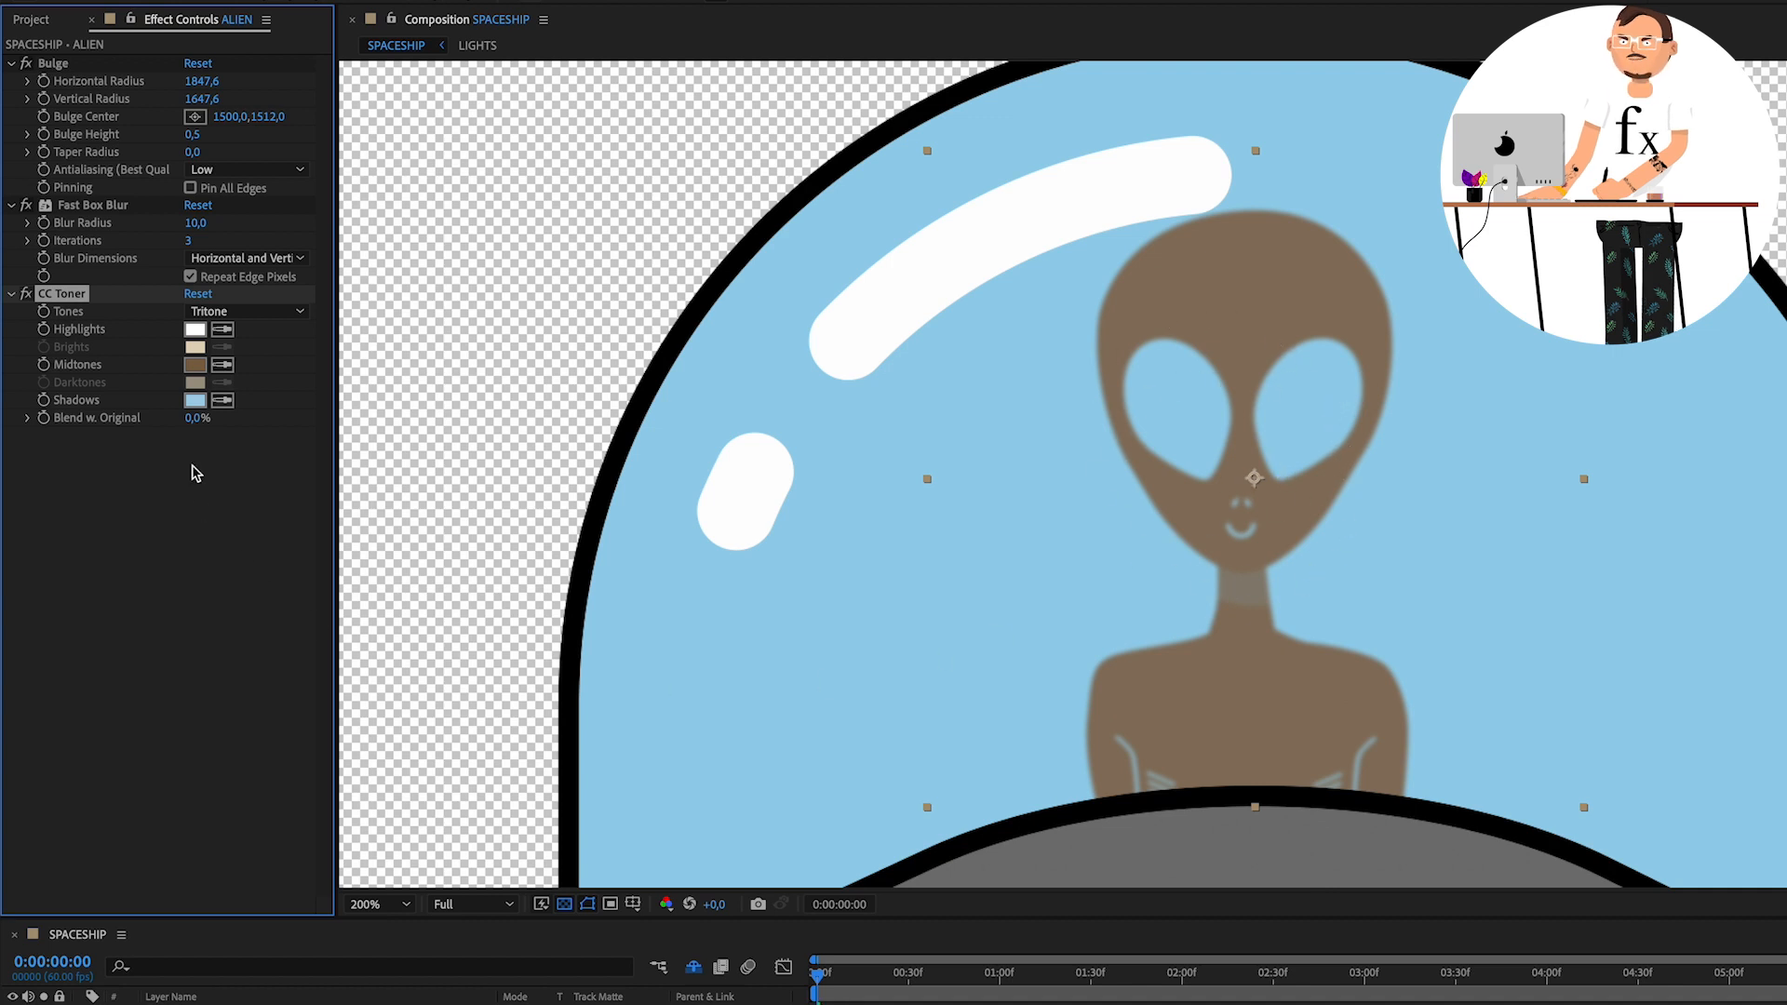
{"action": "left_click", "coordinate": [194, 402]}
{"action": "left_click_drag", "start_coordinate": [216, 265], "coordinate": [226, 414]}
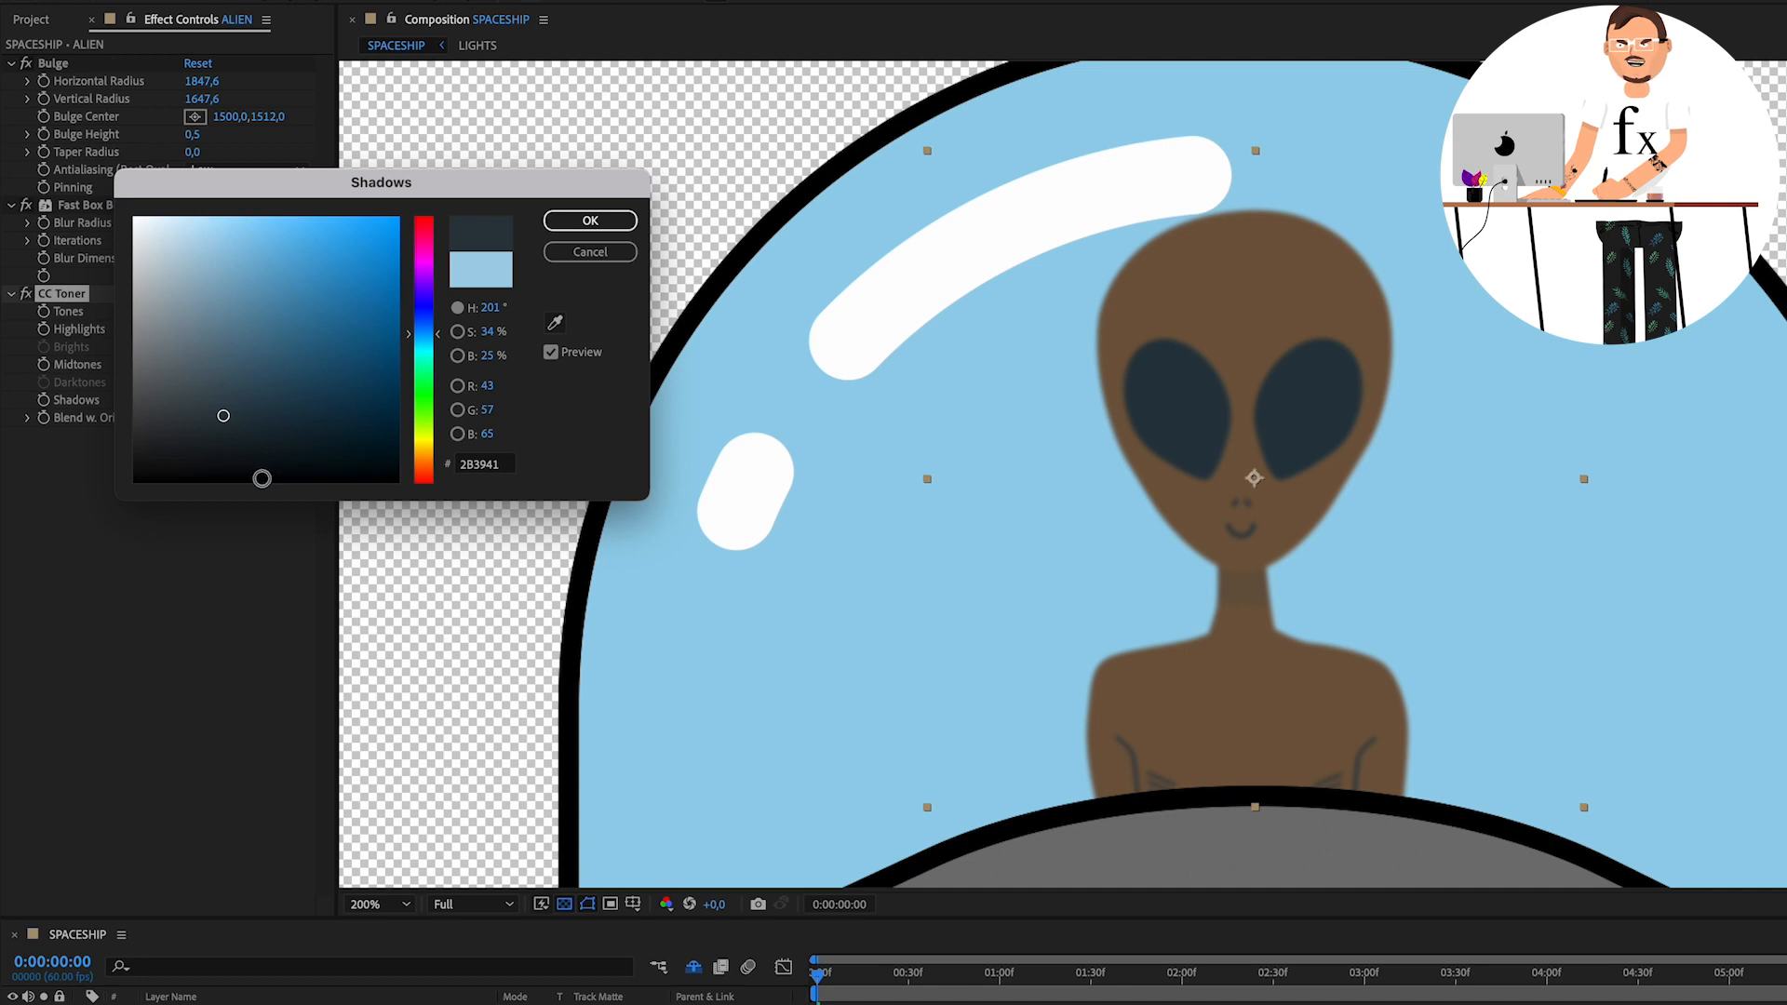
{"action": "left_click", "coordinate": [609, 224]}
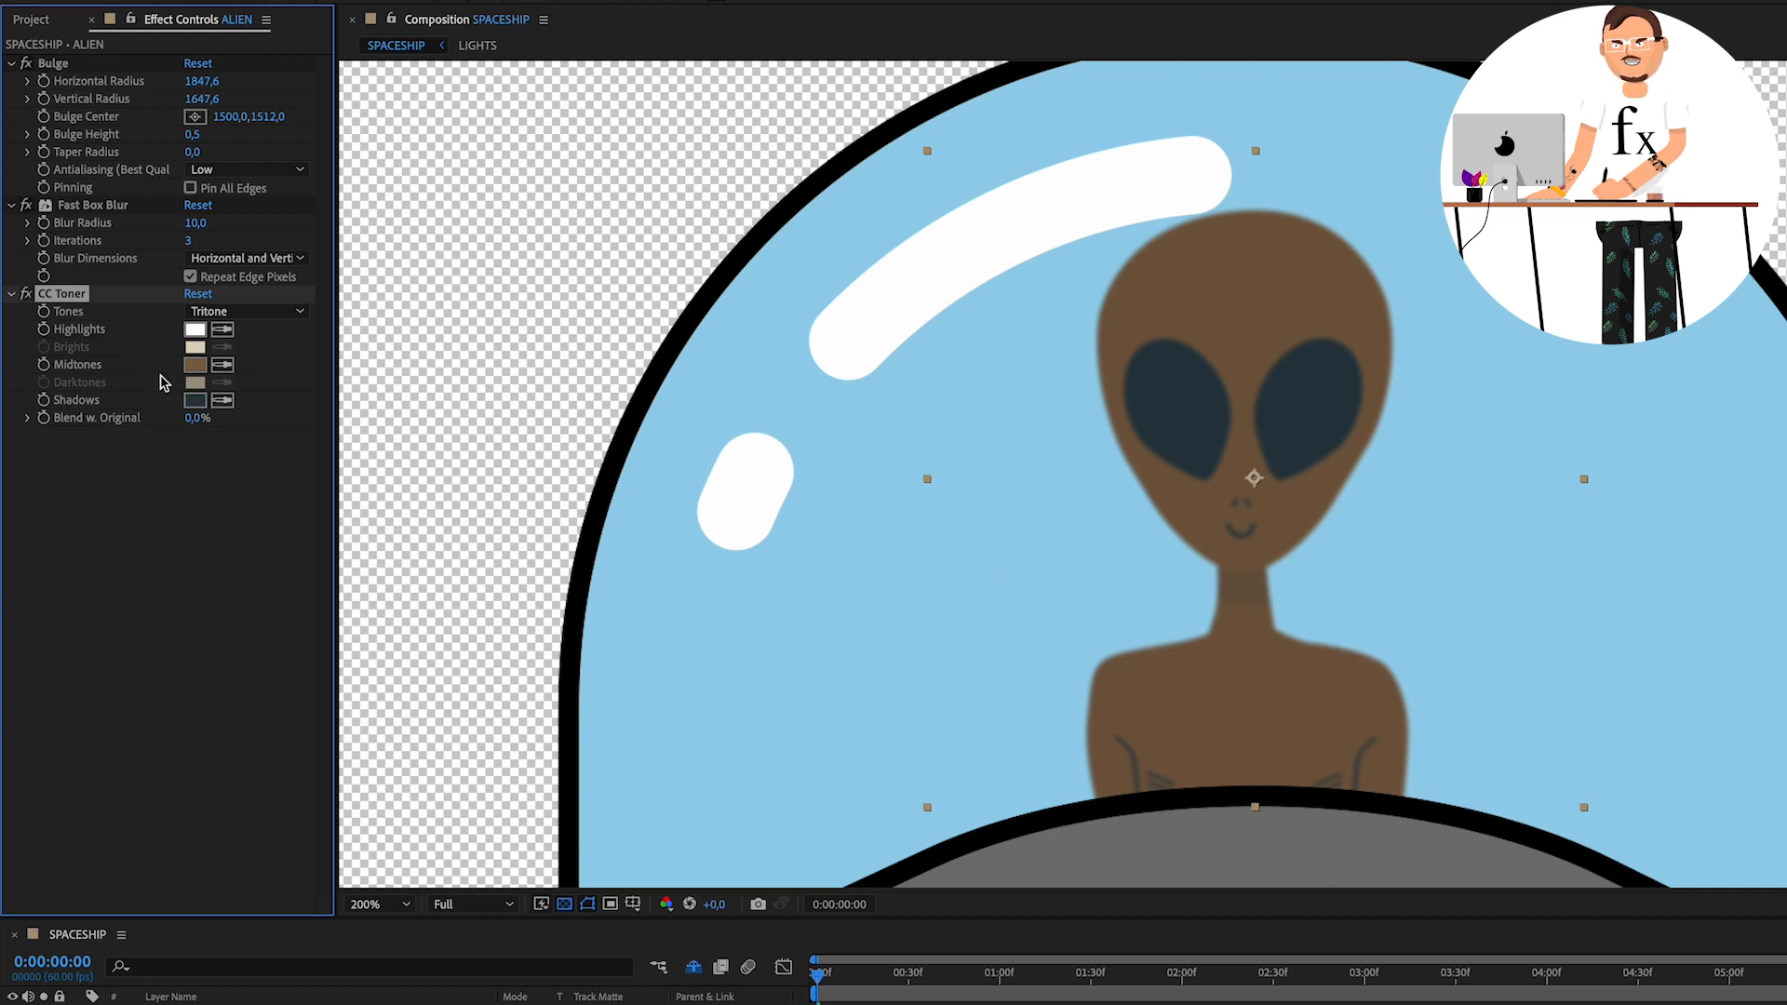
Set CC Toner's Midtones to the light blue sampled from the glass dome
{"action": "left_click", "coordinate": [223, 365]}
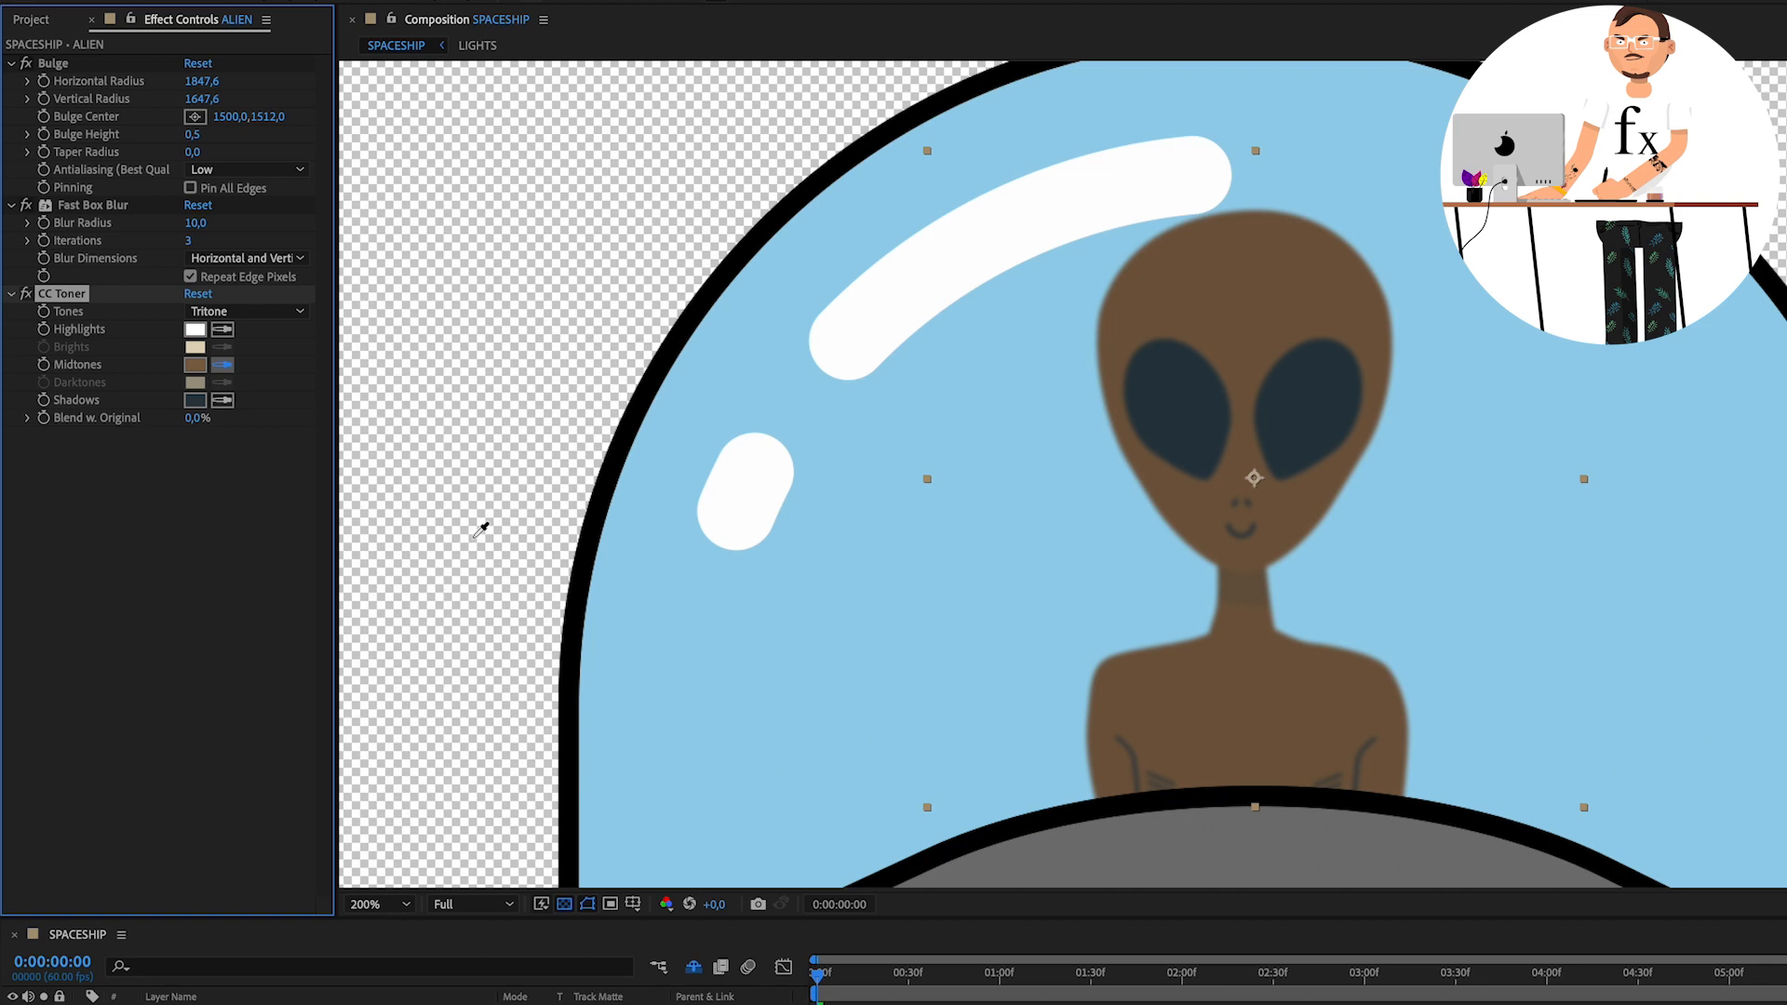
{"action": "left_click", "coordinate": [982, 430]}
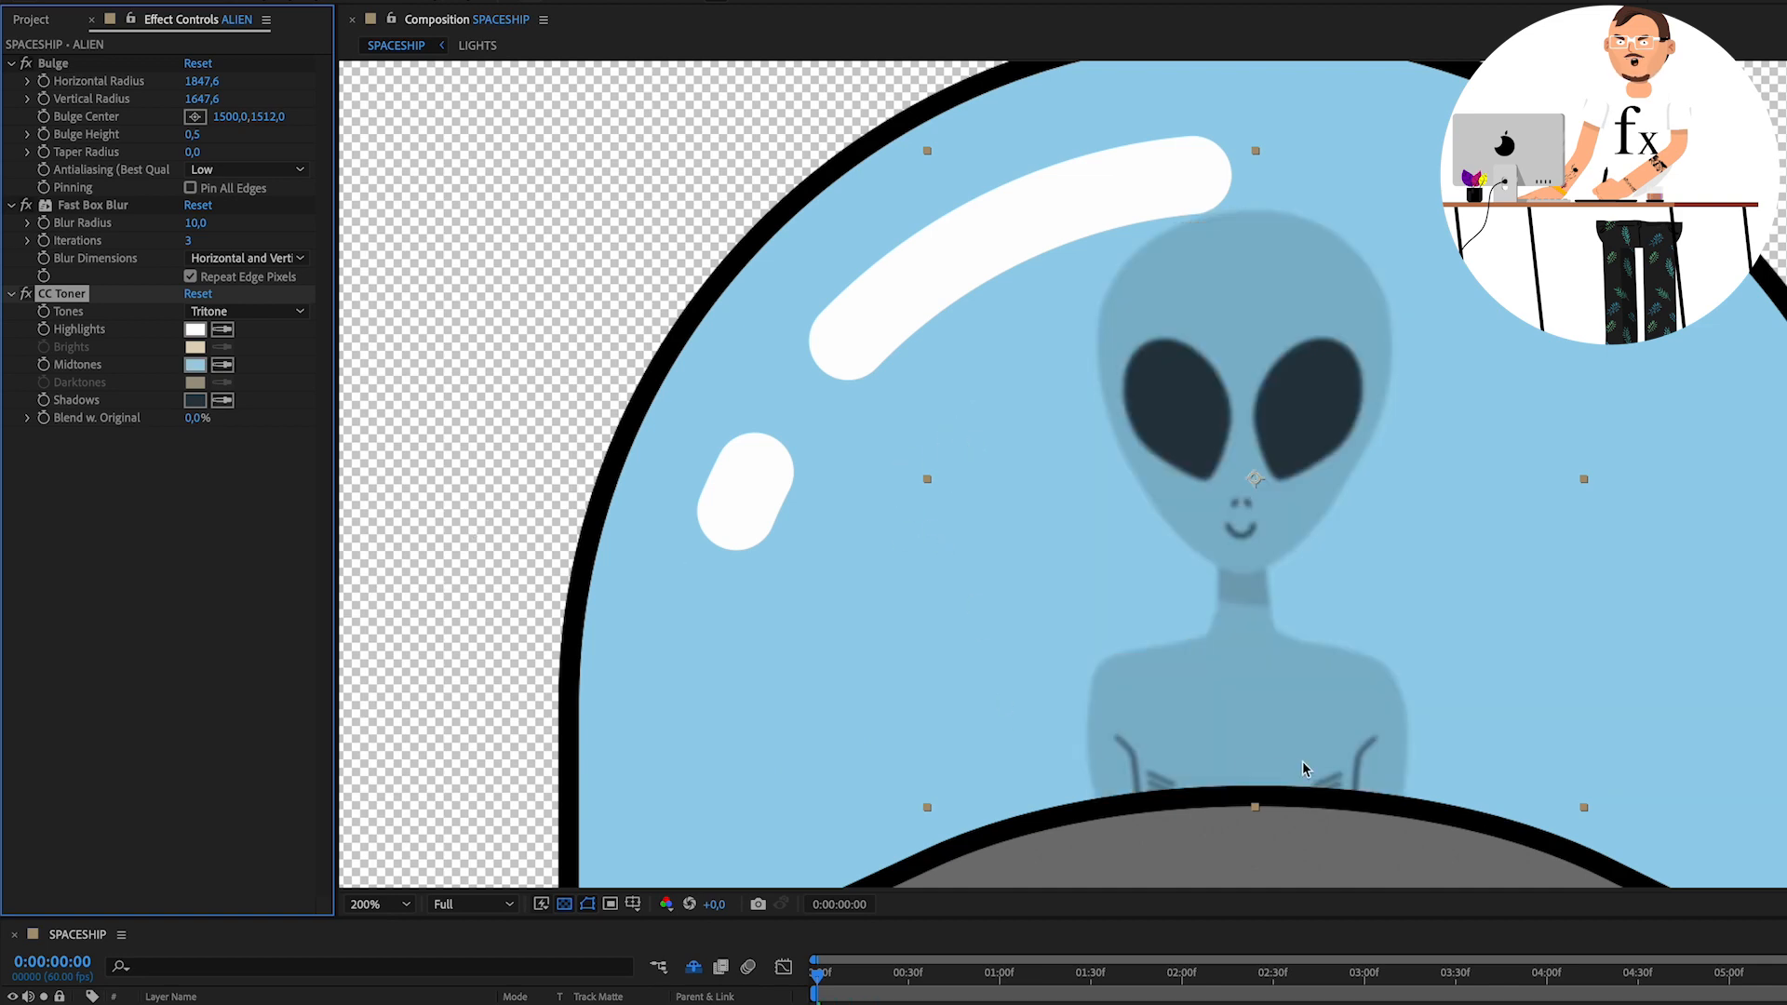
{"action": "left_click", "coordinate": [1350, 478], "text": "alt"}
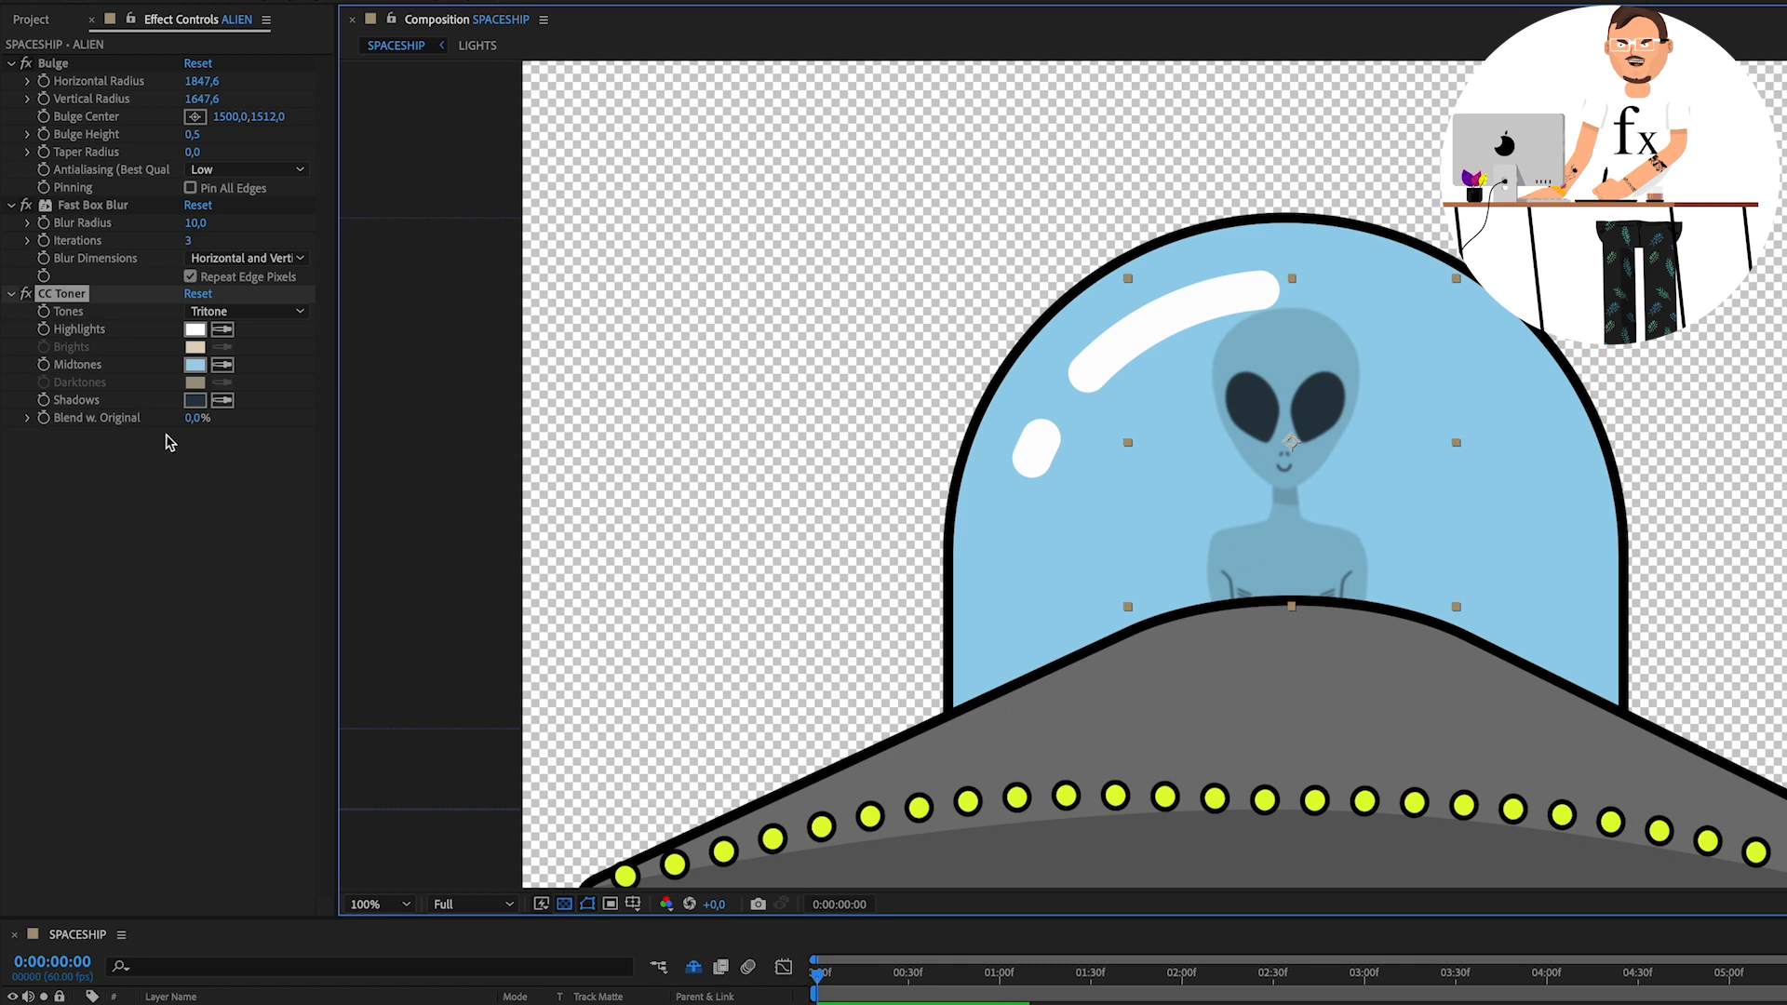
Set CC Toner's Blend w. Original to 50% on the ALIEN layer
{"action": "left_click_drag", "start_coordinate": [195, 422], "coordinate": [306, 424]}
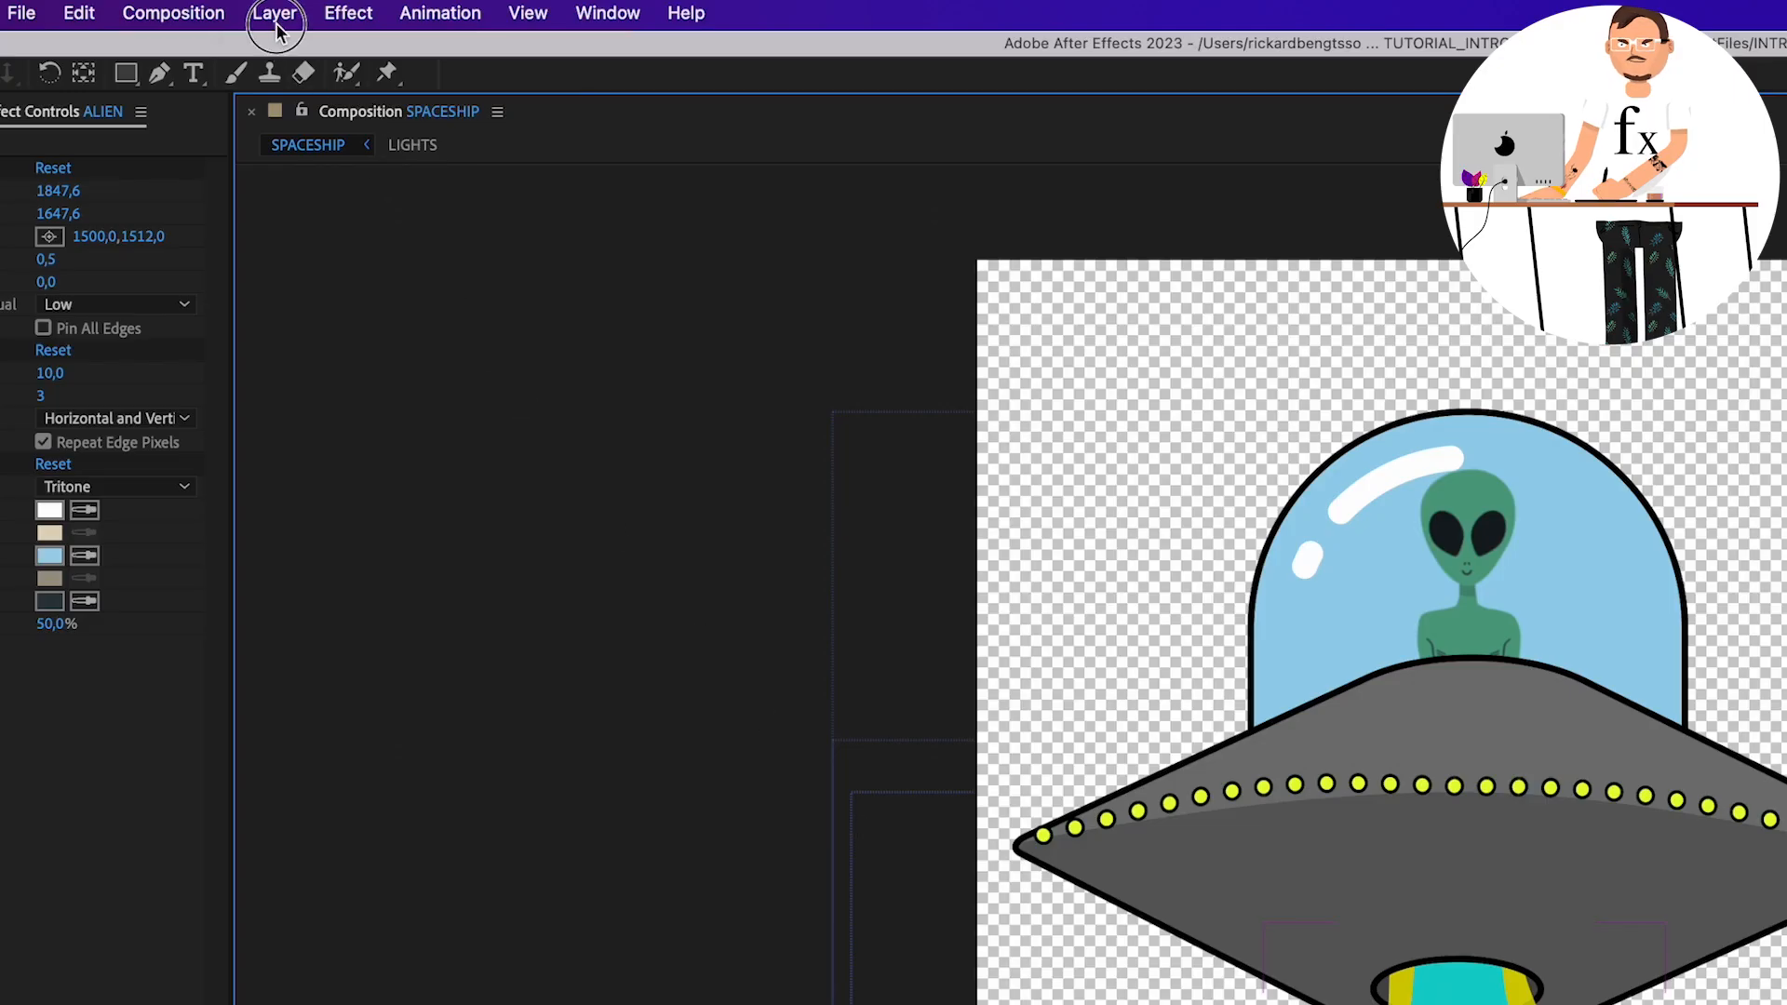
Create a new adjustment layer in the SPACESHIP composition and name it GLOW
{"action": "left_click", "coordinate": [276, 28]}
{"action": "mouse_move", "coordinate": [291, 54]}
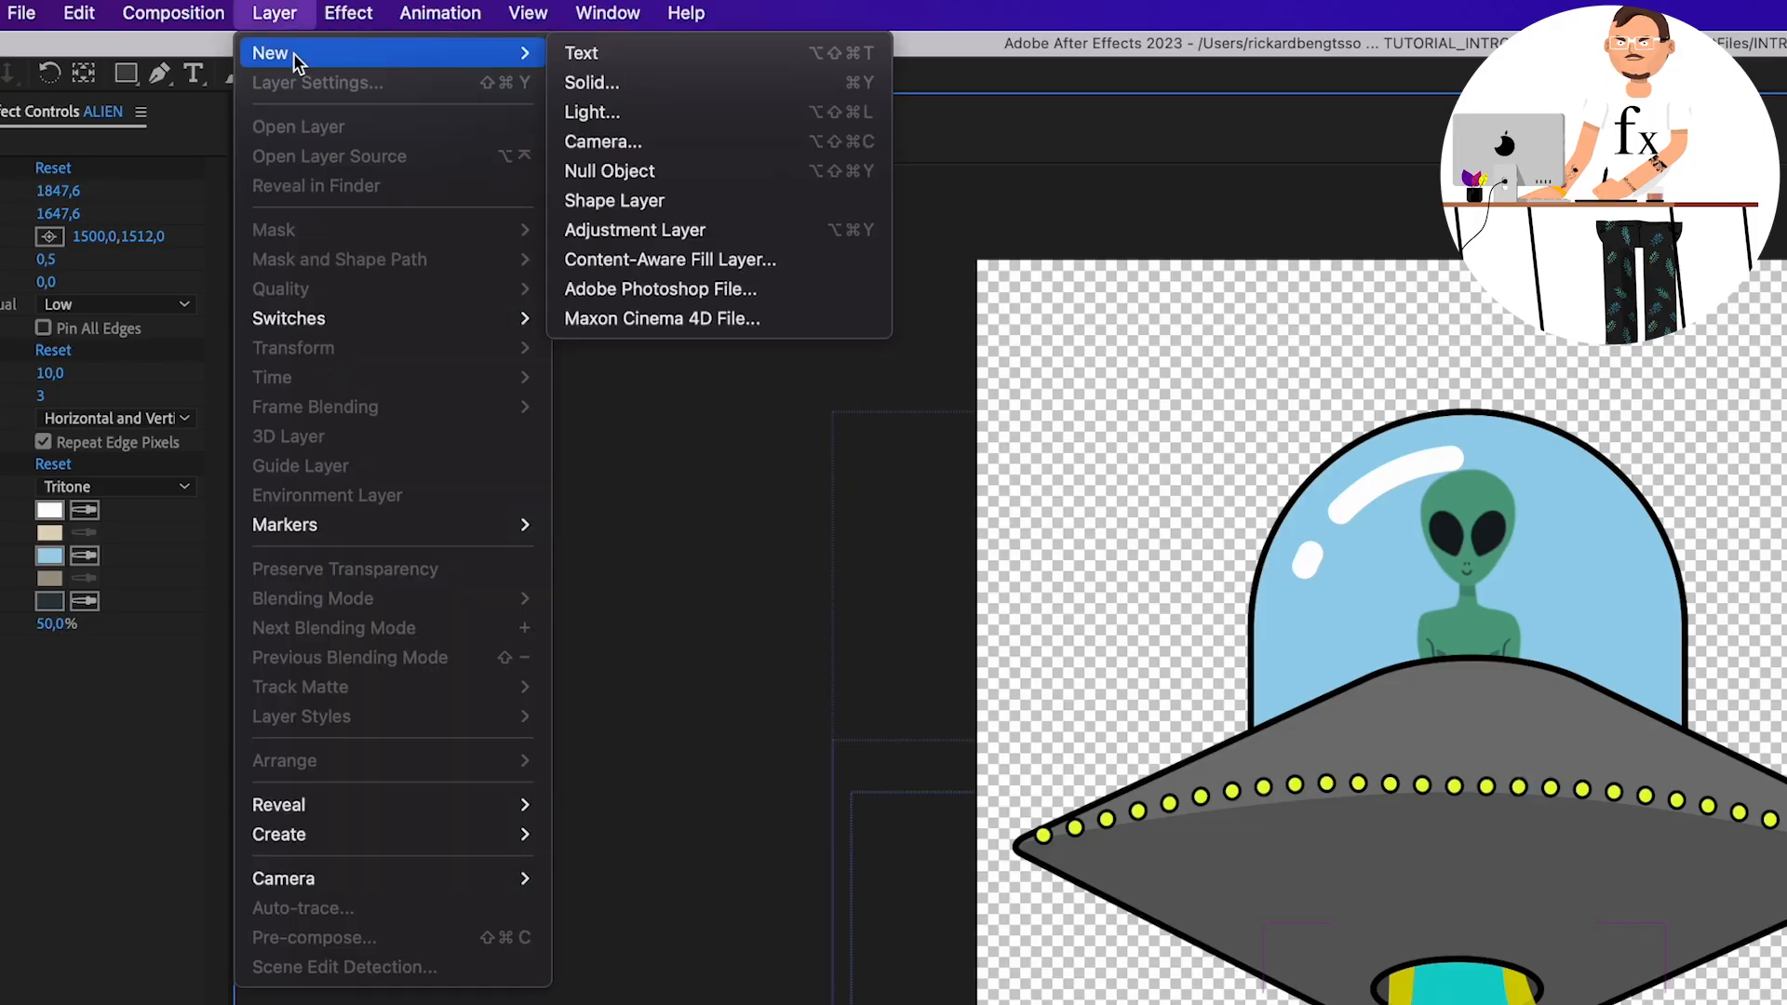
{"action": "left_click", "coordinate": [700, 233]}
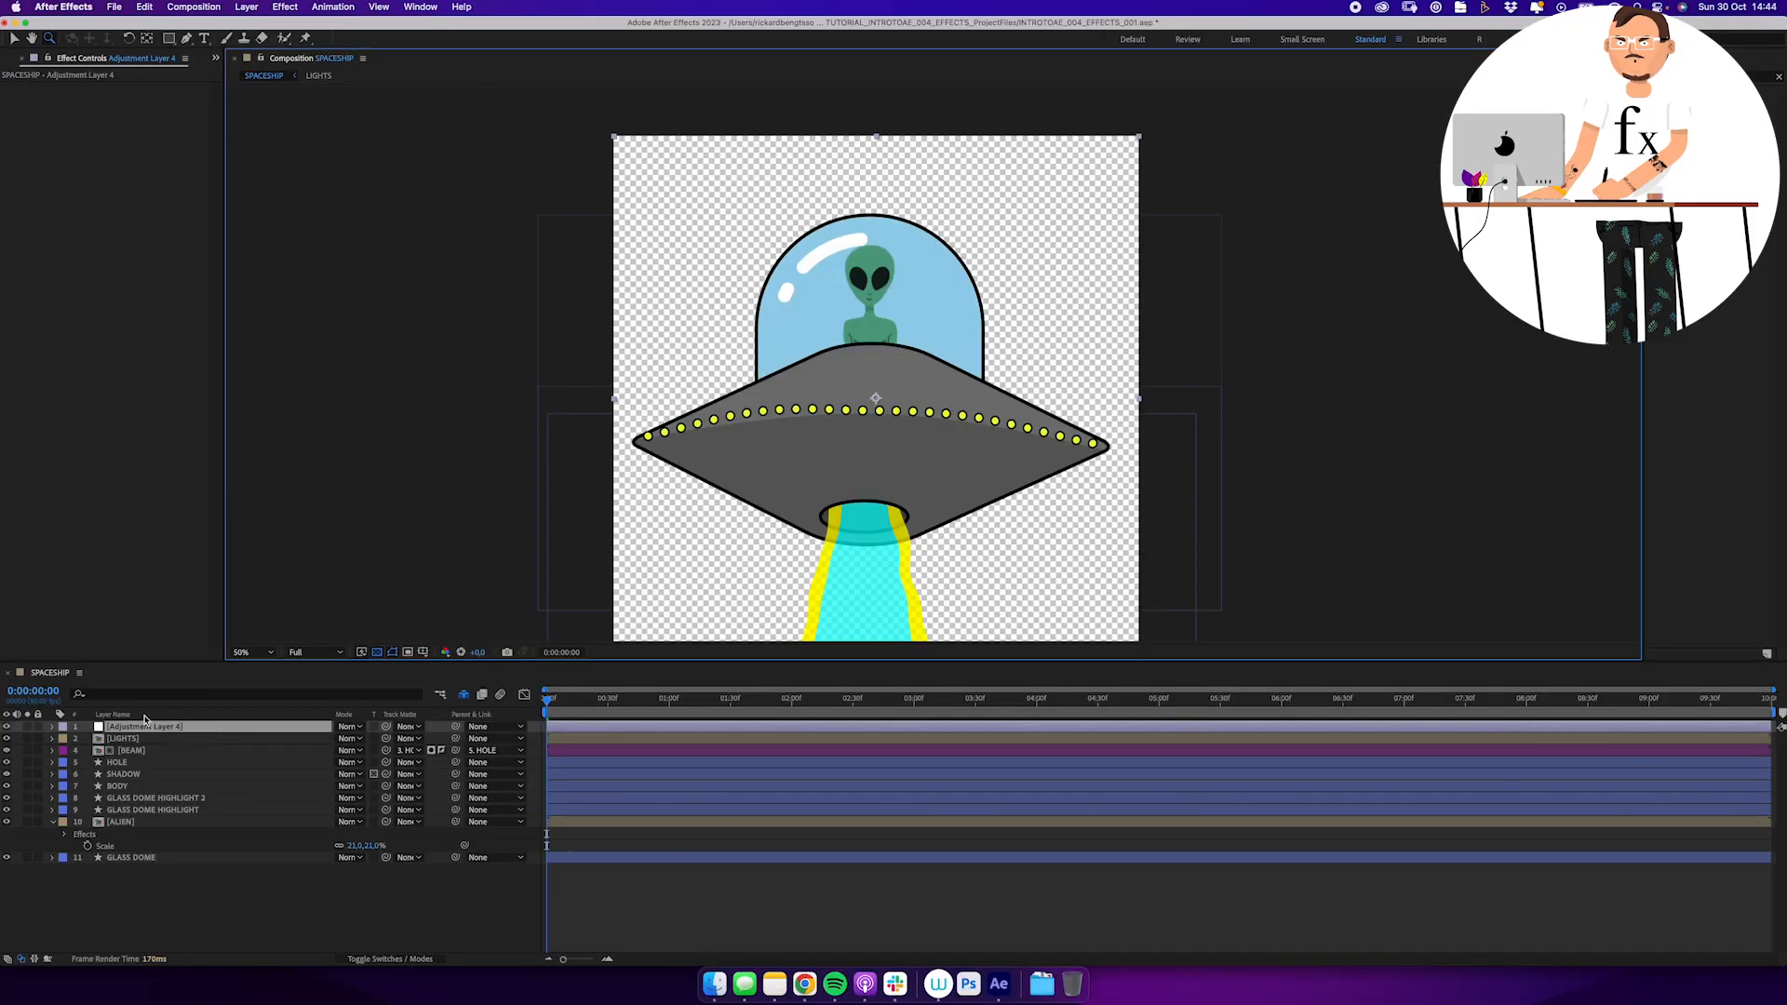
{"action": "left_click", "coordinate": [173, 729]}
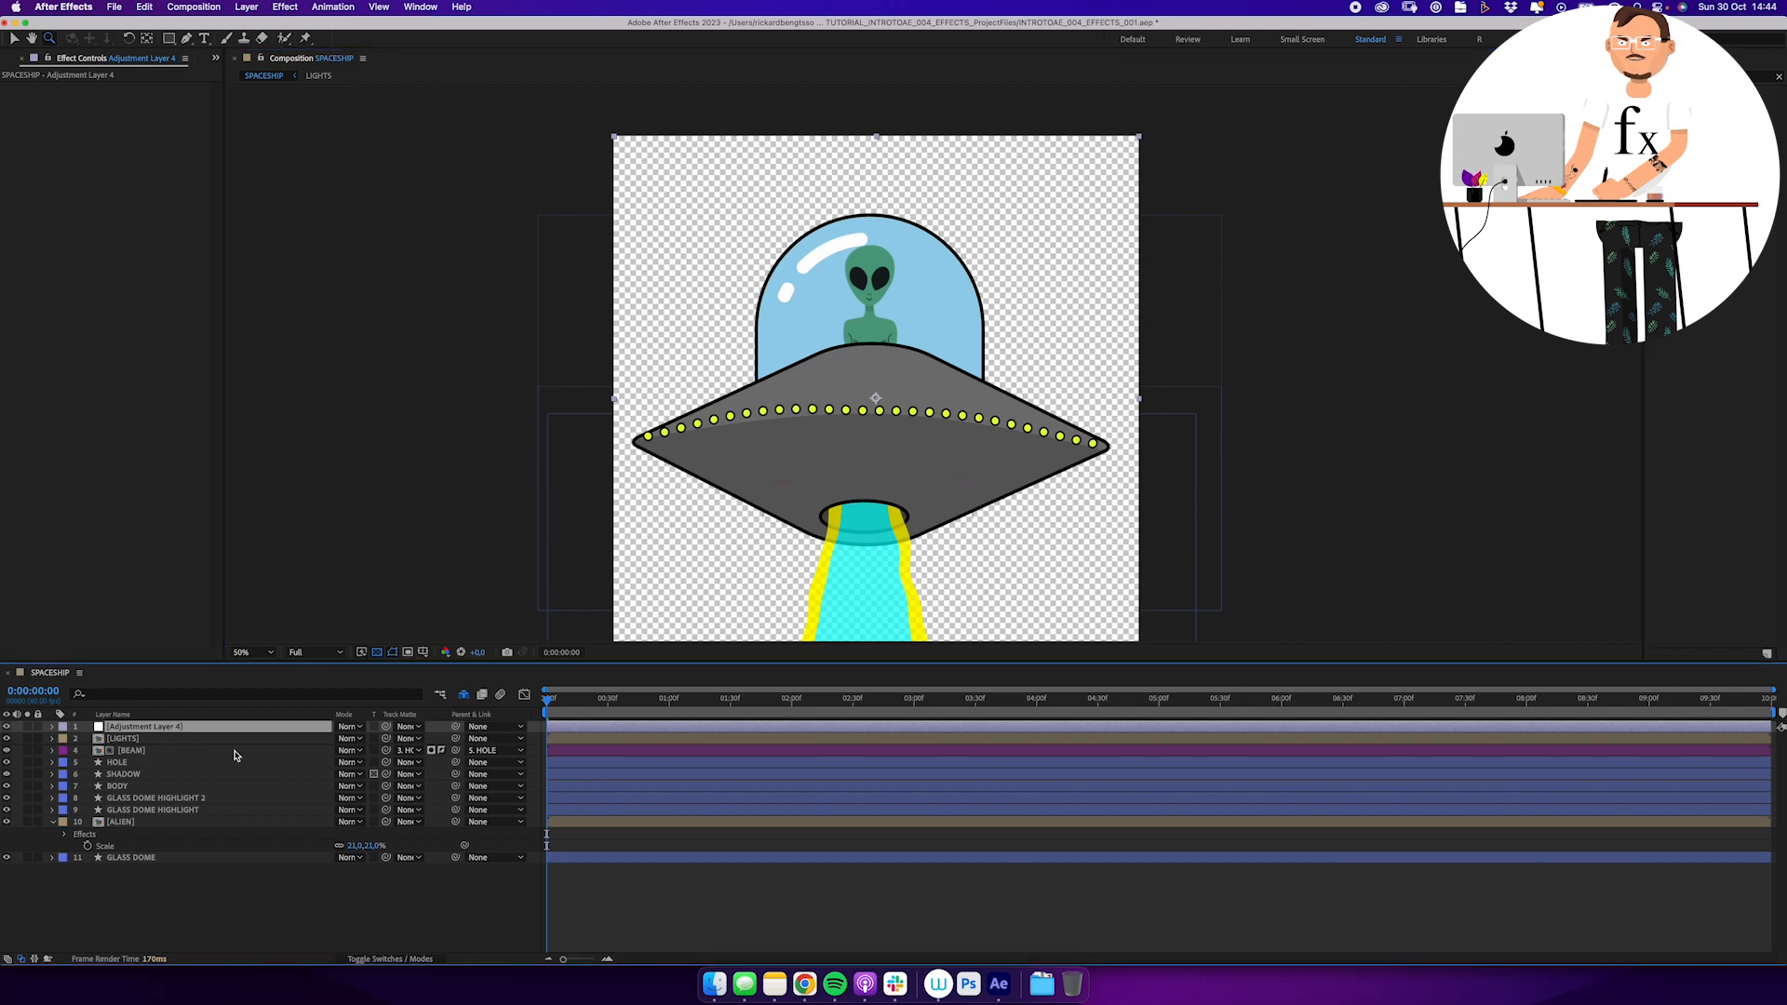
{"action": "key", "text": "Return"}
{"action": "type", "text": "GLOW"}
{"action": "key", "text": "Return"}
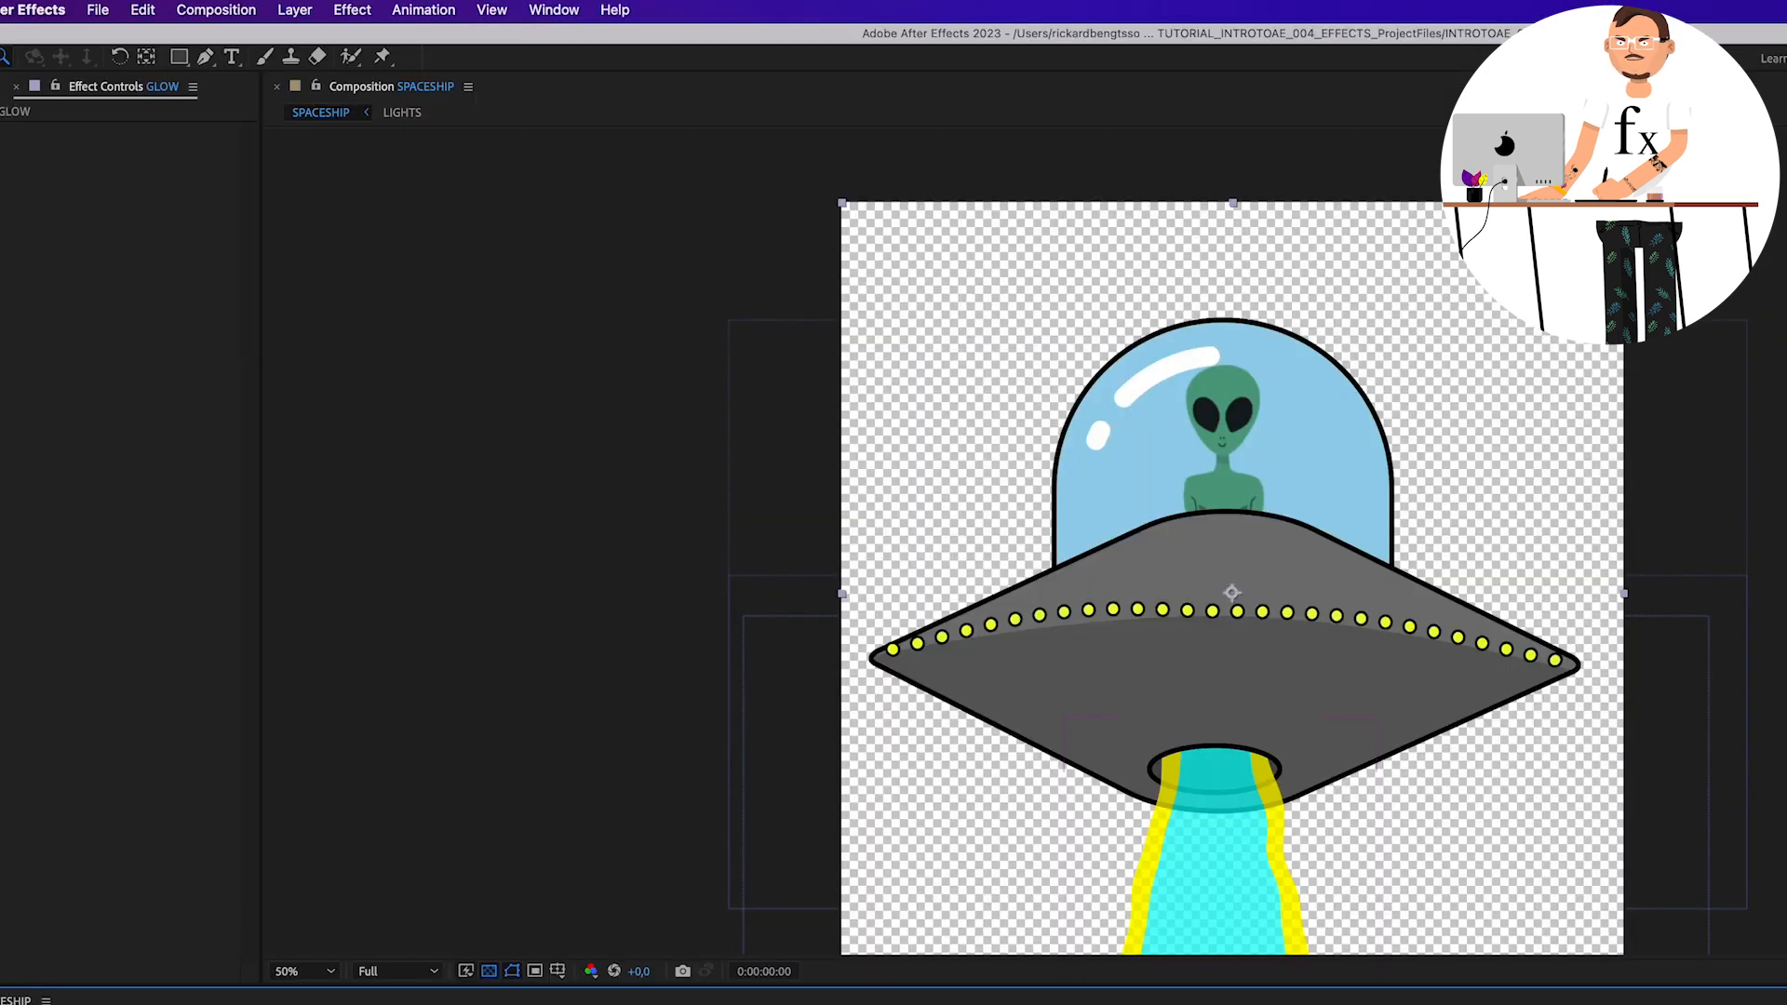
{"action": "left_click", "coordinate": [352, 9]}
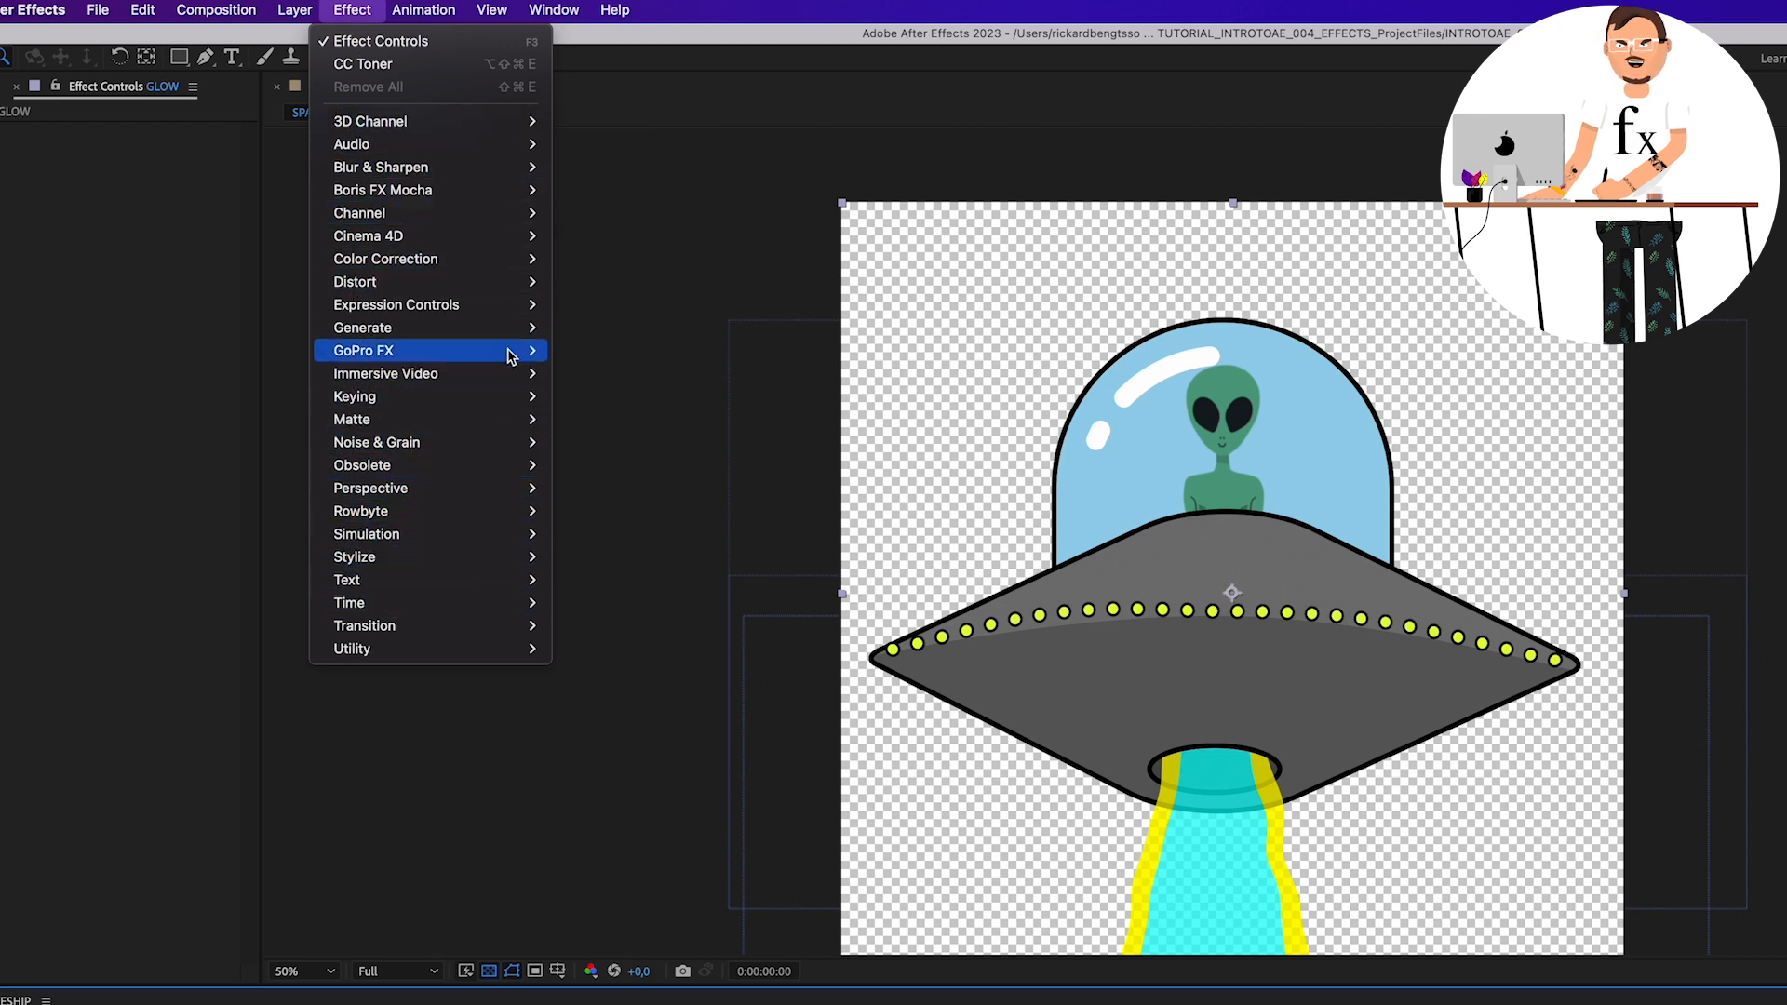
{"action": "mouse_move", "coordinate": [475, 129]}
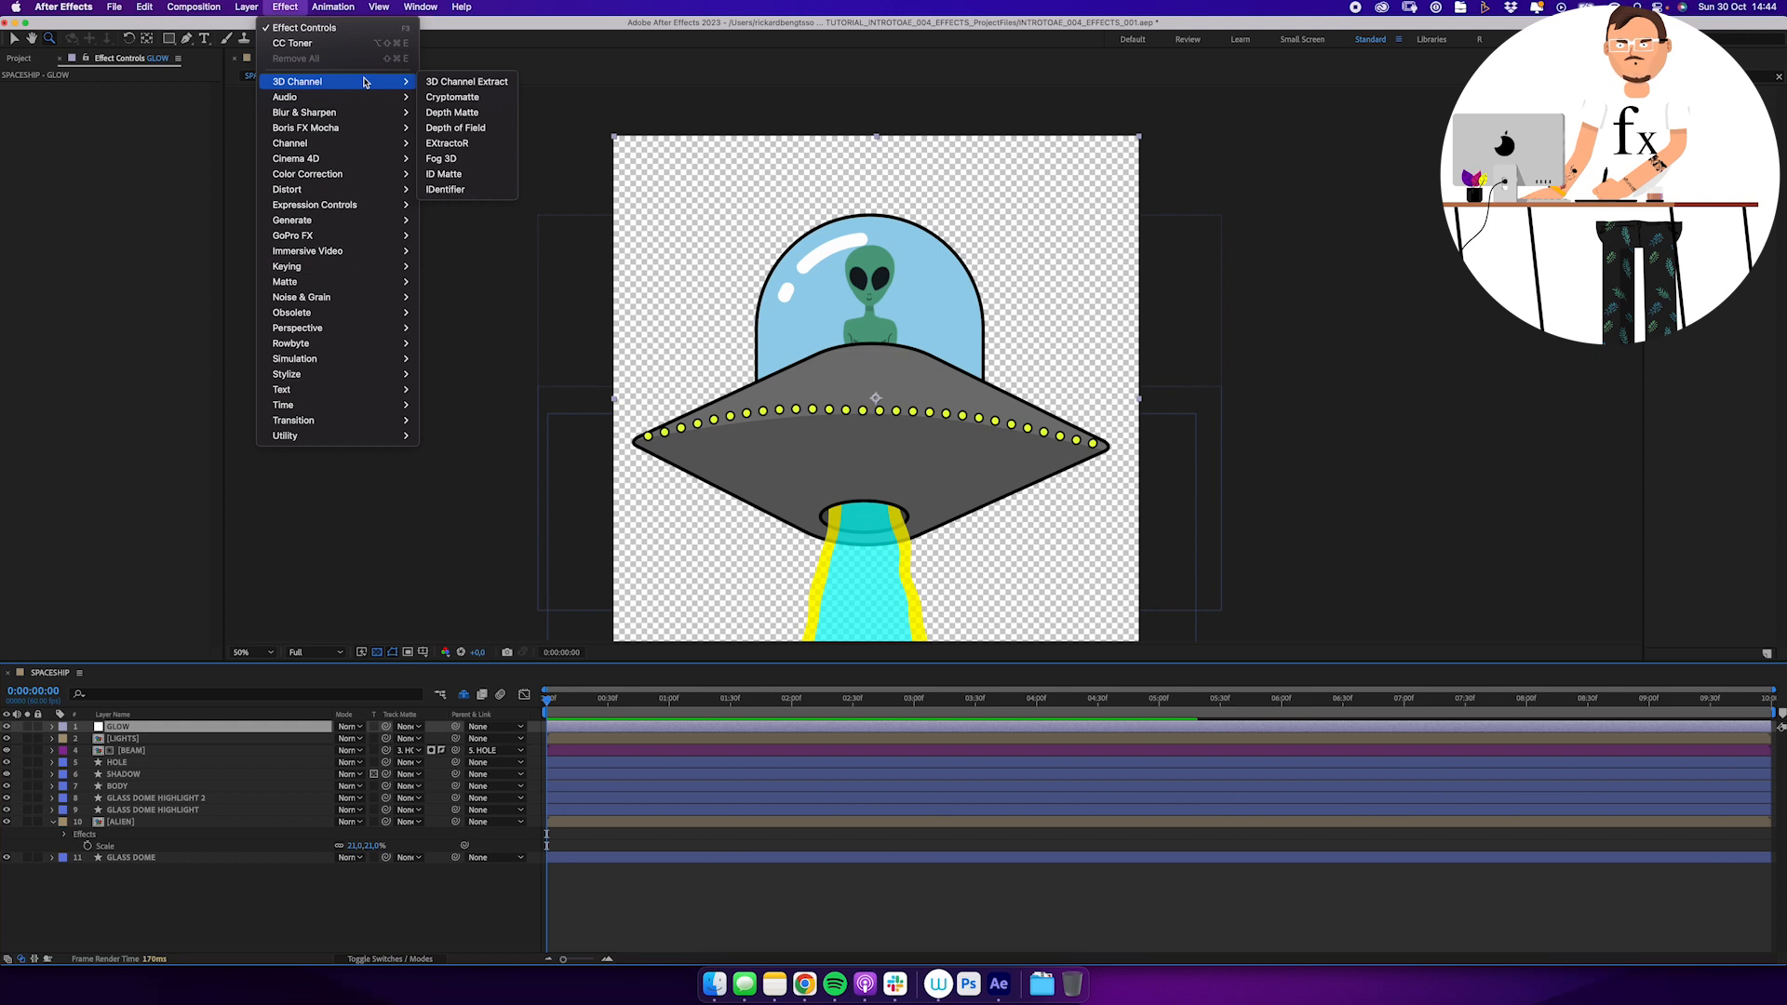
{"action": "key", "text": "Escape"}
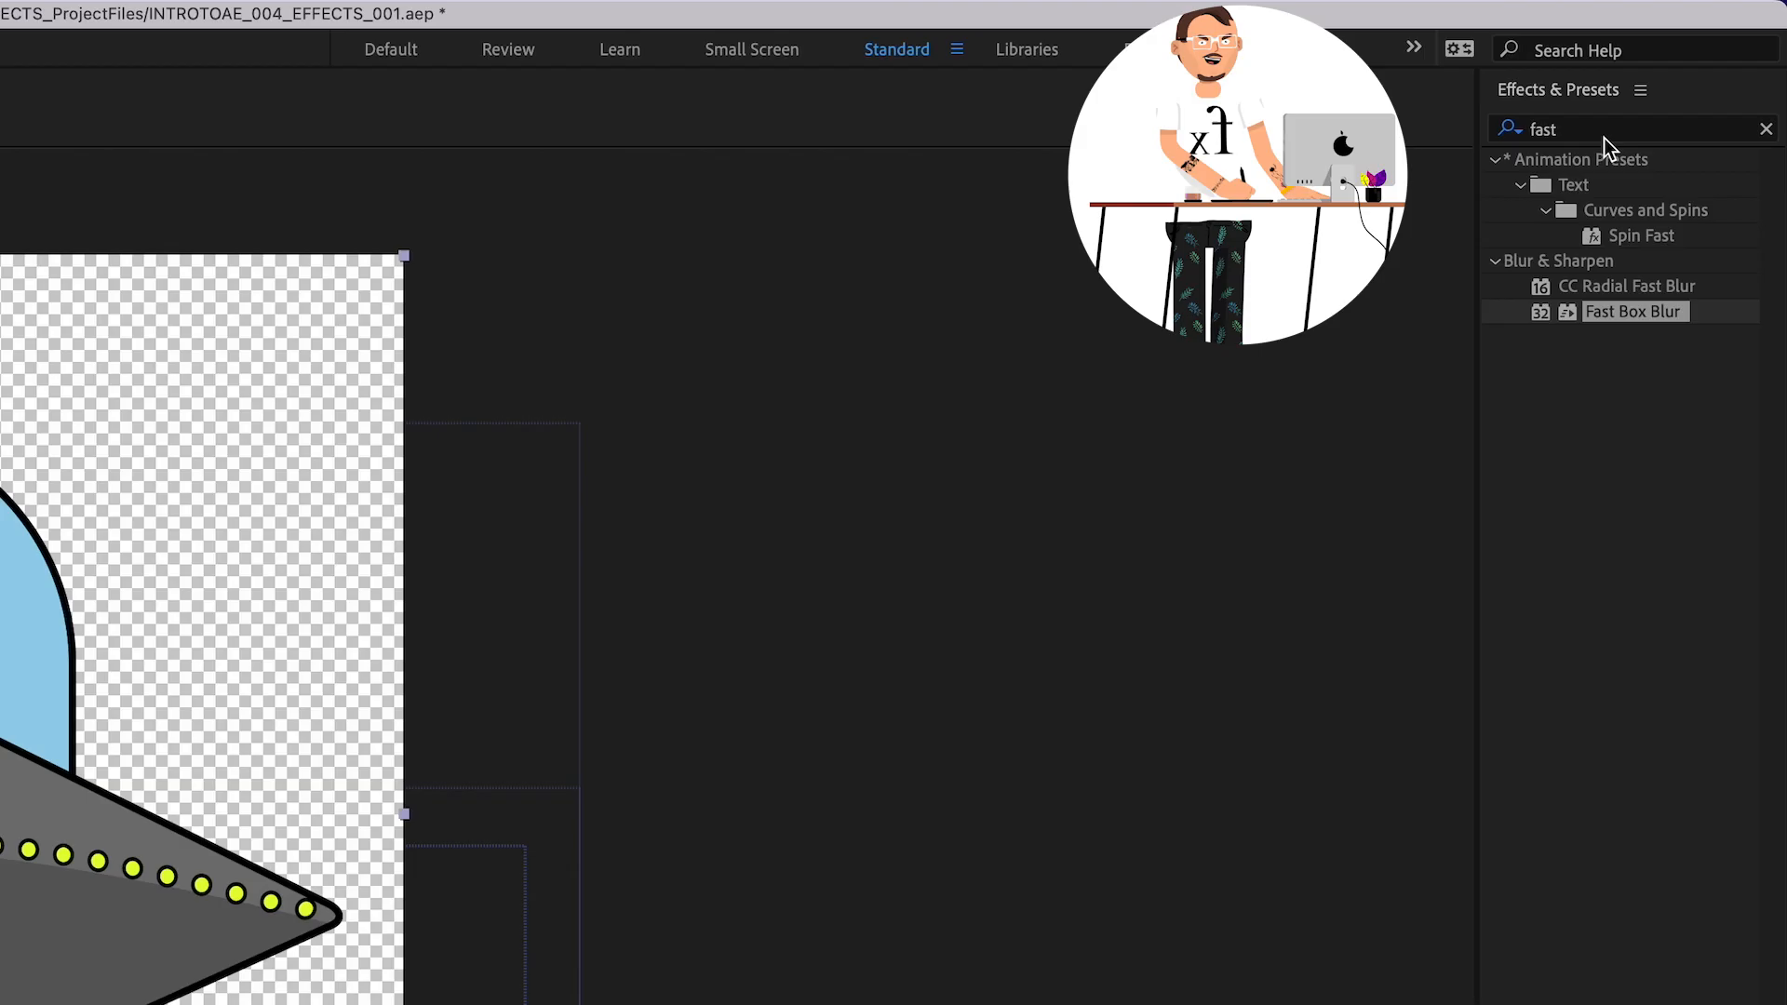
Add the Glow effect to the GLOW layer, sampling the beam's yellow edge for Color A and its cyan centre for Color B
{"action": "double_click", "coordinate": [1660, 76]}
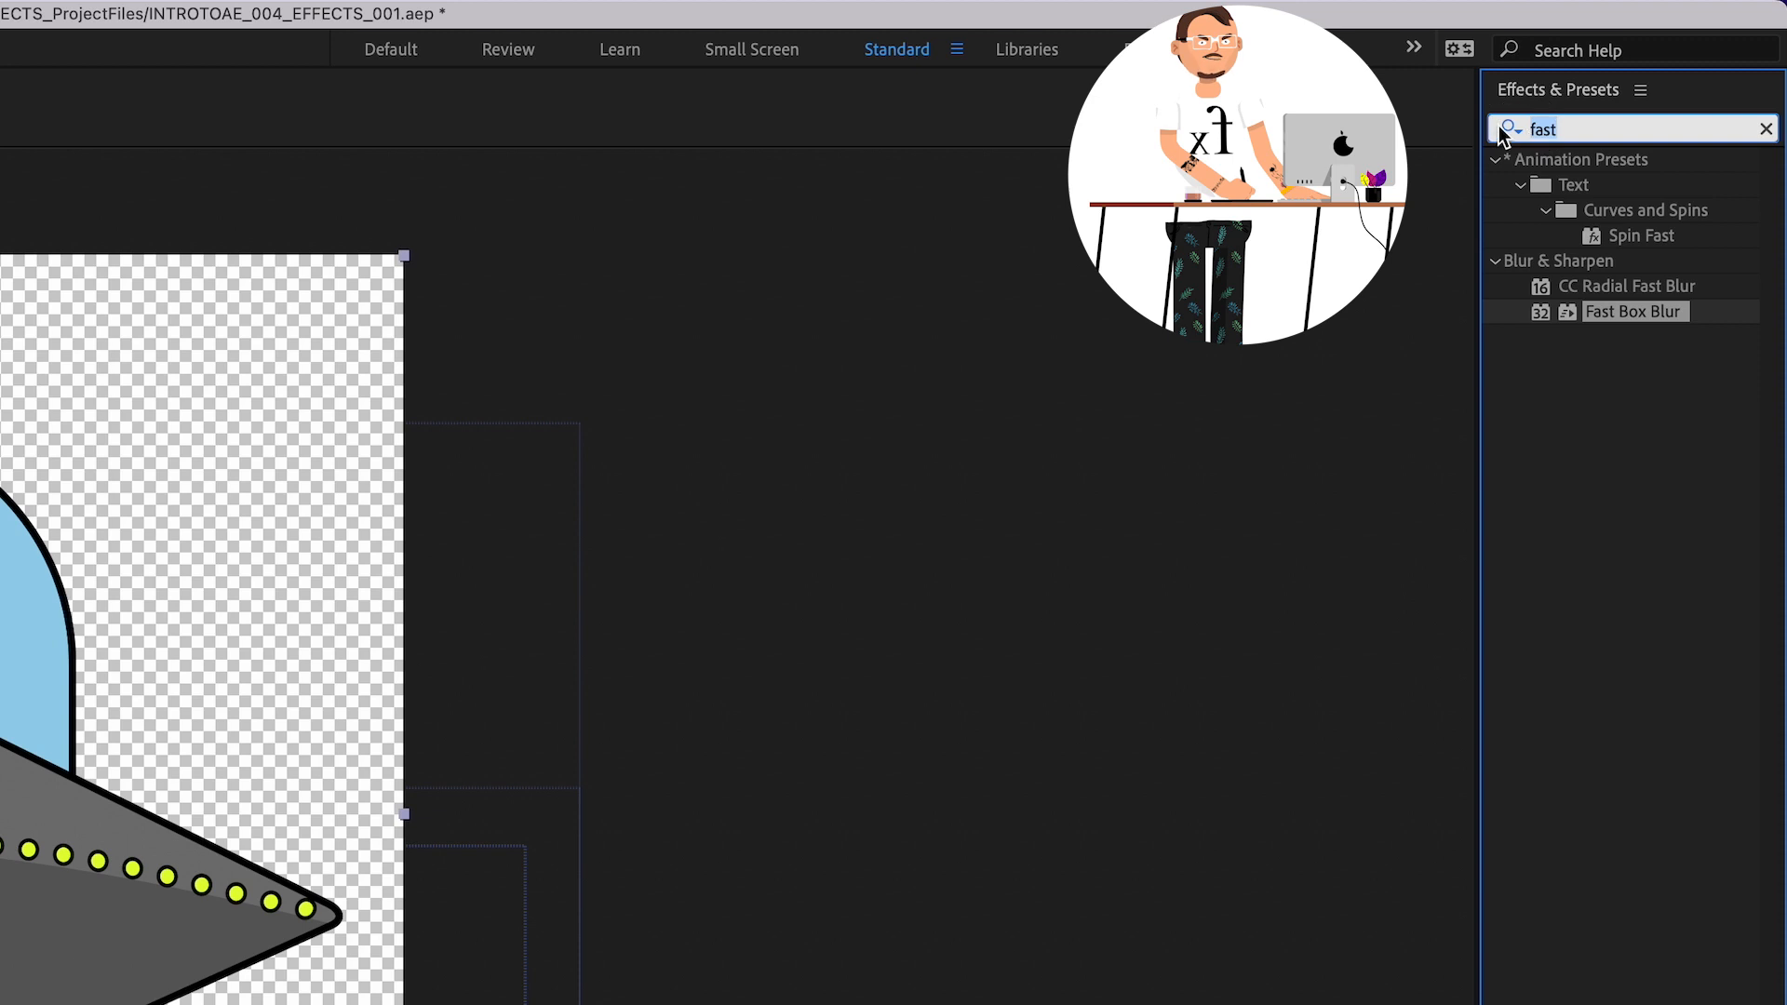
{"action": "type", "text": "glow"}
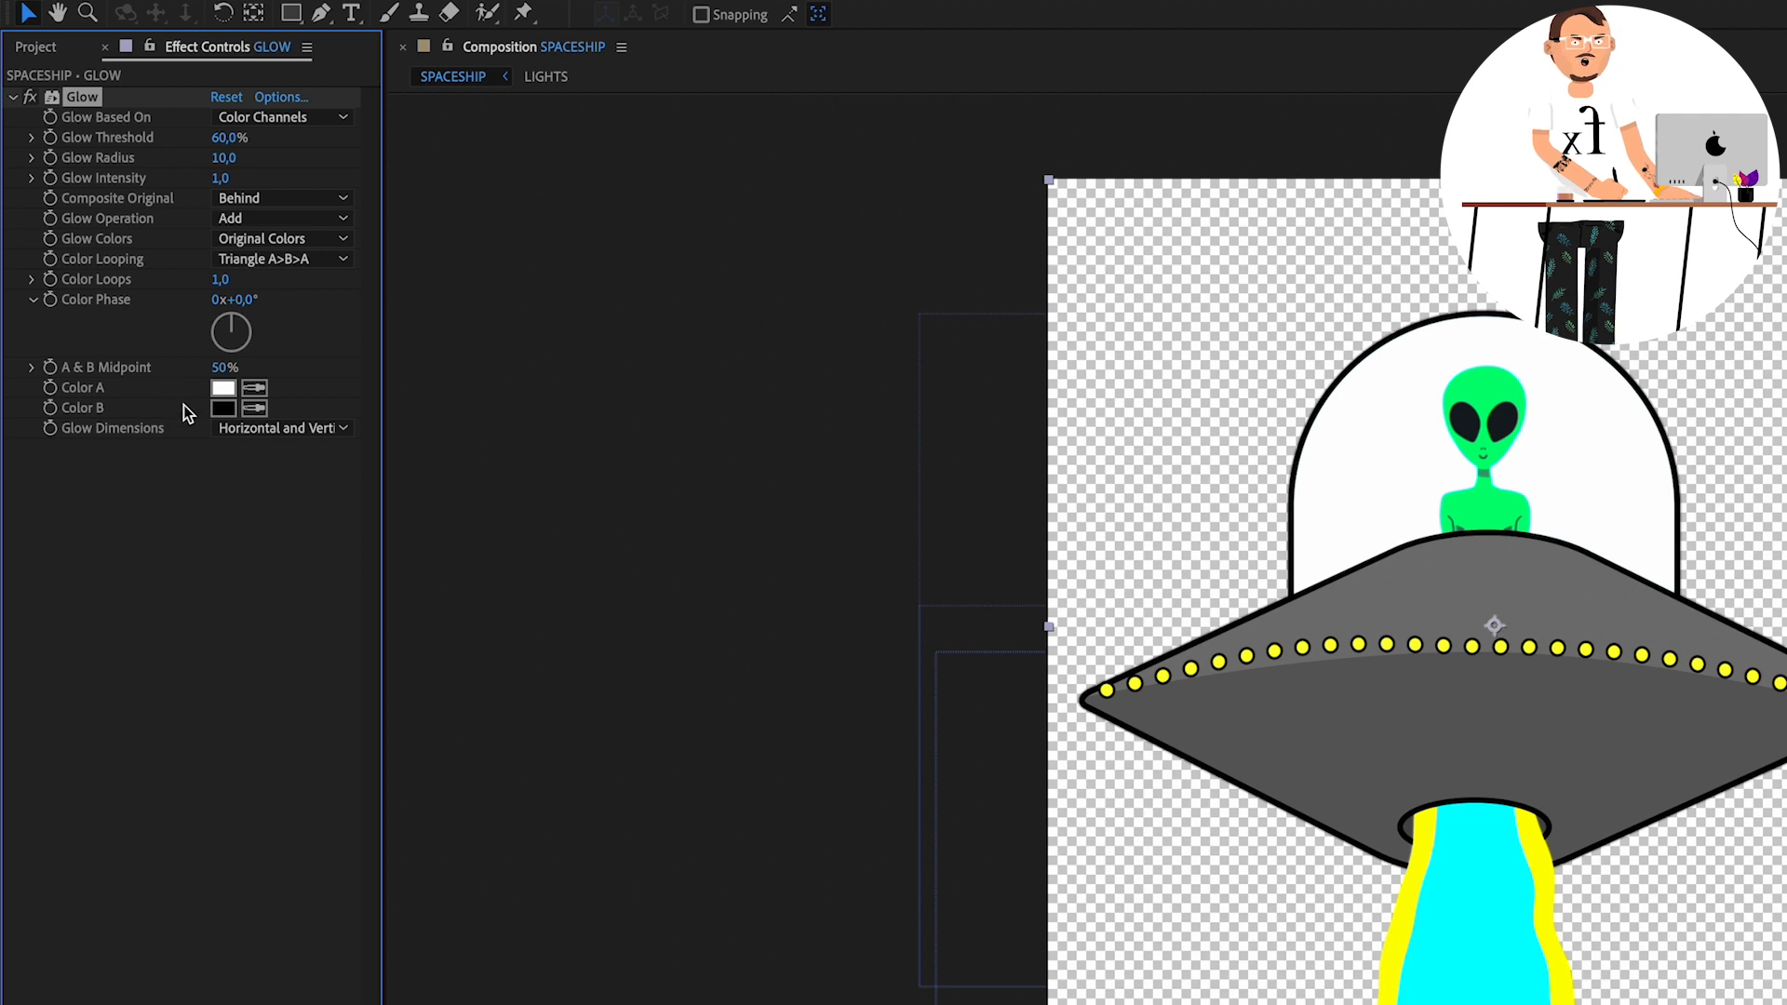
{"action": "left_click", "coordinate": [257, 387]}
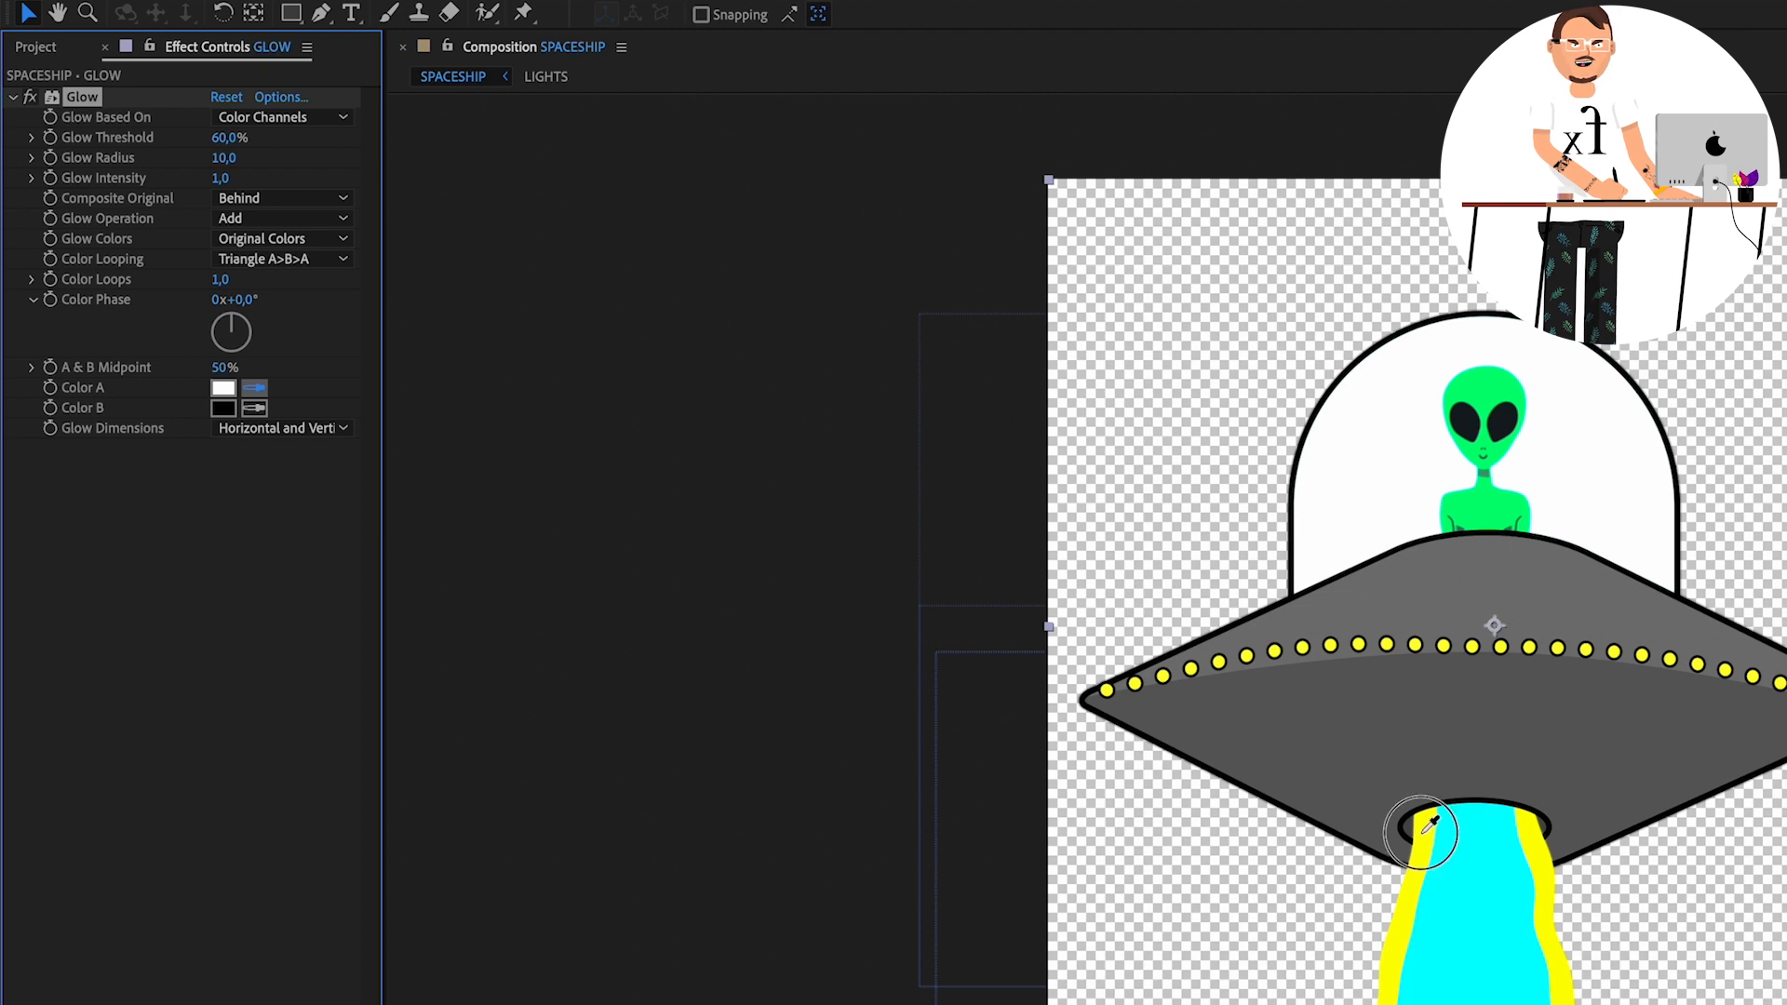
{"action": "left_click", "coordinate": [1418, 837]}
{"action": "left_click", "coordinate": [254, 407]}
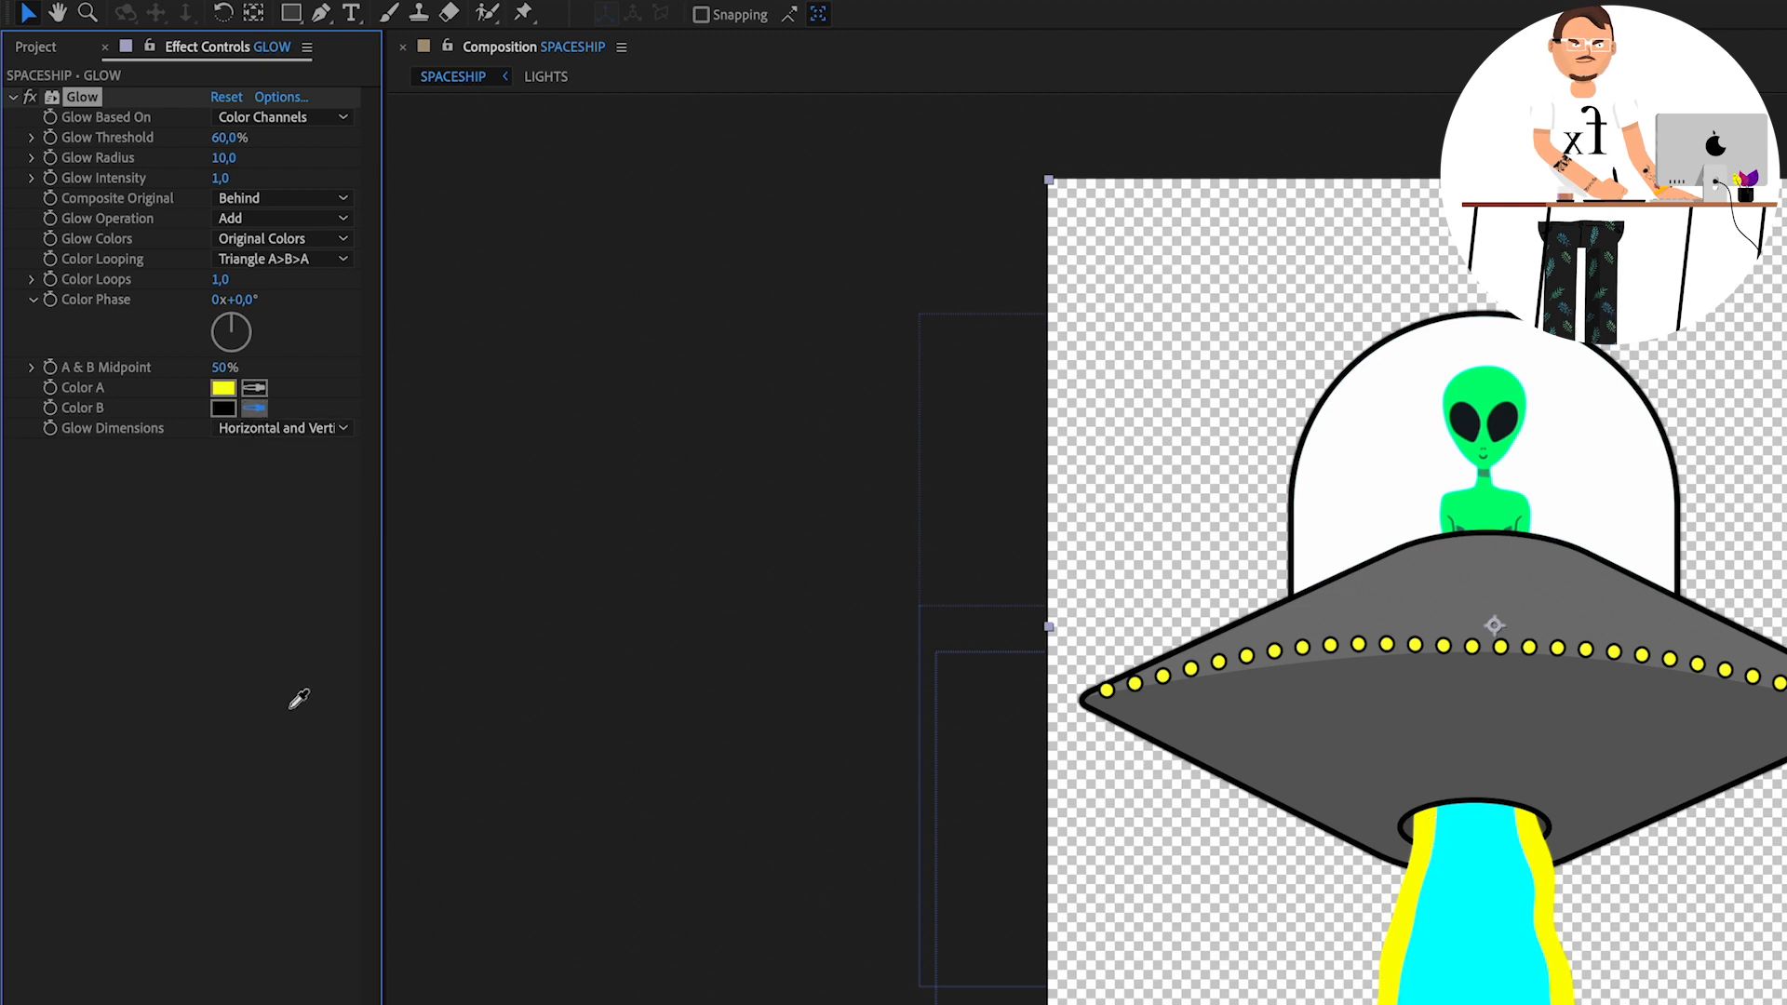
{"action": "left_click", "coordinate": [1486, 824]}
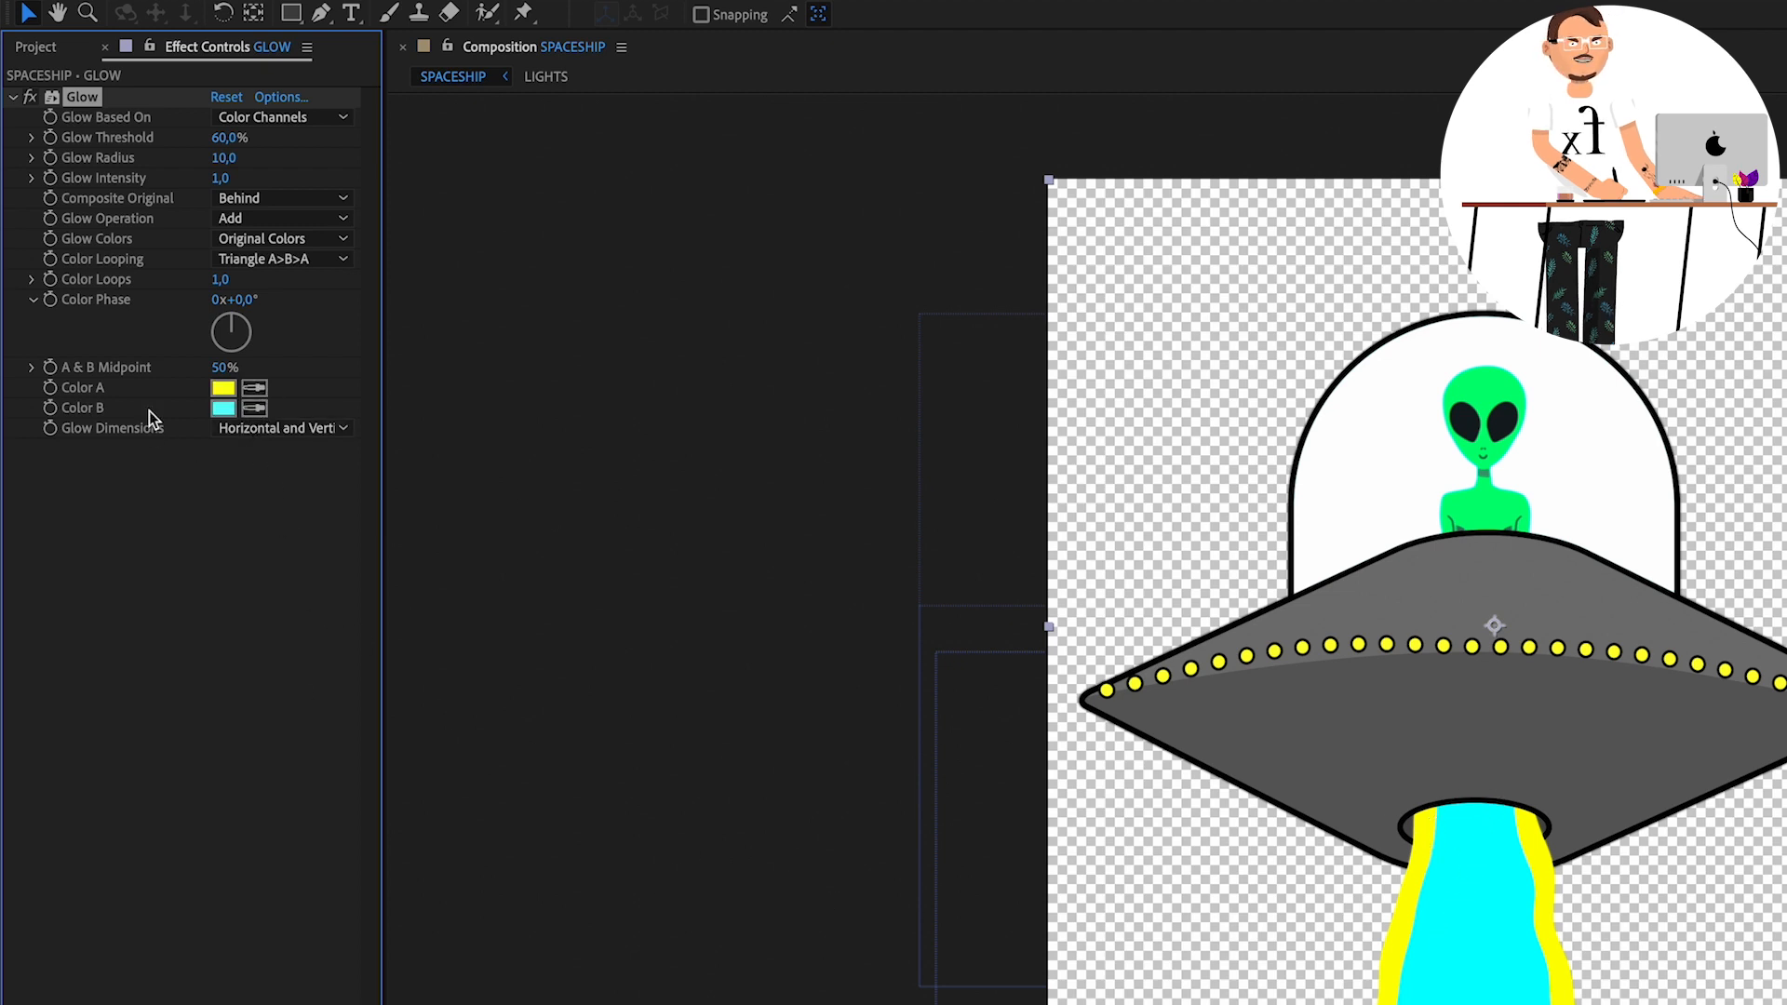
Set the Glow Threshold to 91%, the Glow Radius to 134 and Glow Colors to A & B Colors
{"action": "mouse_move", "coordinate": [230, 149]}
{"action": "left_mouse_down"}
{"action": "mouse_move", "coordinate": [298, 147]}
{"action": "mouse_move", "coordinate": [236, 141]}
{"action": "mouse_move", "coordinate": [266, 152]}
{"action": "left_mouse_up"}
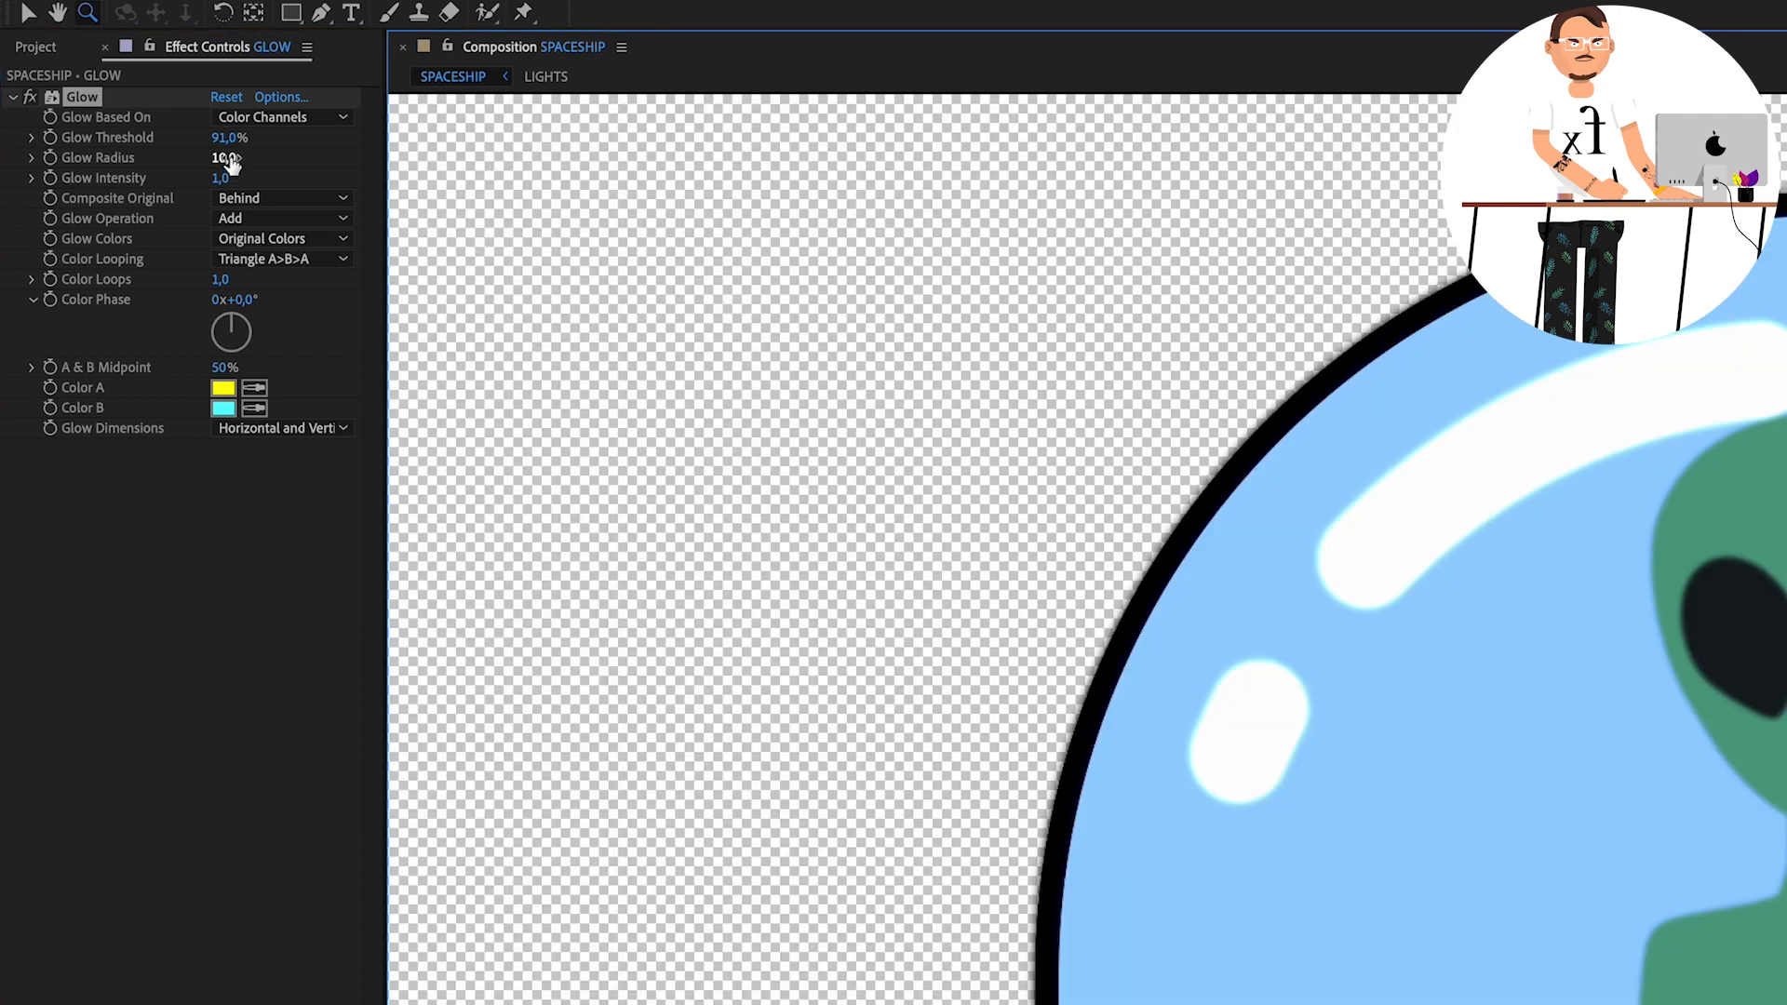
{"action": "left_click_drag", "start_coordinate": [229, 163], "coordinate": [387, 164]}
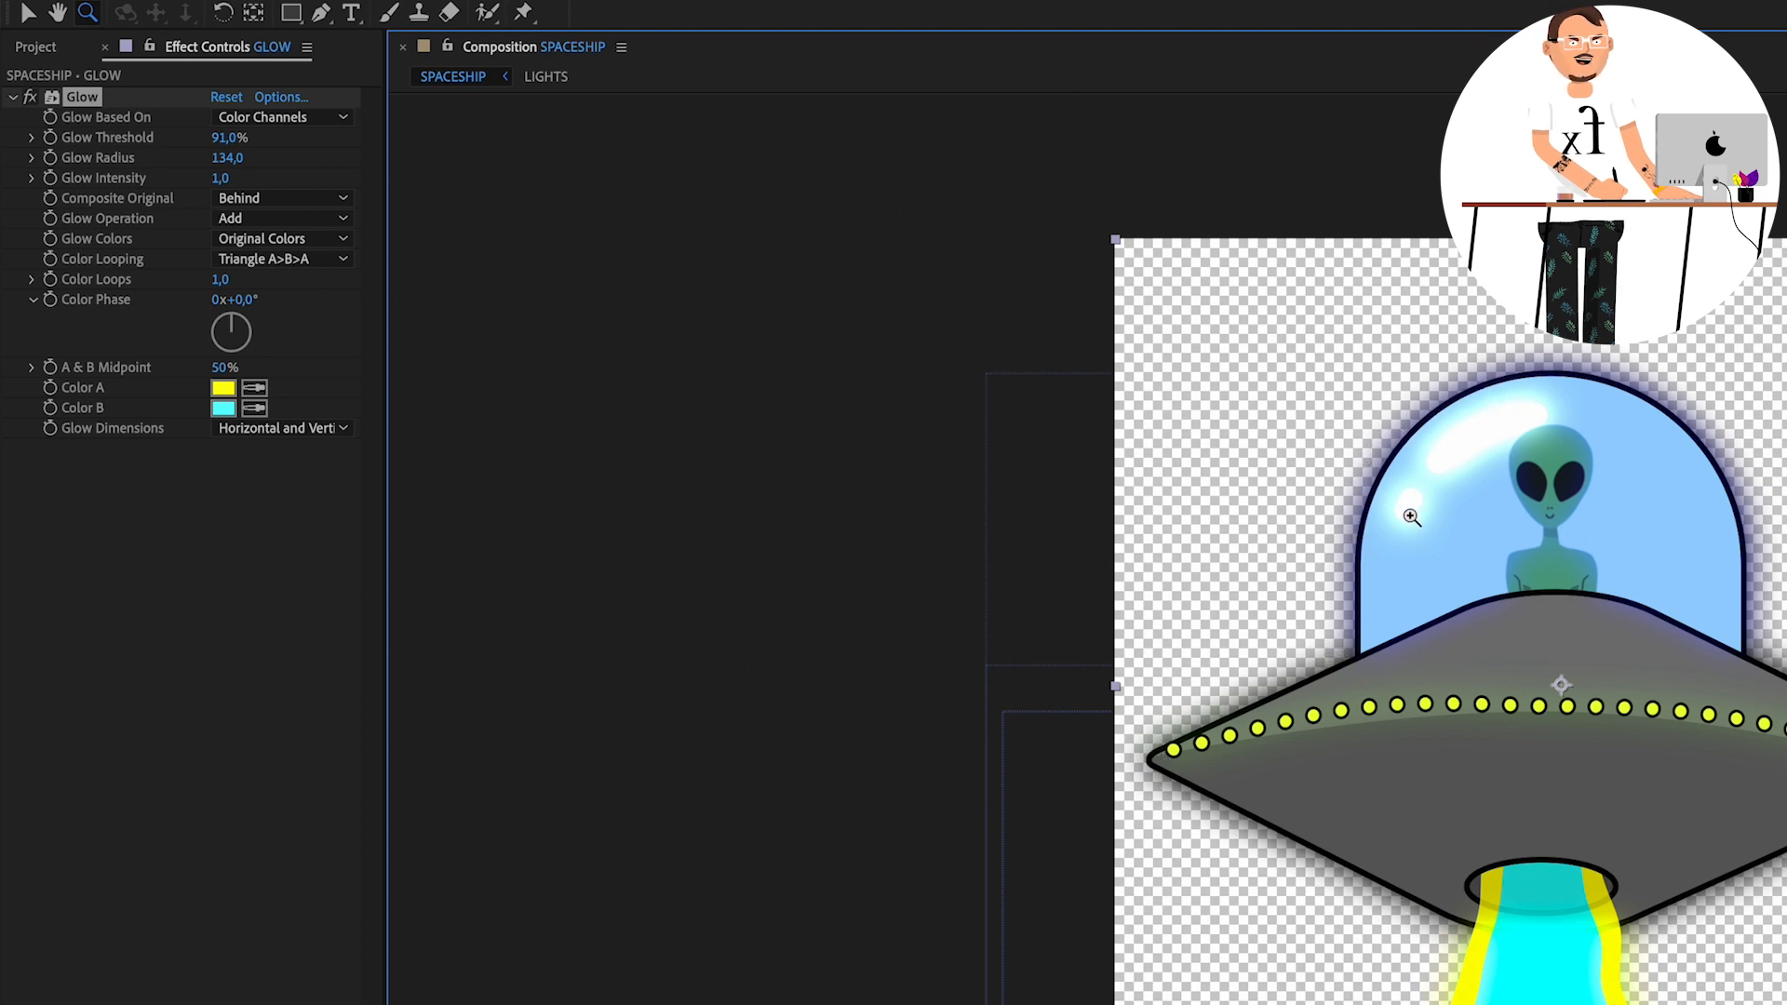
{"action": "left_click", "coordinate": [331, 244]}
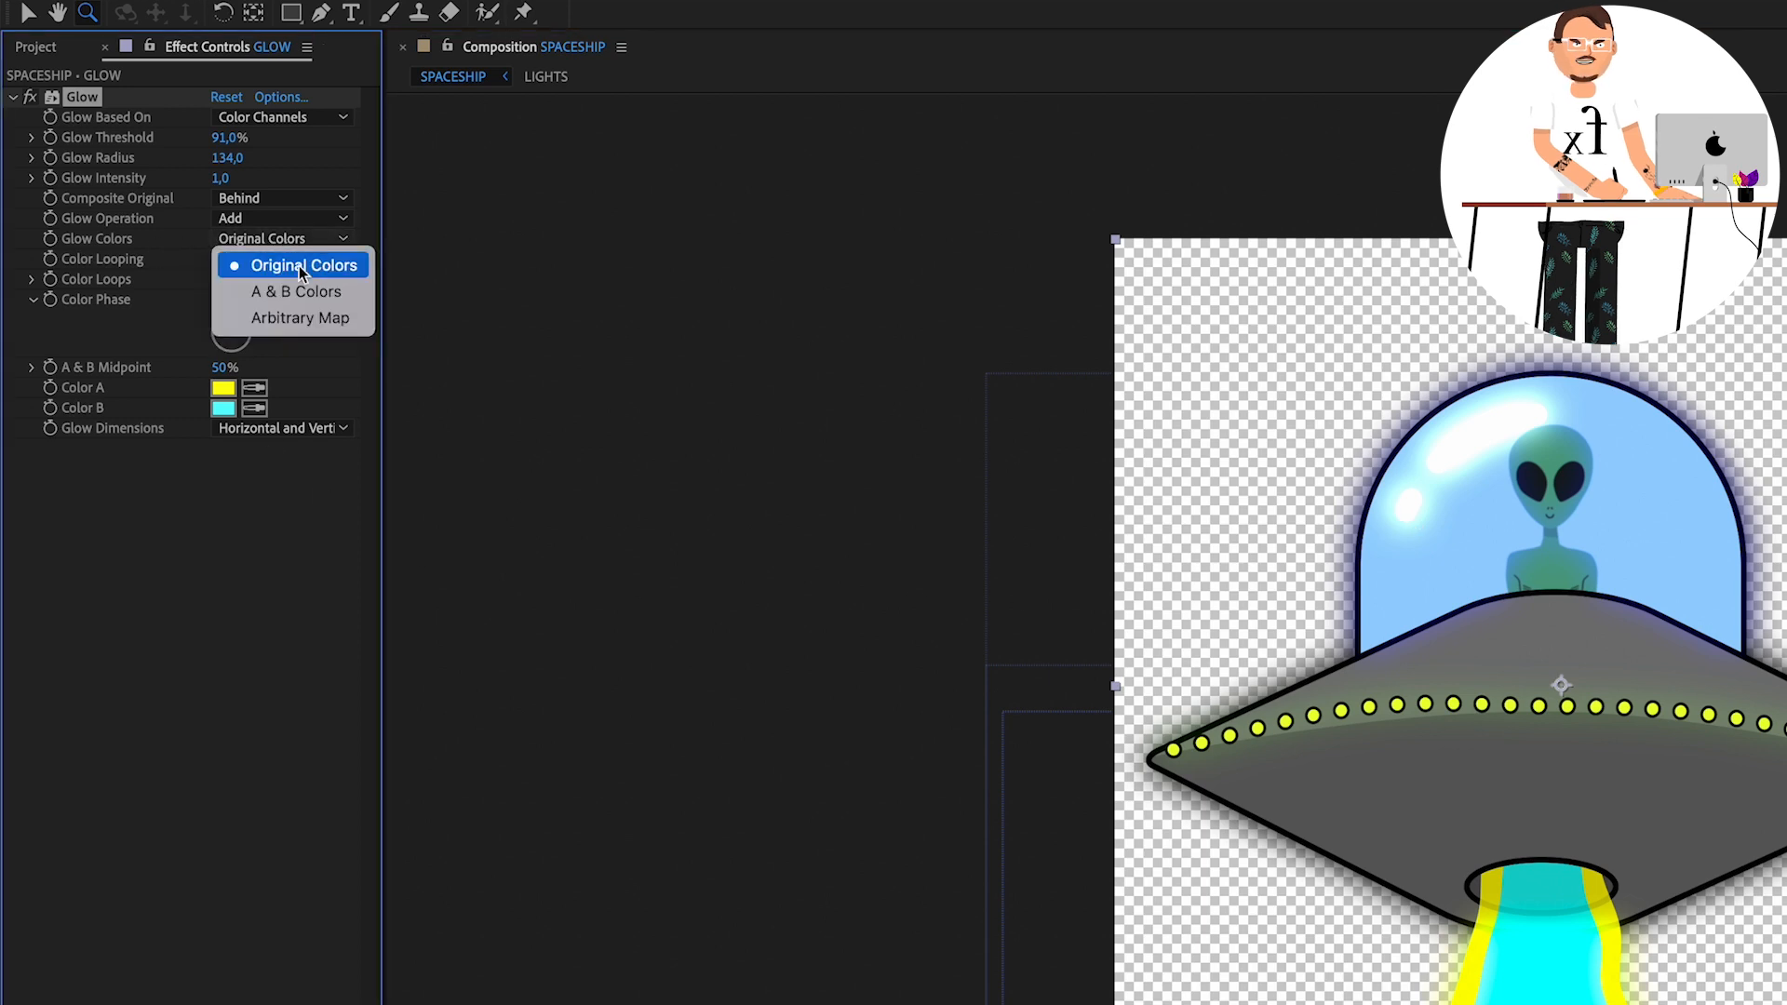
{"action": "left_click", "coordinate": [326, 296]}
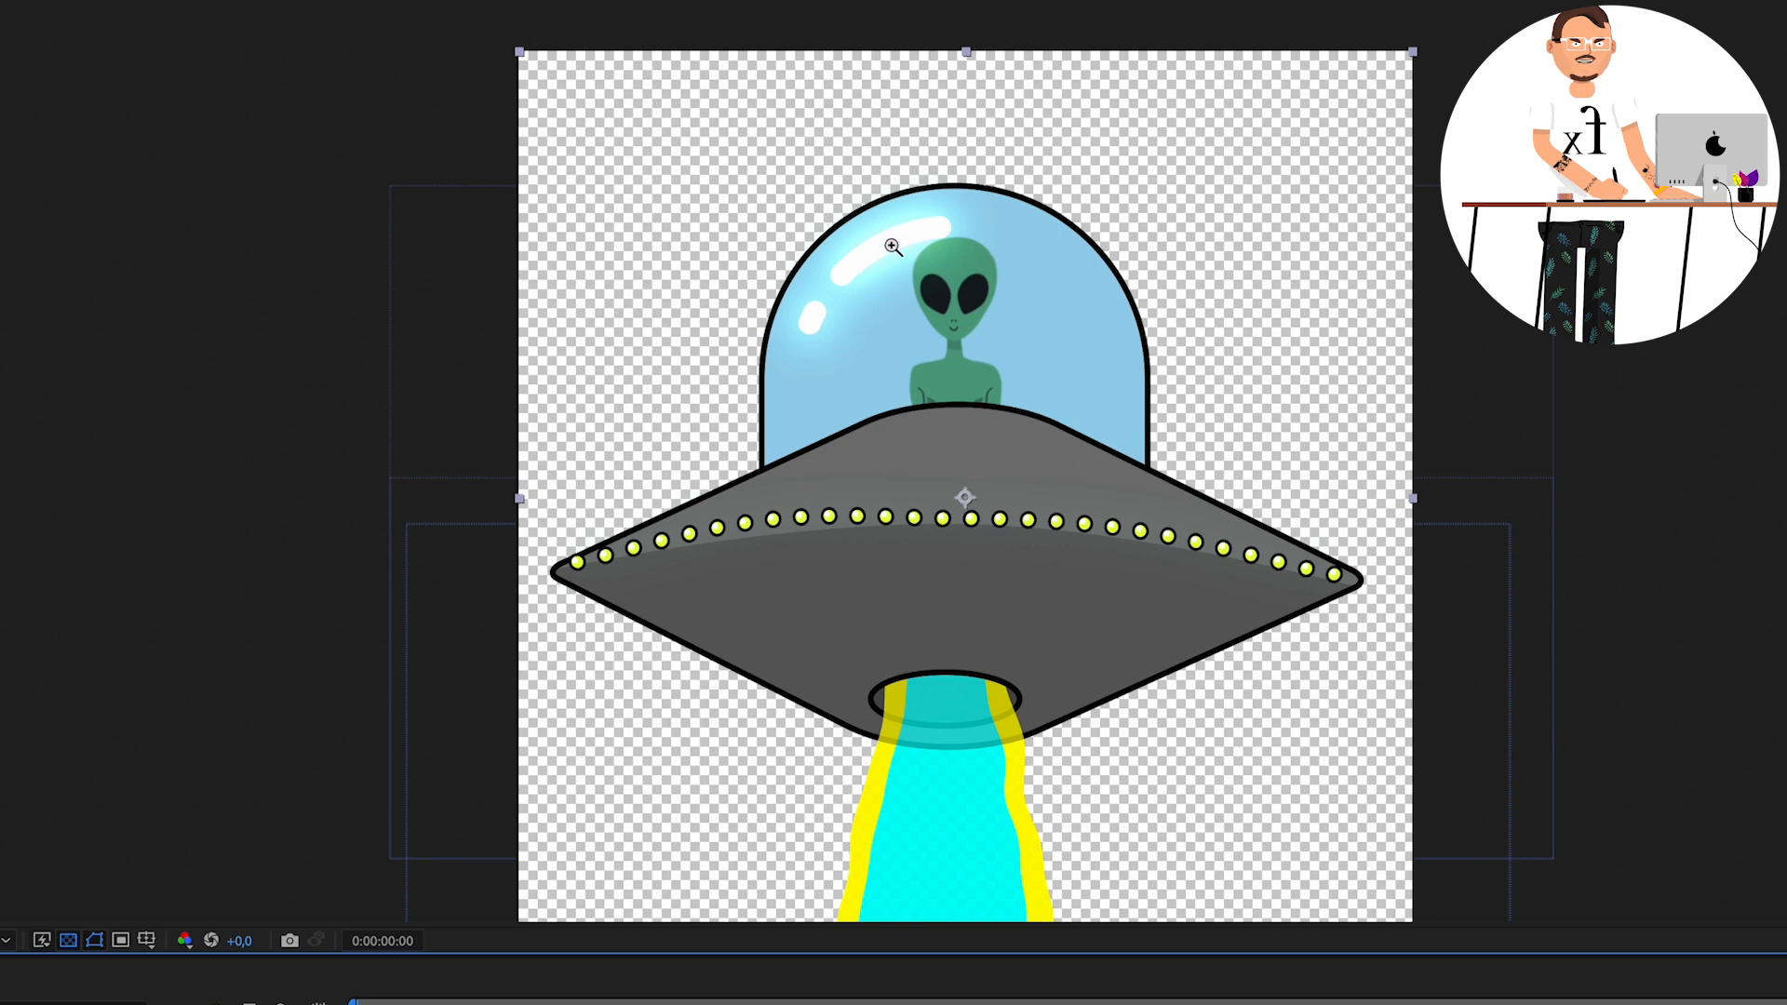
Examine the glow around the dome highlights up close and across the whole spaceship
{"action": "left_click", "coordinate": [911, 265]}
{"action": "left_click", "coordinate": [1101, 345], "text": "alt"}
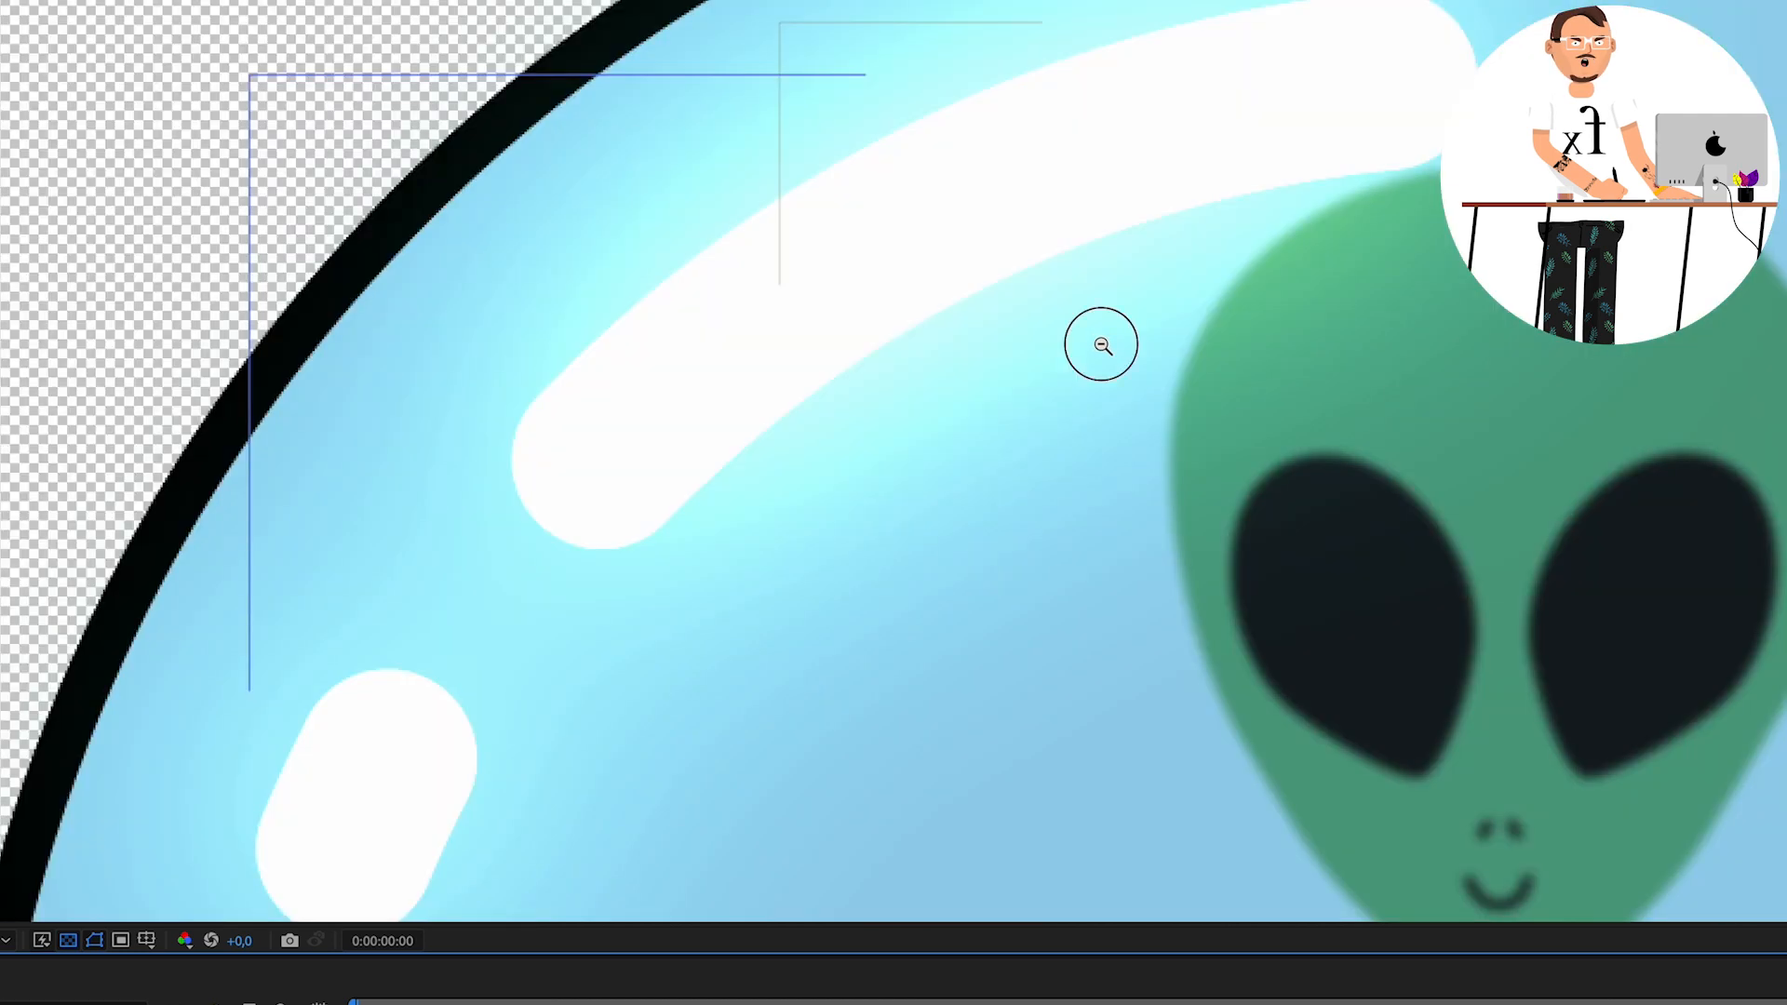
{"action": "left_click", "coordinate": [1101, 344], "text": "alt"}
{"action": "left_click", "coordinate": [1101, 345], "text": "alt"}
{"action": "left_click", "coordinate": [1101, 344], "text": "alt"}
{"action": "left_click_drag", "start_coordinate": [1098, 669], "coordinate": [1014, 389]}
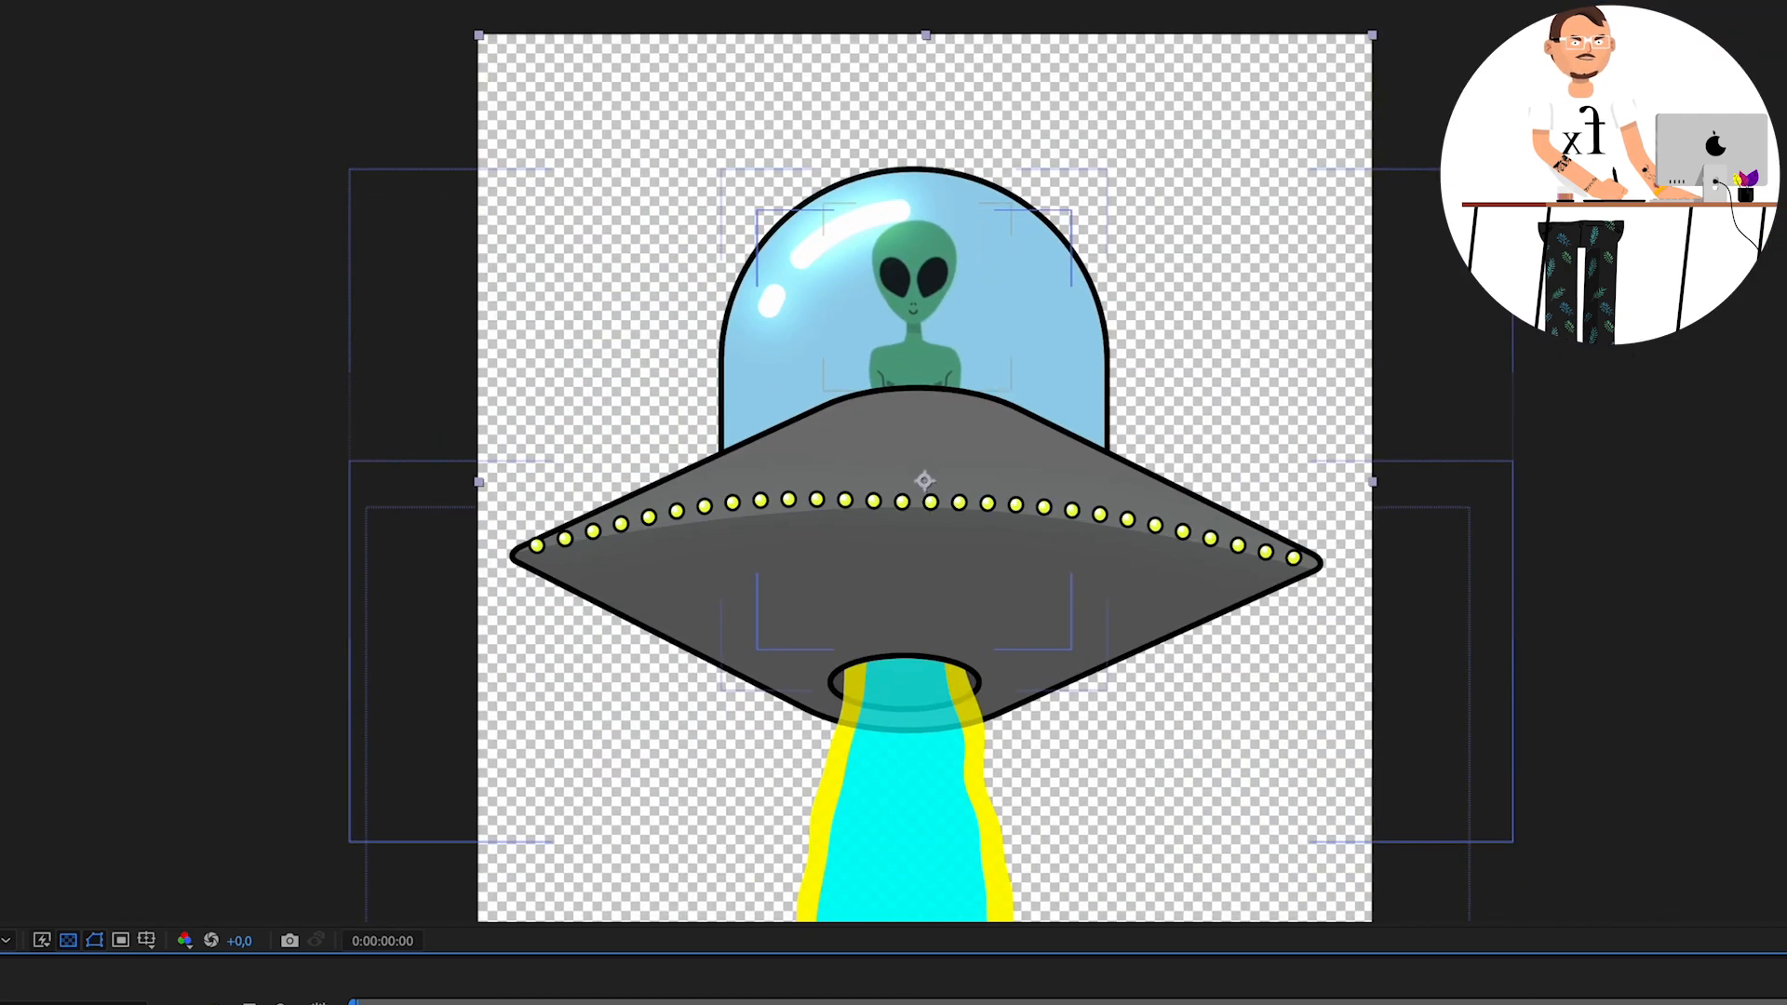
{"action": "left_click", "coordinate": [2, 382]}
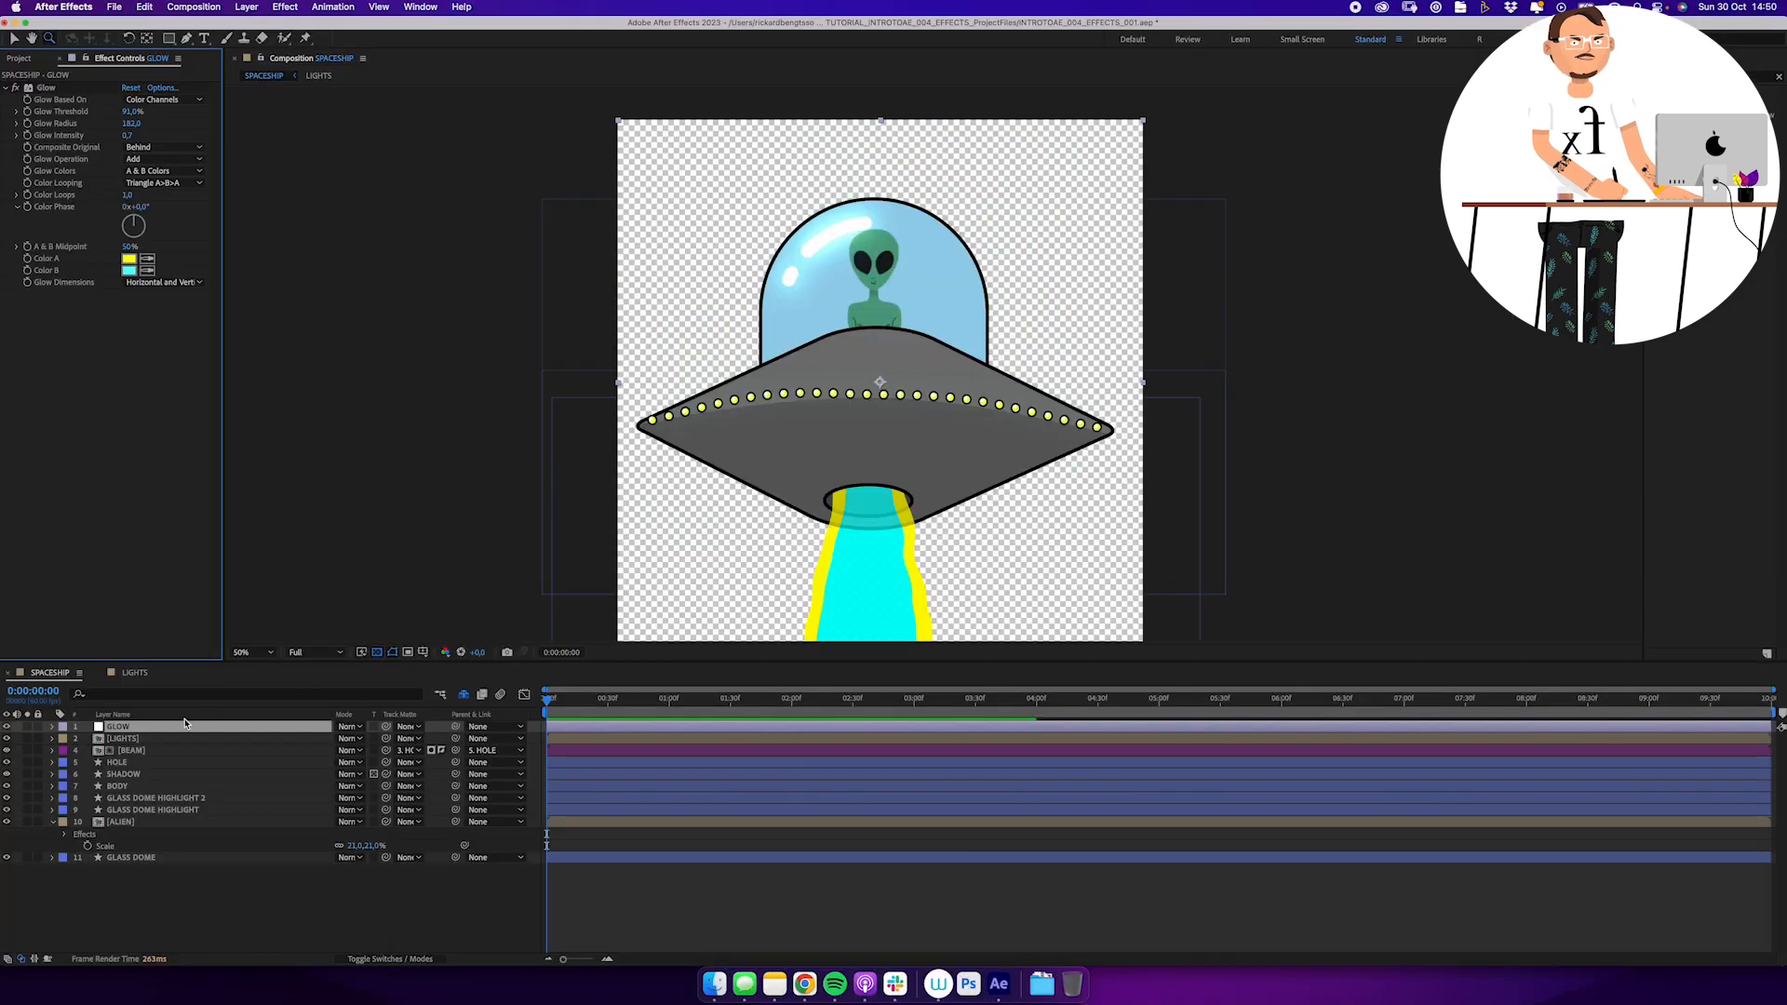
Rename the GLOW adjustment layer to GLOW-TOP
{"action": "left_click", "coordinate": [164, 727]}
{"action": "key", "text": "Return"}
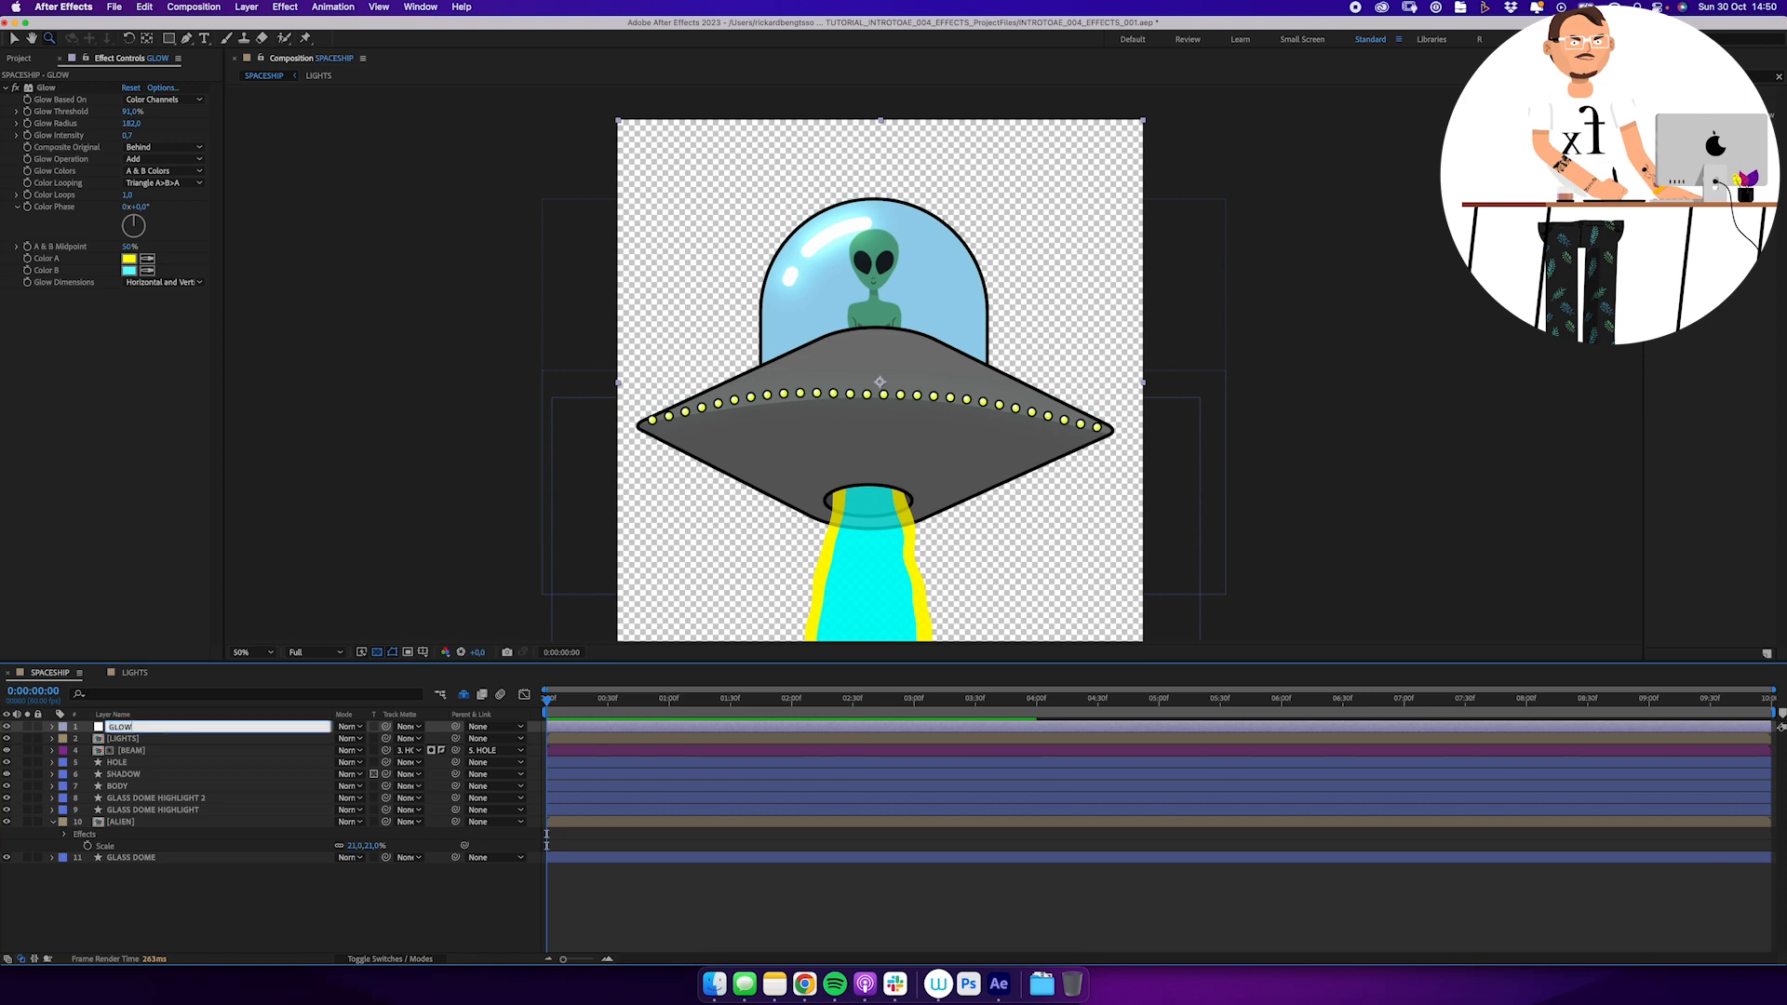
{"action": "type", "text": "-TOP"}
{"action": "key", "text": "Return"}
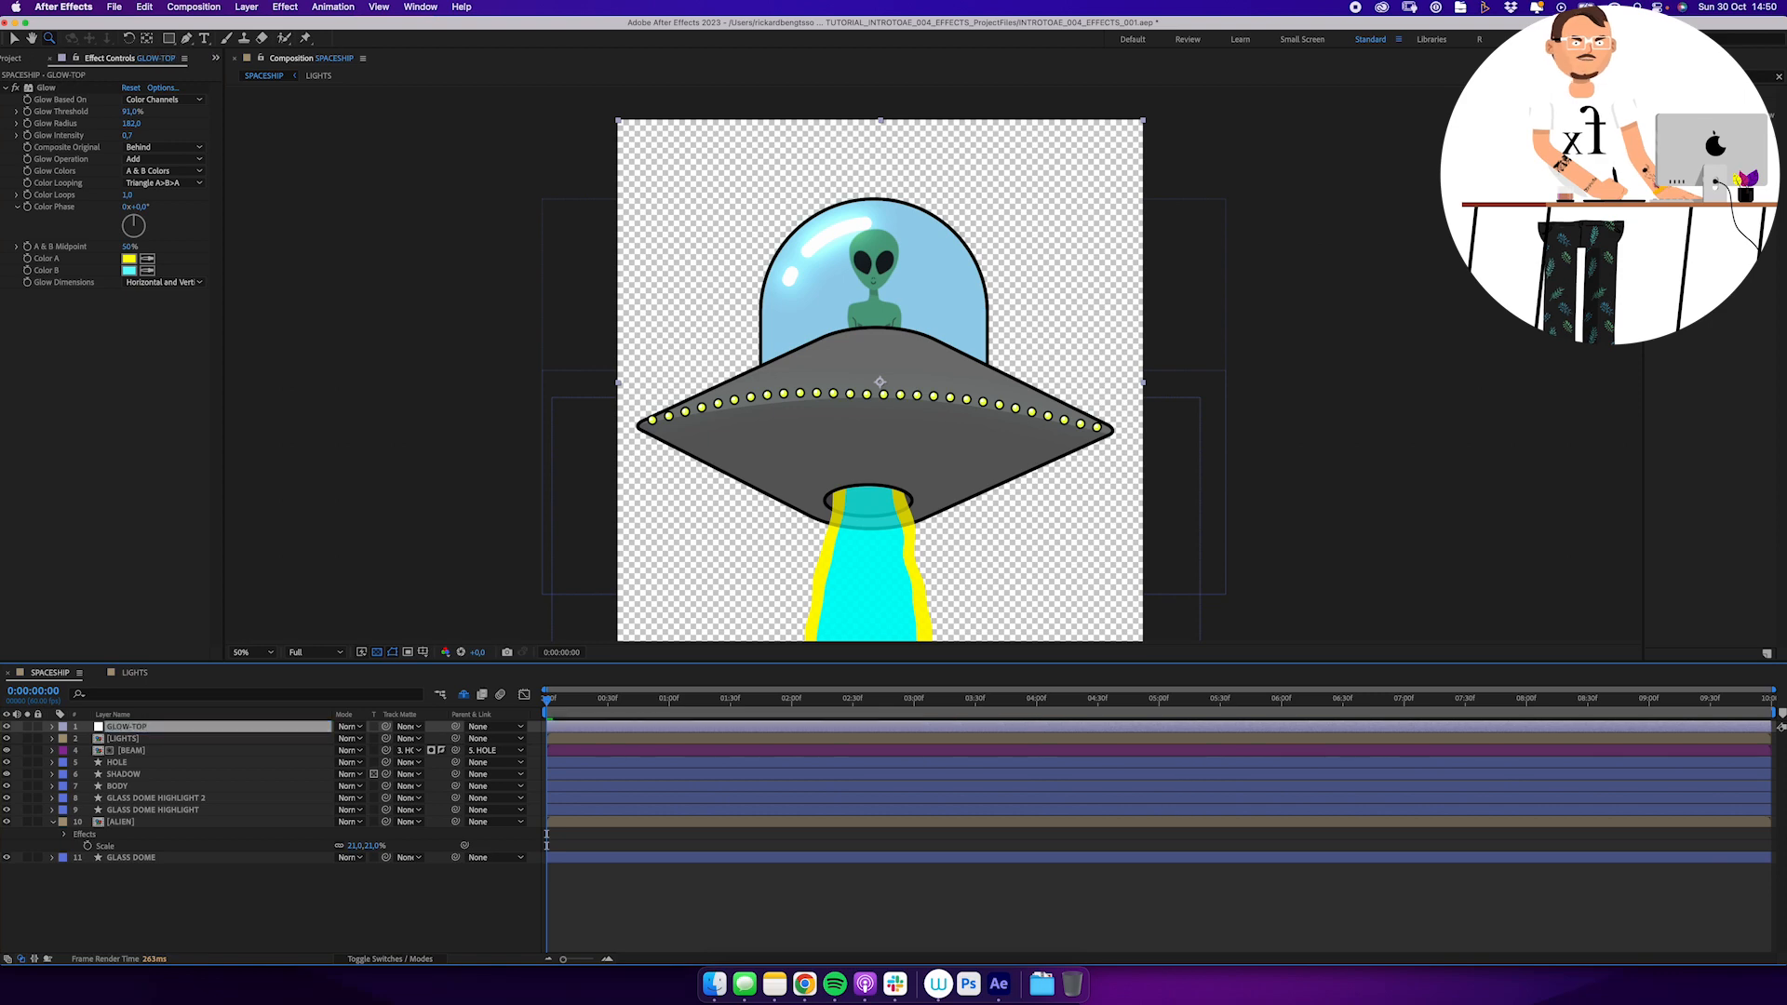
Draw a rectangular mask on GLOW-TOP covering the dome and upper hull, ending just below the row of lights
{"action": "left_click", "coordinate": [169, 38]}
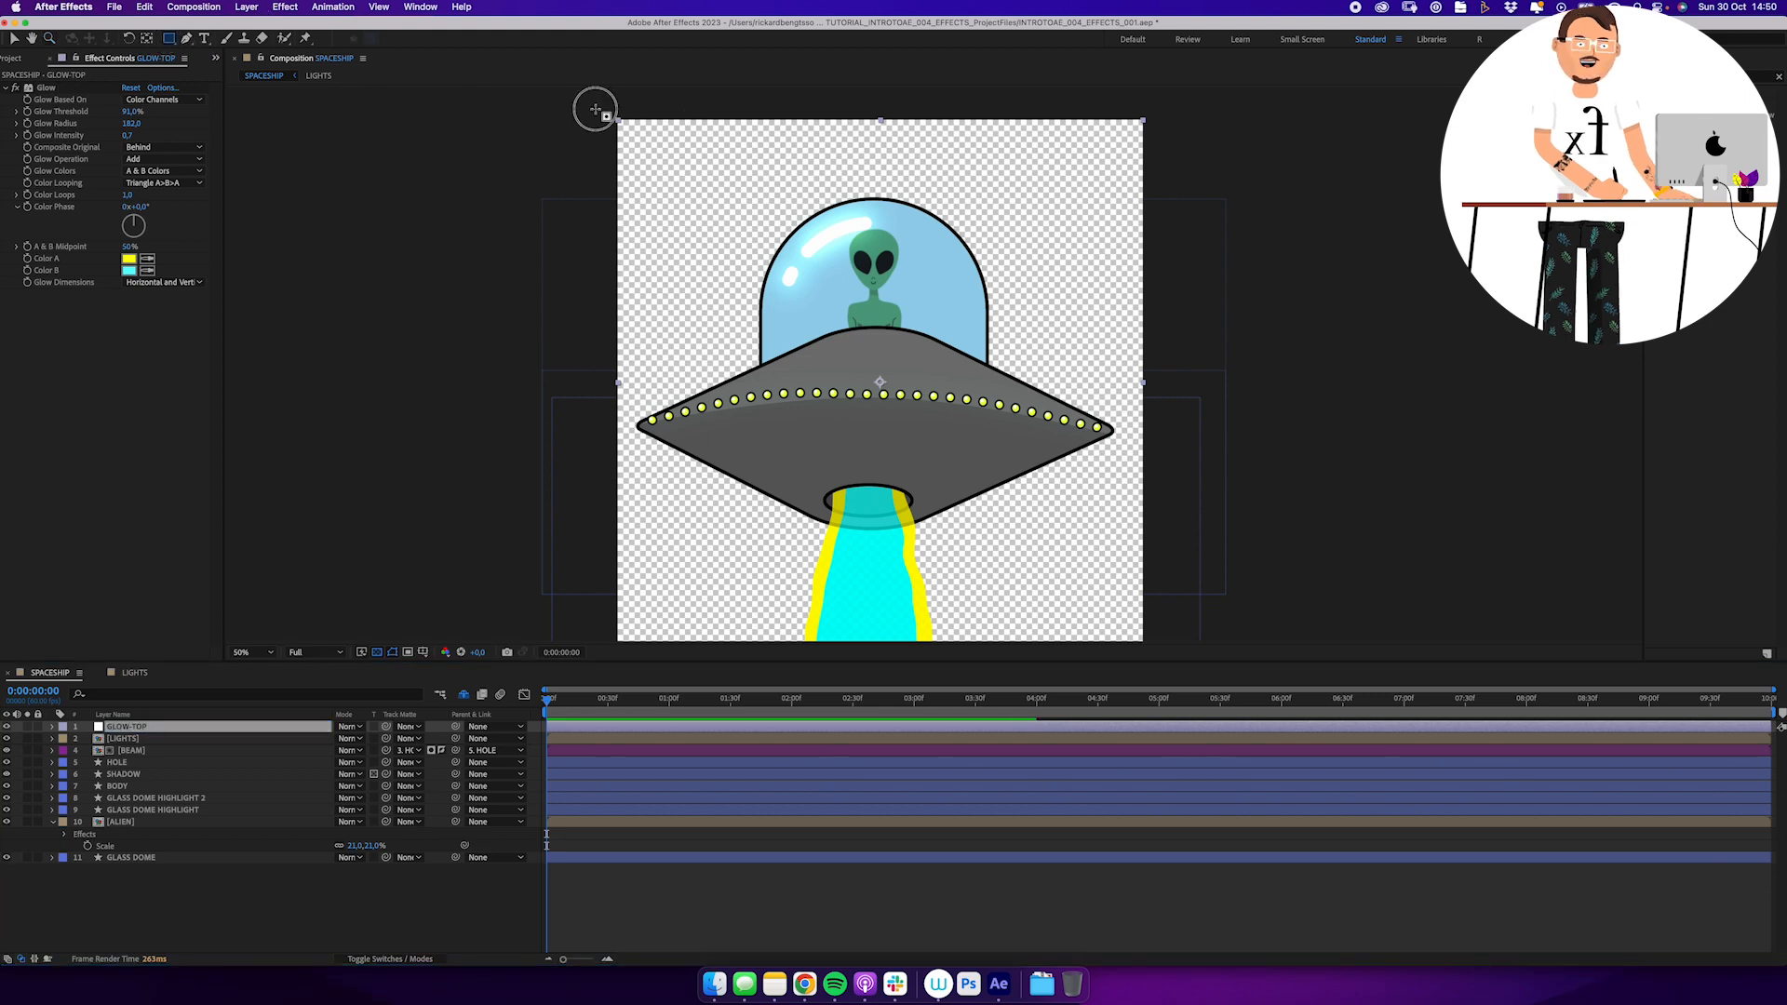
{"action": "left_click_drag", "start_coordinate": [592, 109], "coordinate": [1143, 391]}
{"action": "left_click_drag", "start_coordinate": [1372, 496], "coordinate": [1388, 589]}
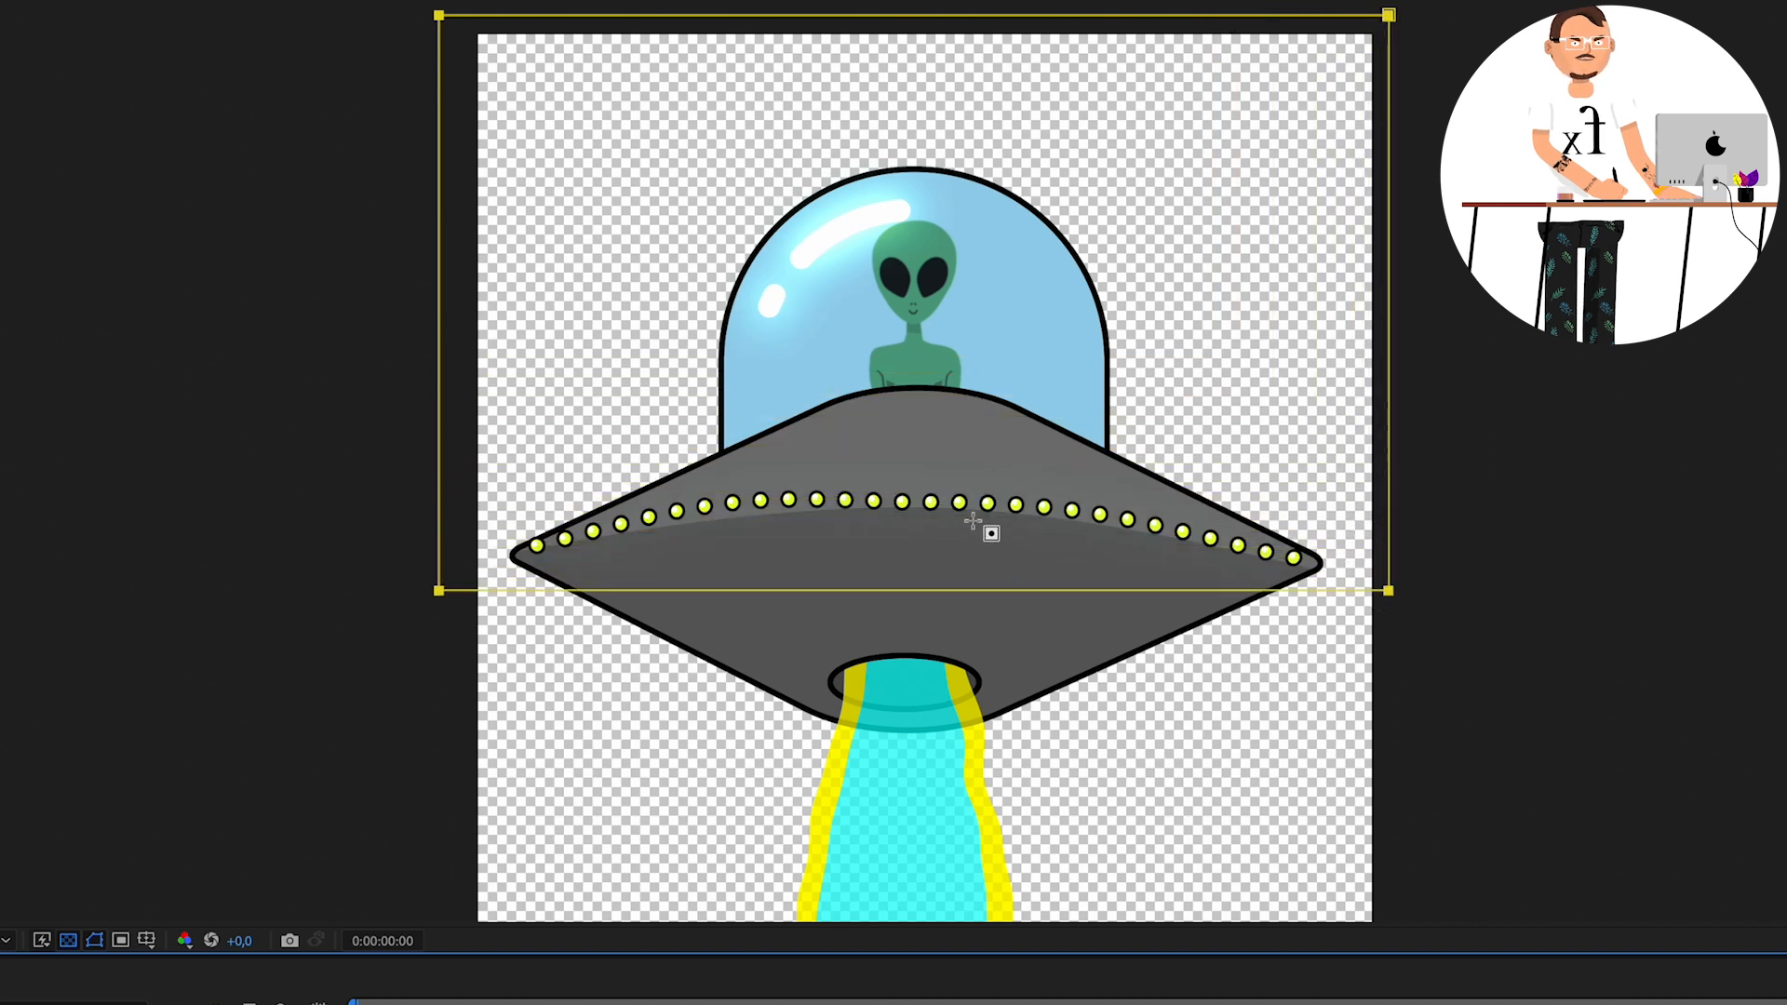
{"action": "key", "text": "v"}
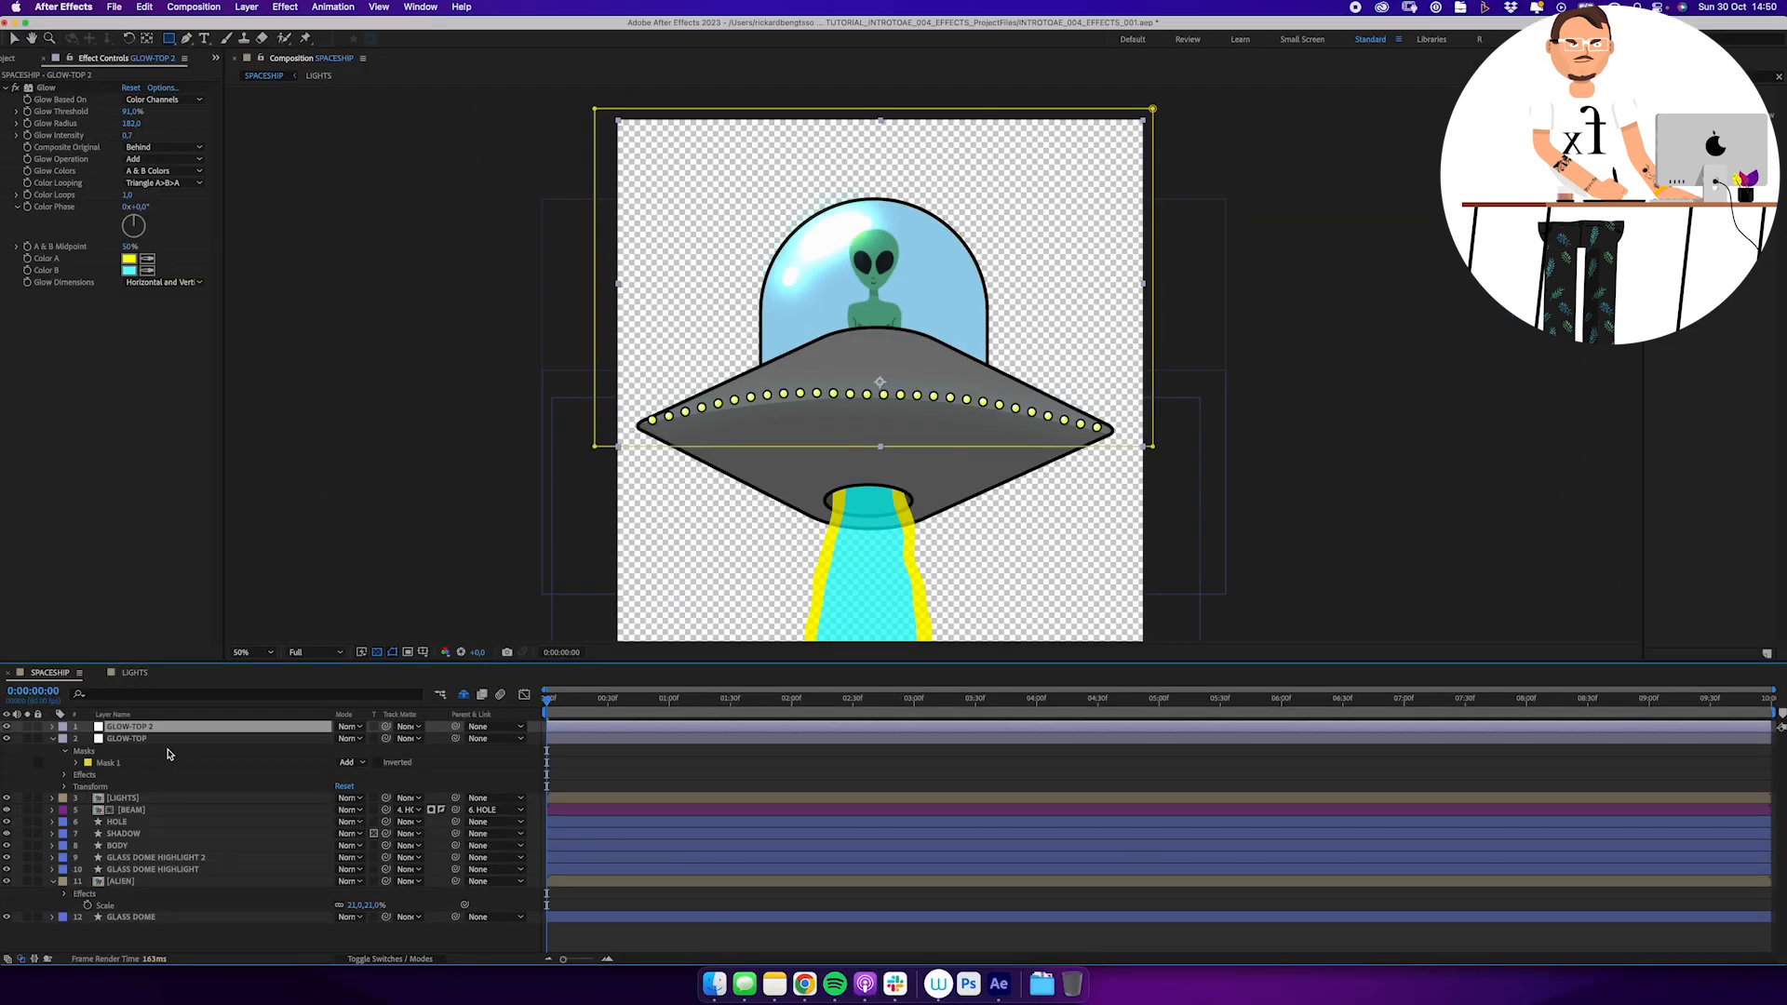
Duplicate the GLOW-TOP layer and rename the copy GLOW-BOTTOM
{"action": "key", "text": "Return"}
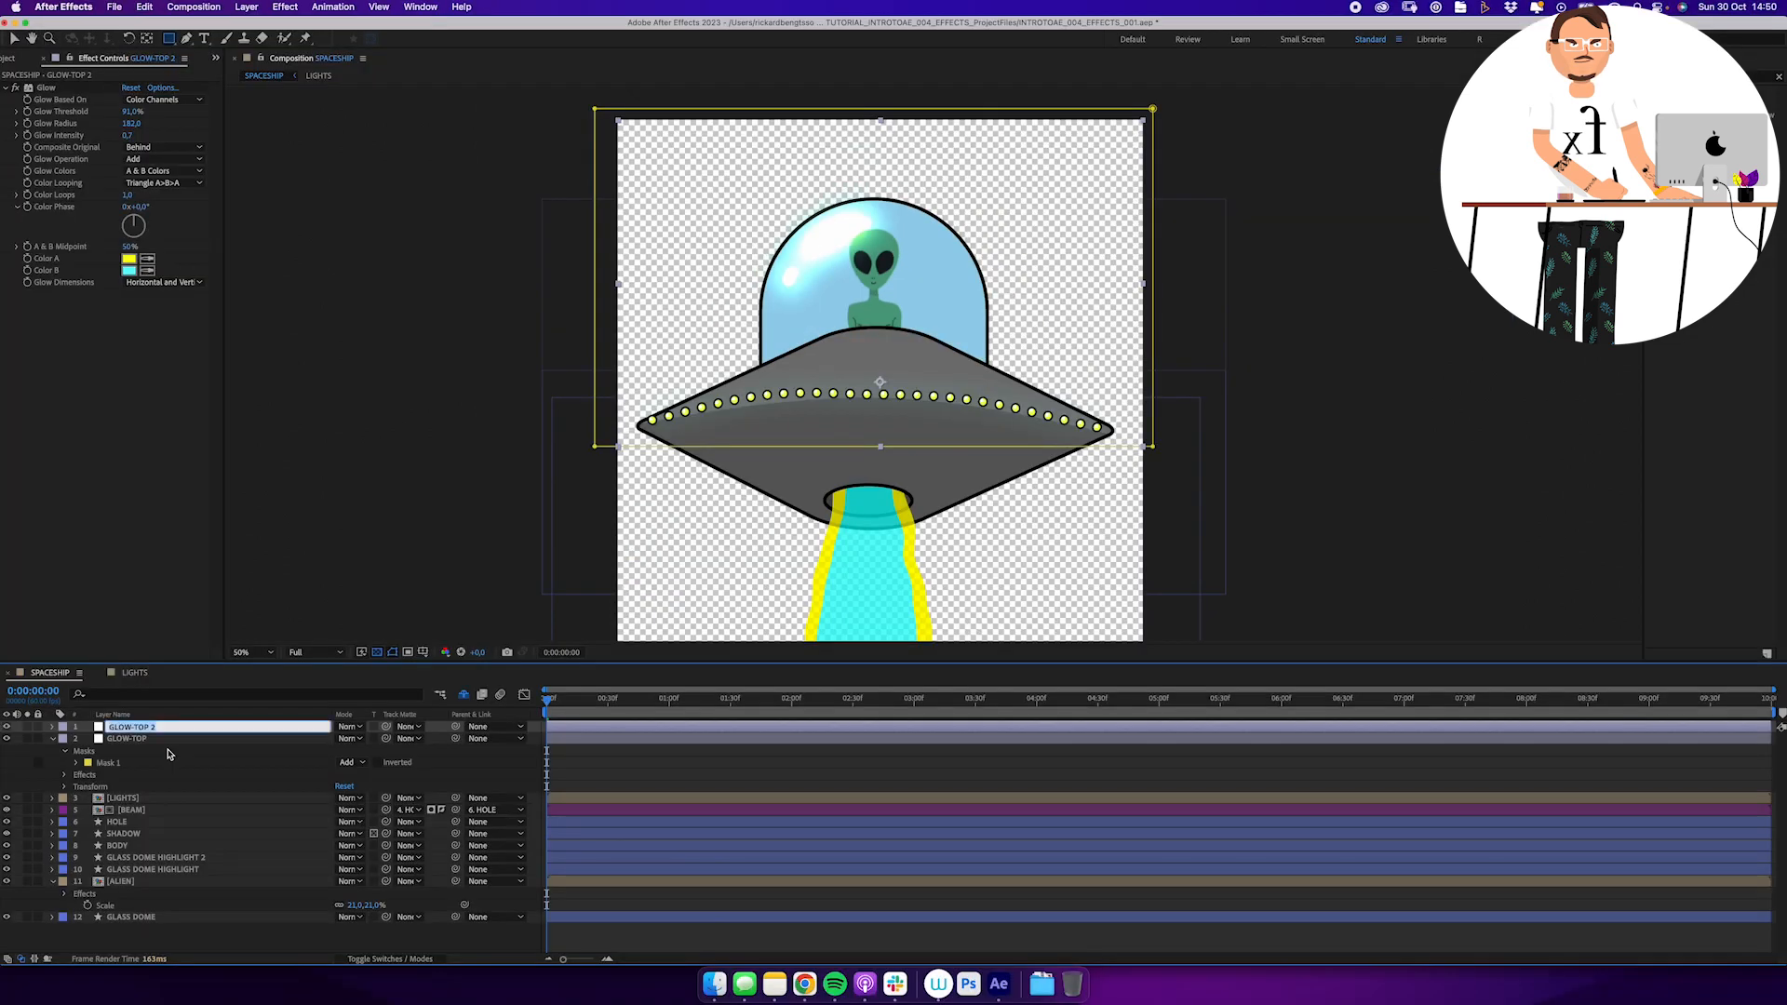
{"action": "key", "text": "BackSpace"}
{"action": "key", "text": "BackSpace"}
{"action": "key", "text": "BackSpace"}
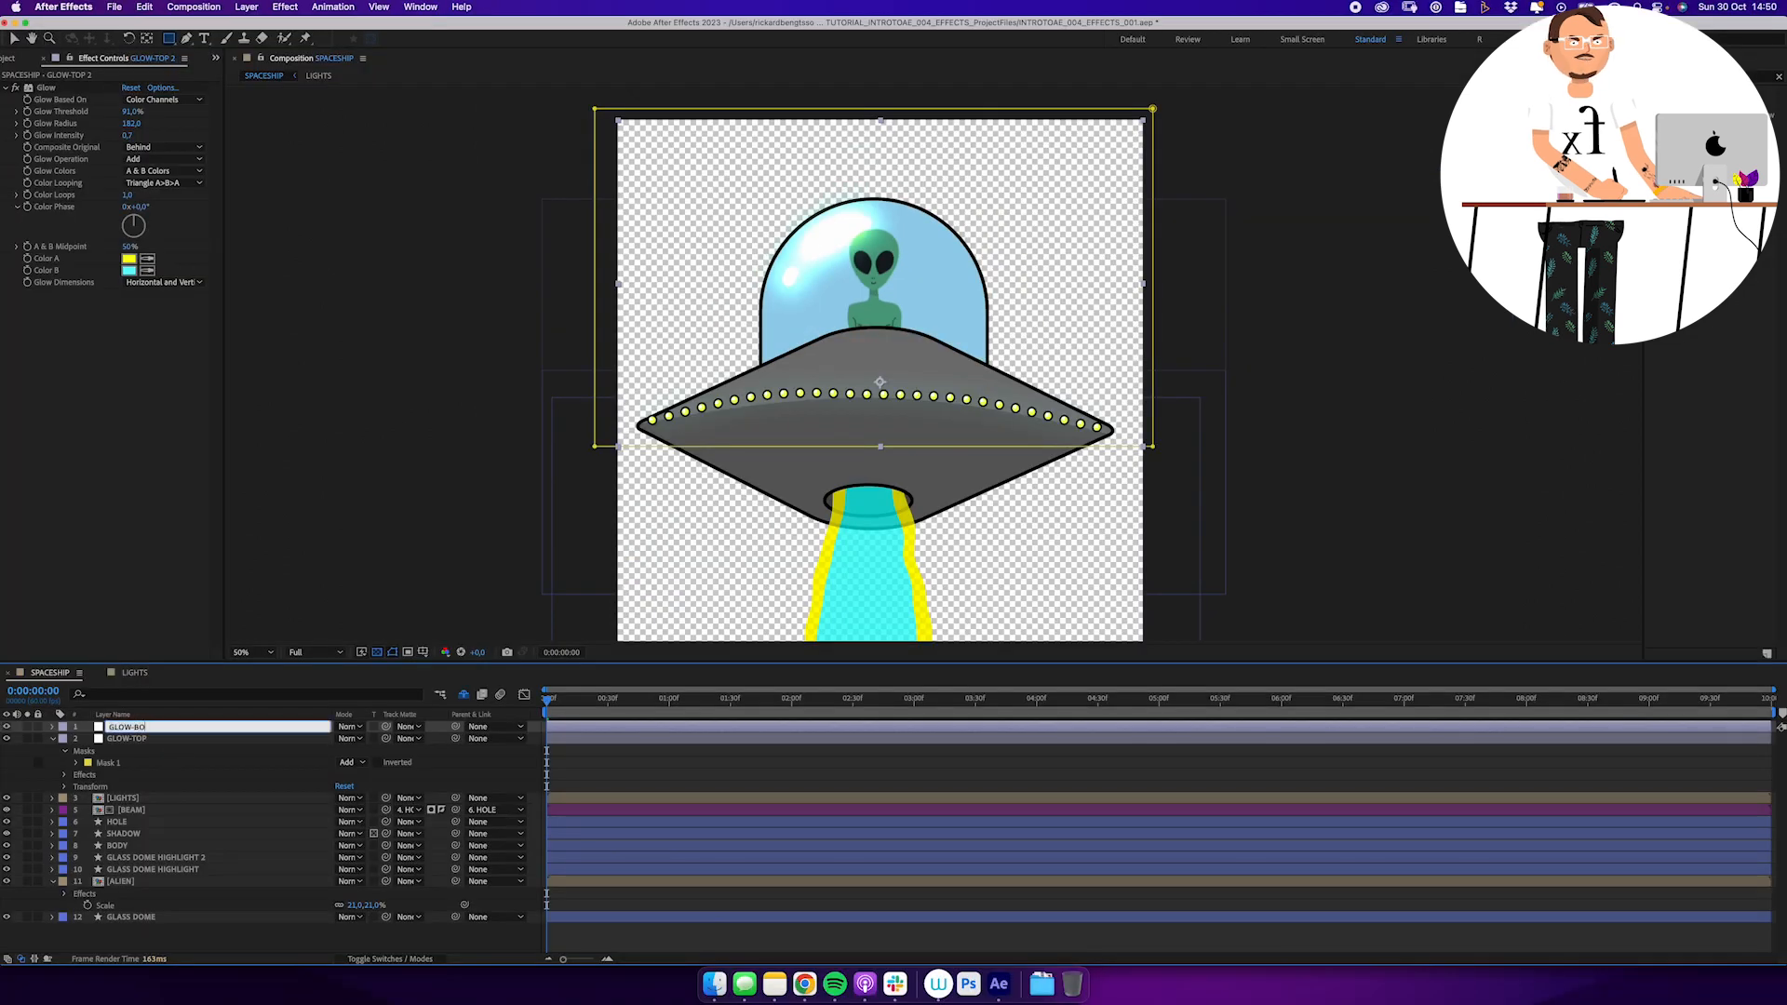
{"action": "key", "text": "Return"}
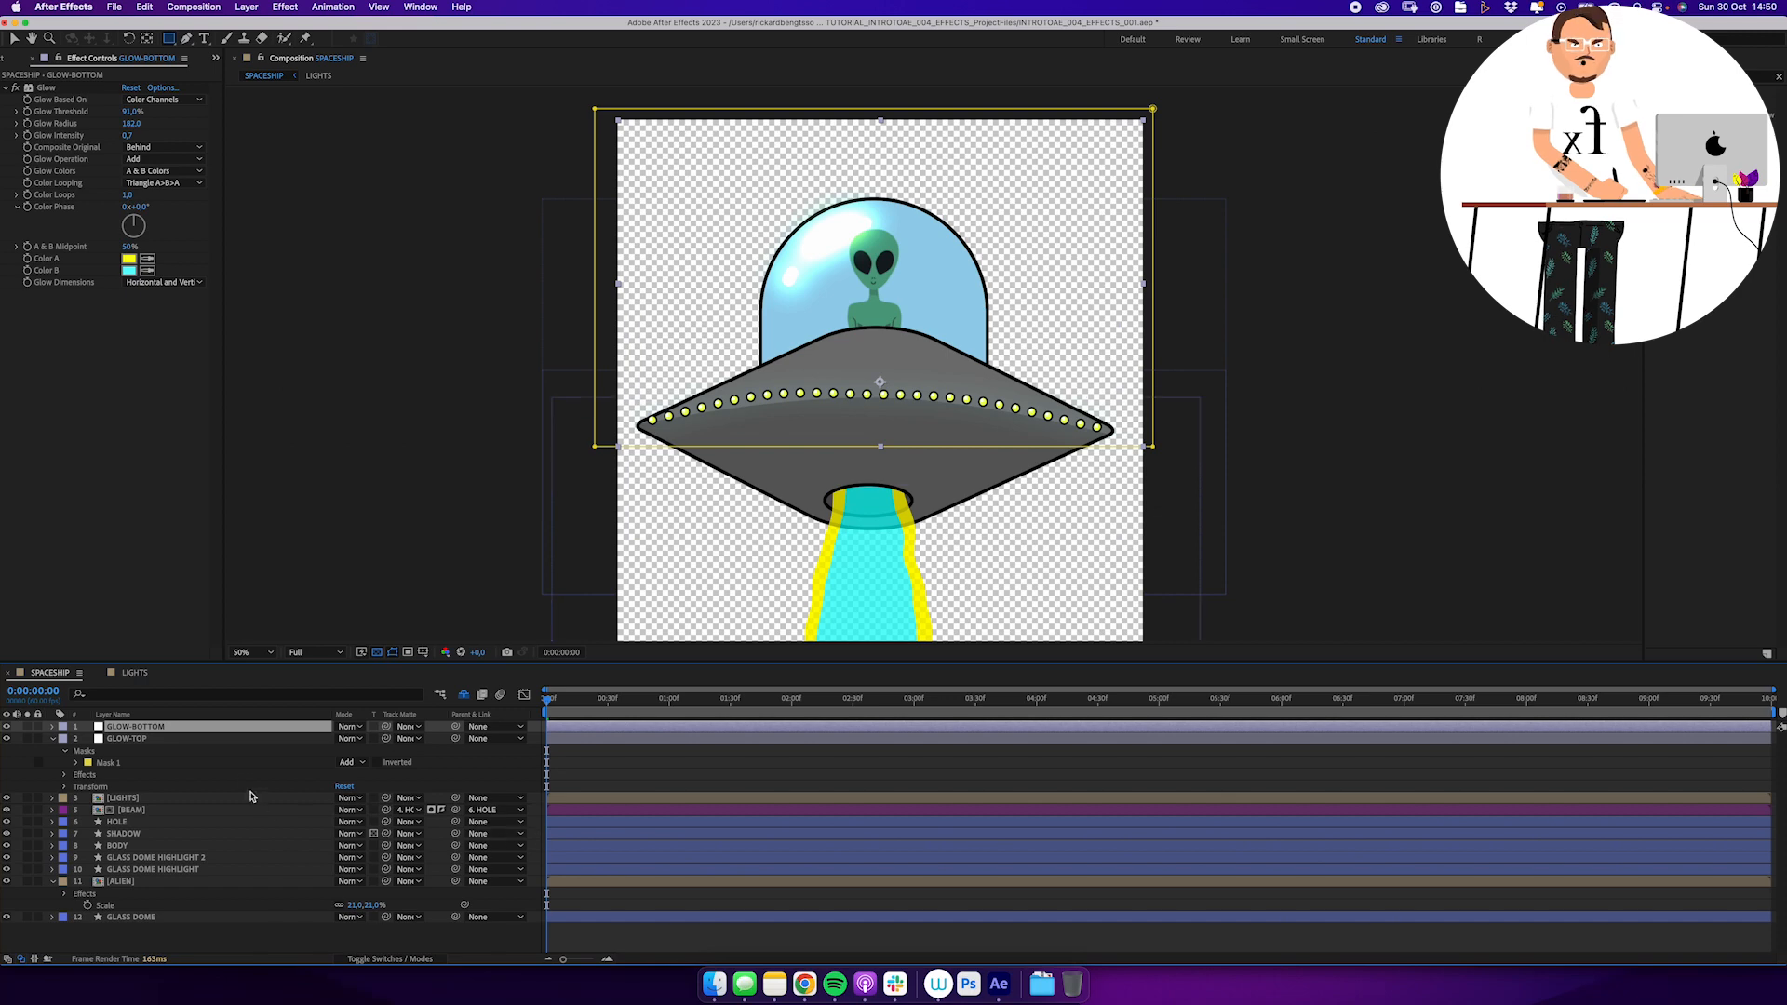
Set the mask mode on GLOW-BOTTOM to Subtract and lower the layer's Glow Threshold to strengthen the beam's glow
{"action": "key", "text": "m"}
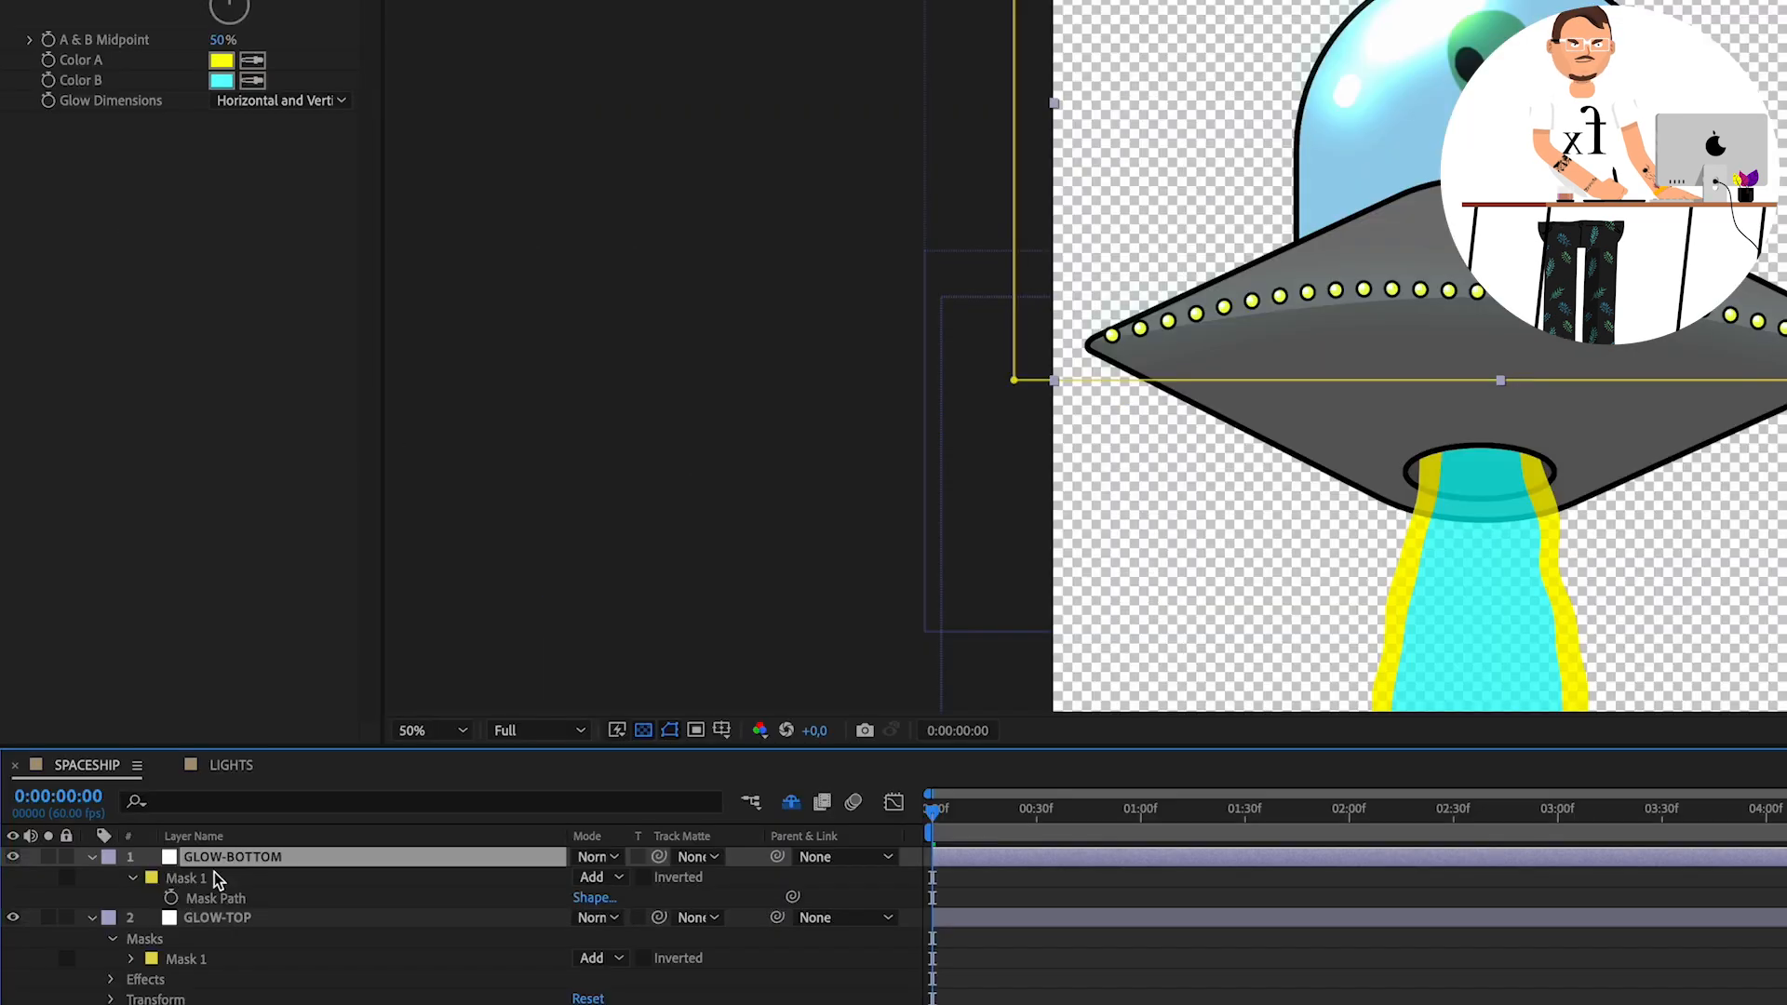
{"action": "left_click", "coordinate": [618, 878]}
{"action": "left_click", "coordinate": [643, 957]}
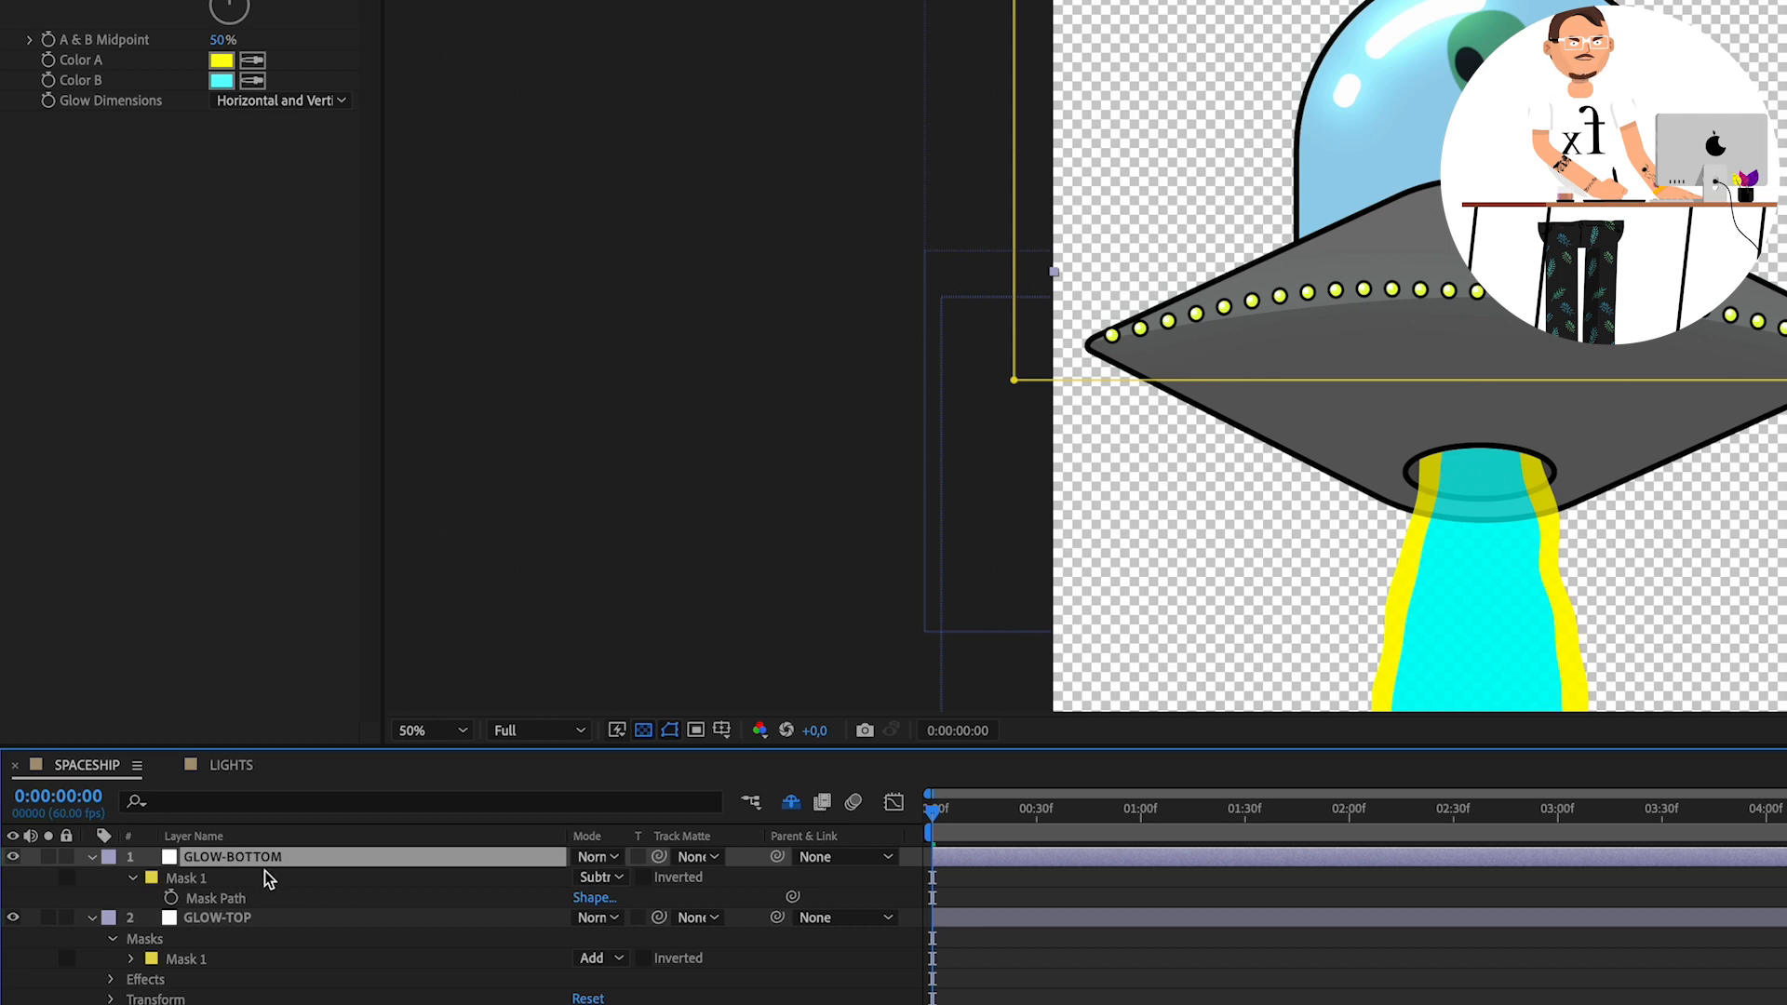
{"action": "left_click_drag", "start_coordinate": [132, 111], "coordinate": [72, 121]}
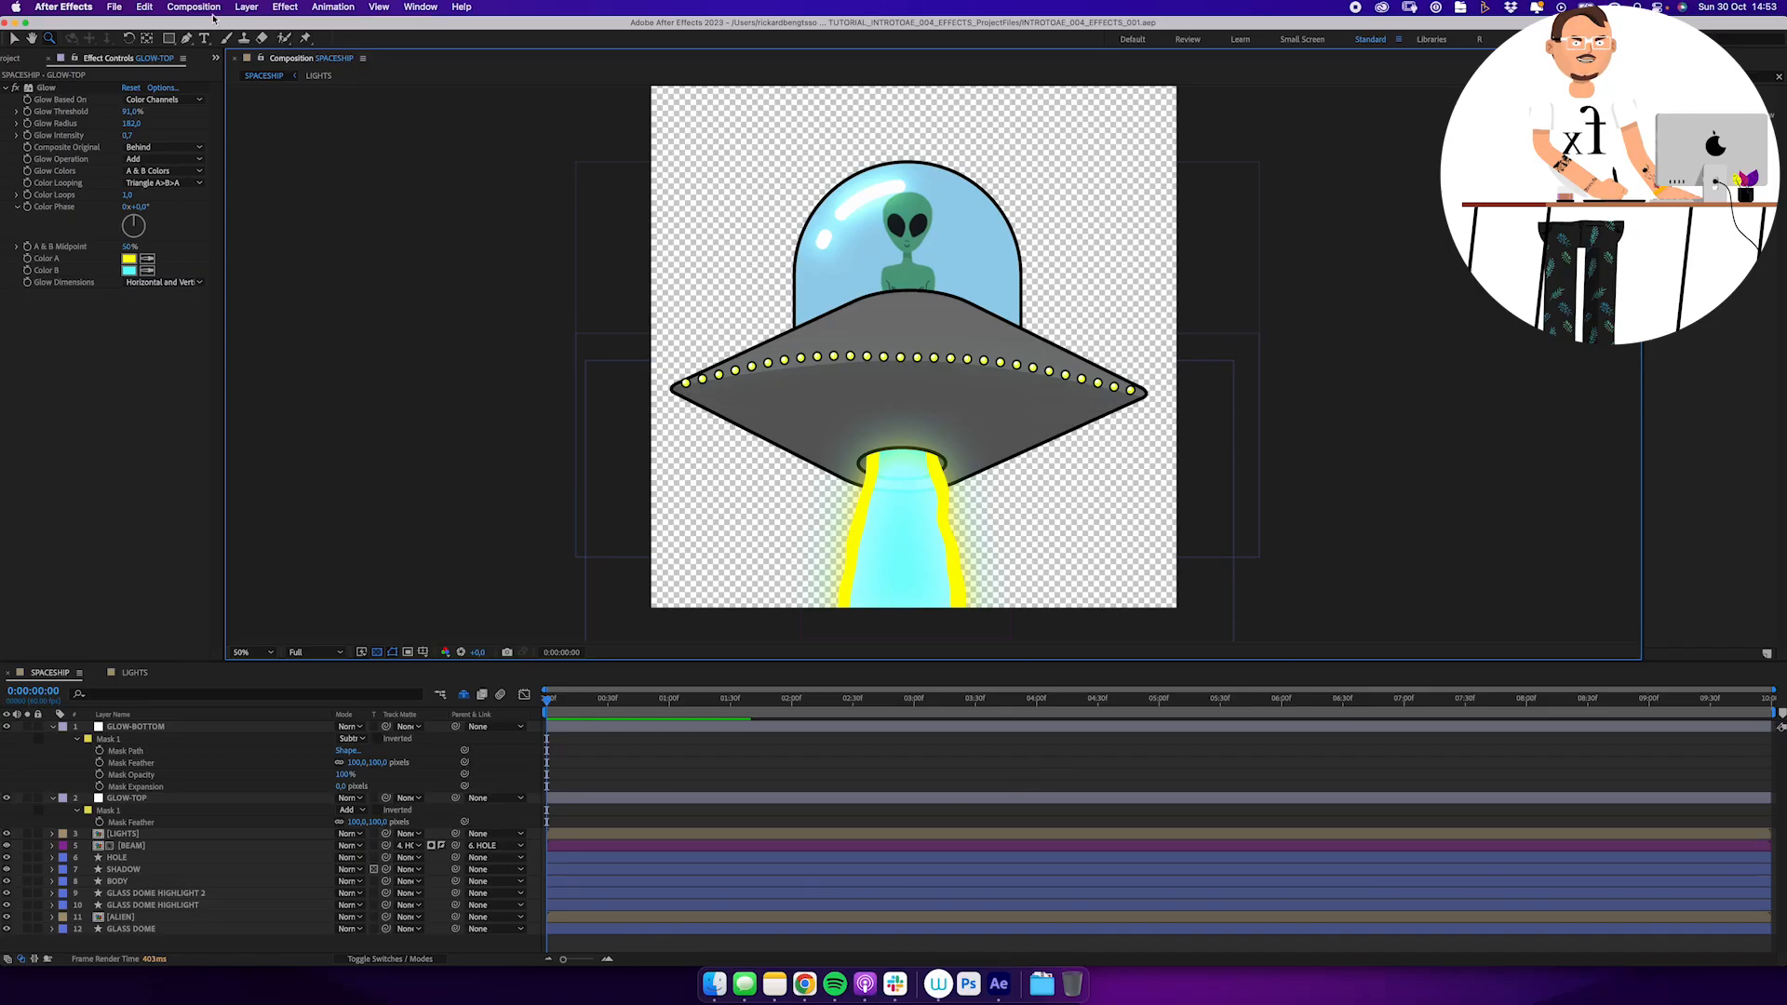
Create a new composition named SCENE with a size of 1920 x 1080 px
{"action": "left_click", "coordinate": [206, 7]}
{"action": "left_click", "coordinate": [200, 27]}
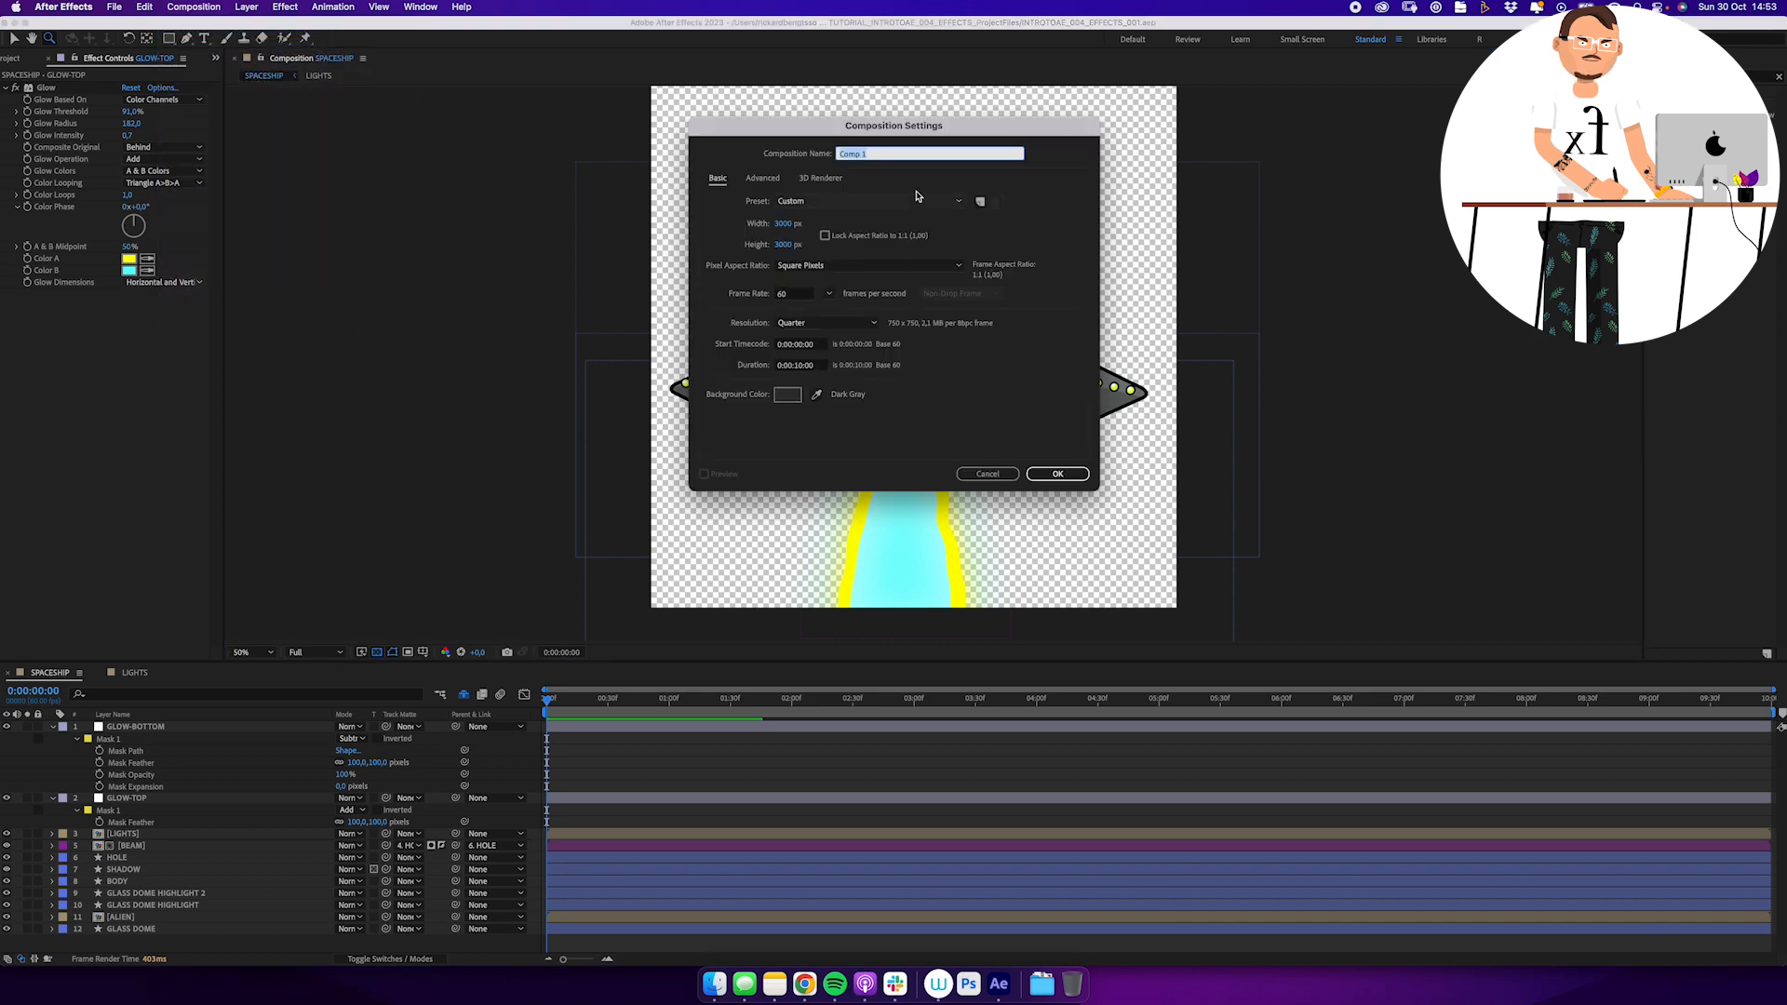
{"action": "type", "text": "sc"}
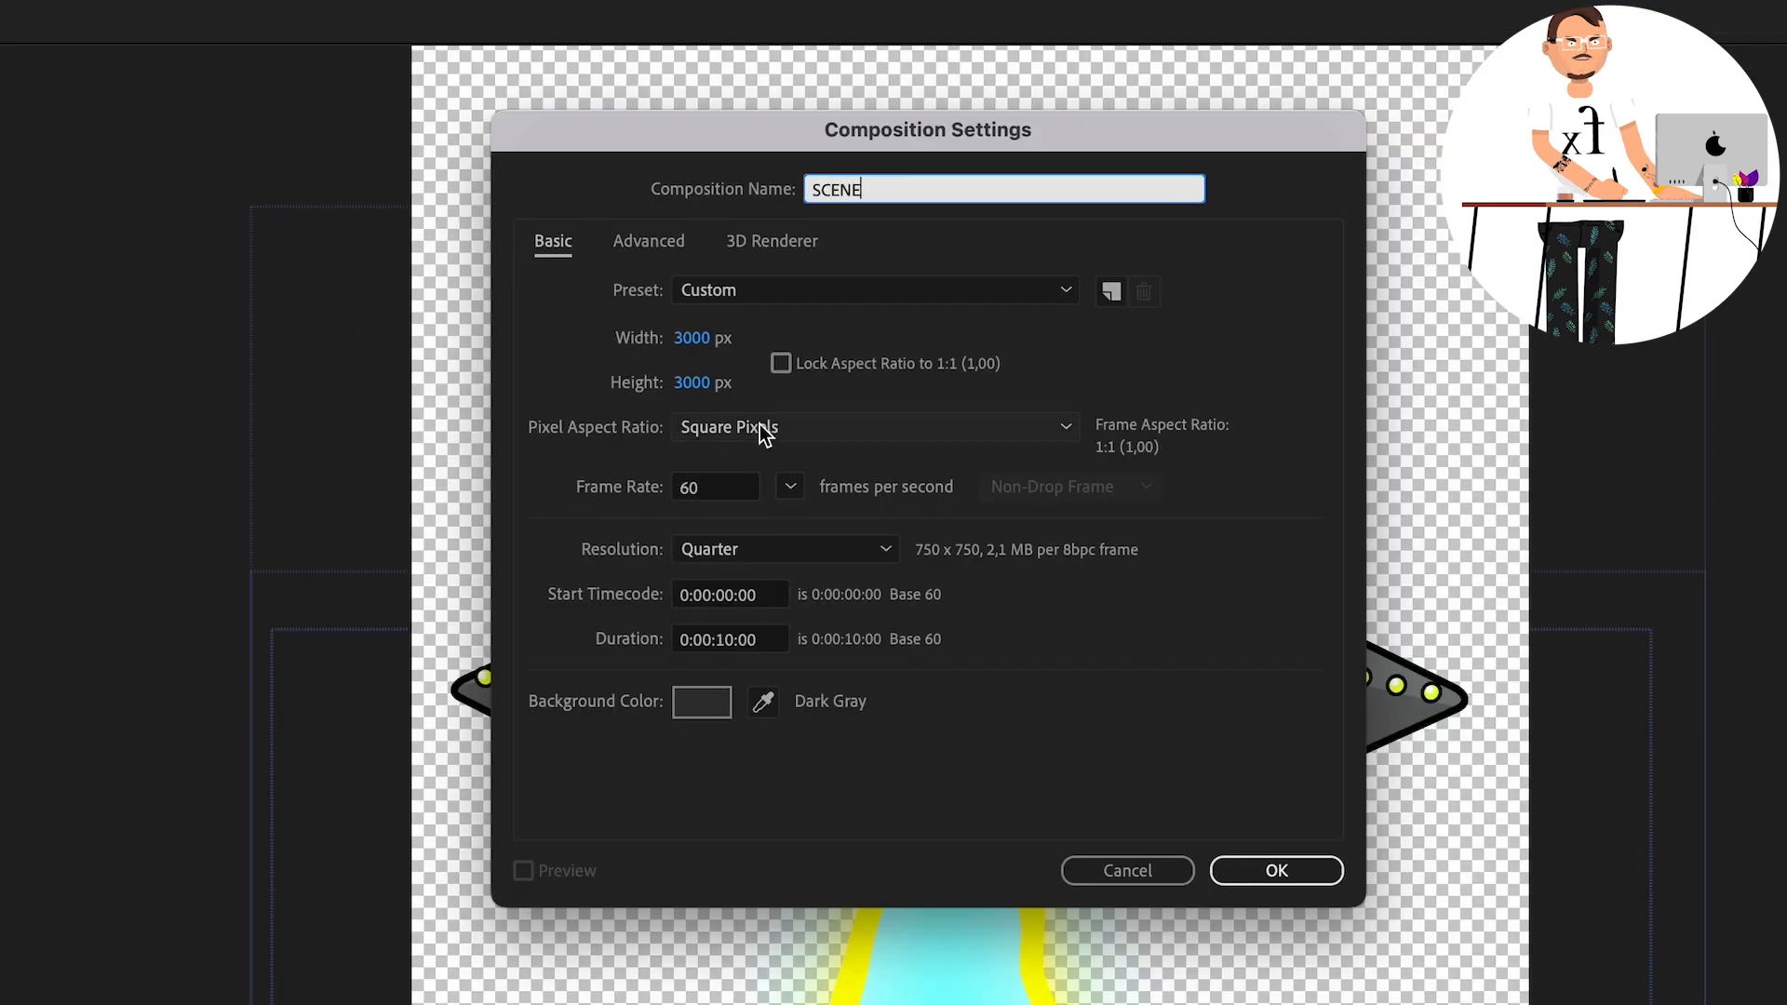
{"action": "left_click", "coordinate": [694, 338]}
{"action": "type", "text": "1920"}
{"action": "key", "text": "Tab"}
{"action": "type", "text": "1080"}
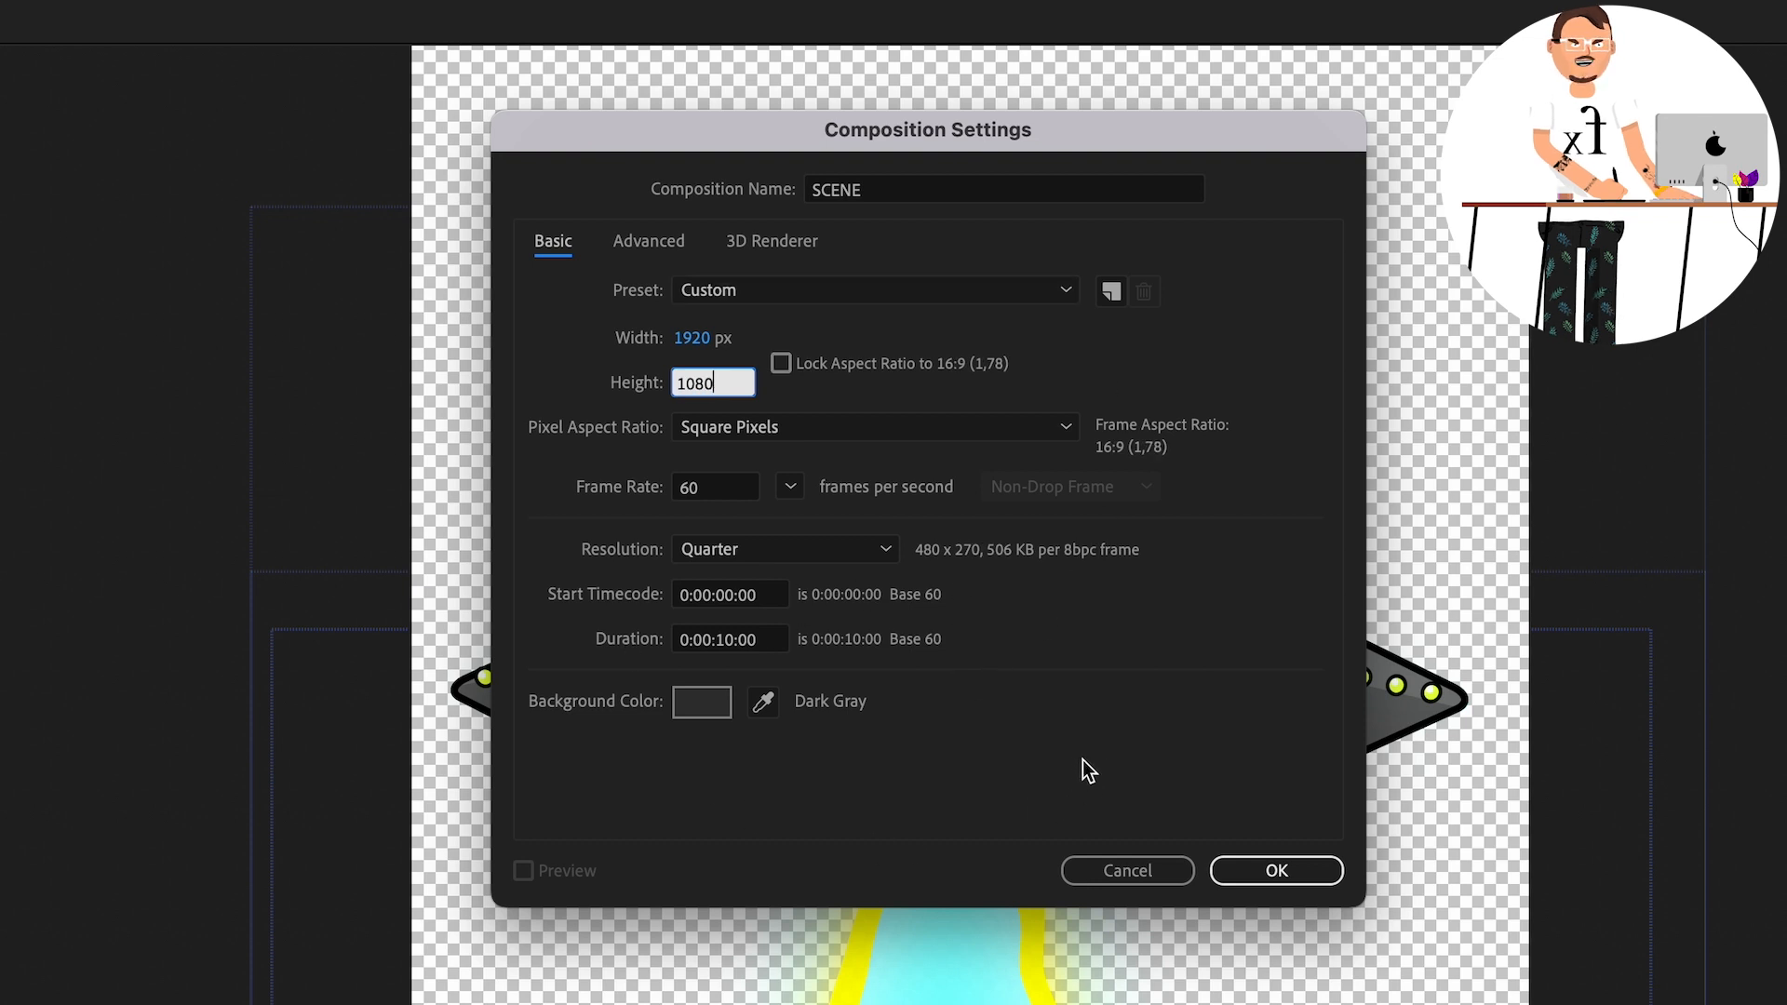
{"action": "left_click", "coordinate": [1320, 873]}
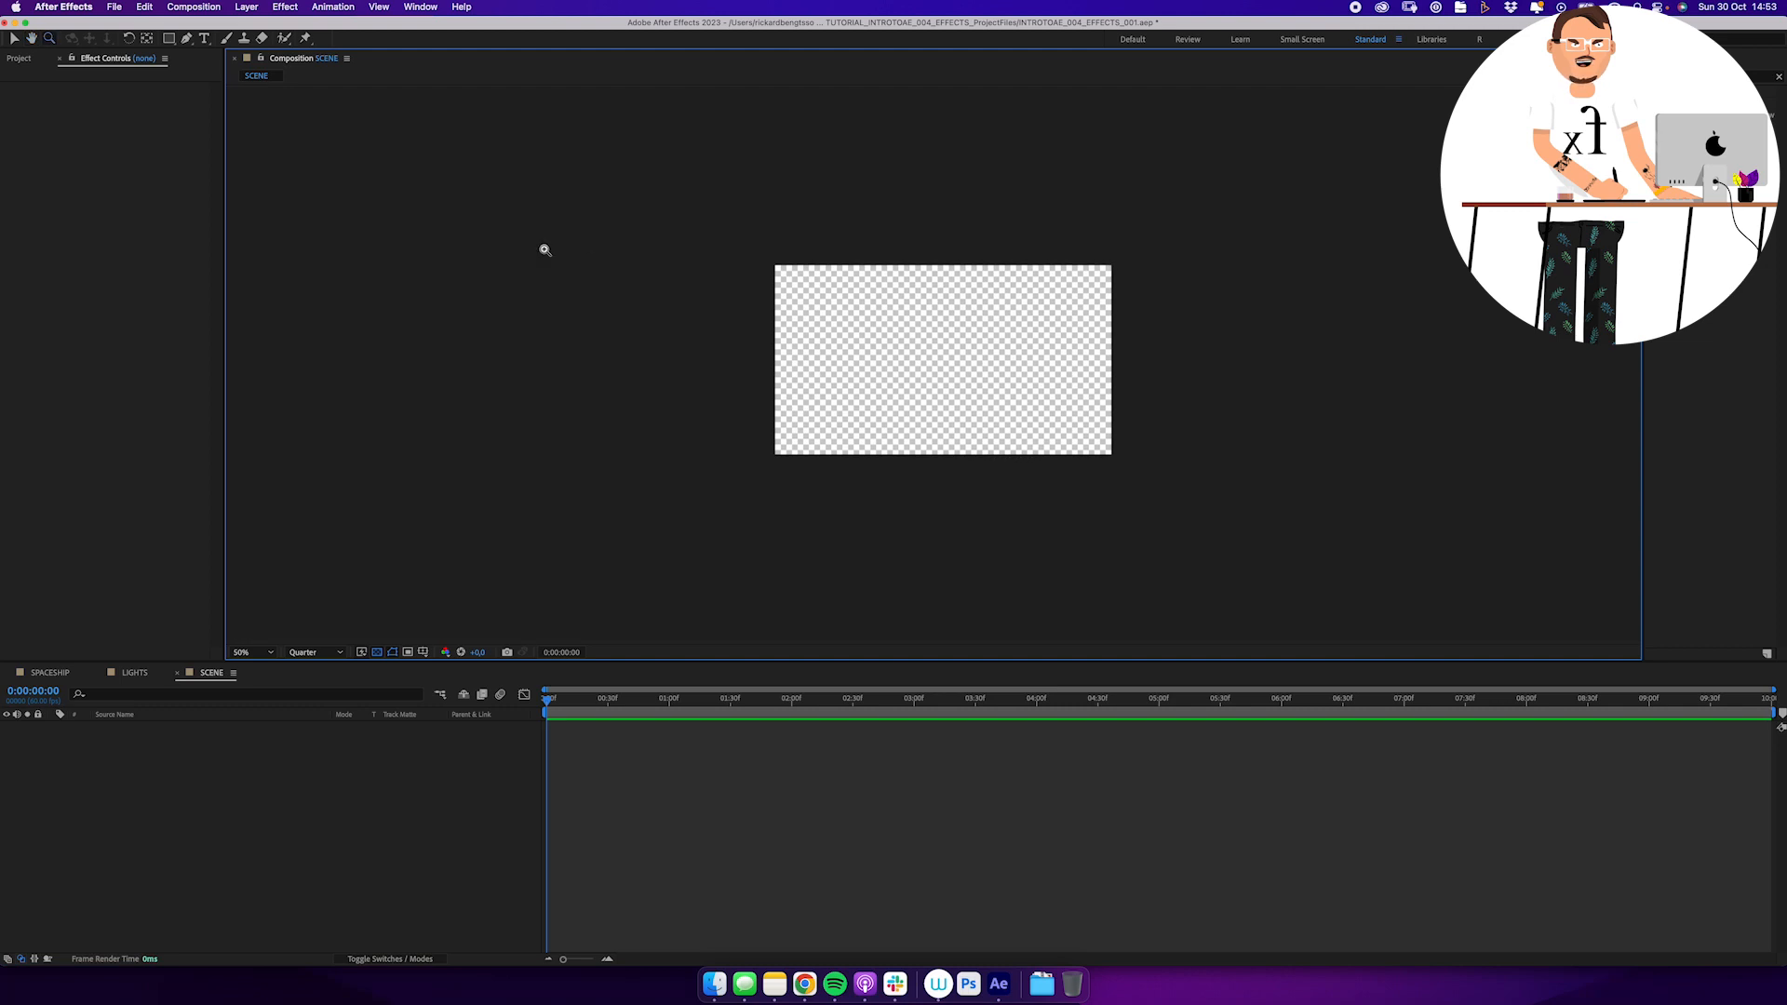
Add the SPACESHIP composition to the SCENE timeline and scale it down to 39% so the saucer fits the frame
{"action": "left_click", "coordinate": [17, 59]}
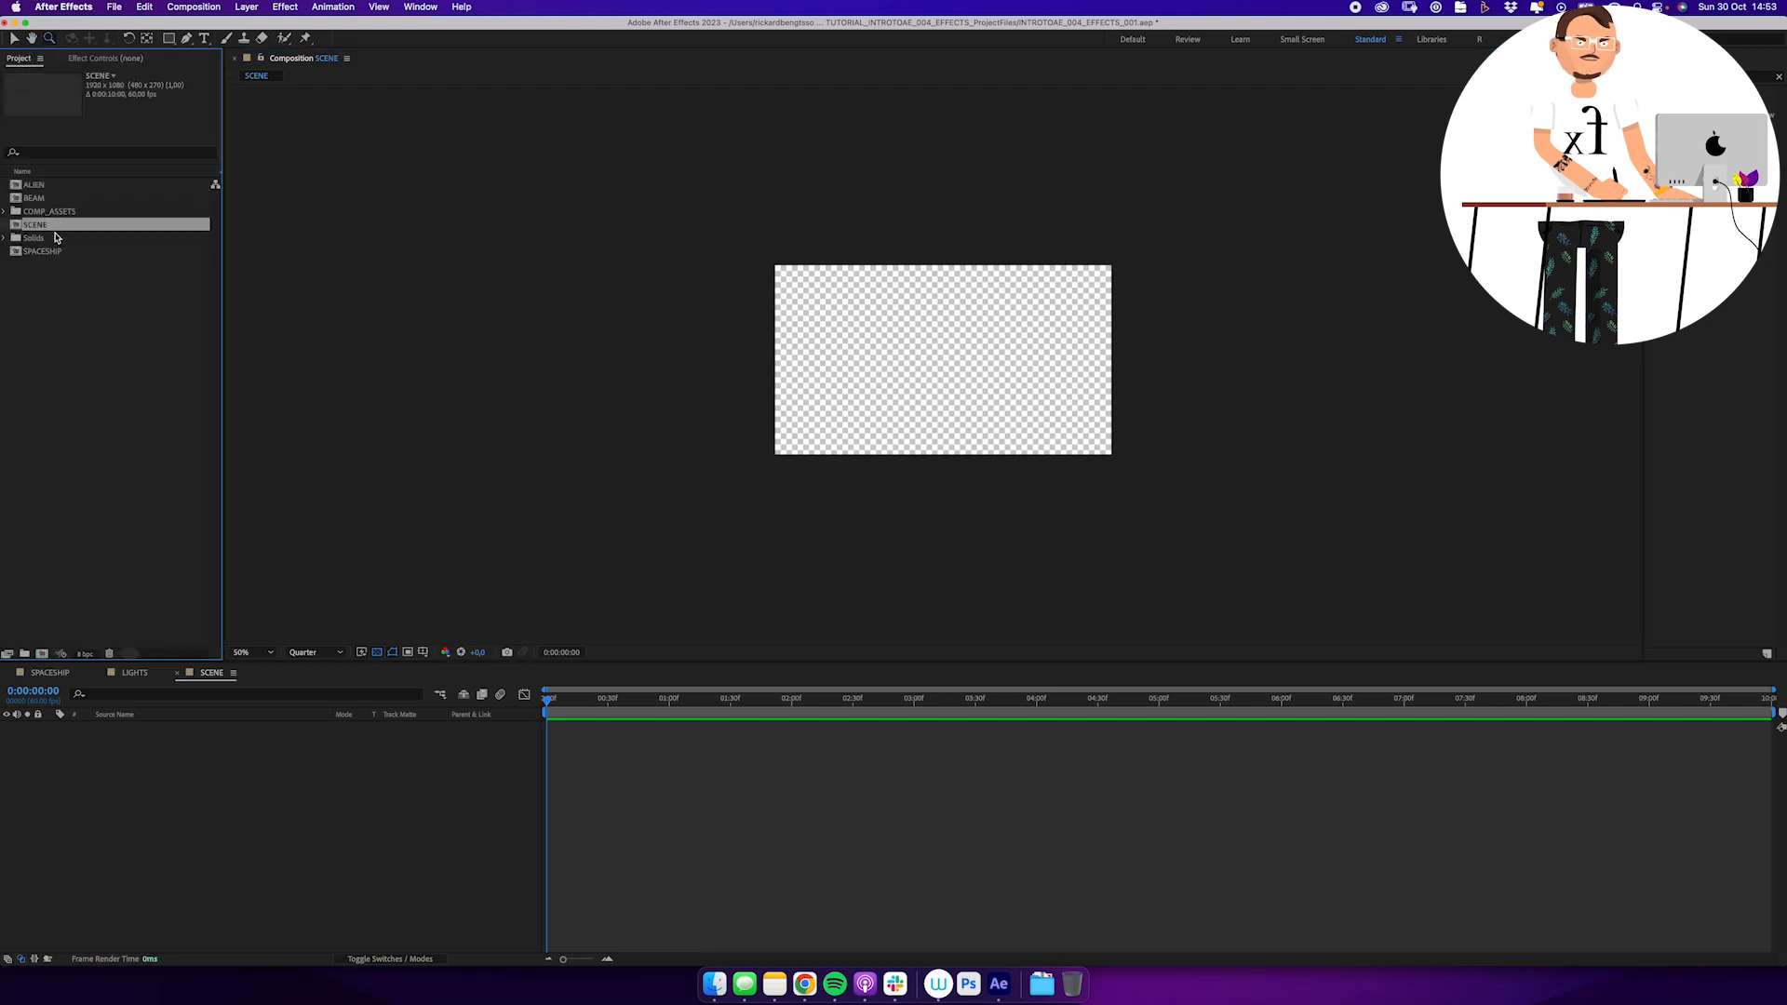
{"action": "left_click_drag", "start_coordinate": [51, 252], "coordinate": [224, 780]}
{"action": "key", "text": "s"}
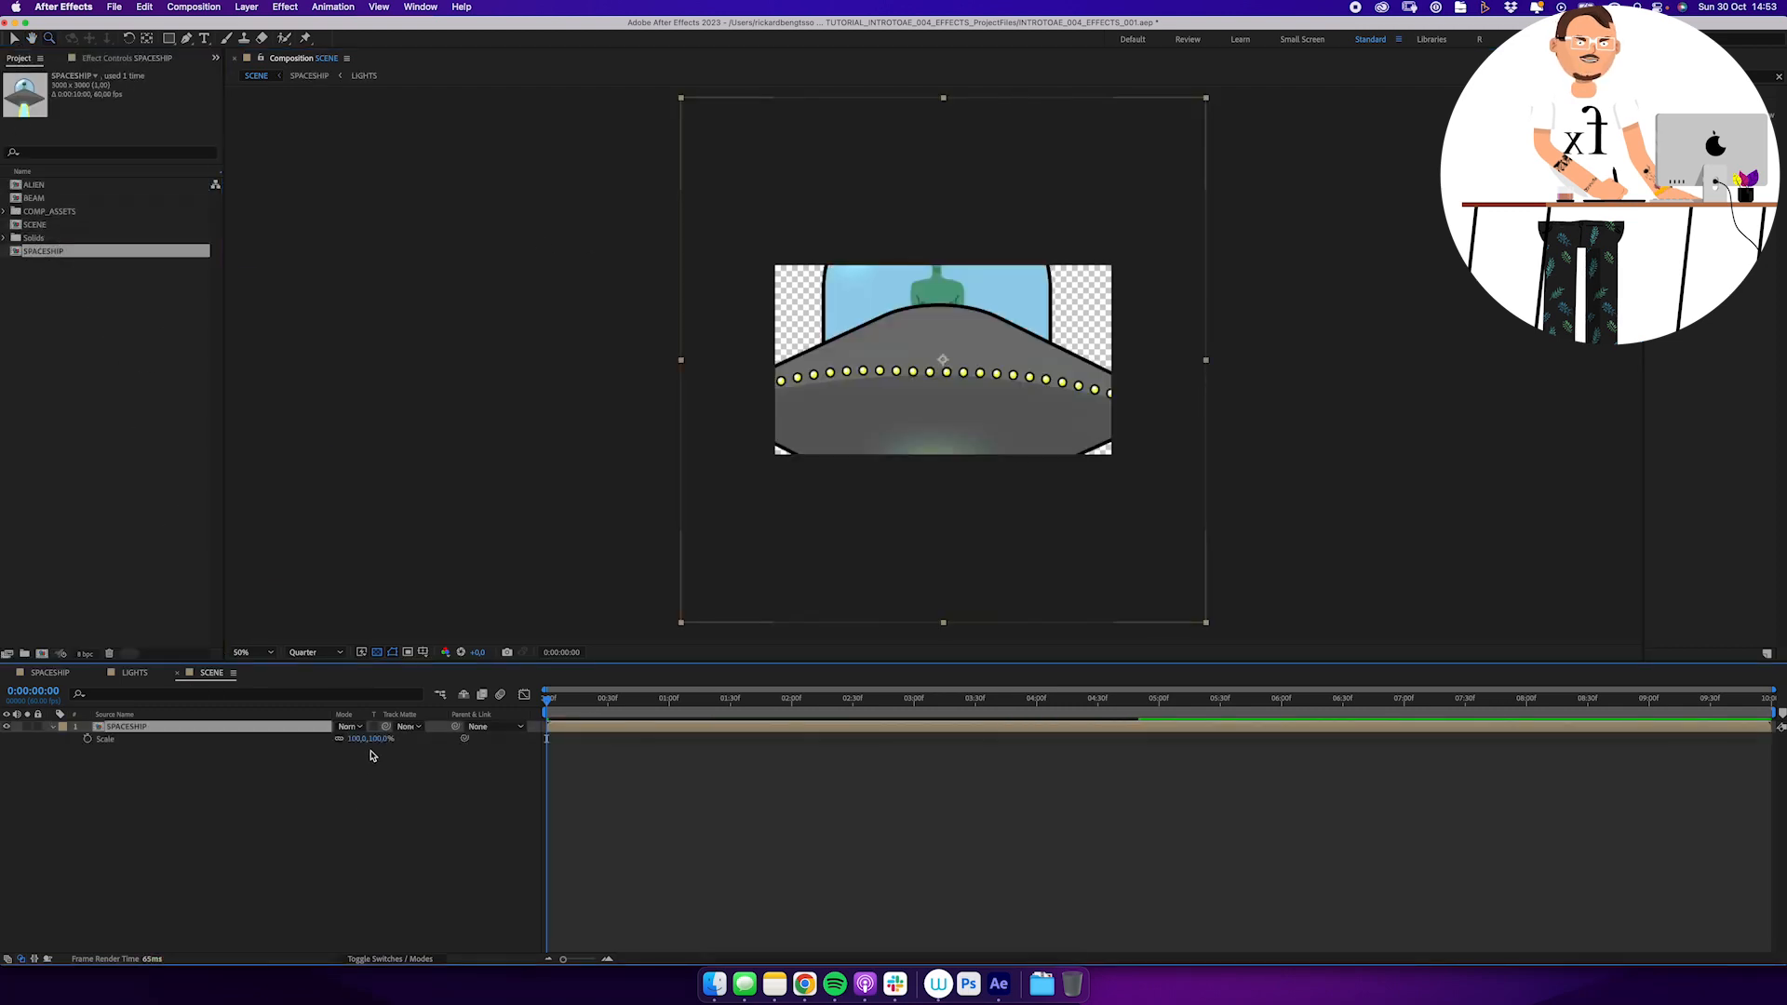
{"action": "left_click_drag", "start_coordinate": [365, 739], "coordinate": [347, 750]}
{"action": "left_click", "coordinate": [371, 841]}
{"action": "left_click", "coordinate": [966, 383]}
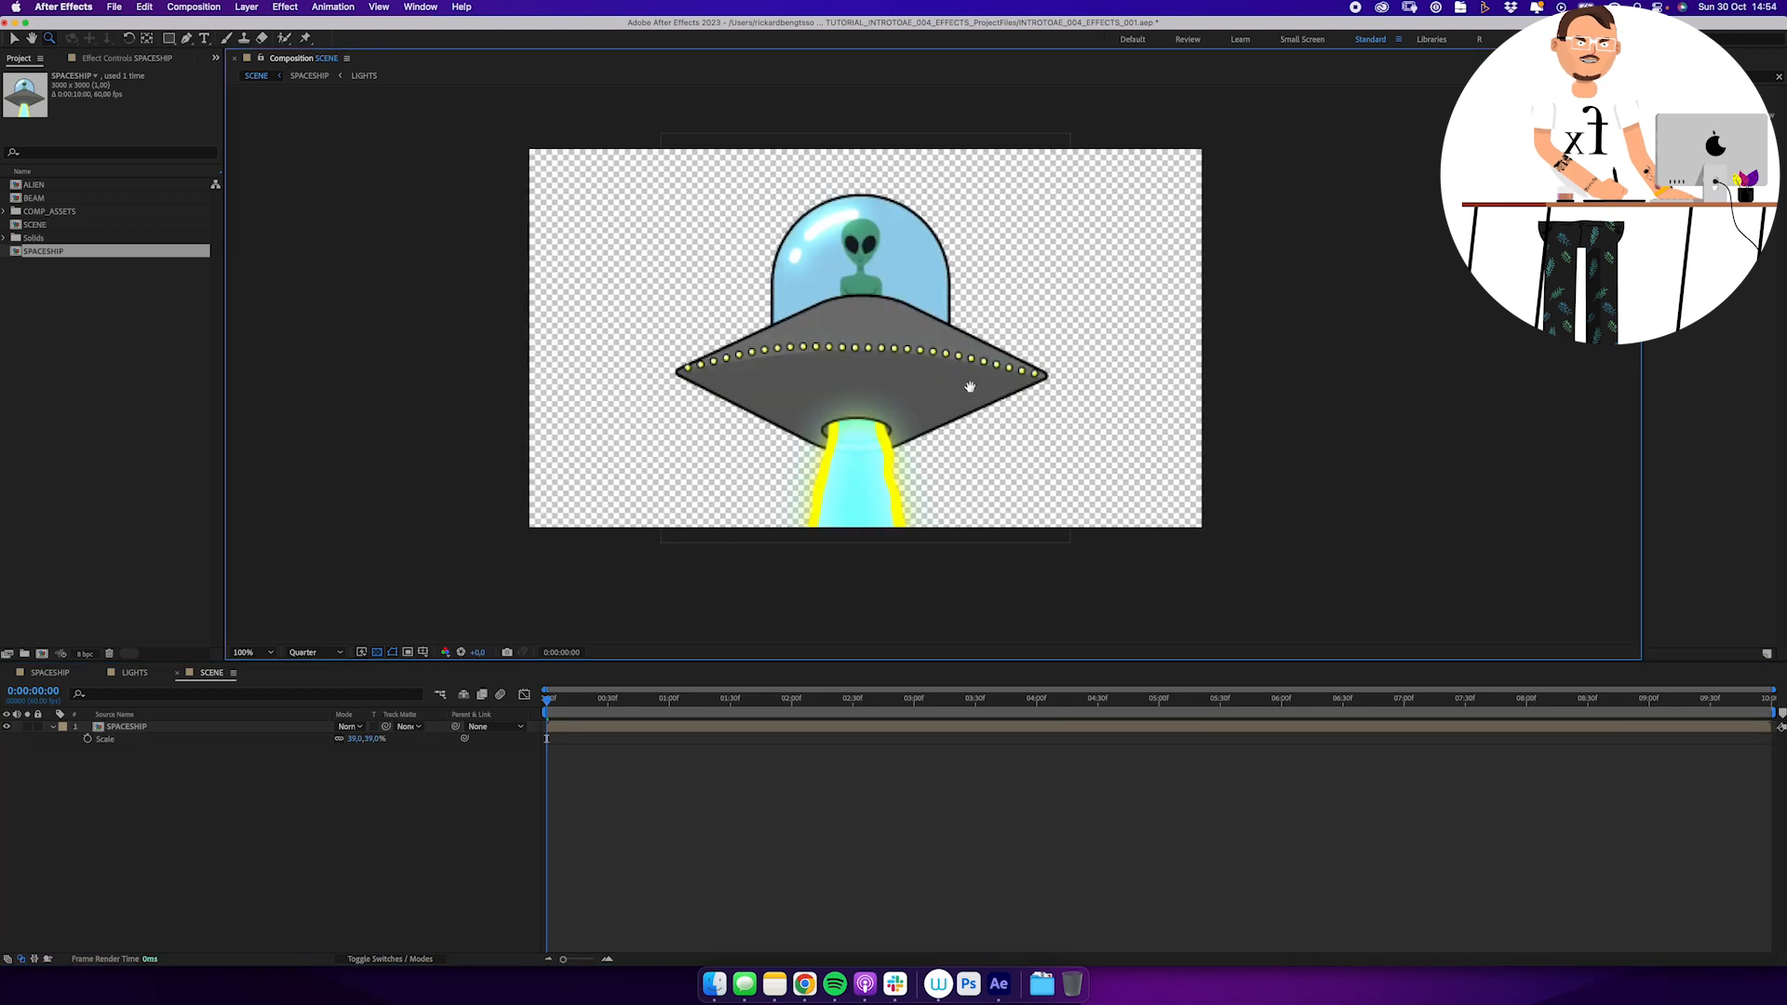
{"action": "left_click_drag", "start_coordinate": [970, 386], "coordinate": [1023, 407]}
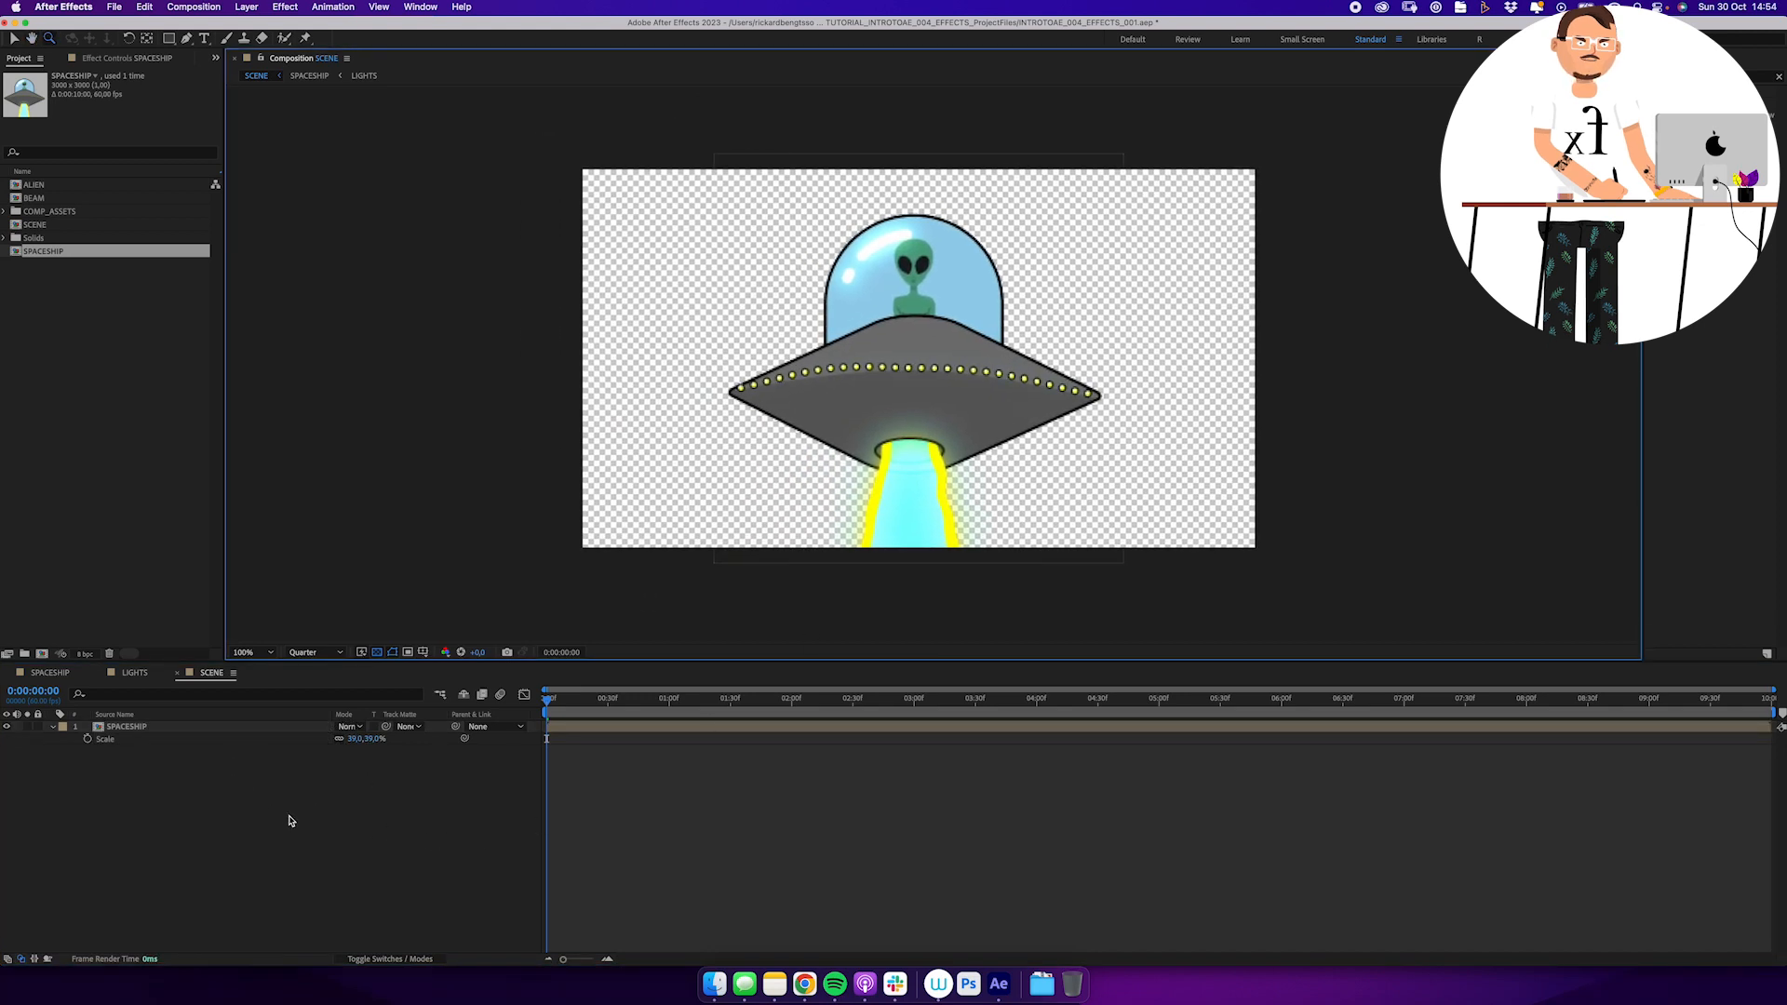
Create a black solid at composition size, 1920 x 1080 px, and place it below the SPACESHIP layer
{"action": "left_click", "coordinate": [258, 10]}
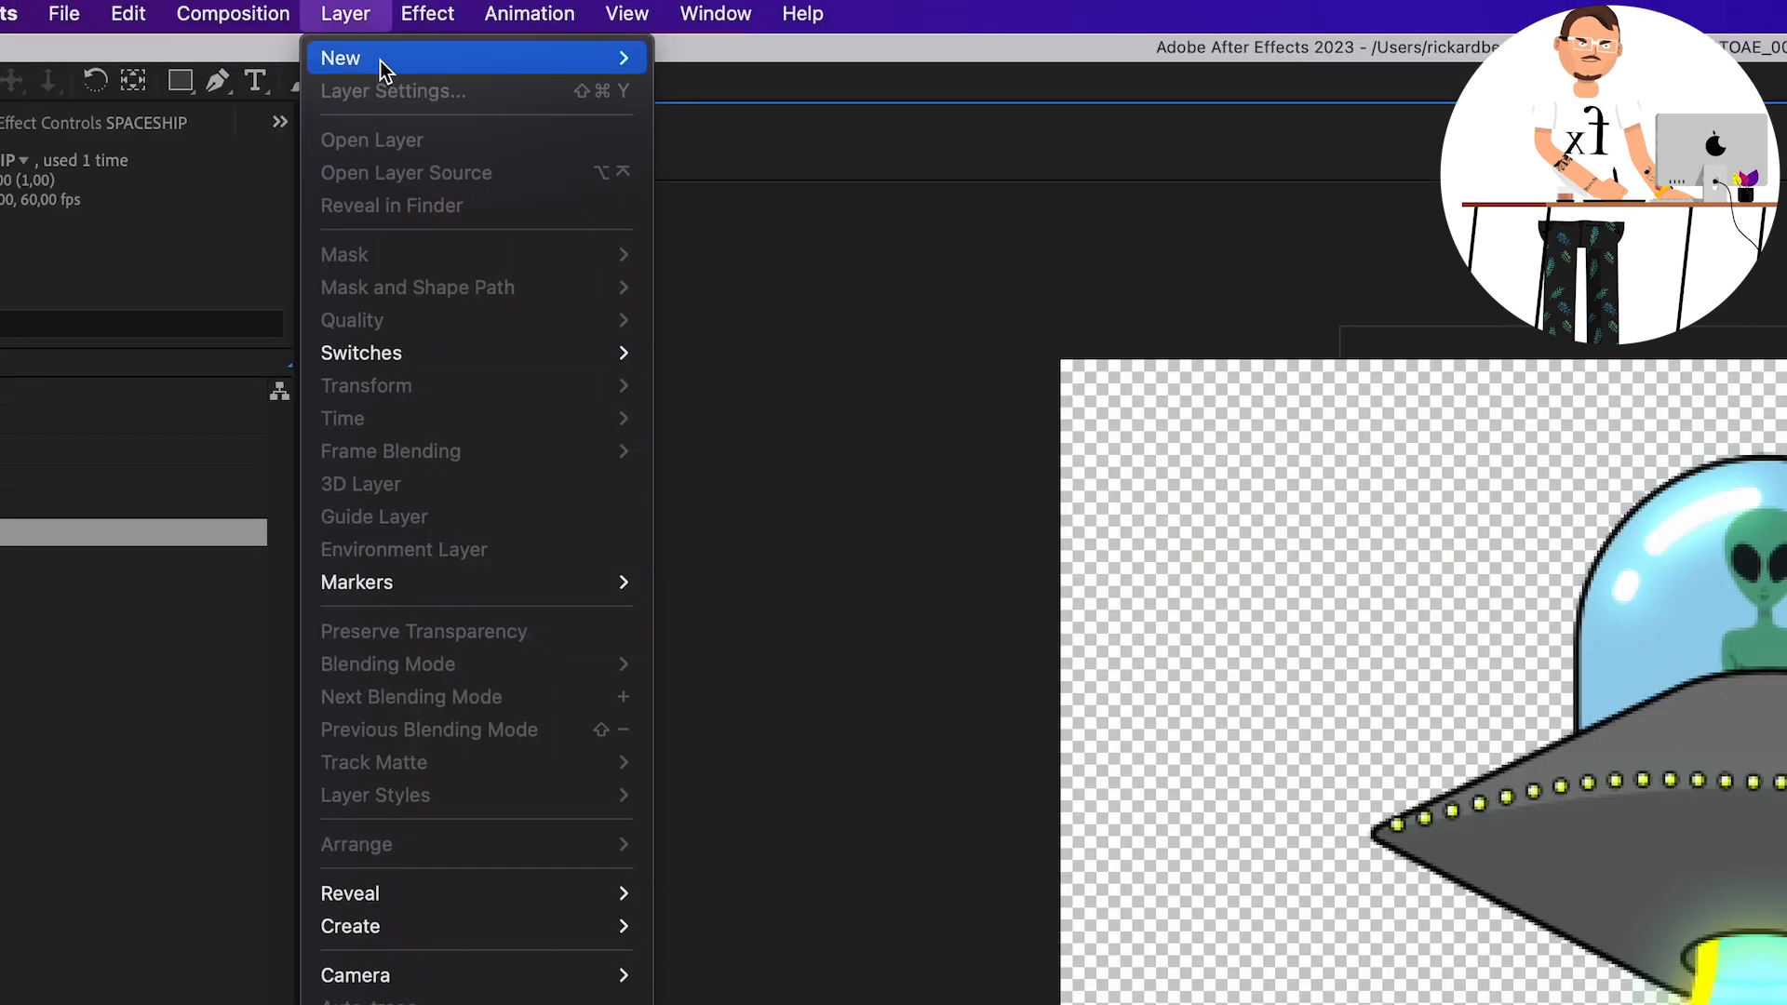
{"action": "mouse_move", "coordinate": [263, 28]}
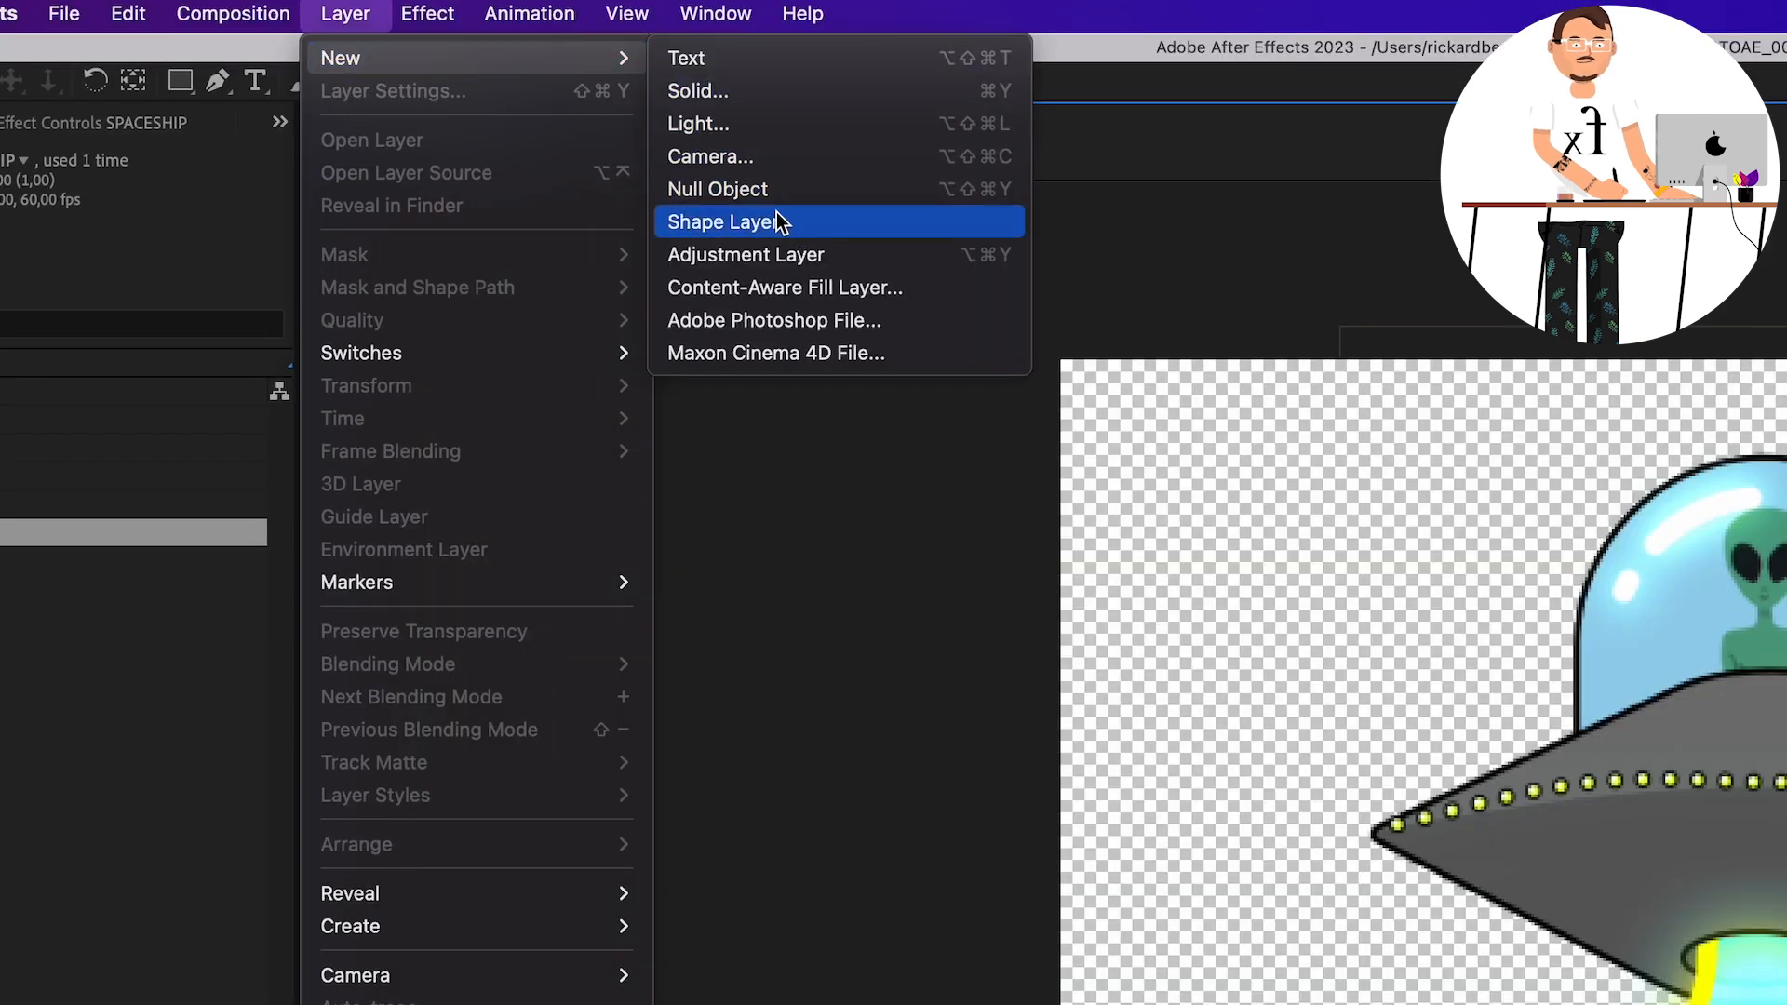
{"action": "left_click", "coordinate": [760, 92]}
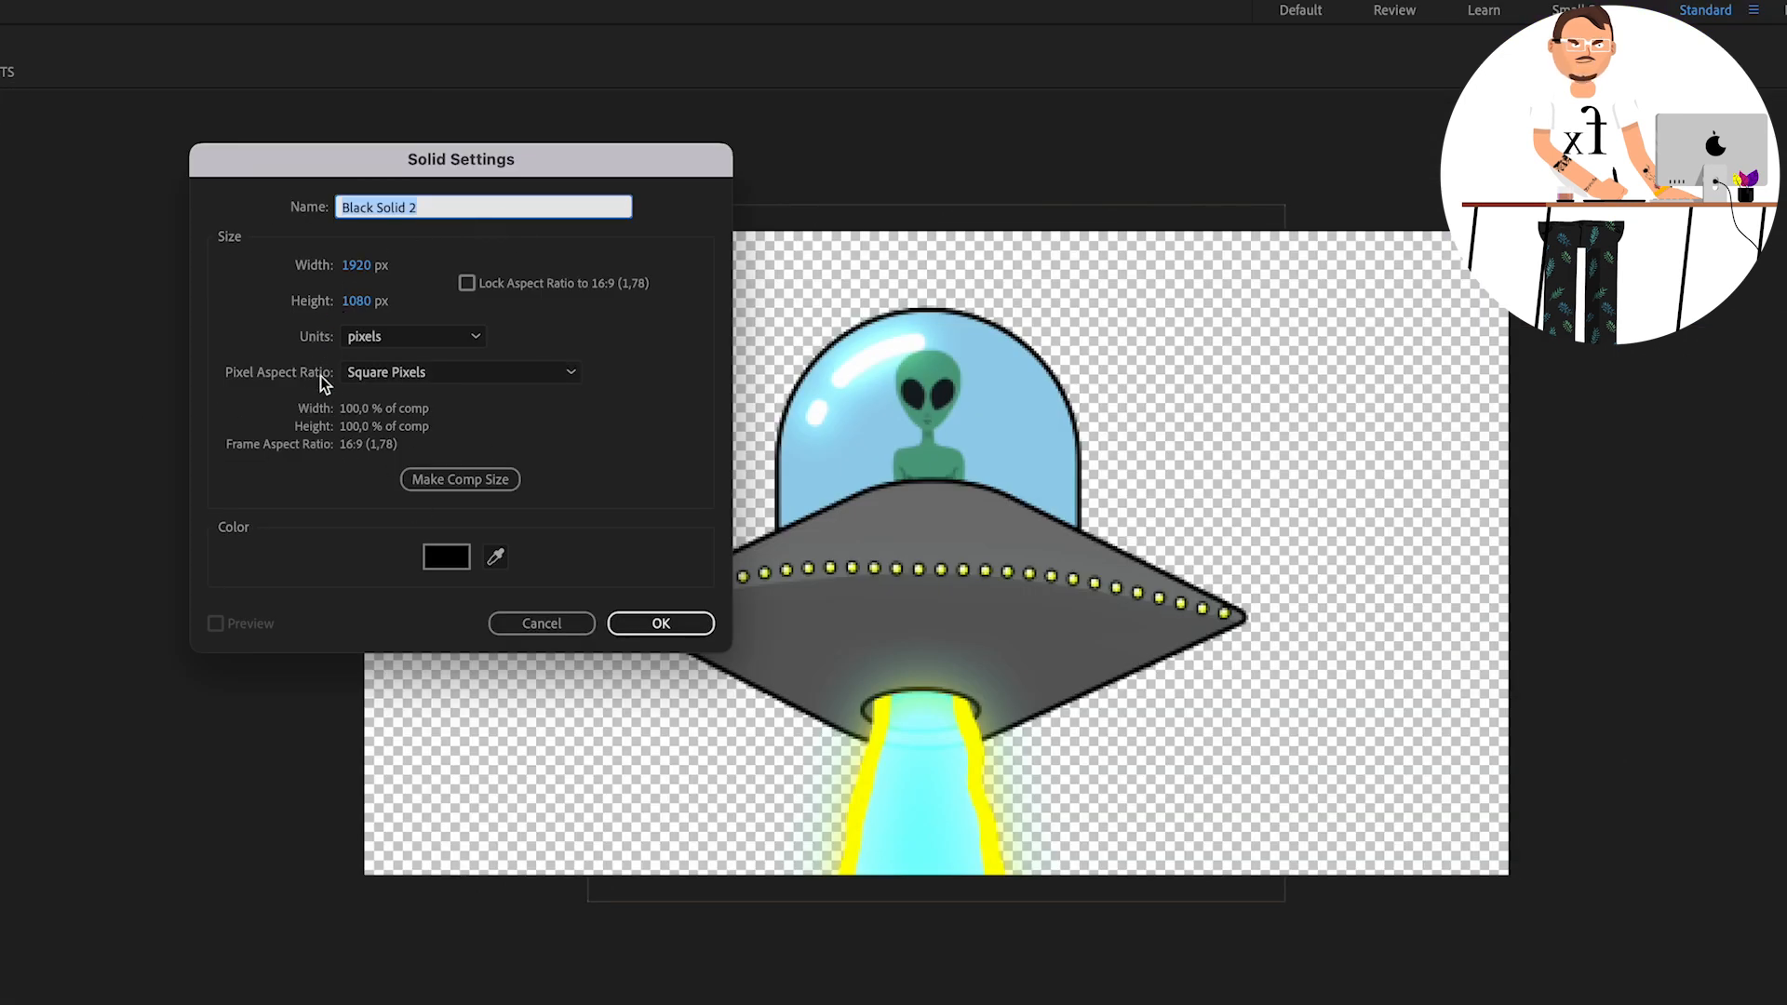
{"action": "left_click", "coordinate": [468, 480]}
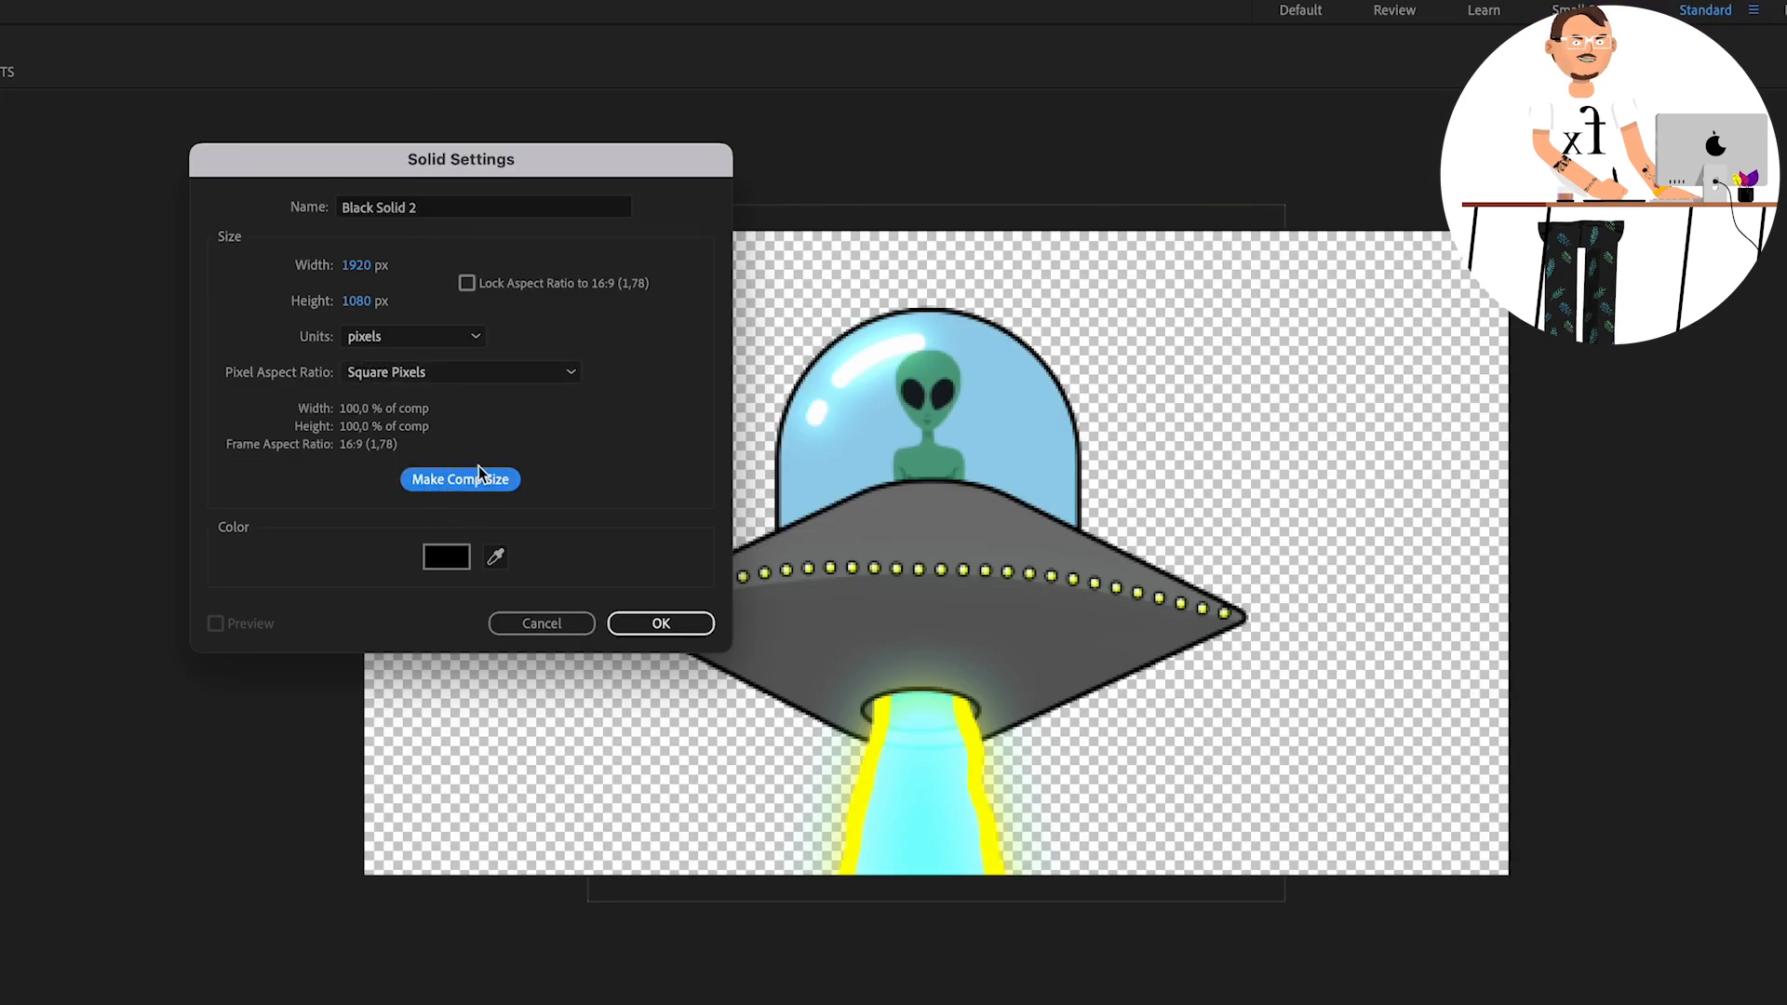
{"action": "left_click", "coordinate": [687, 625]}
{"action": "left_click_drag", "start_coordinate": [179, 733], "coordinate": [187, 756]}
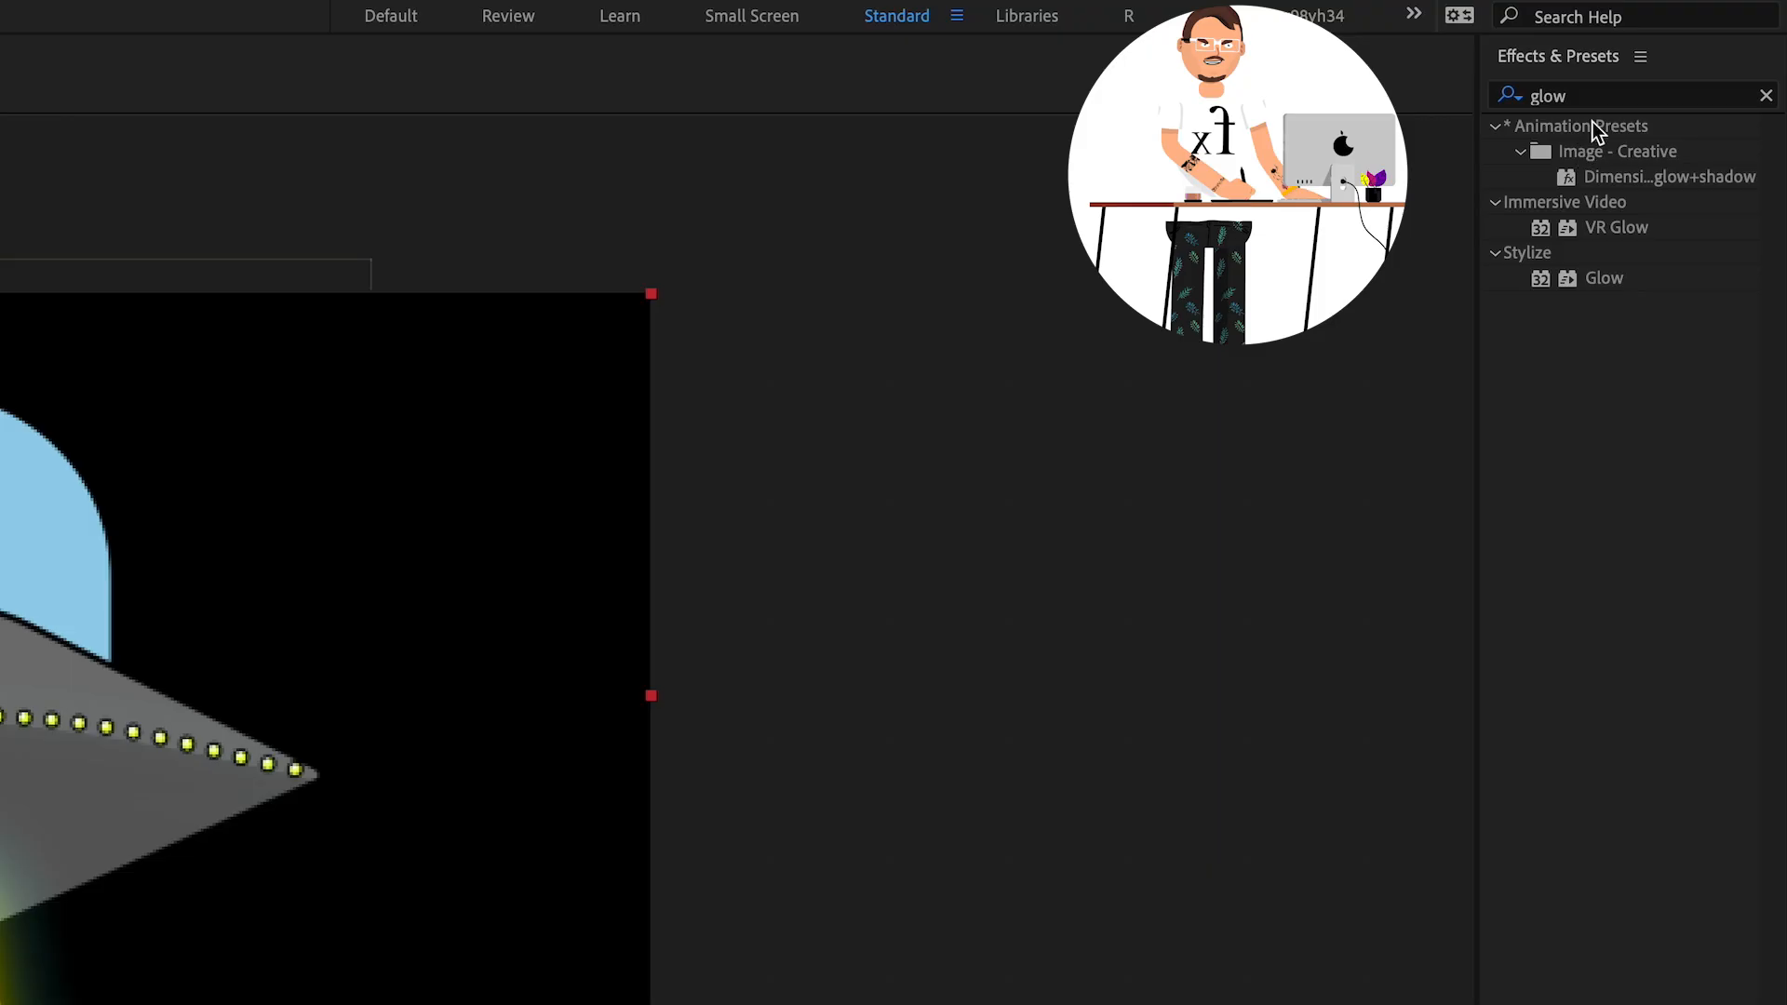
Find the Fractal Noise effect and apply it to the black background solid
{"action": "left_click_drag", "start_coordinate": [1705, 77], "coordinate": [1641, 90]}
{"action": "type", "text": "fra"}
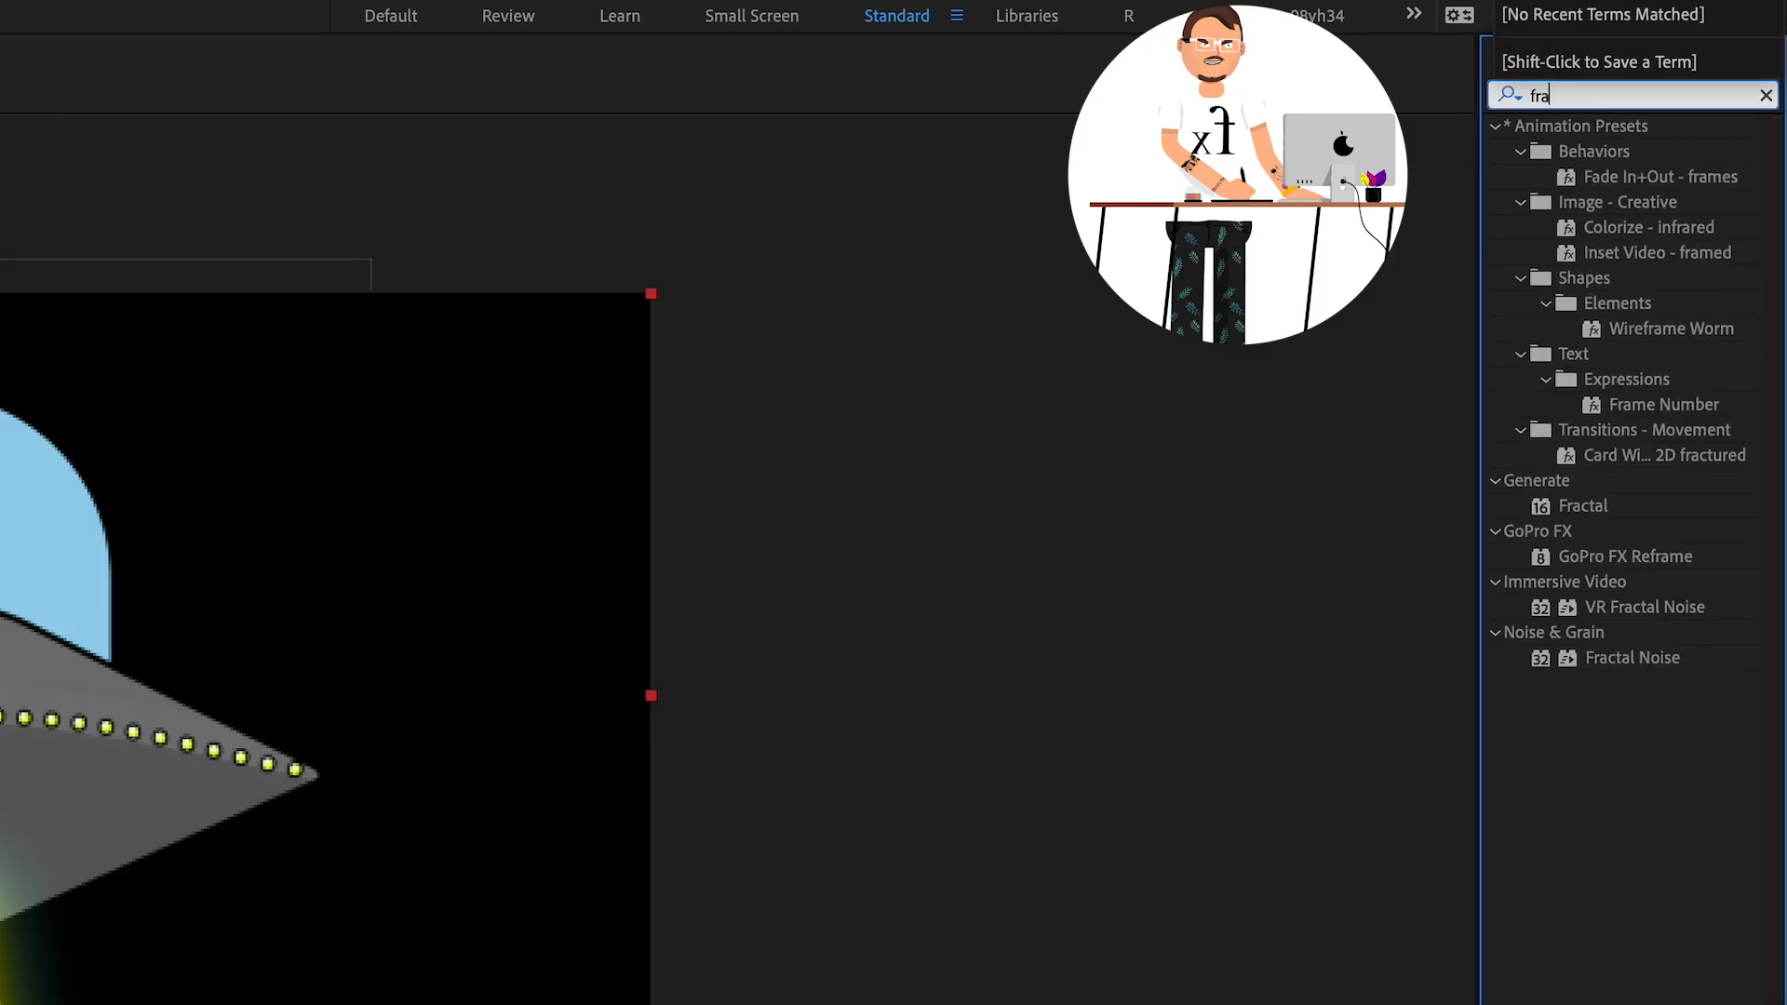
{"action": "type", "text": "ctal"}
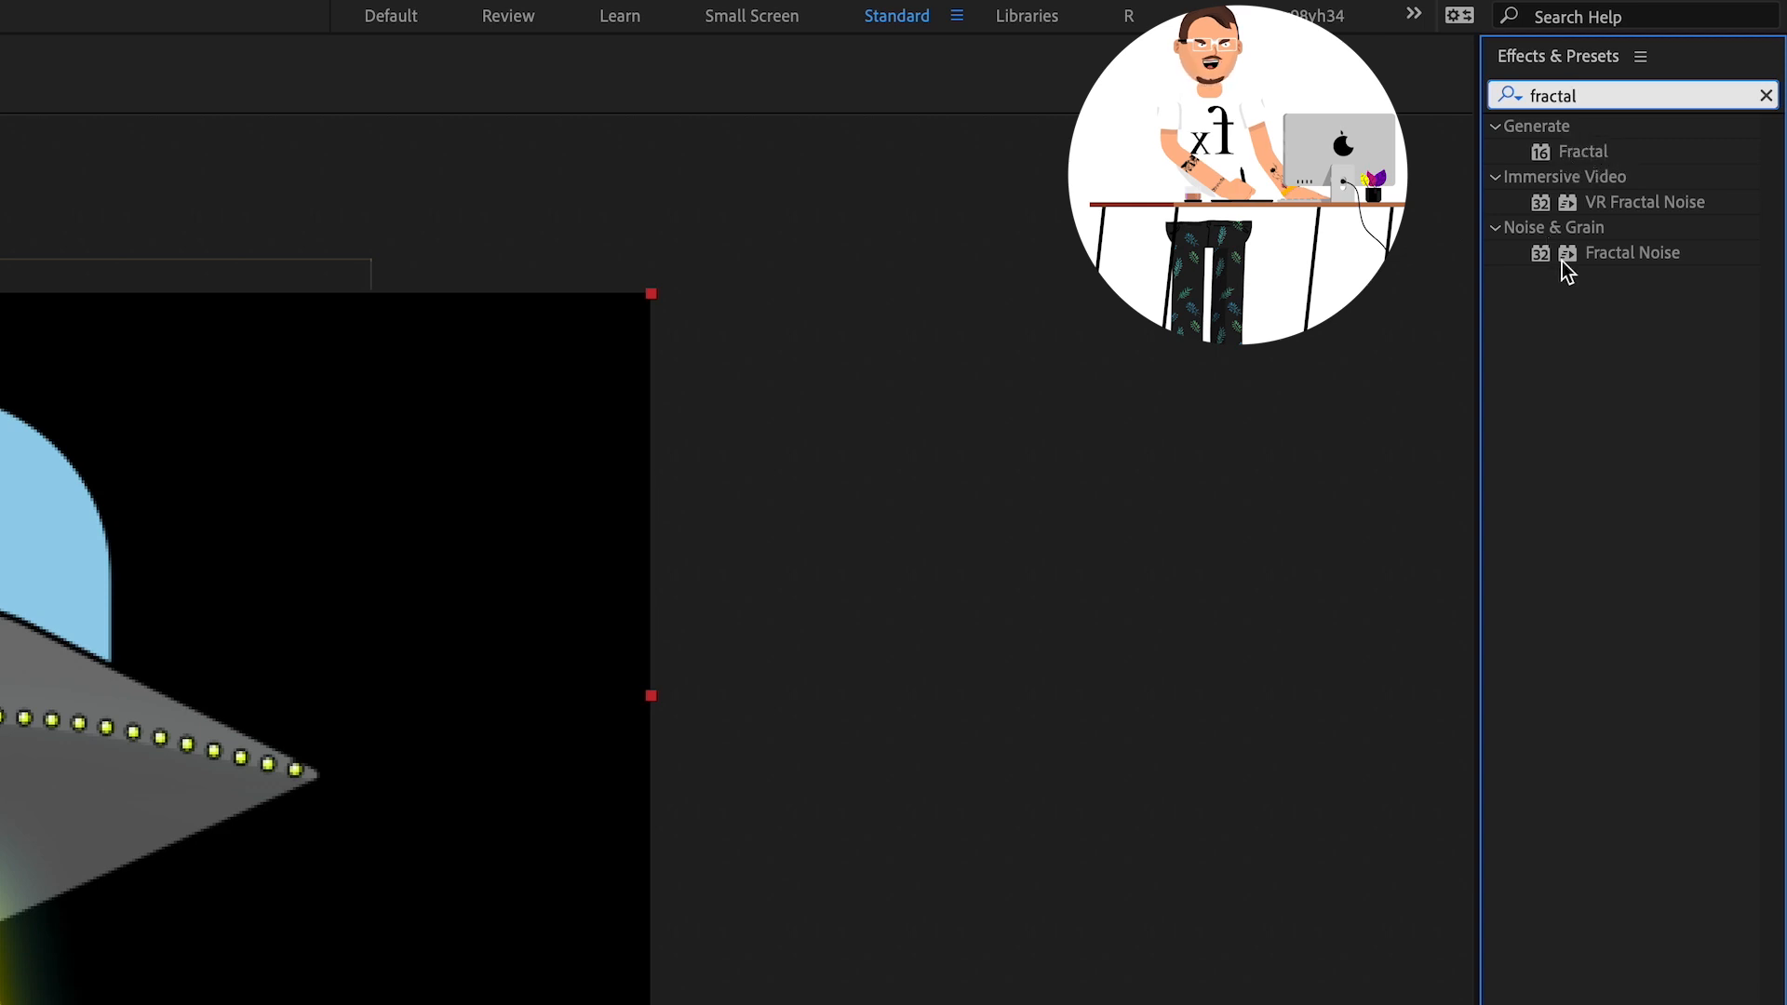
{"action": "left_click", "coordinate": [1660, 257]}
{"action": "double_click", "coordinate": [1660, 257]}
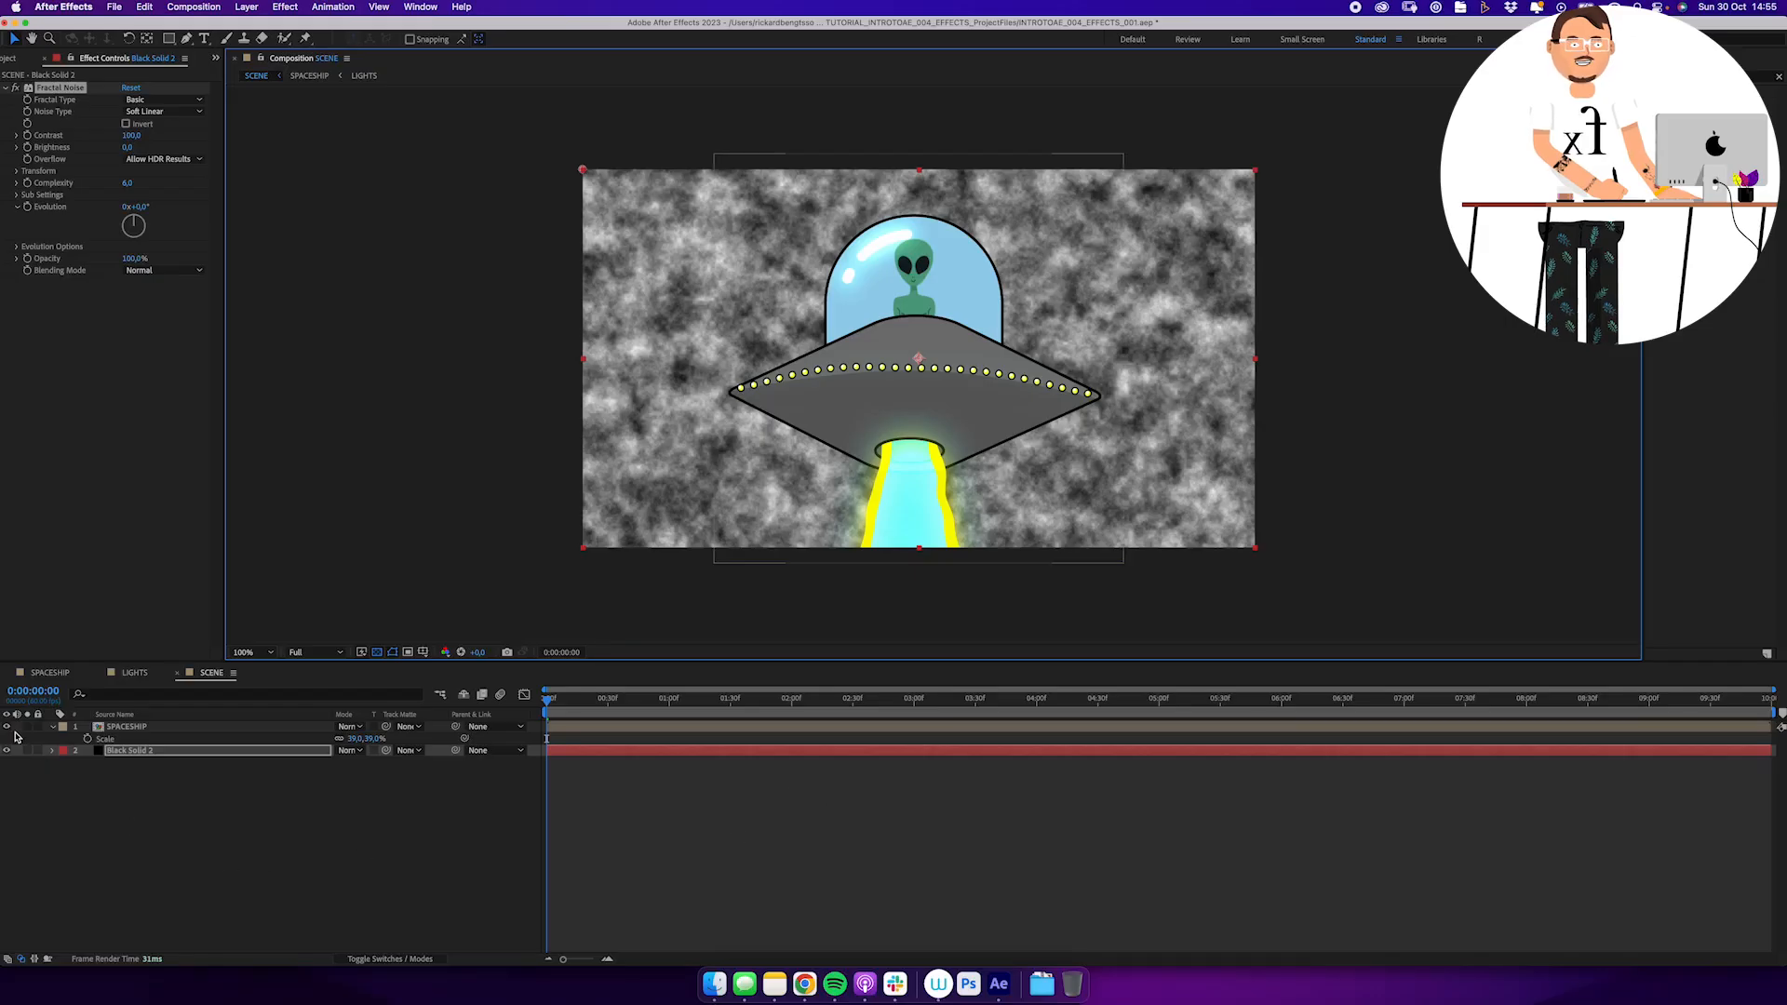
With SPACESHIP temporarily hidden, set the solid's Fractal Noise to Contrast 191, Brightness -104 and Scale 13, then show SPACESHIP again
{"action": "left_click", "coordinate": [6, 727]}
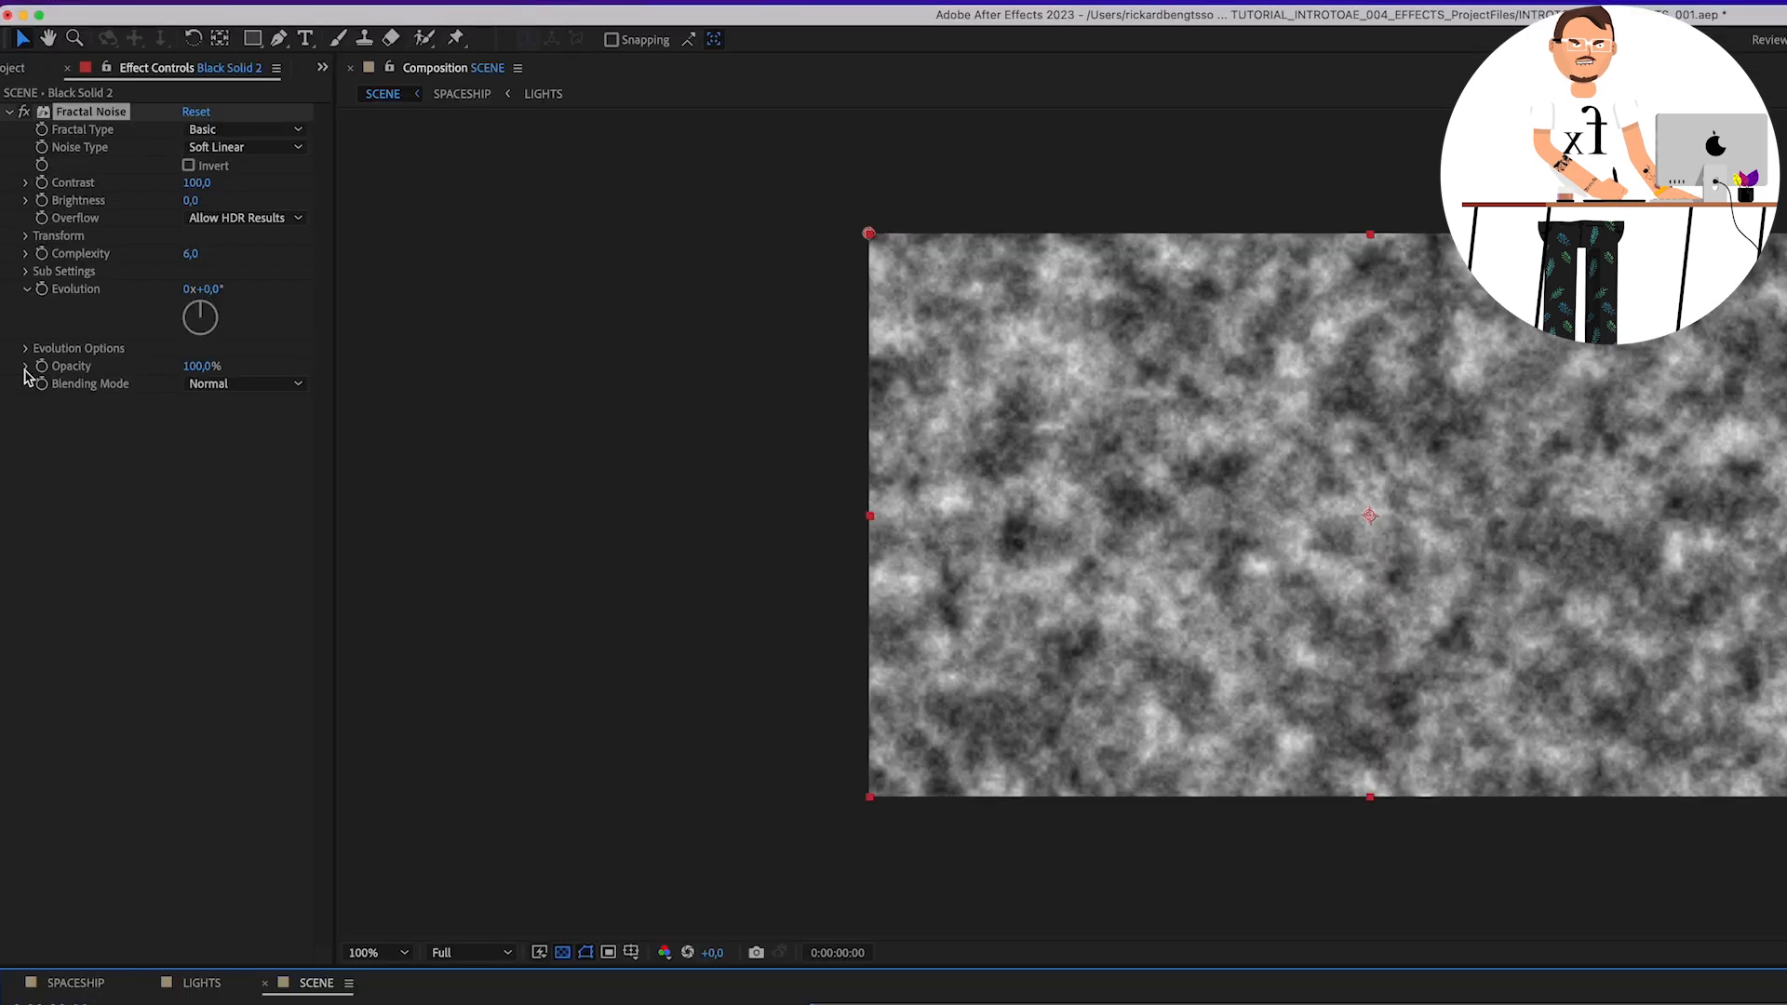
{"action": "left_click_drag", "start_coordinate": [198, 182], "coordinate": [116, 216]}
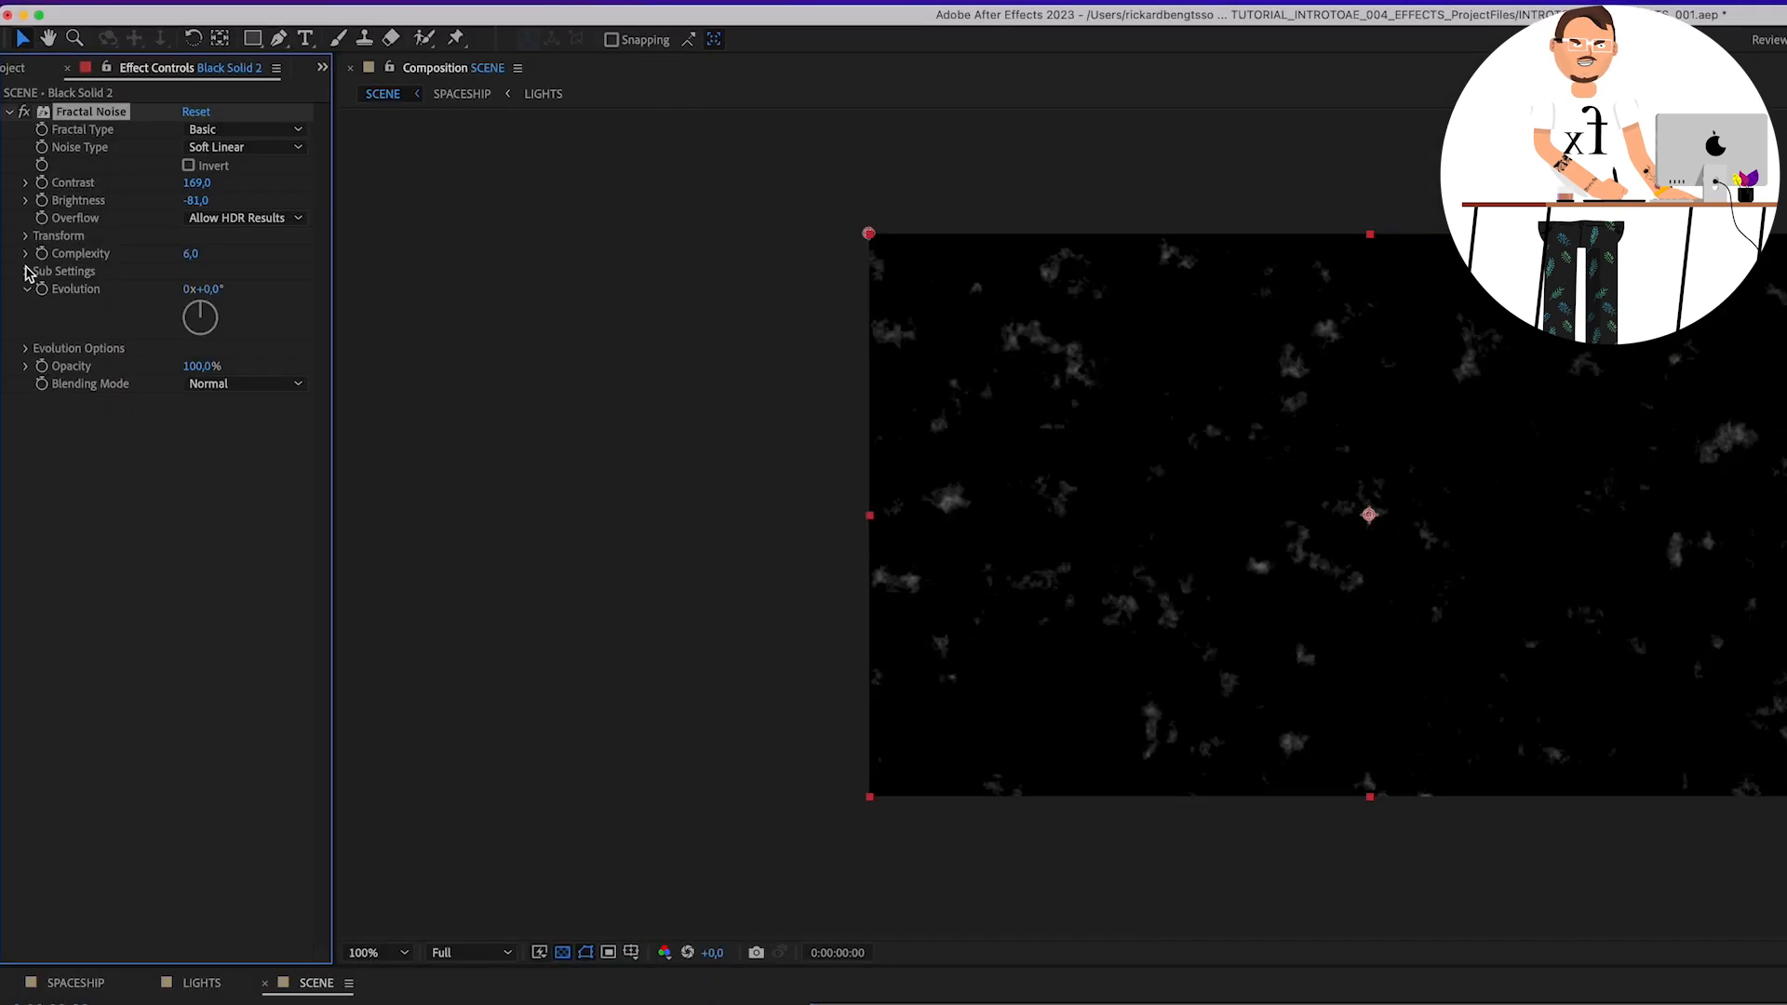
{"action": "left_click", "coordinate": [24, 235]}
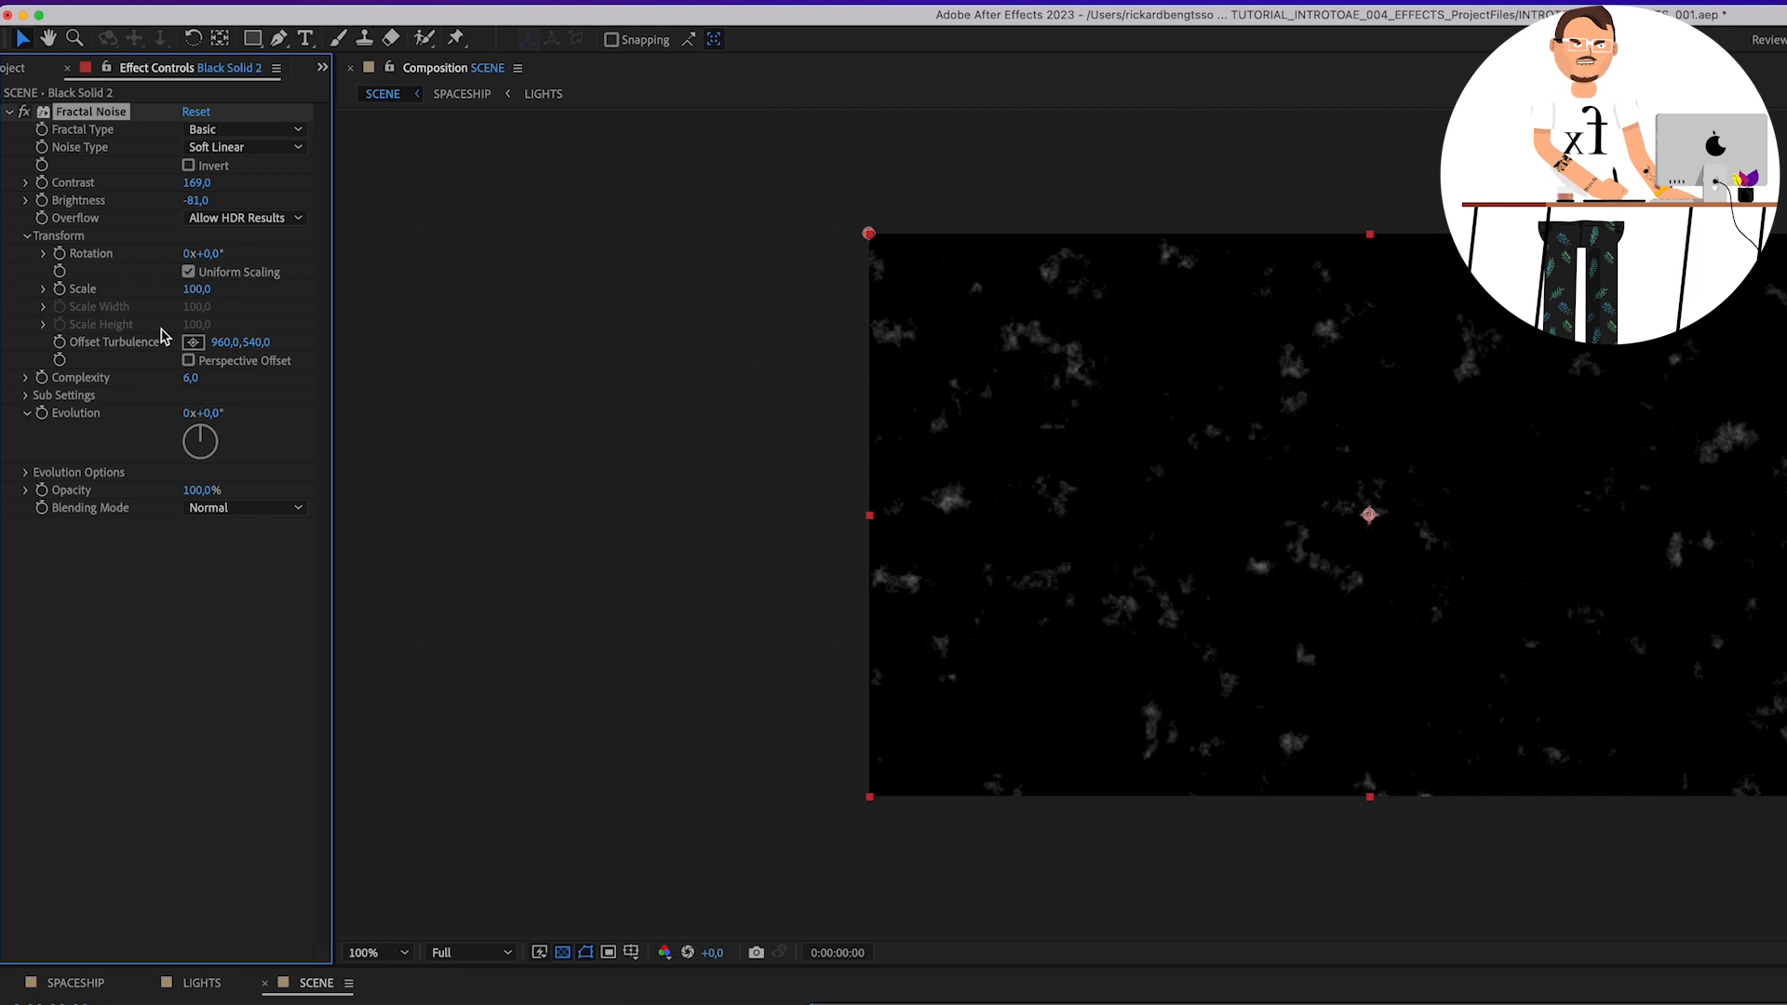
{"action": "left_click_drag", "start_coordinate": [197, 293], "coordinate": [132, 318]}
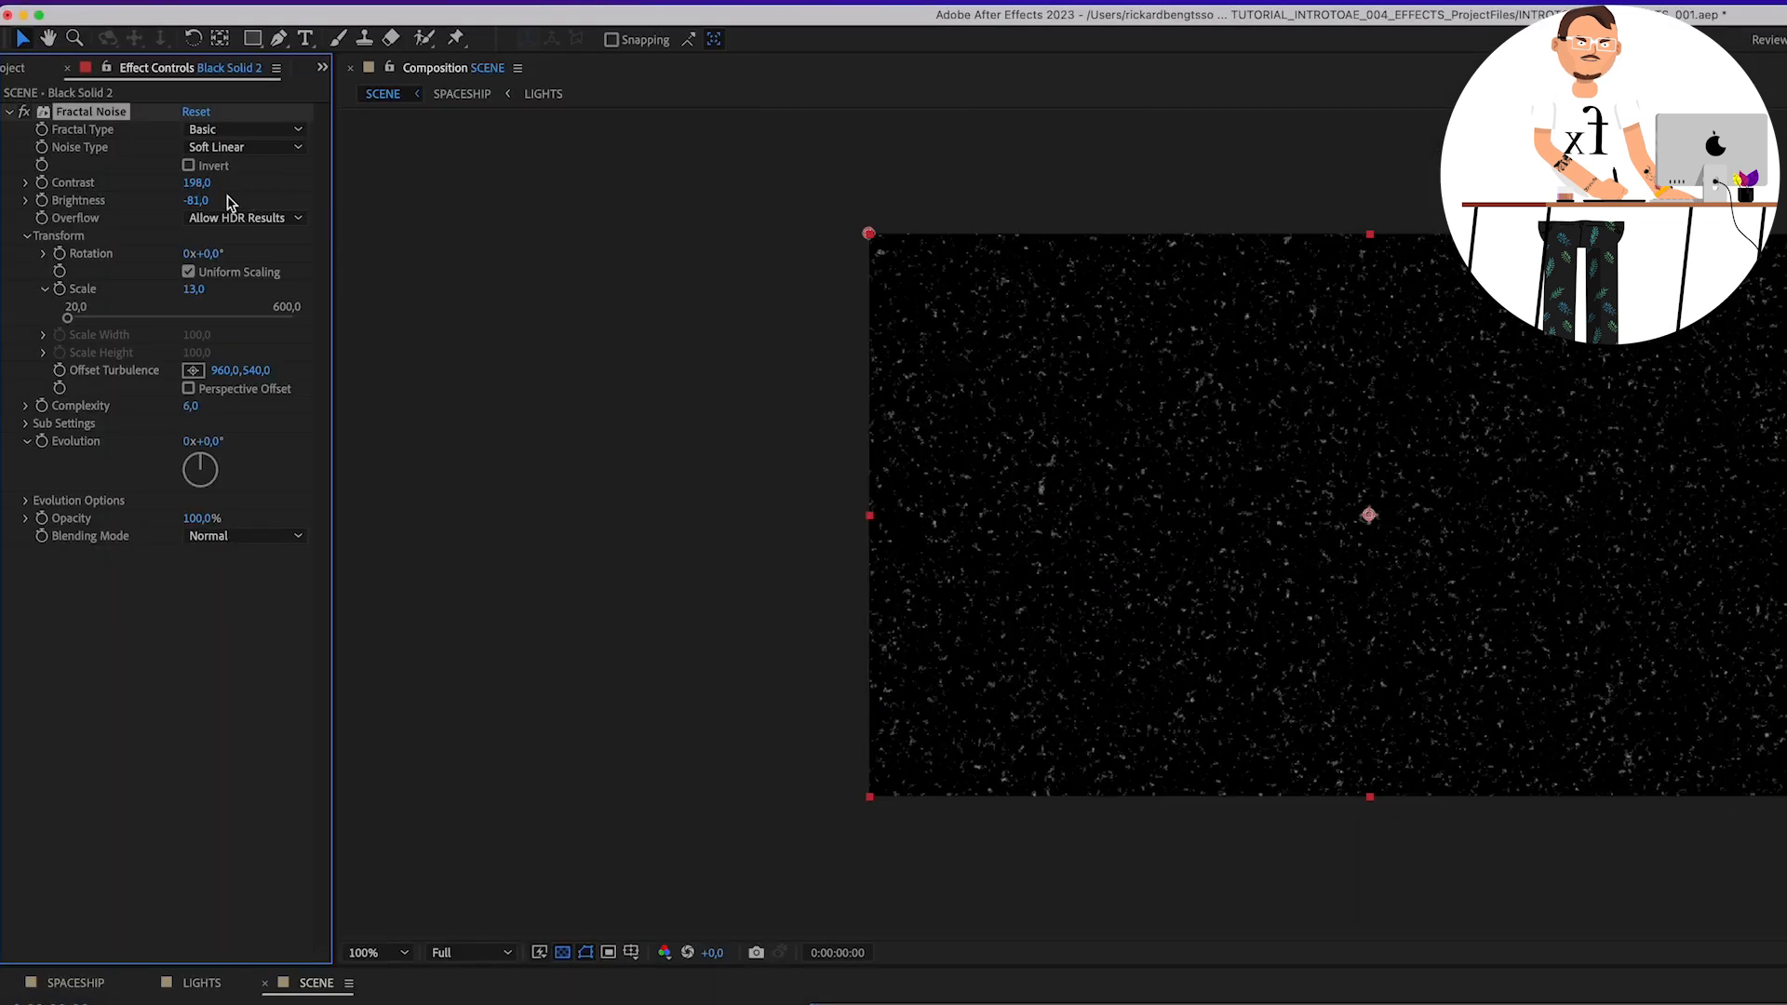
{"action": "left_click_drag", "start_coordinate": [198, 203], "coordinate": [177, 204]}
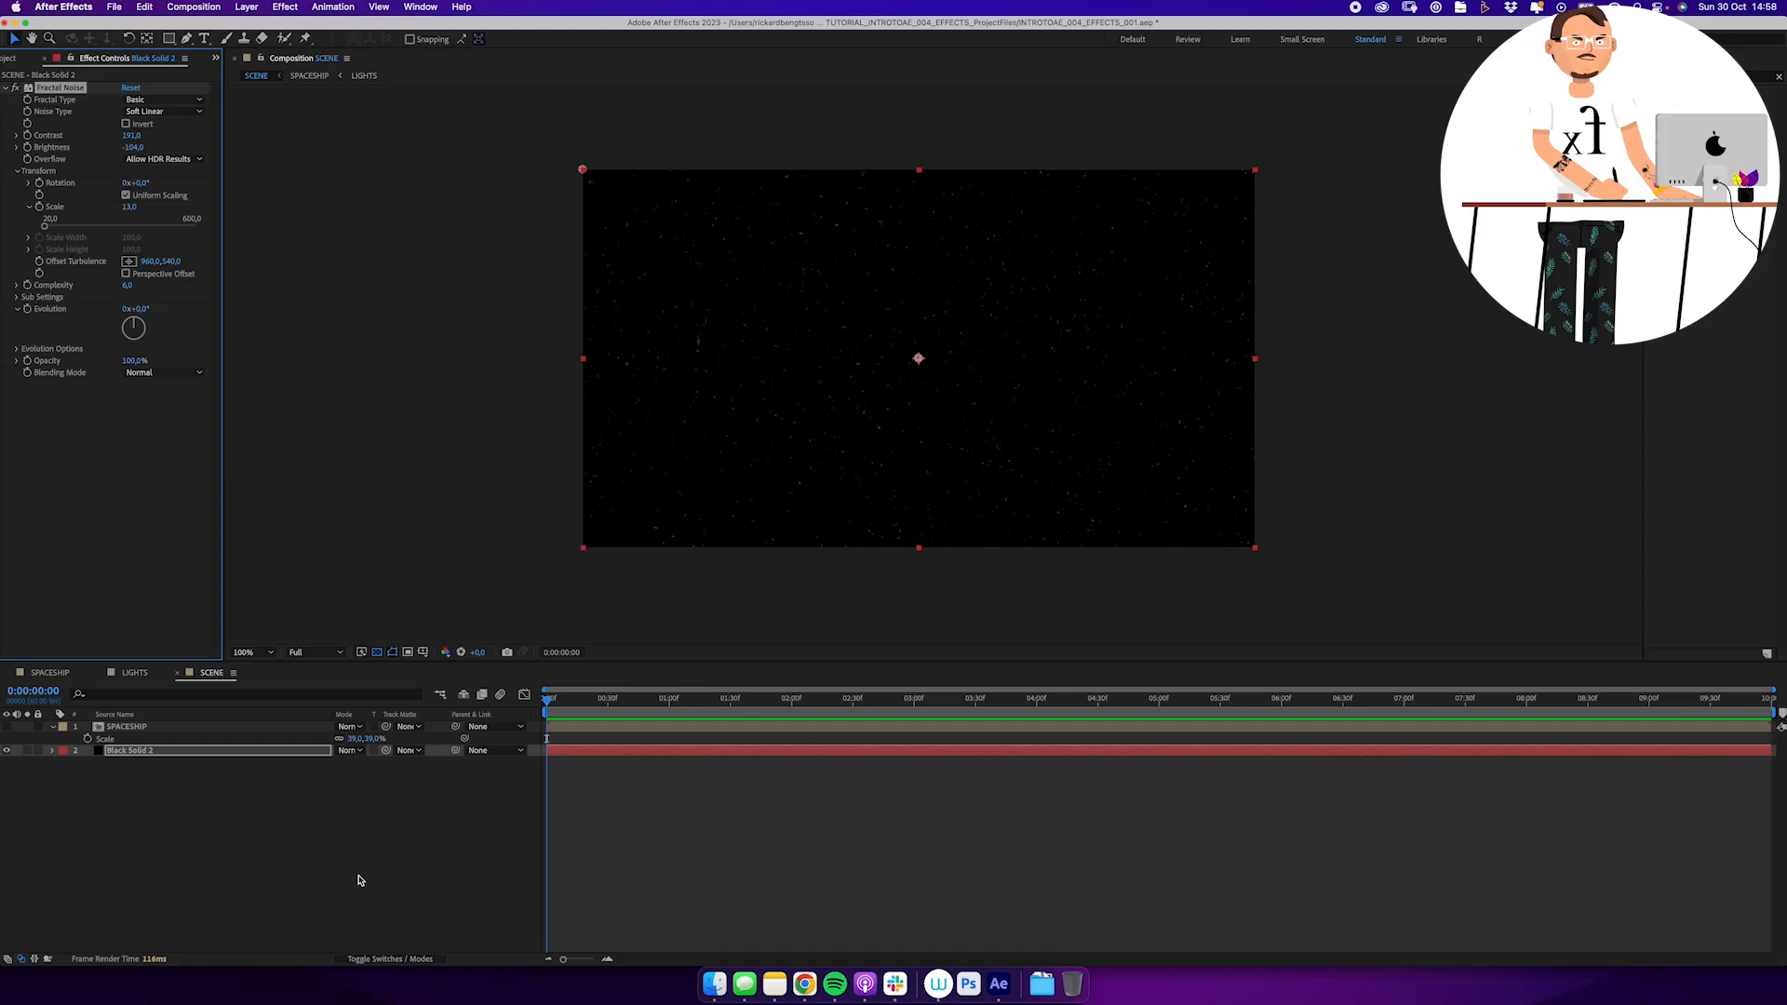
{"action": "left_click", "coordinate": [6, 726]}
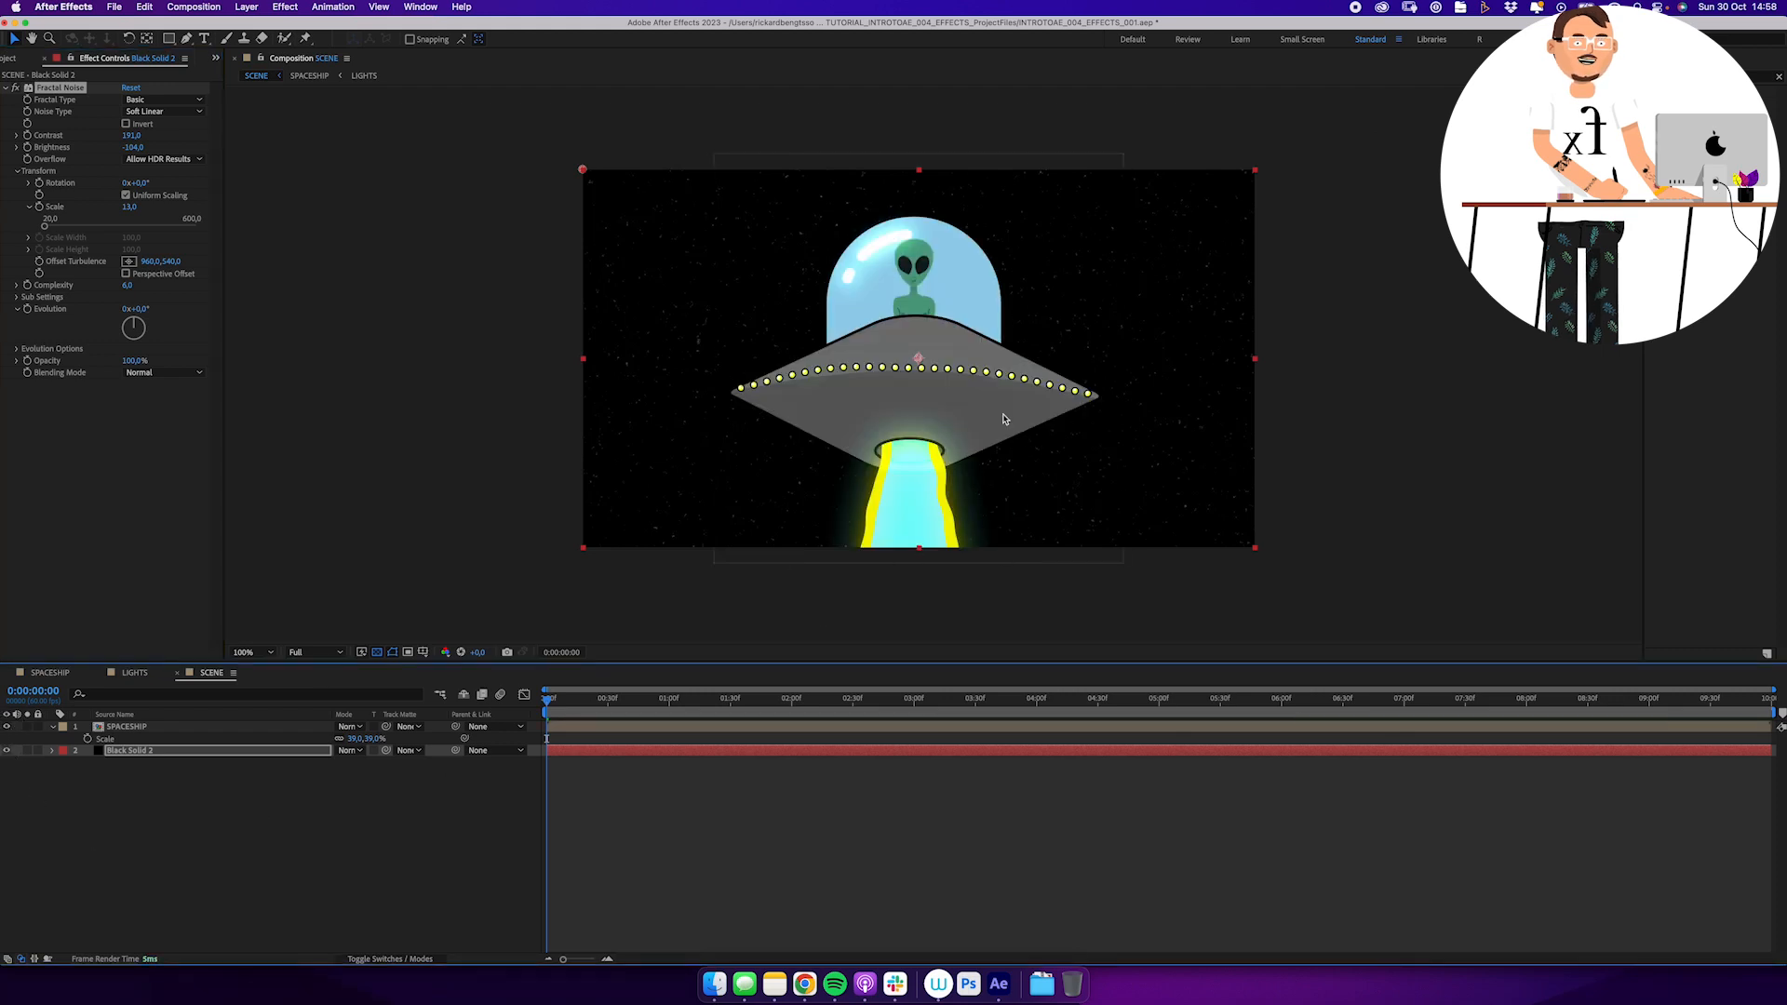
Rename the background solid layer as STARS
{"action": "key", "text": "Return"}
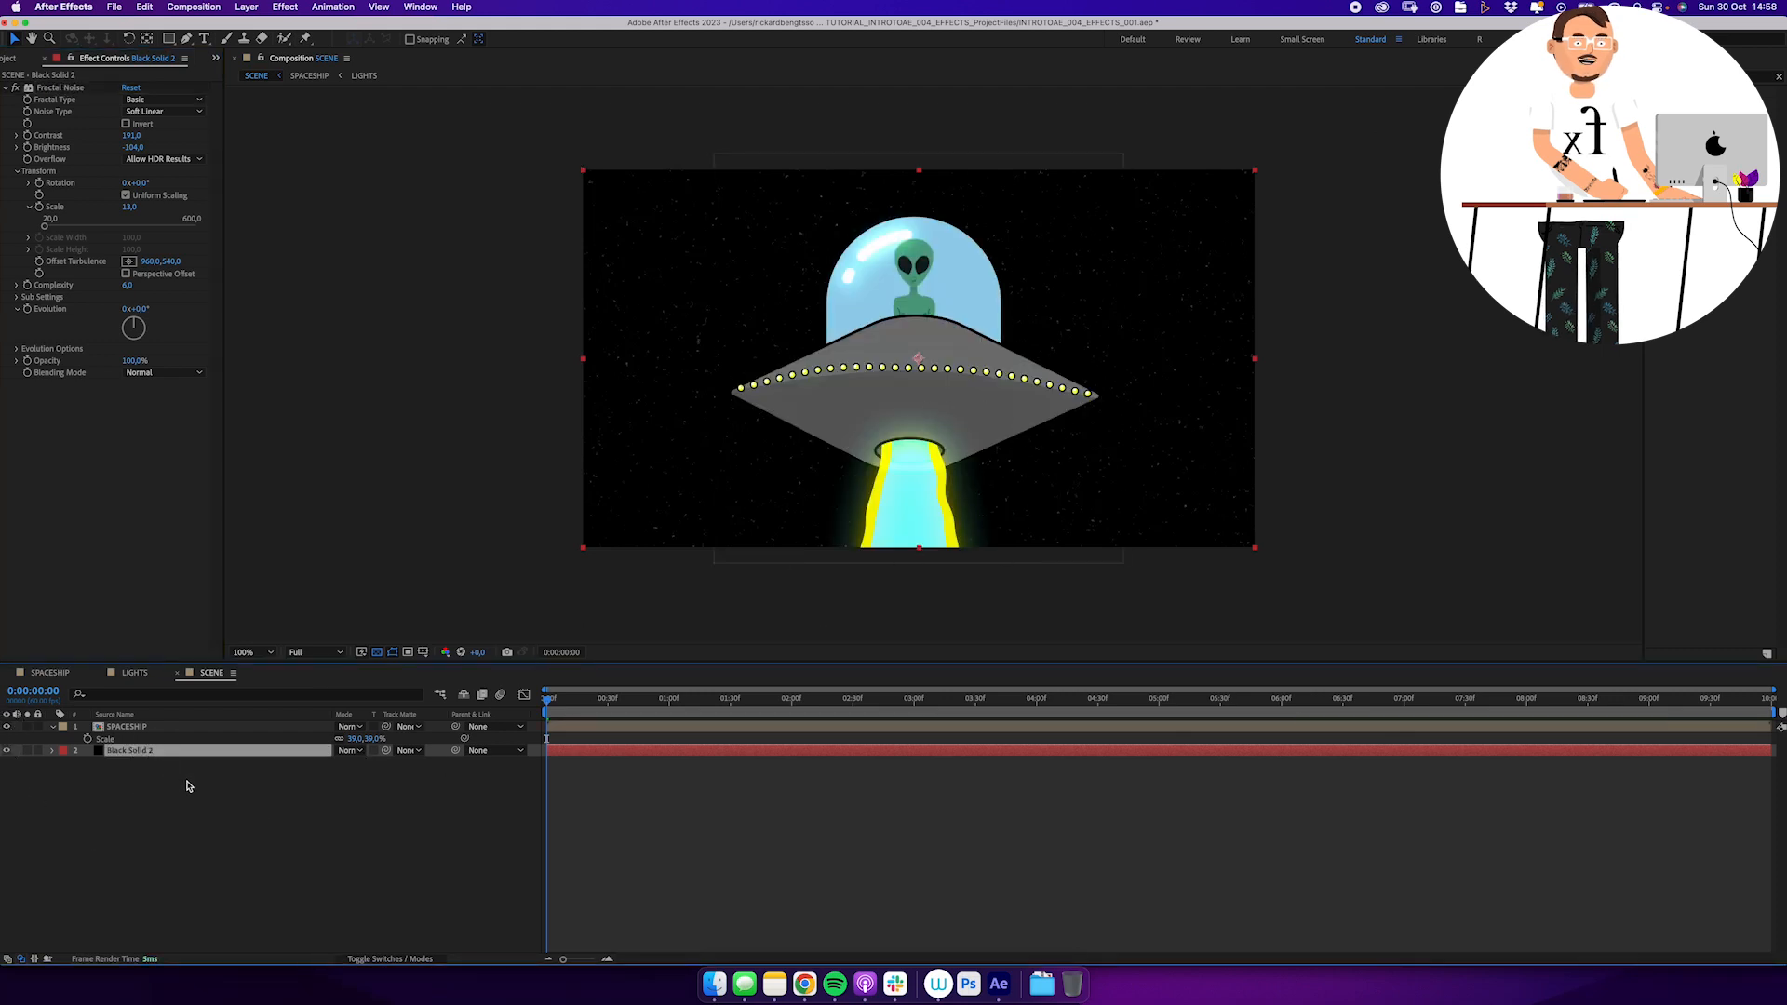
{"action": "key", "text": "Return"}
{"action": "type", "text": "s"}
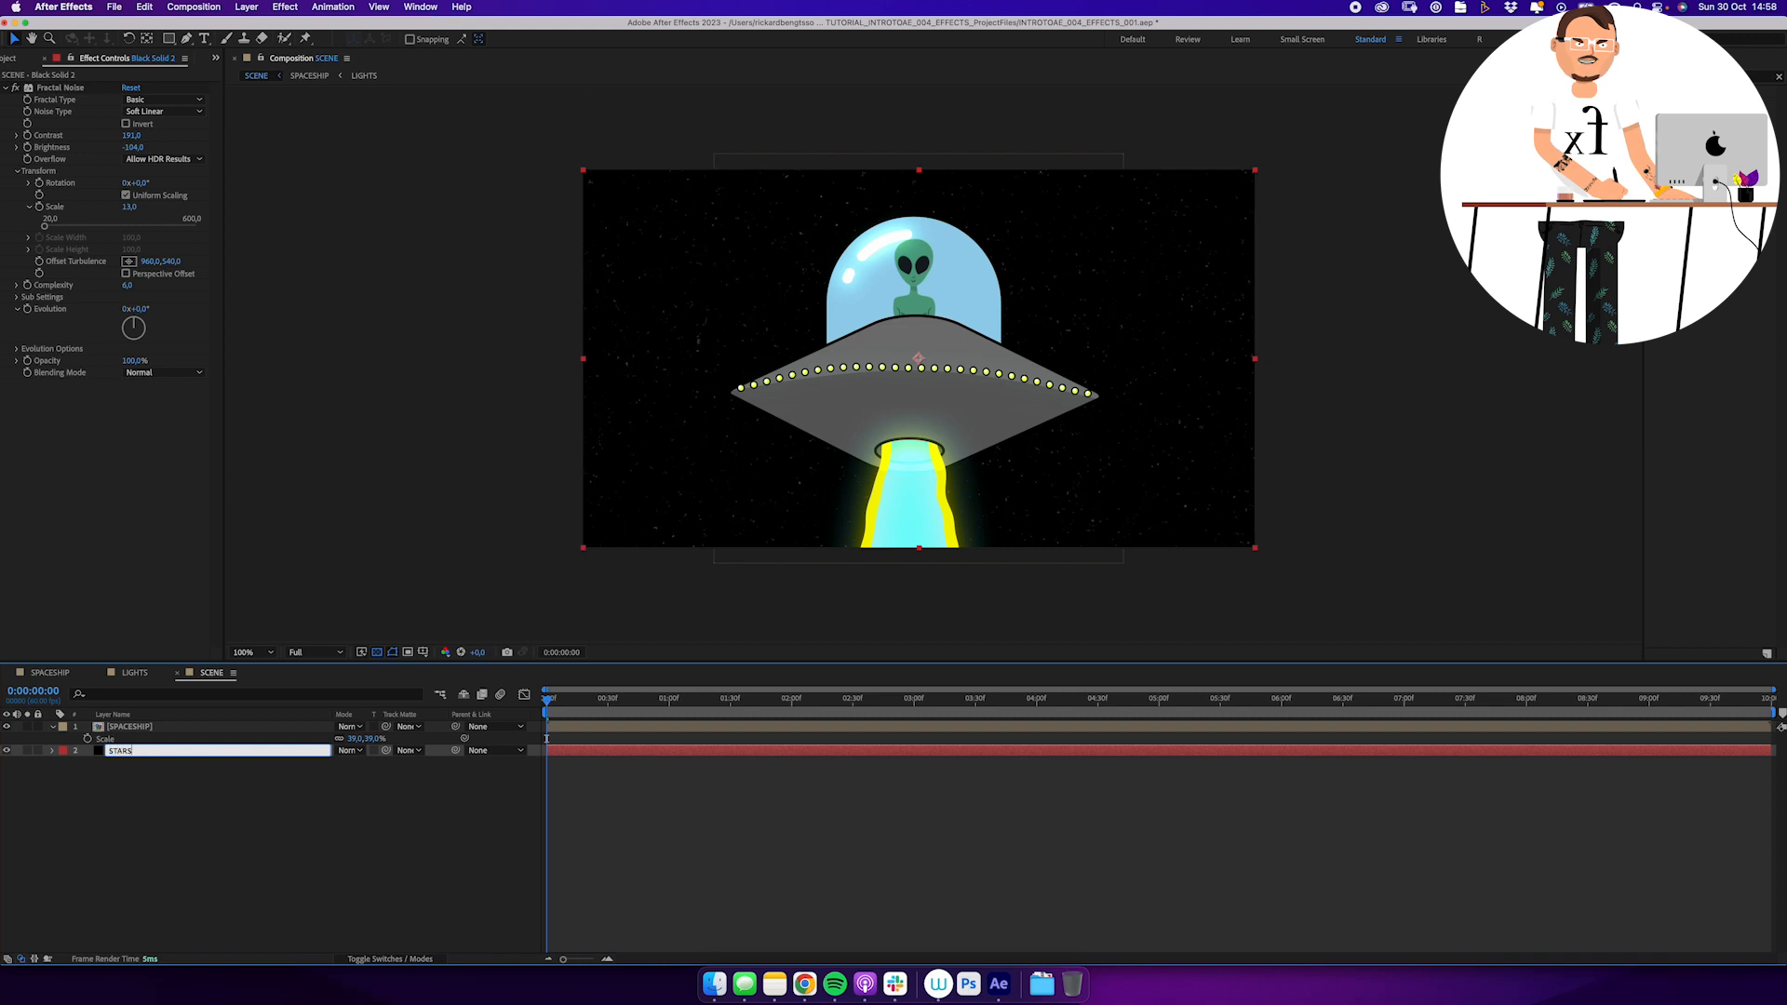
{"action": "type", "text": "TARS"}
{"action": "key", "text": "Return"}
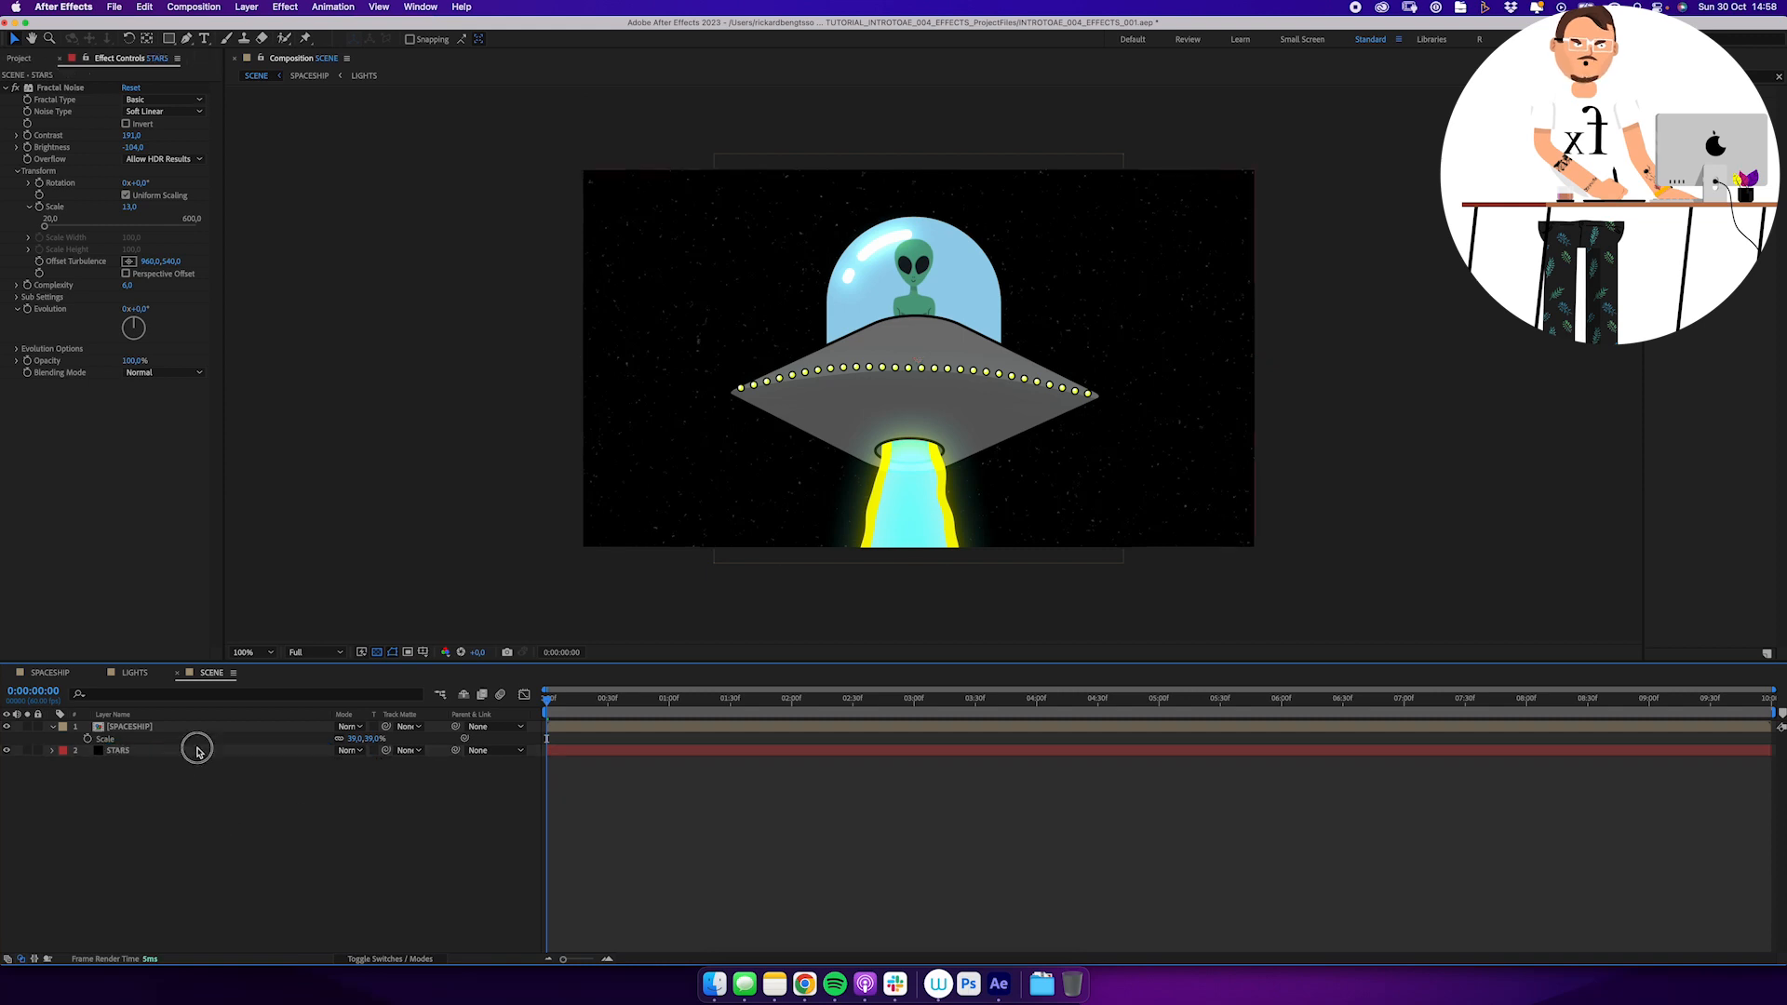
Duplicate the STARS layer and rename the copy CLOUDS
{"action": "key", "text": "super+d"}
{"action": "key", "text": "Return"}
{"action": "type", "text": "CLOUDS"}
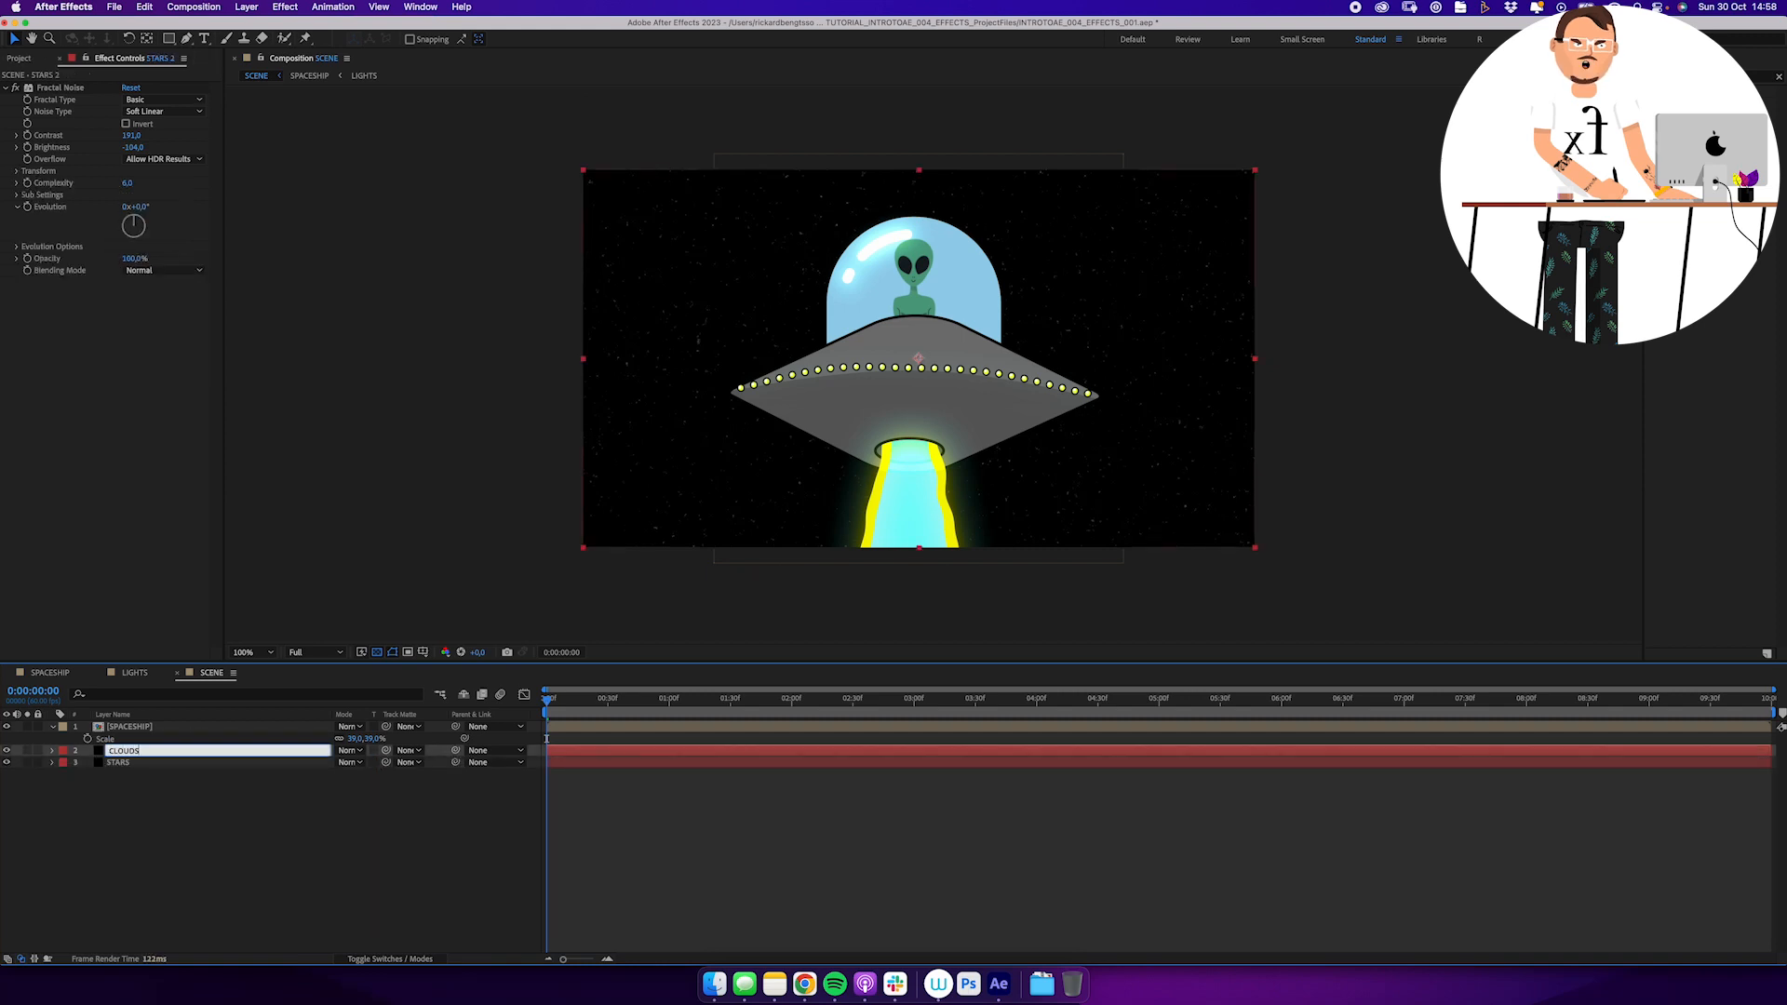
{"action": "key", "text": "Return"}
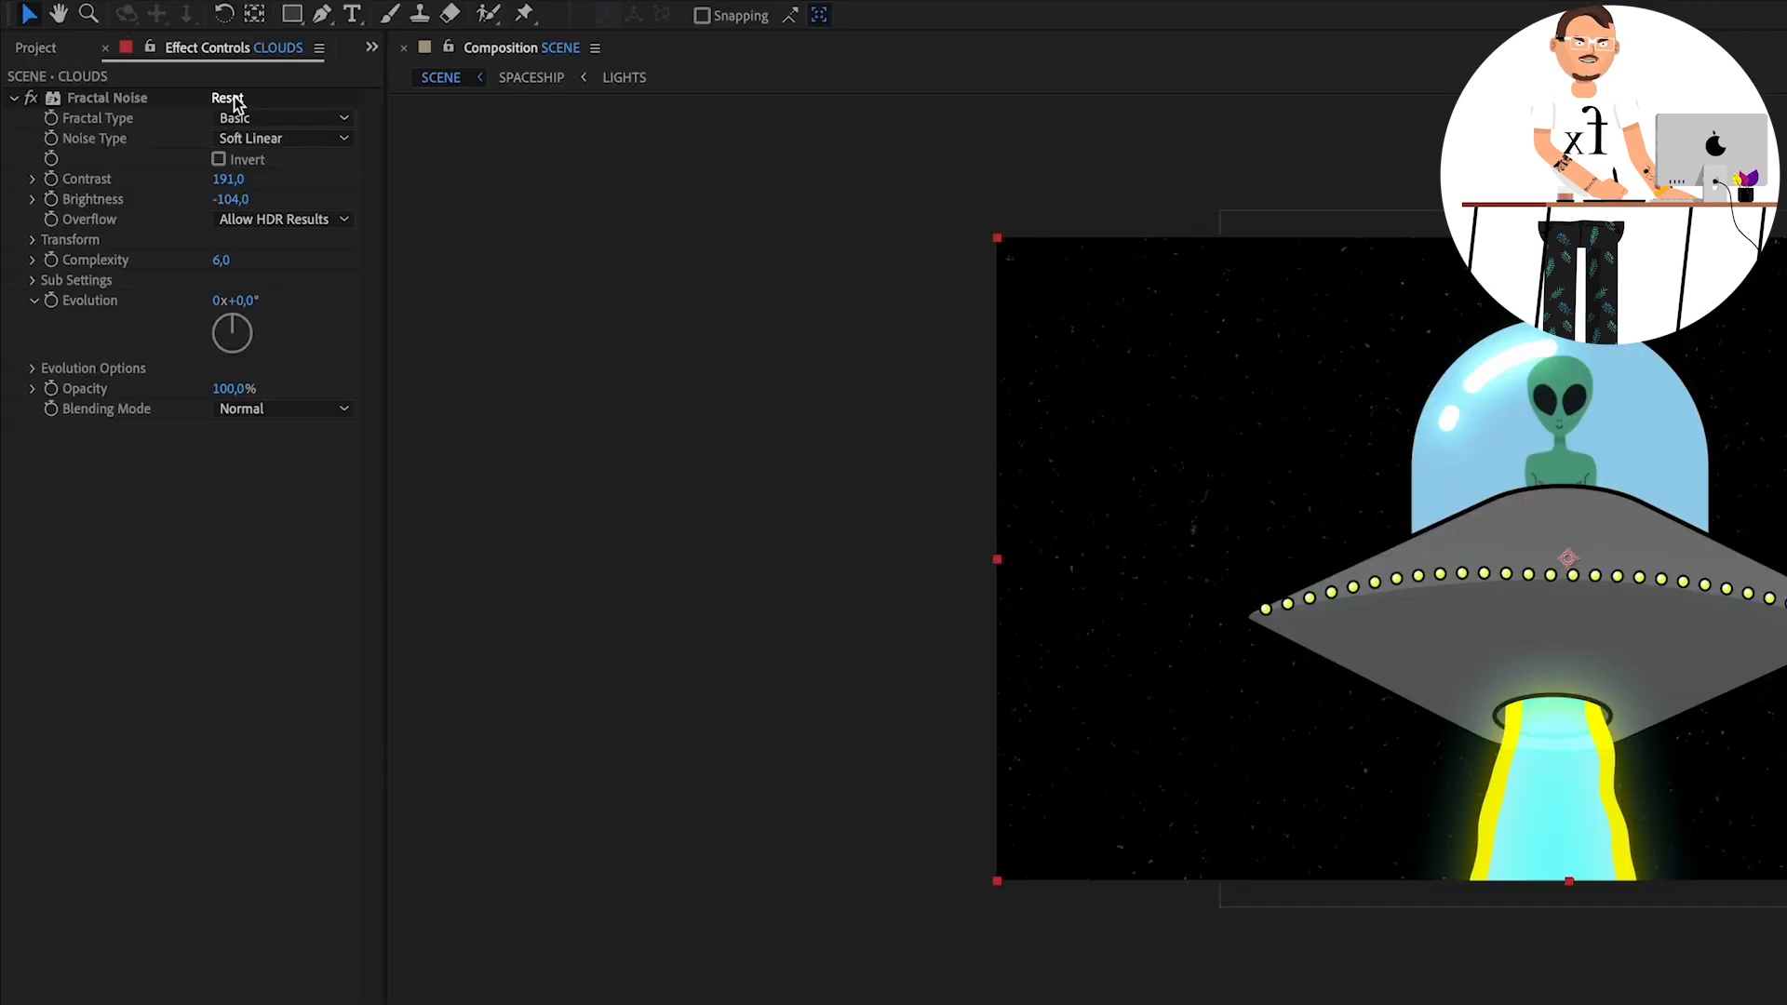
Reset Fractal Noise on CLOUDS, set Contrast 134, Brightness -73 and Complexity 6.1, and turn off Uniform Scaling to adjust the scale width and height separately
{"action": "left_click", "coordinate": [132, 89]}
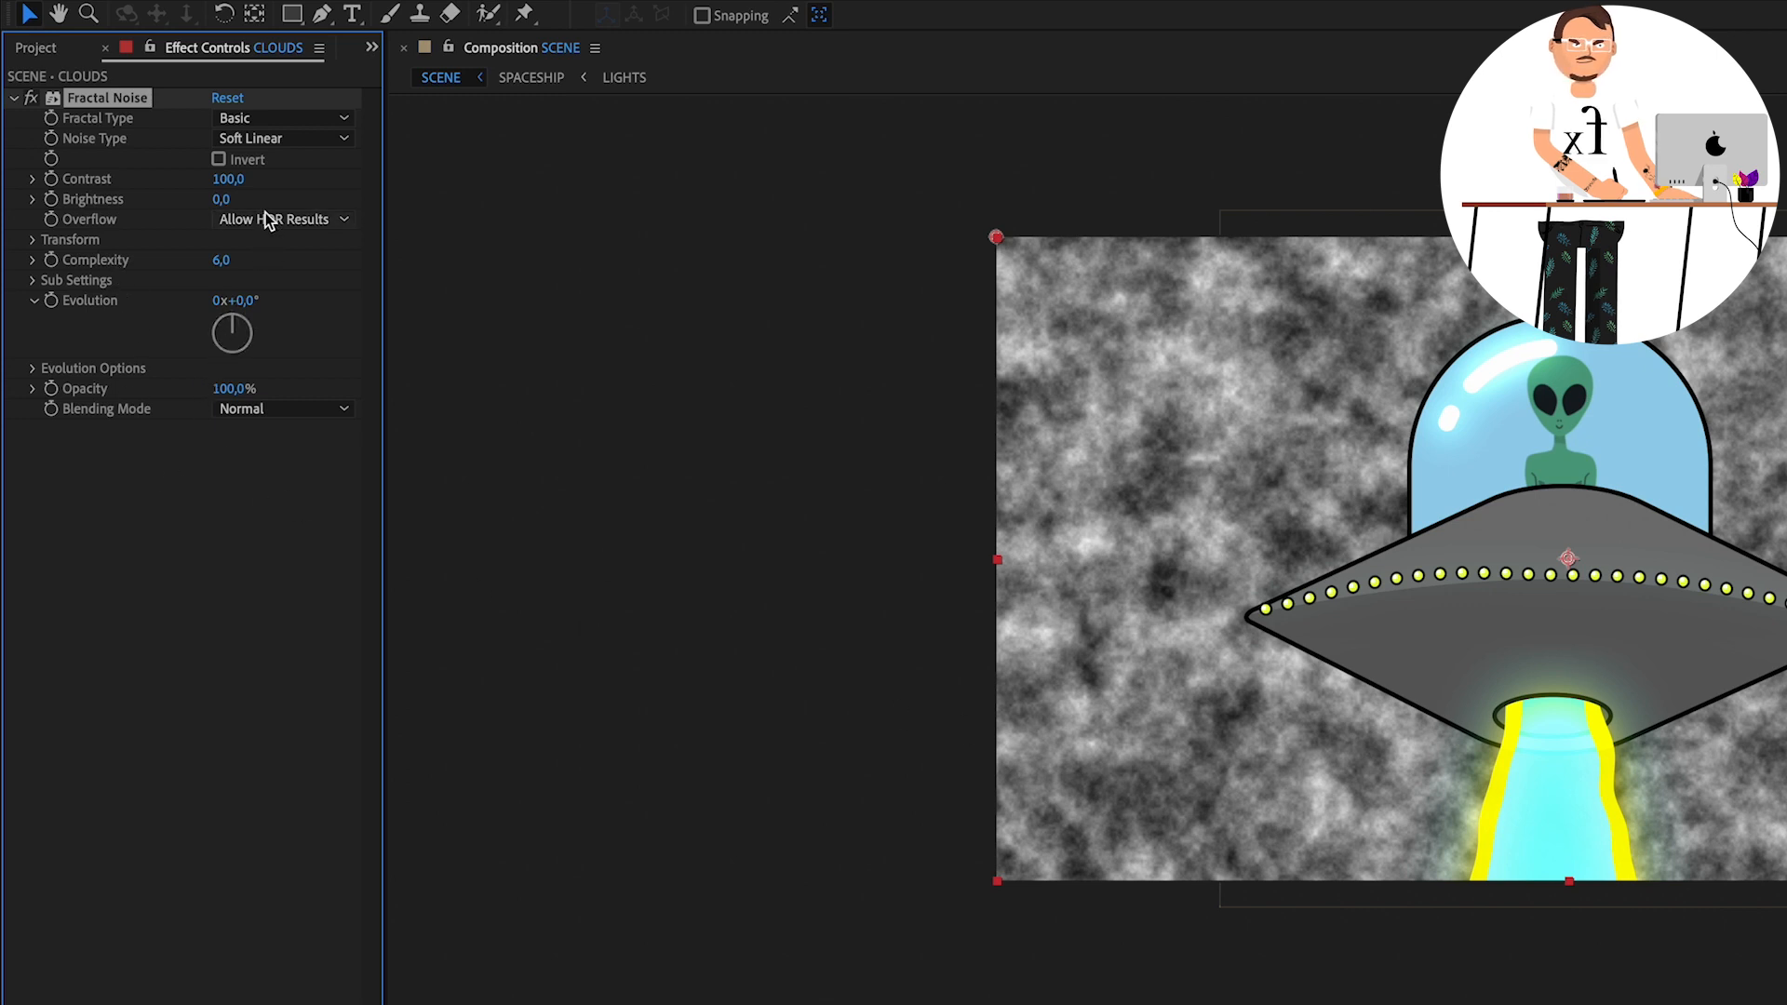
{"action": "left_click_drag", "start_coordinate": [240, 184], "coordinate": [157, 230]}
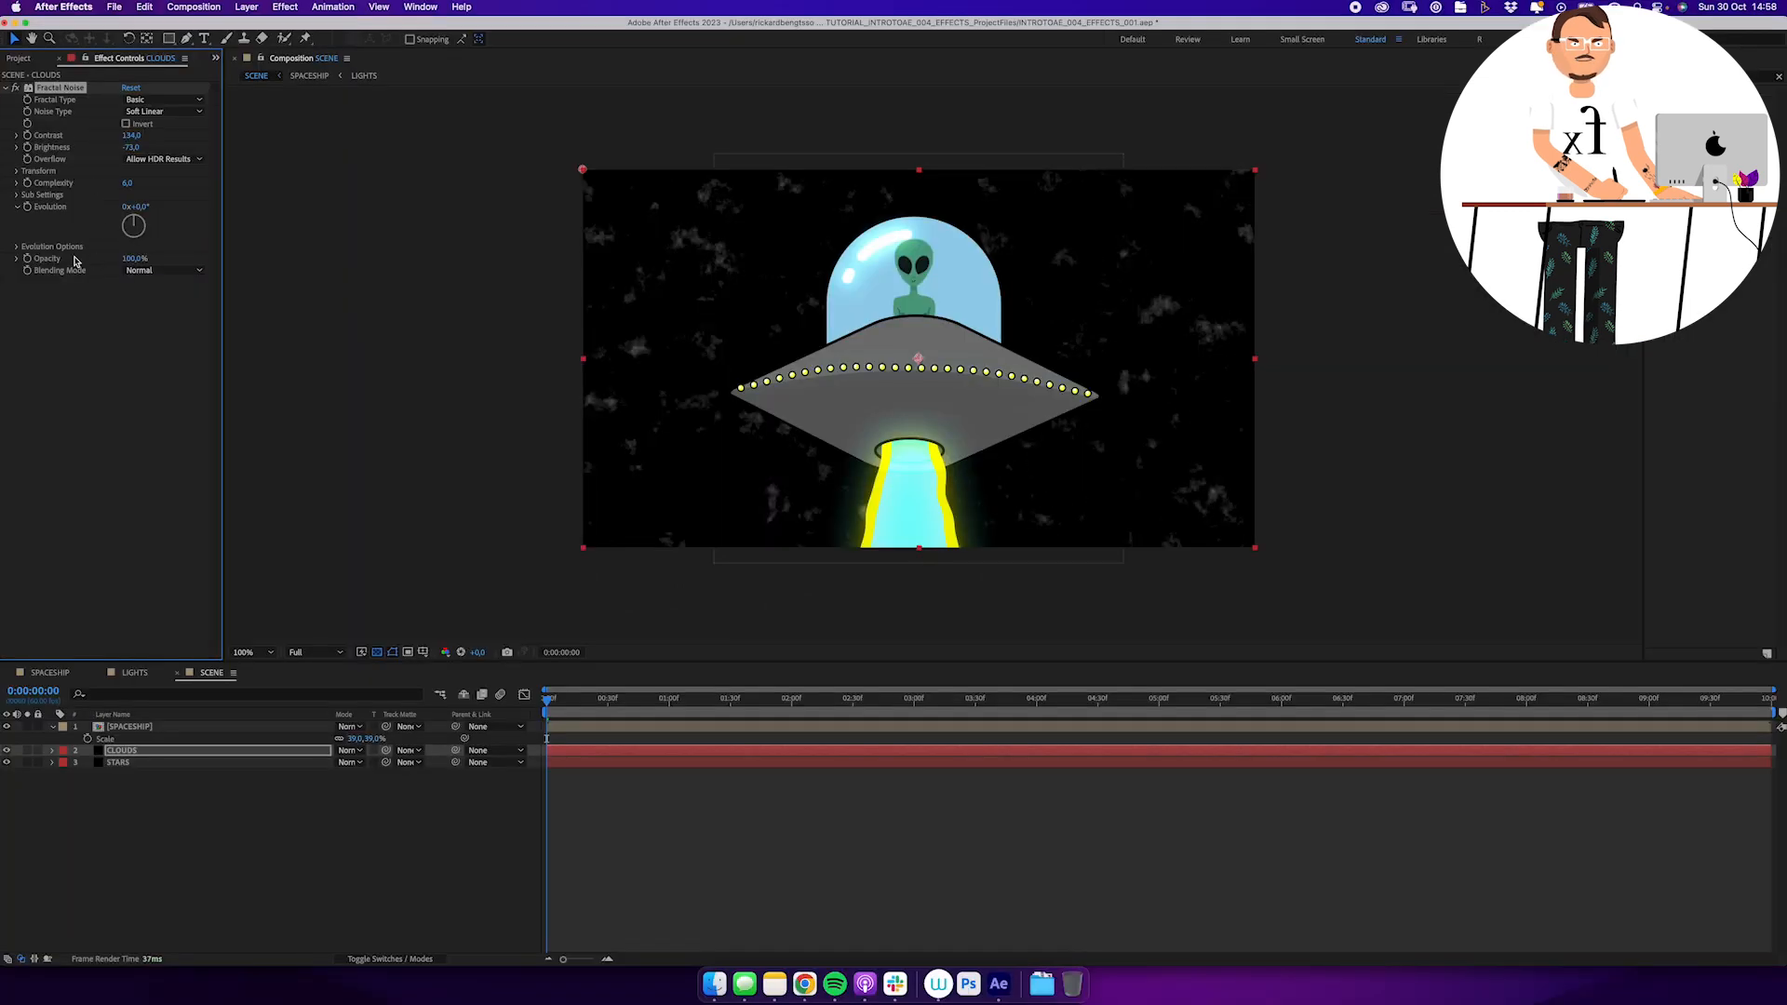
{"action": "left_click", "coordinate": [16, 171]}
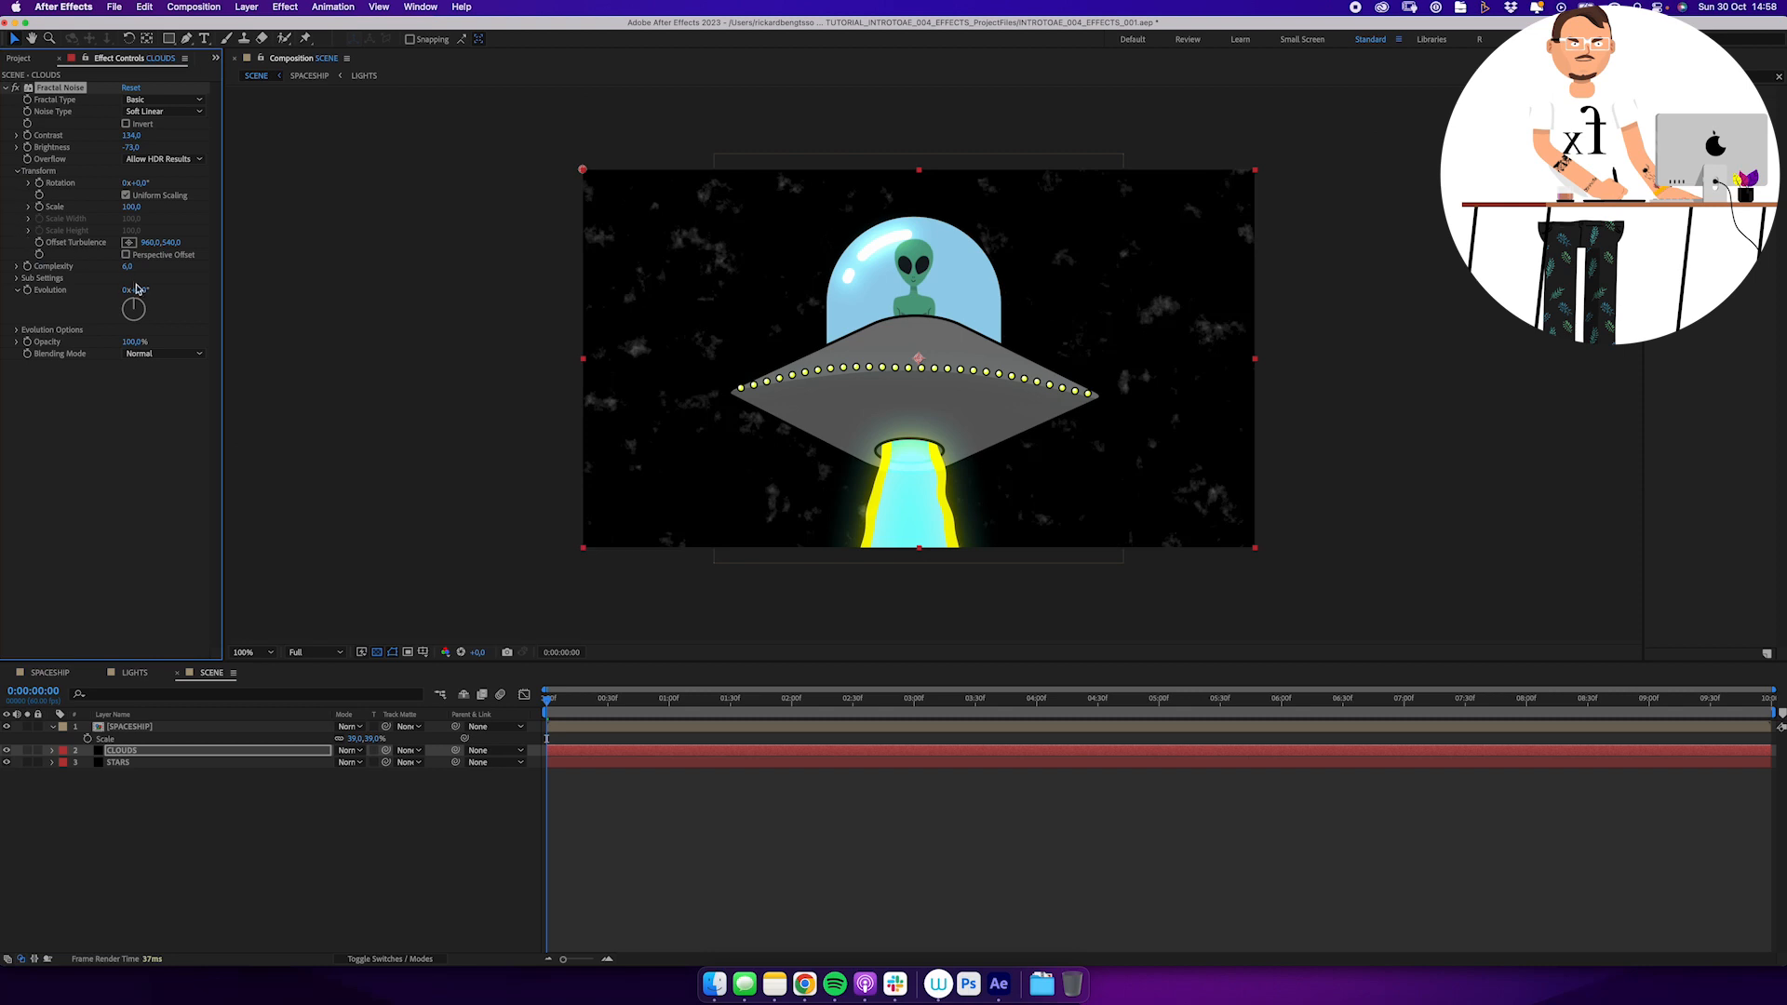
{"action": "left_click", "coordinate": [155, 201]}
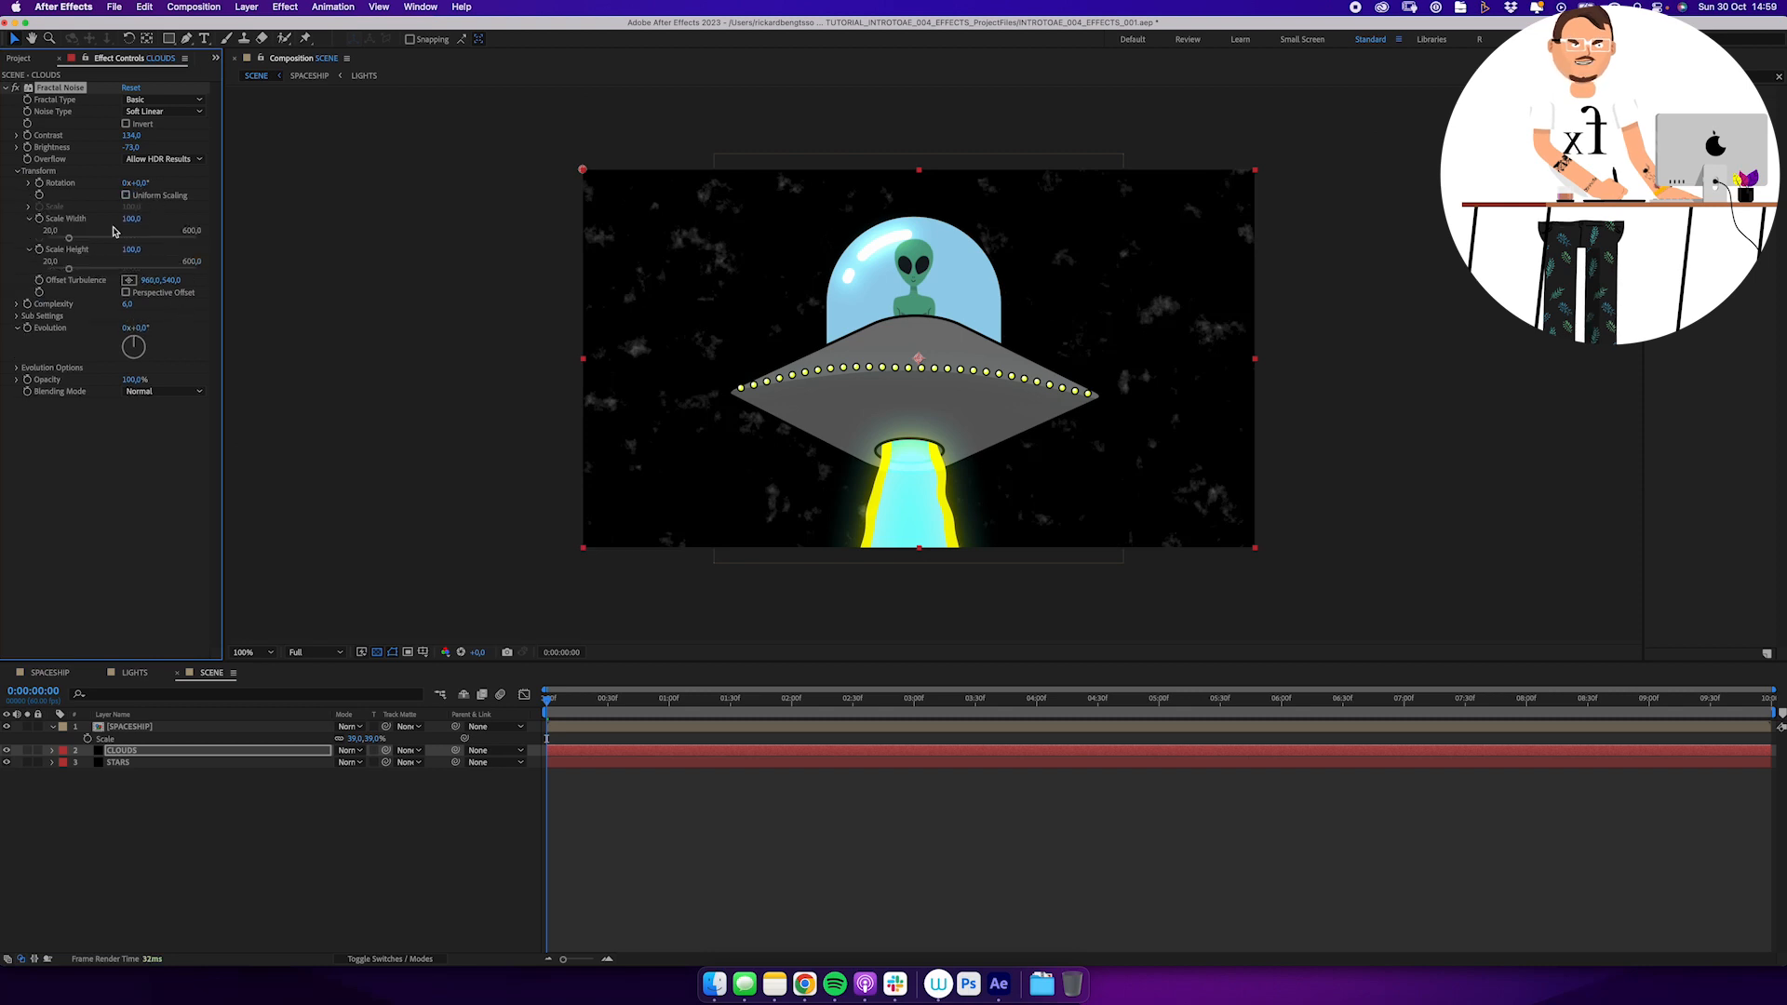
{"action": "mouse_move", "coordinate": [69, 239]}
{"action": "left_mouse_down"}
{"action": "mouse_move", "coordinate": [101, 240]}
{"action": "mouse_move", "coordinate": [73, 271]}
{"action": "left_mouse_up"}
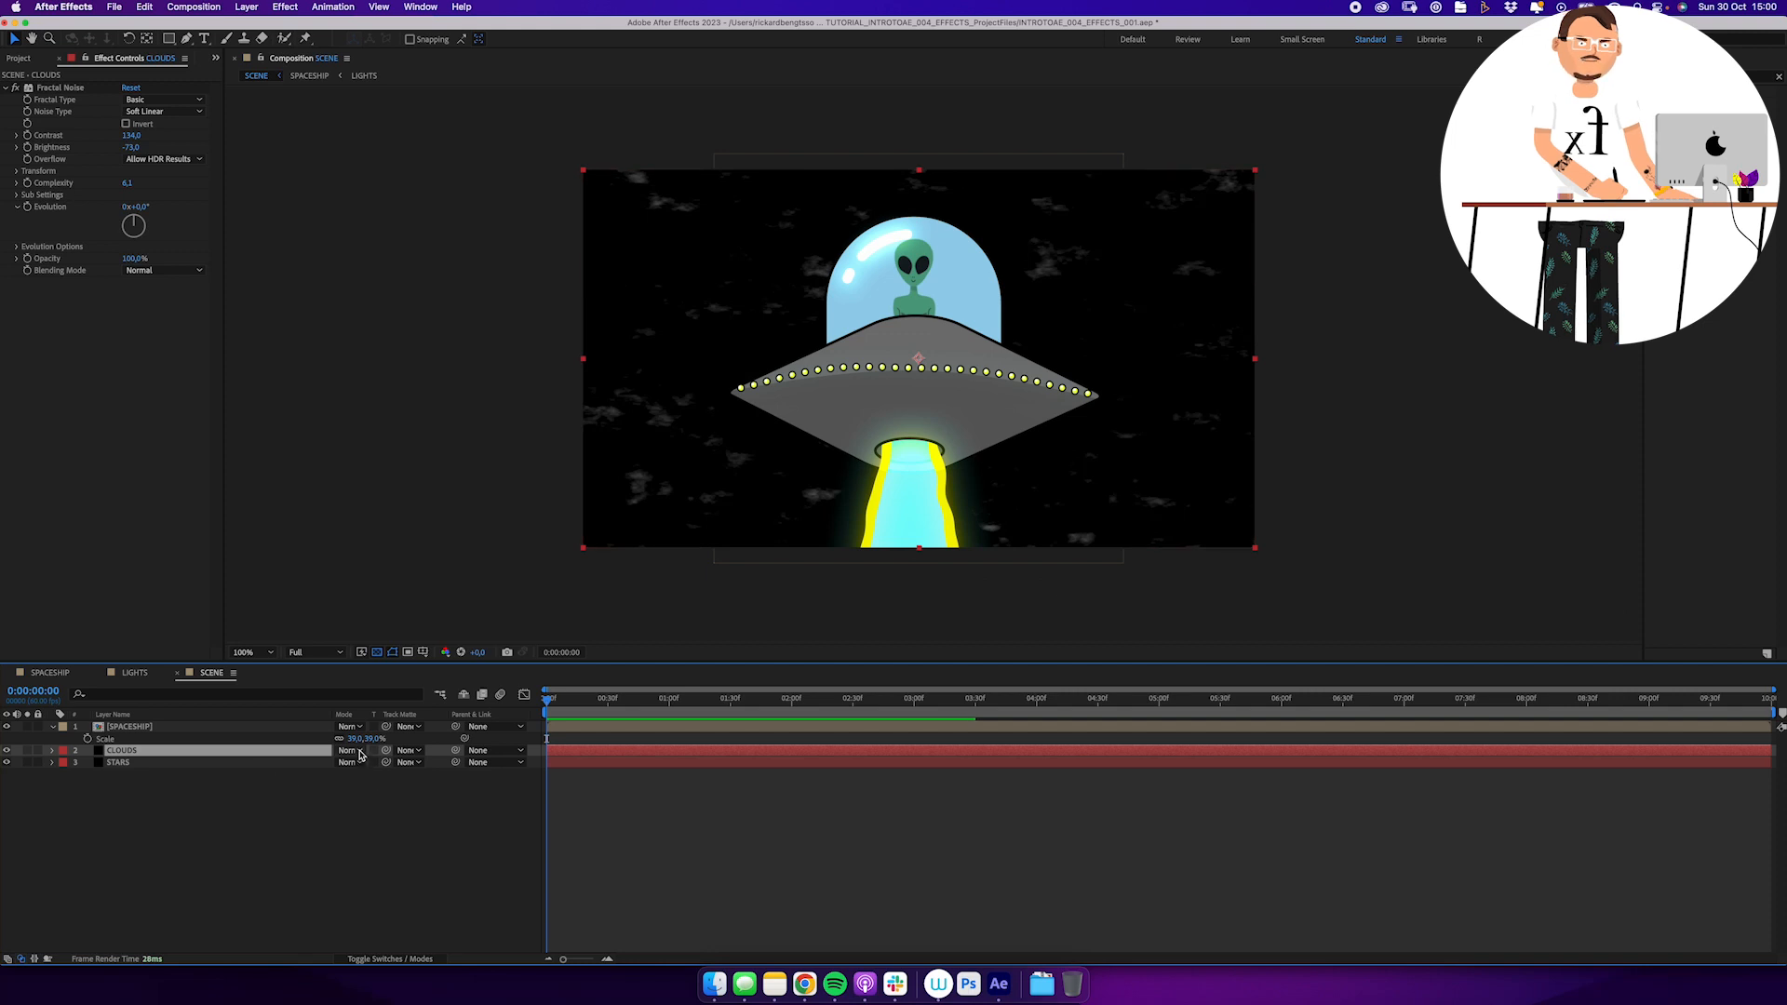
Set the CLOUDS layer's blending mode to Screen
{"action": "left_click", "coordinate": [349, 750]}
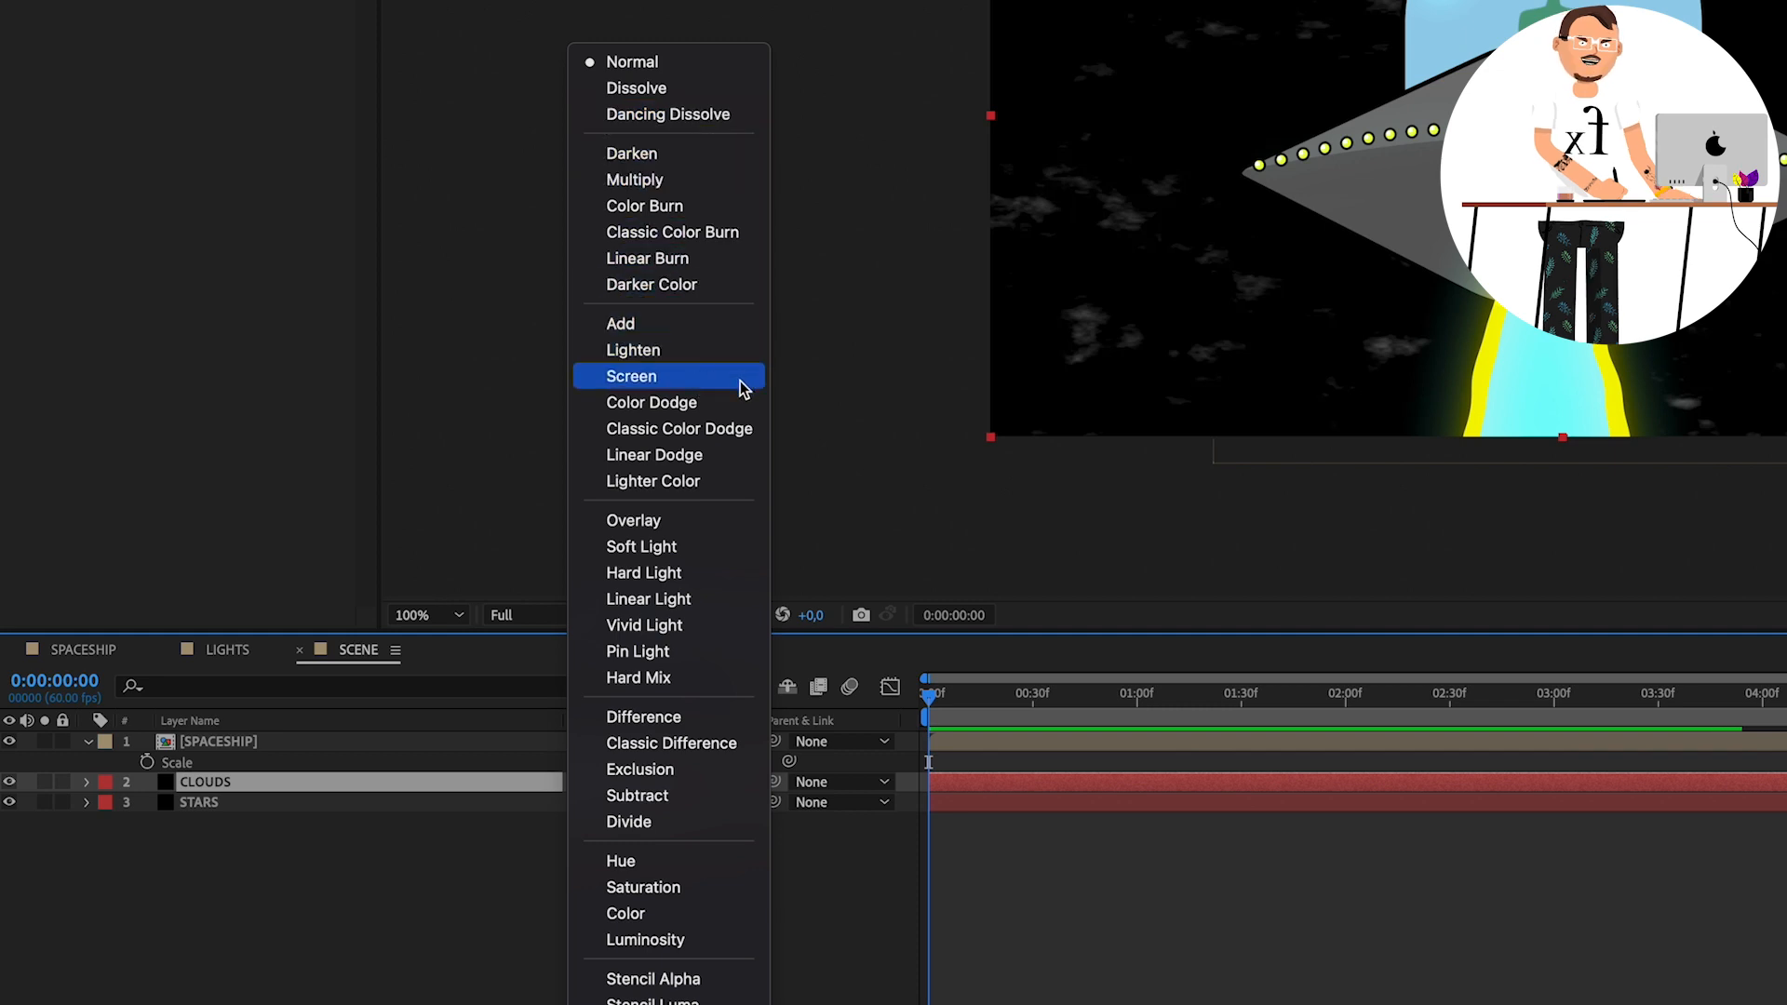
{"action": "left_click", "coordinate": [711, 377]}
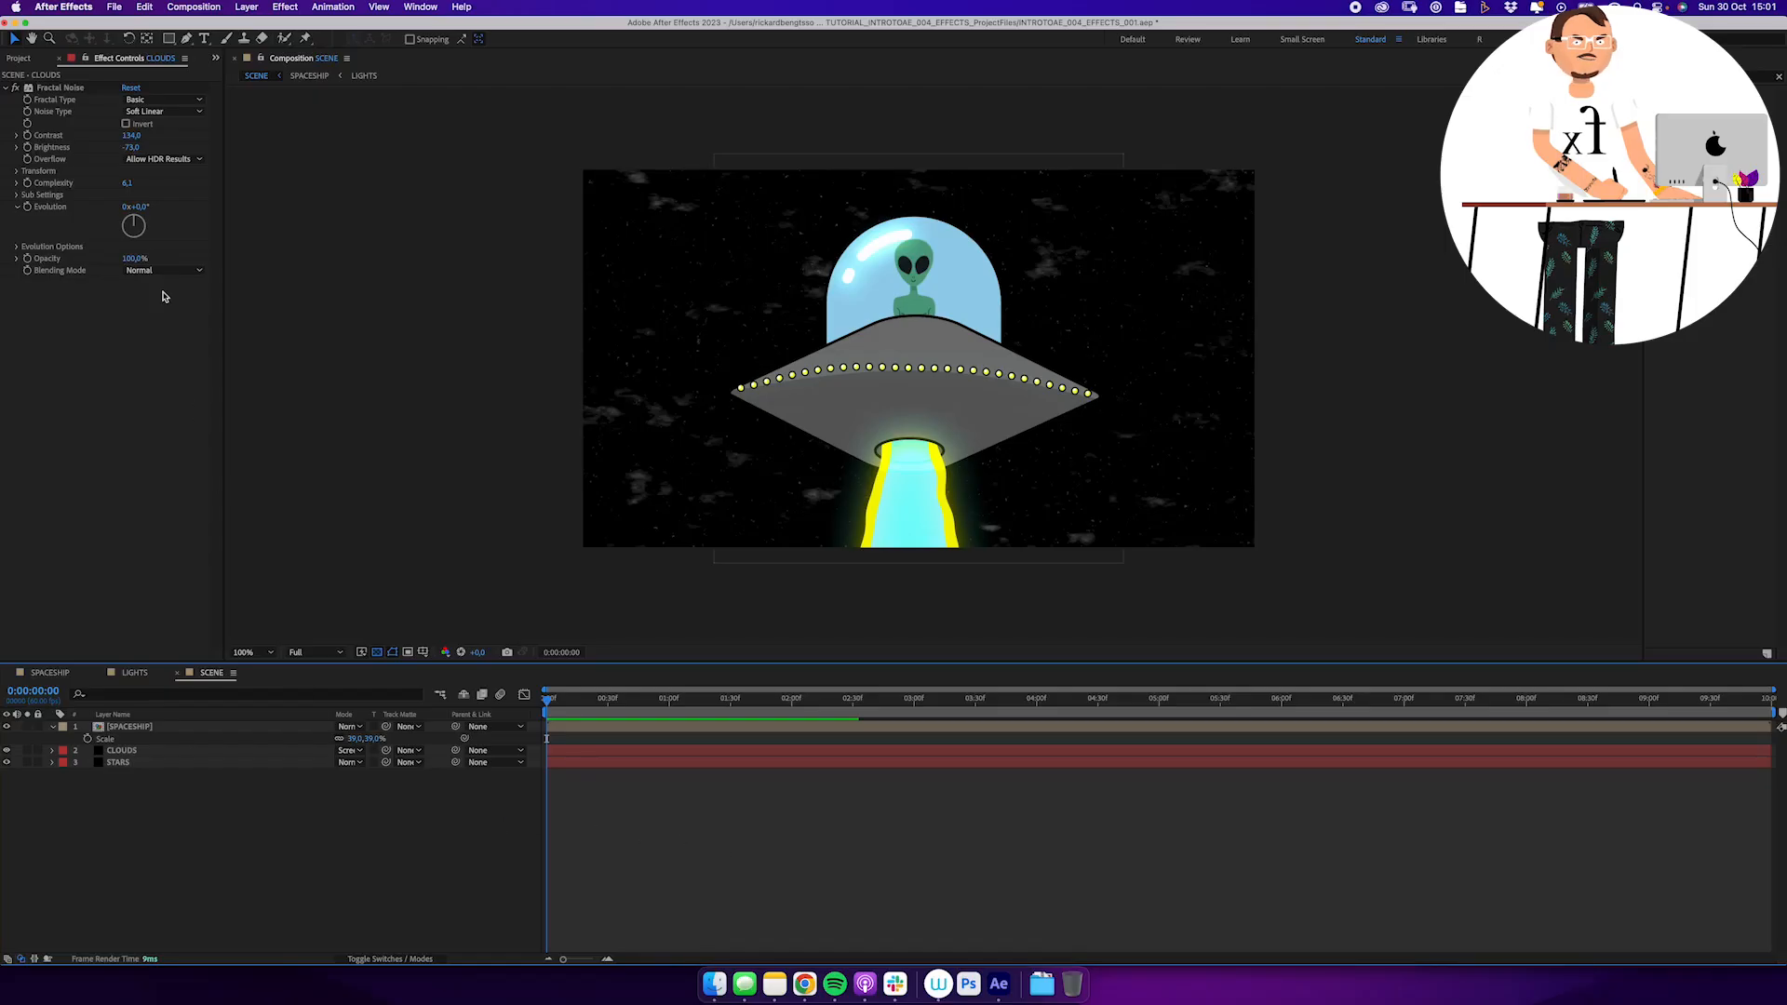
Create another black solid above the SPACESHIP layer and apply the Lens Flare effect to it
{"action": "left_click", "coordinate": [248, 7]}
{"action": "mouse_move", "coordinate": [276, 27]}
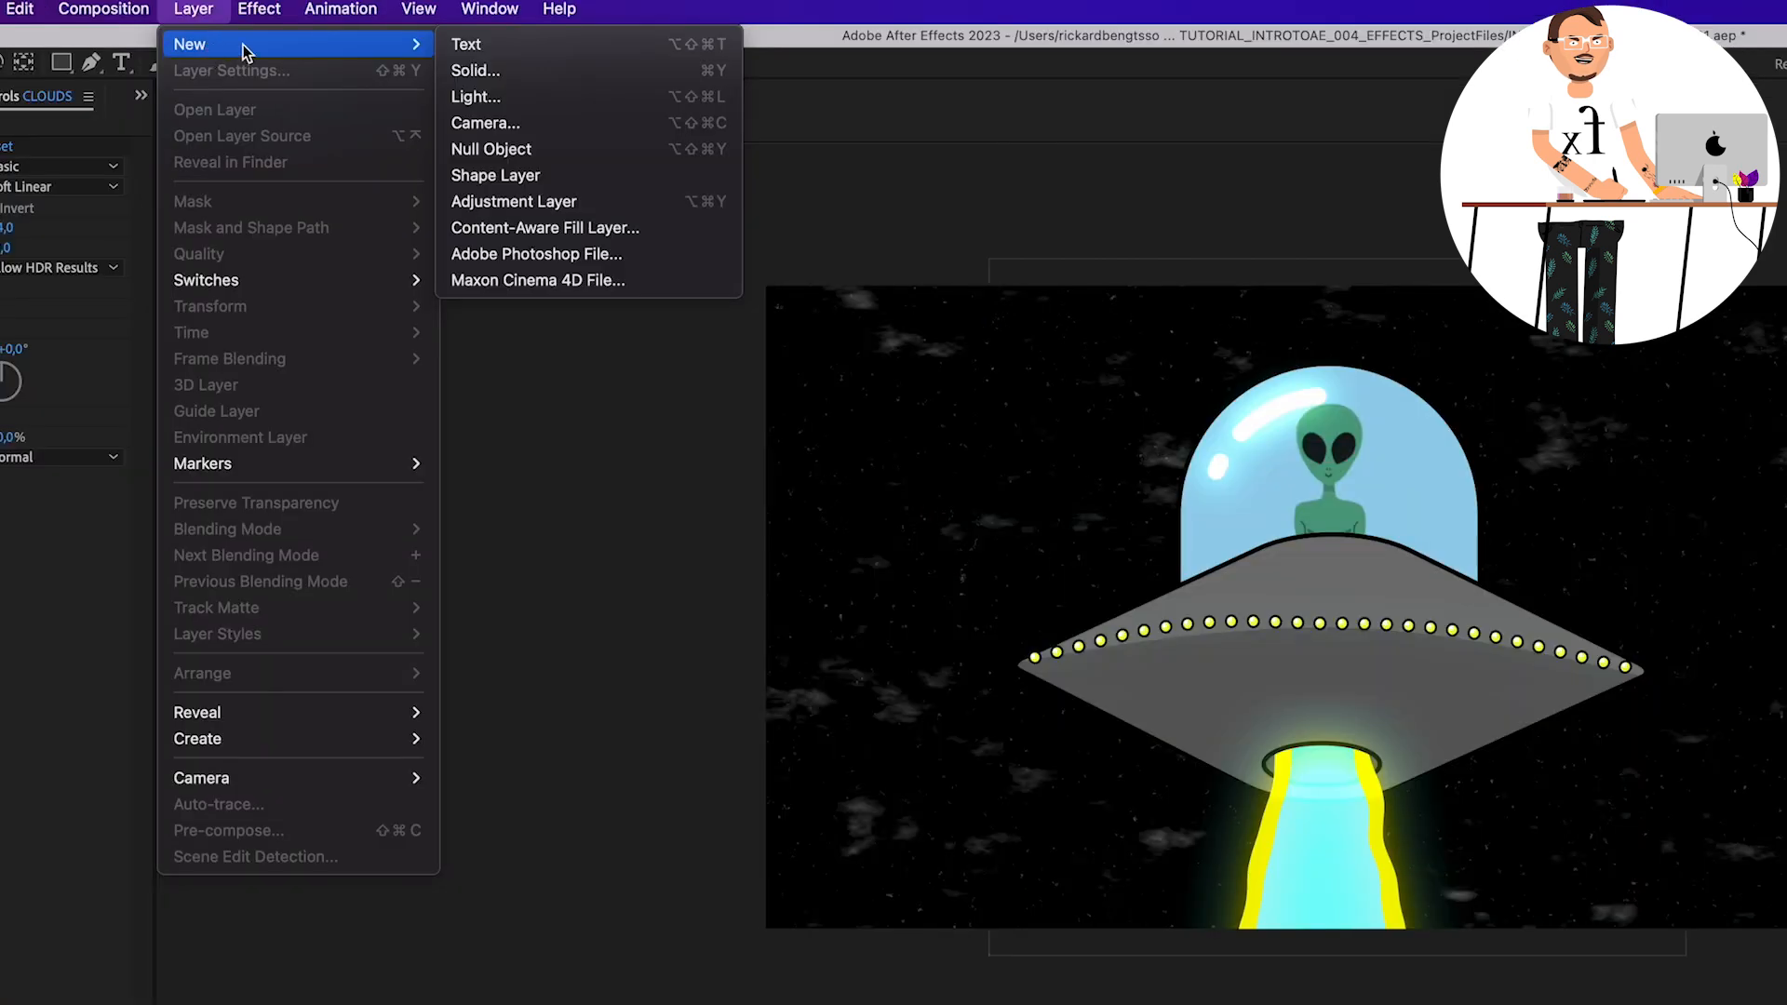
{"action": "left_click", "coordinate": [518, 74]}
{"action": "key", "text": "Return"}
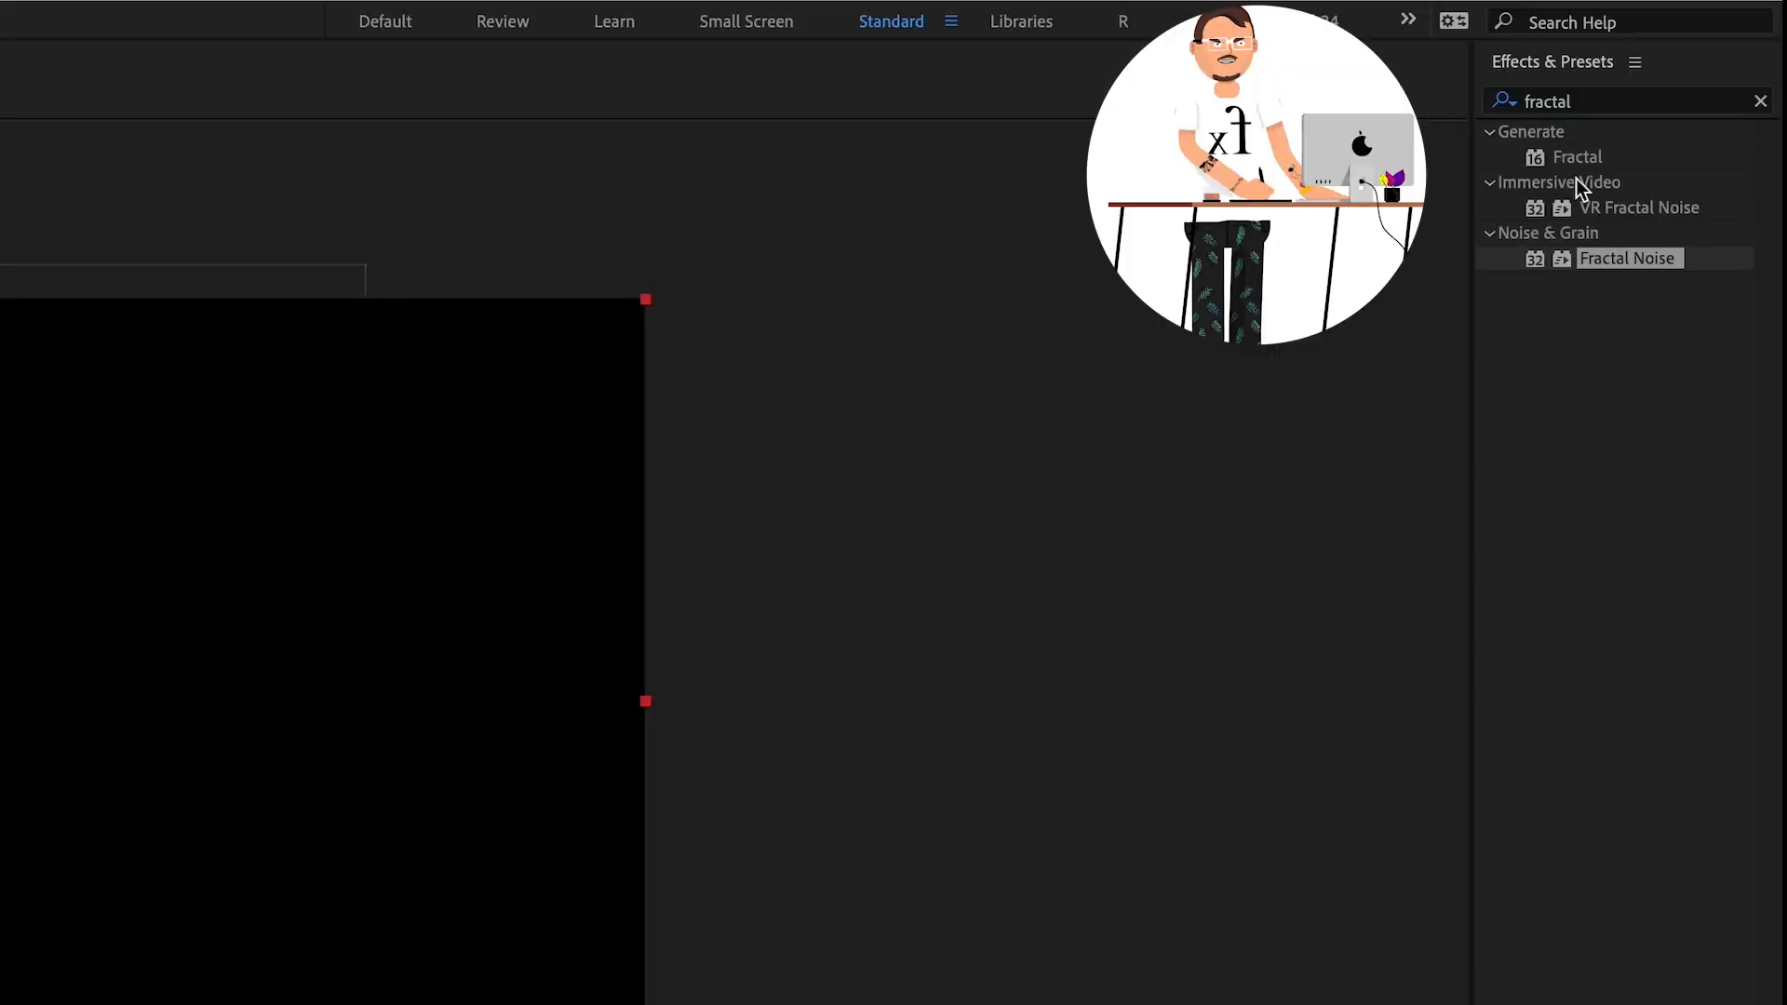
{"action": "double_click", "coordinate": [1595, 101]}
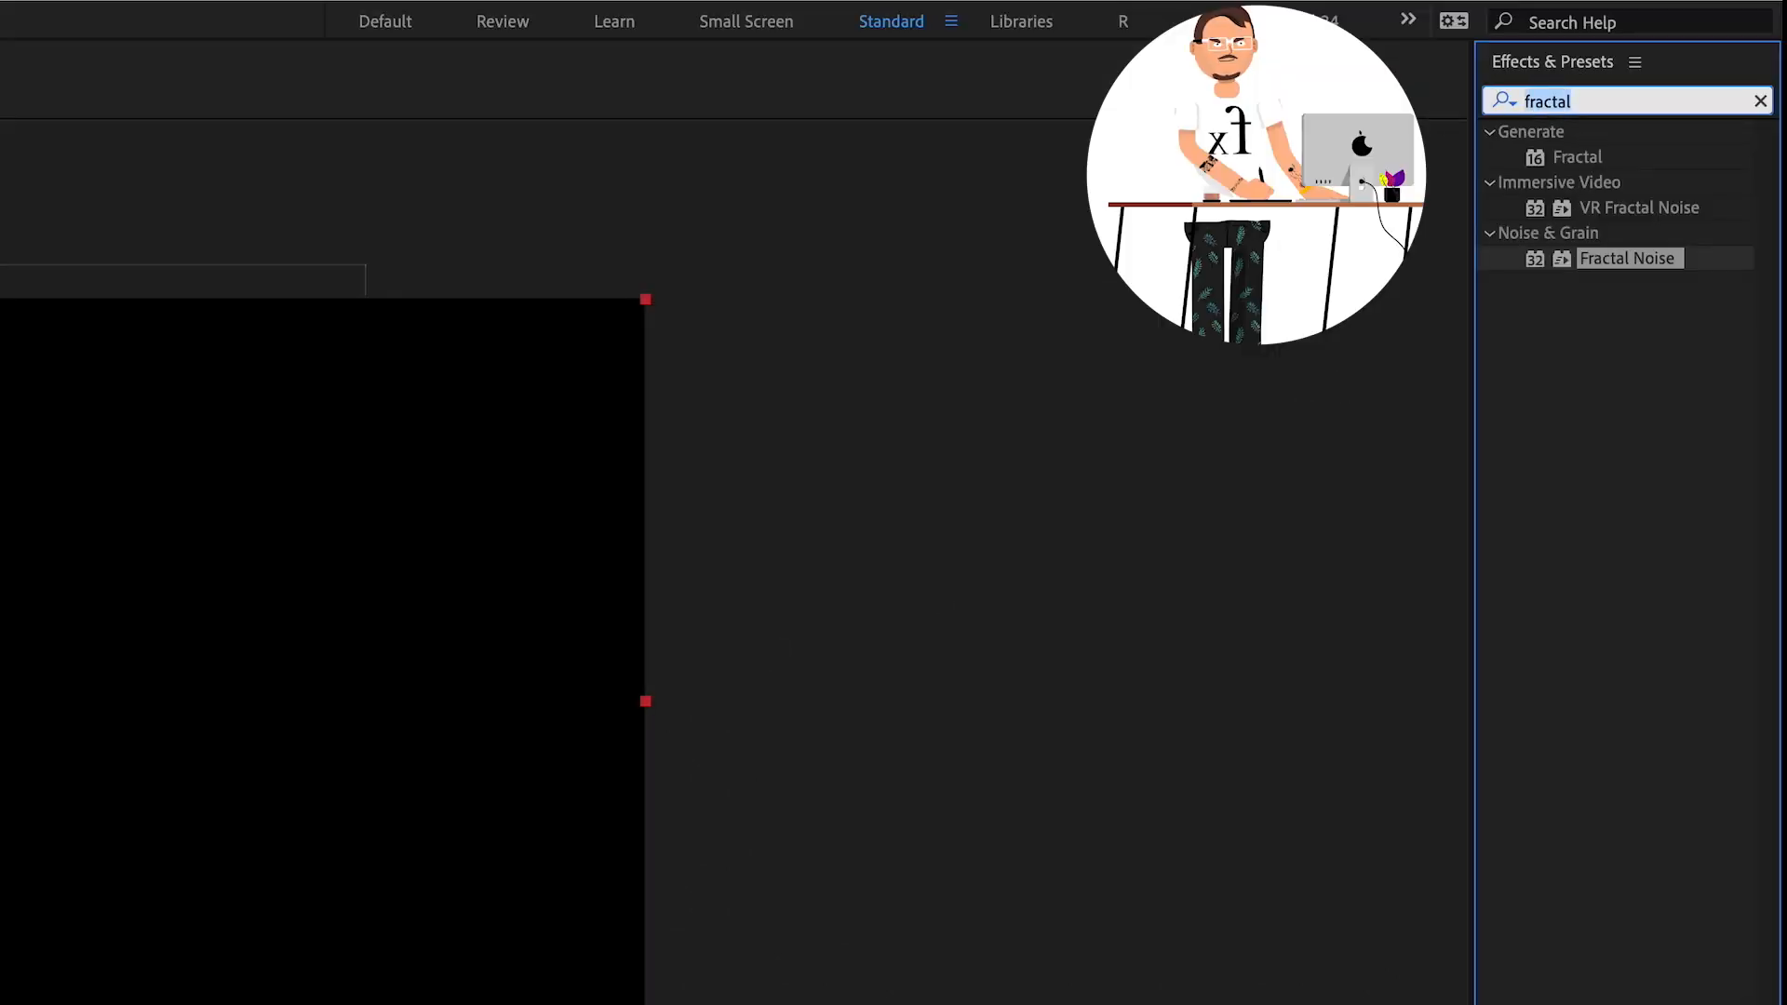
{"action": "type", "text": "lens flare"}
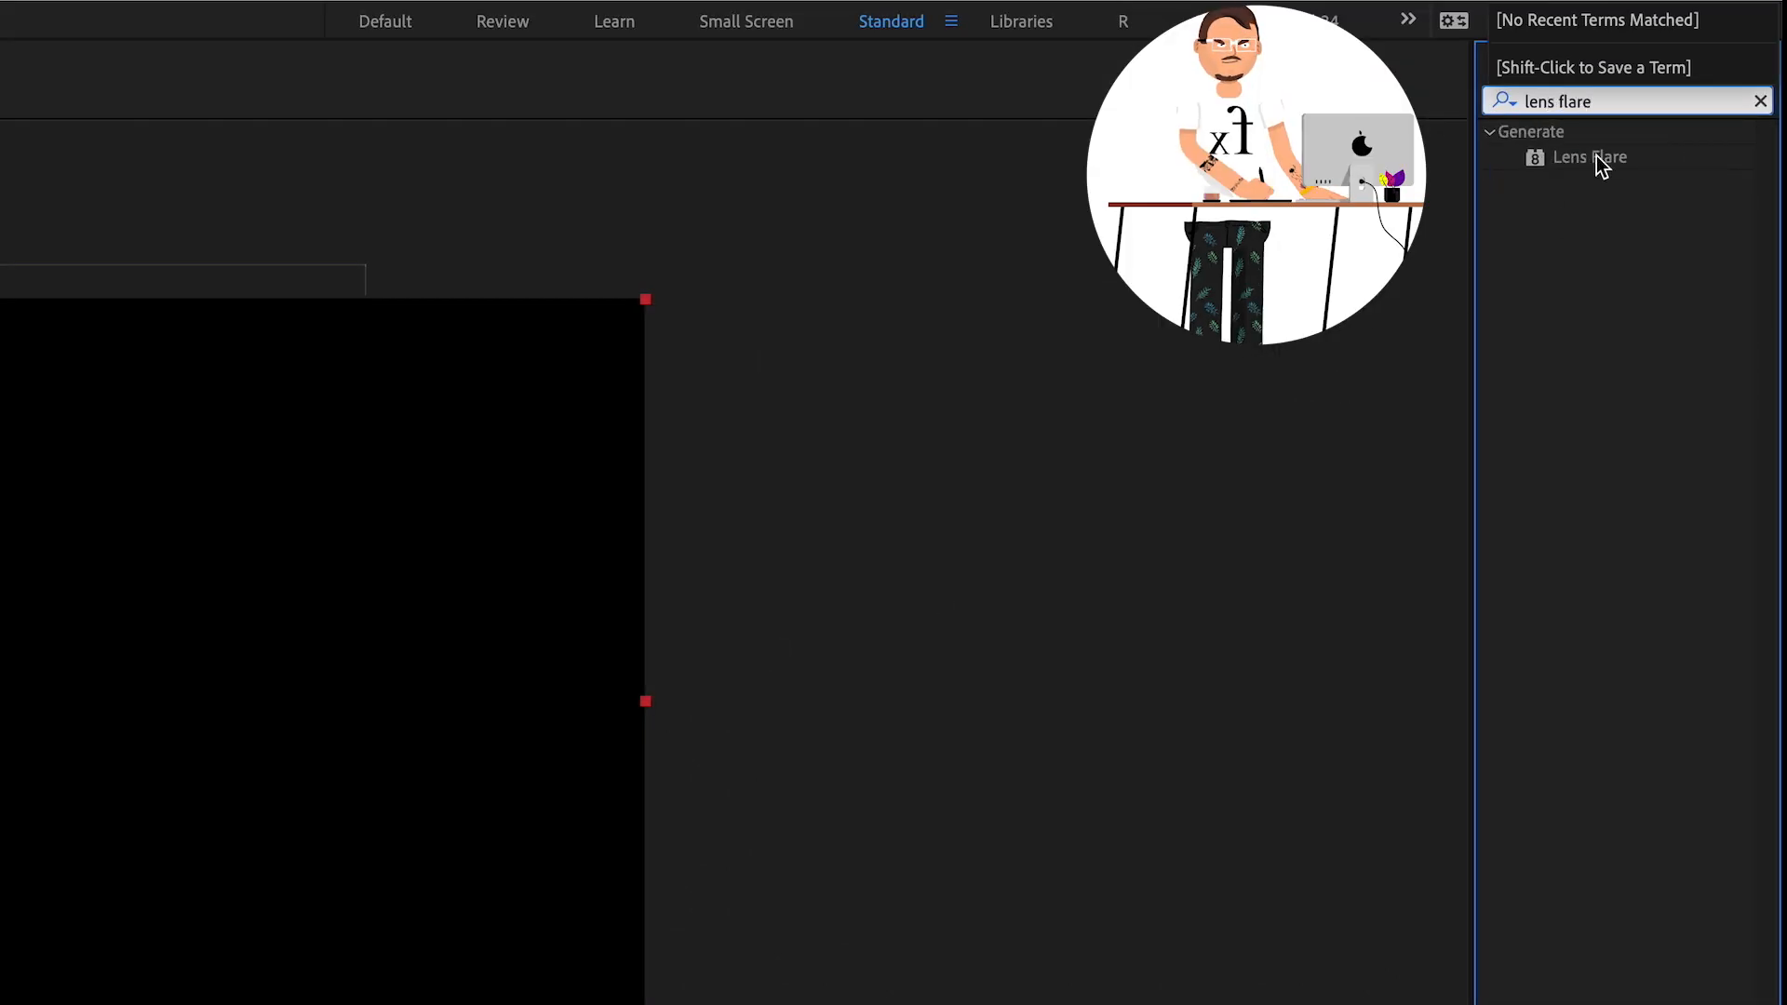
{"action": "double_click", "coordinate": [1600, 163]}
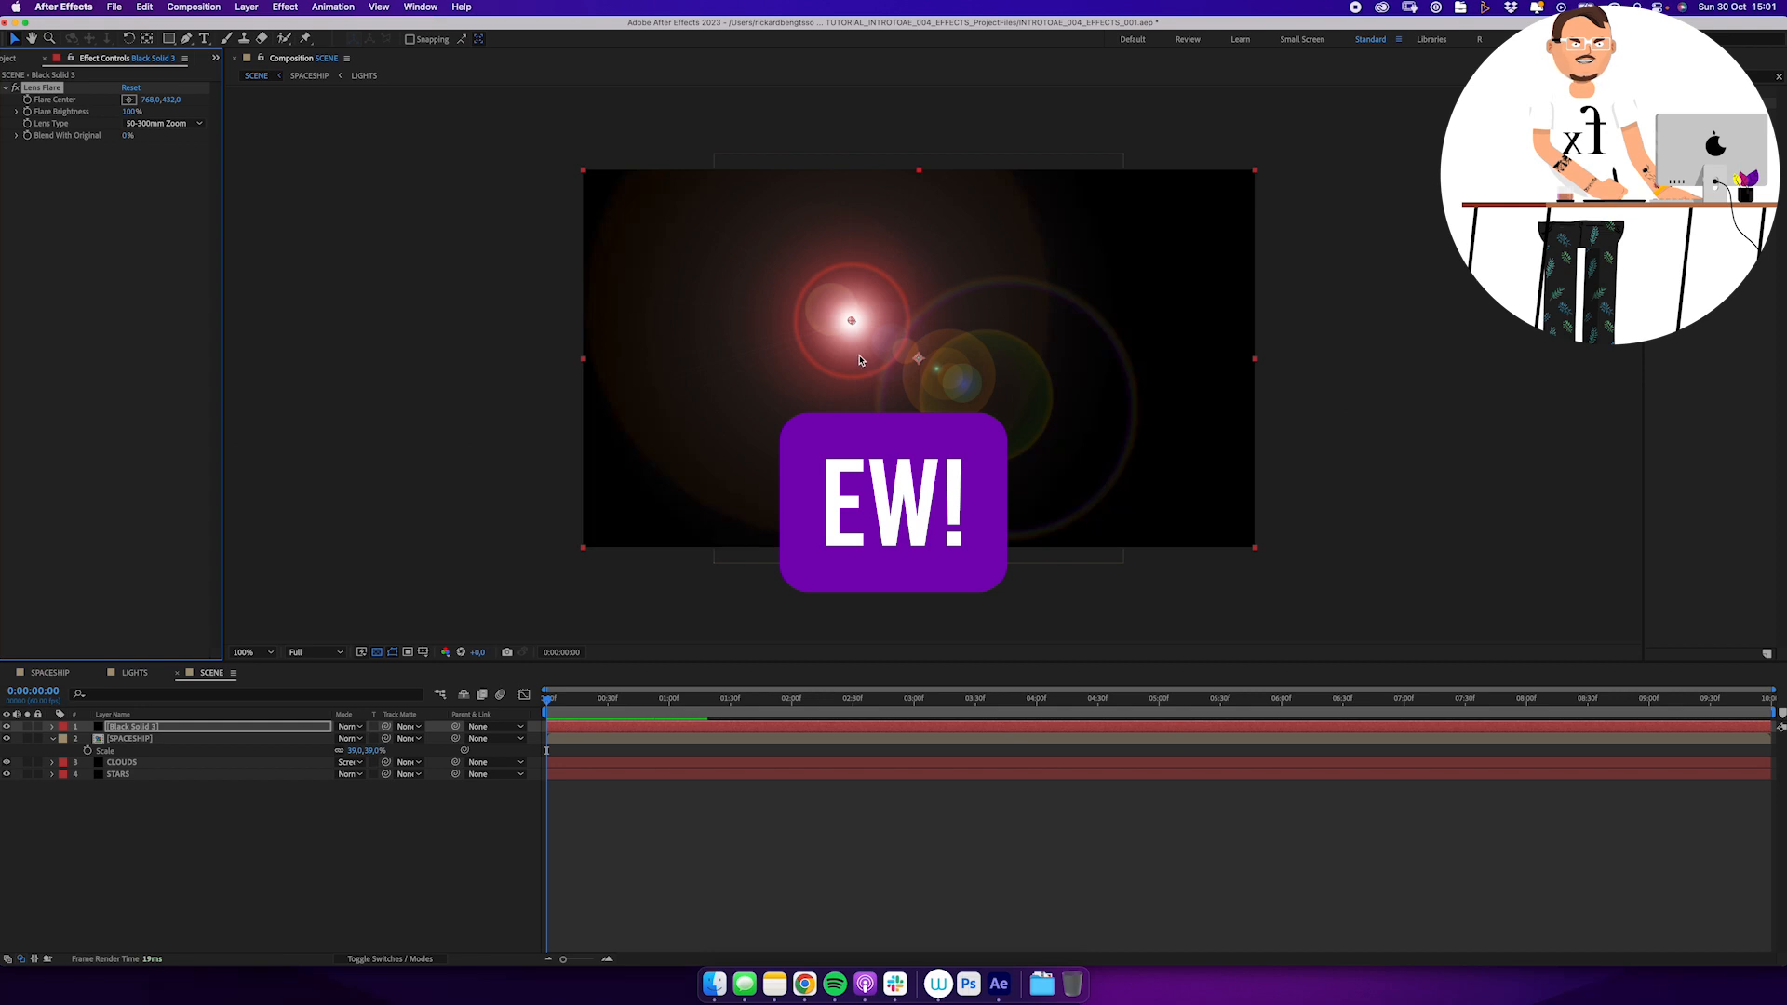
Try the 35mm Prime lens type on the Lens Flare effect, ending with 105mm Prime
{"action": "left_click", "coordinate": [186, 124]}
{"action": "left_click", "coordinate": [187, 153]}
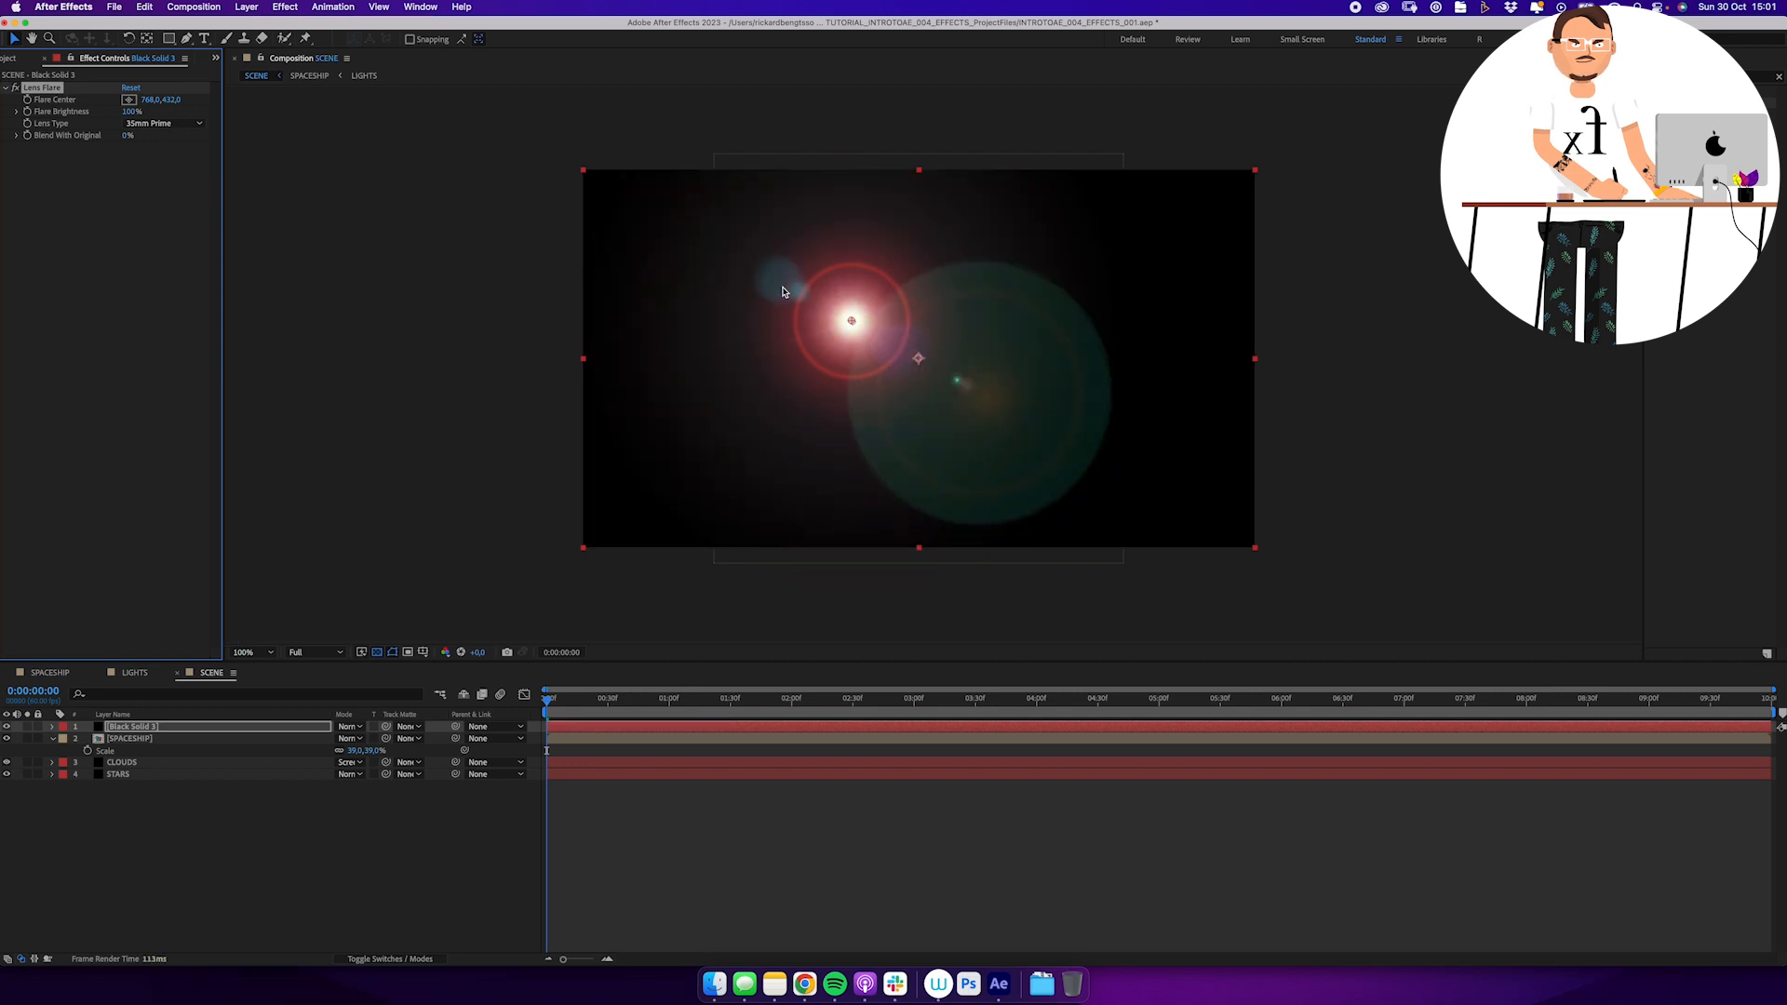
{"action": "left_click", "coordinate": [160, 123]}
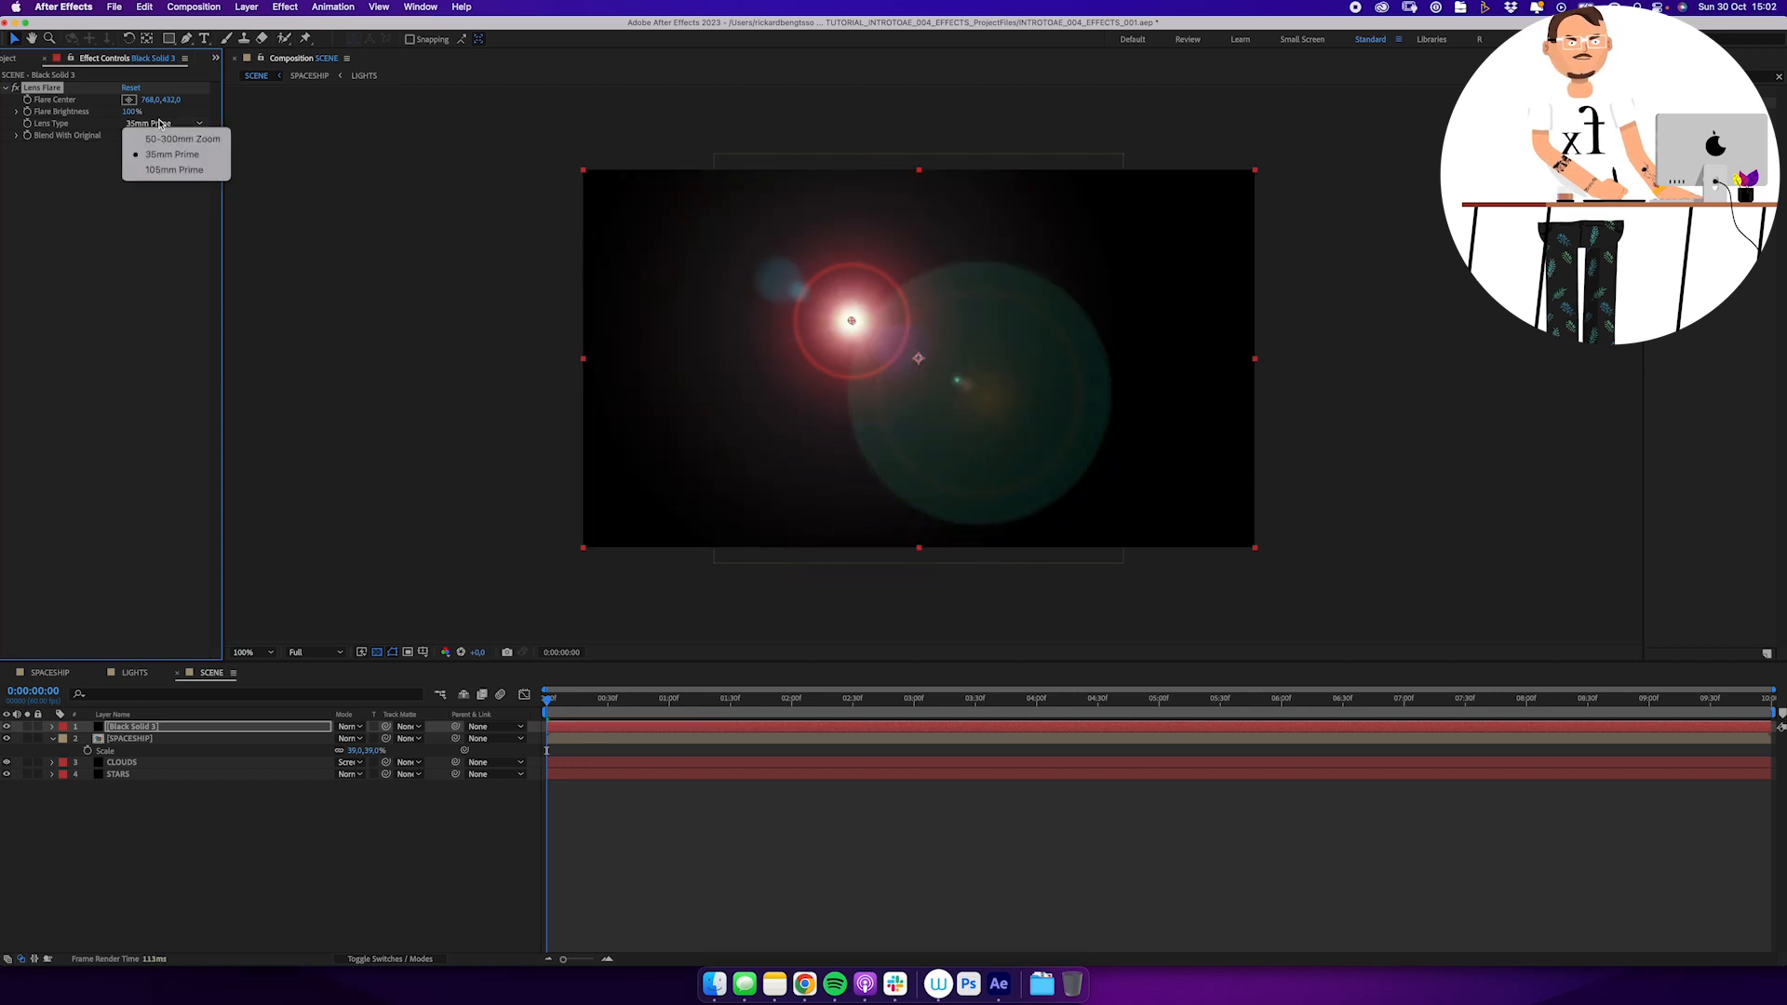
{"action": "left_click", "coordinate": [160, 175]}
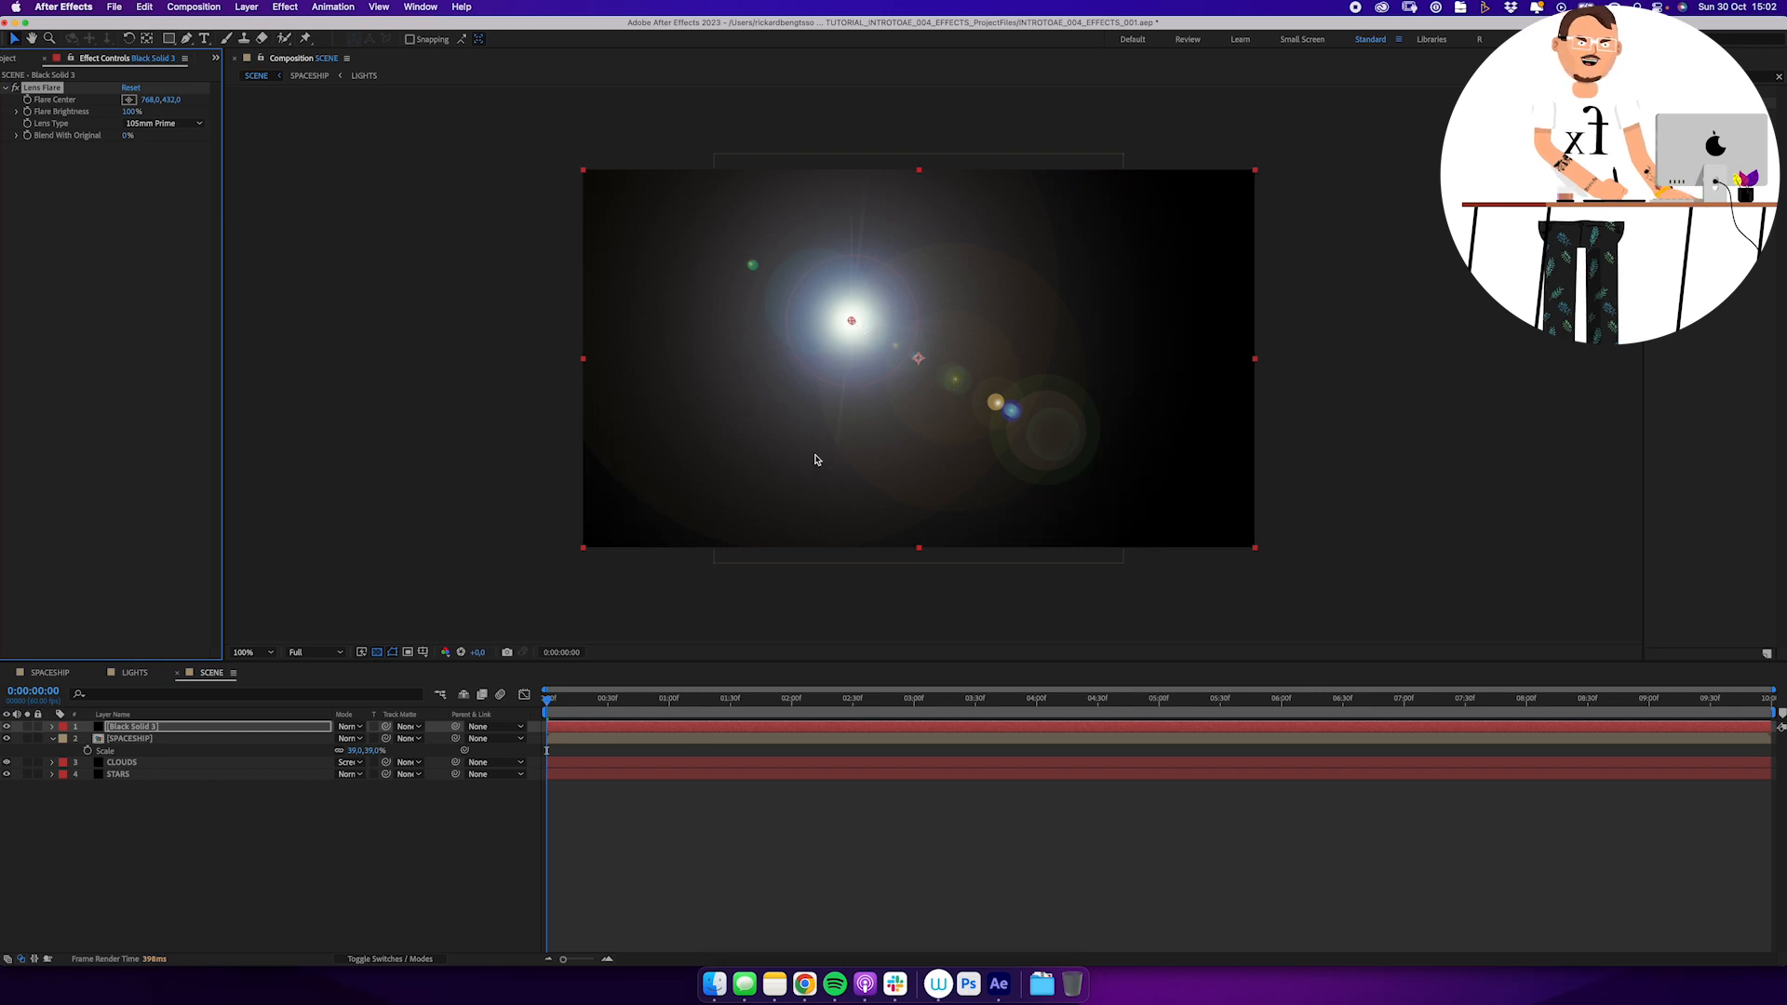
Set the flare solid's blending mode to Add and move its flare center off the left side of the frame, to about -258, 438
{"action": "left_click", "coordinate": [350, 726]}
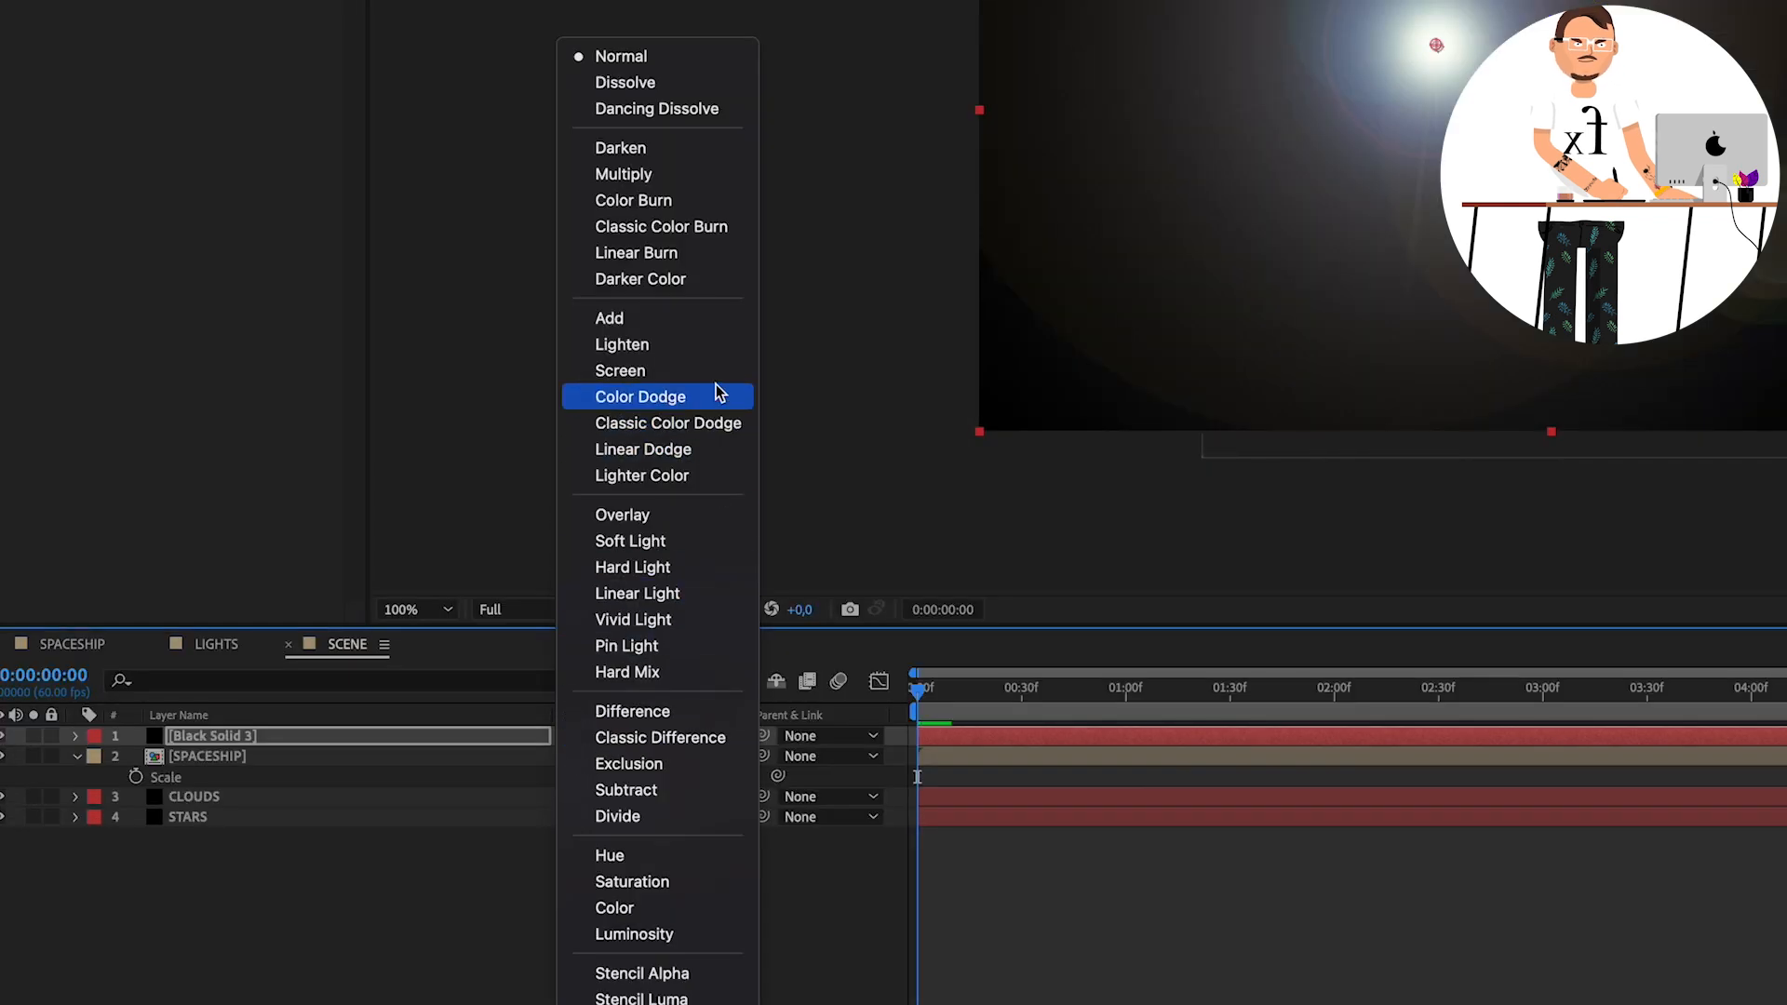
{"action": "left_click", "coordinate": [698, 319]}
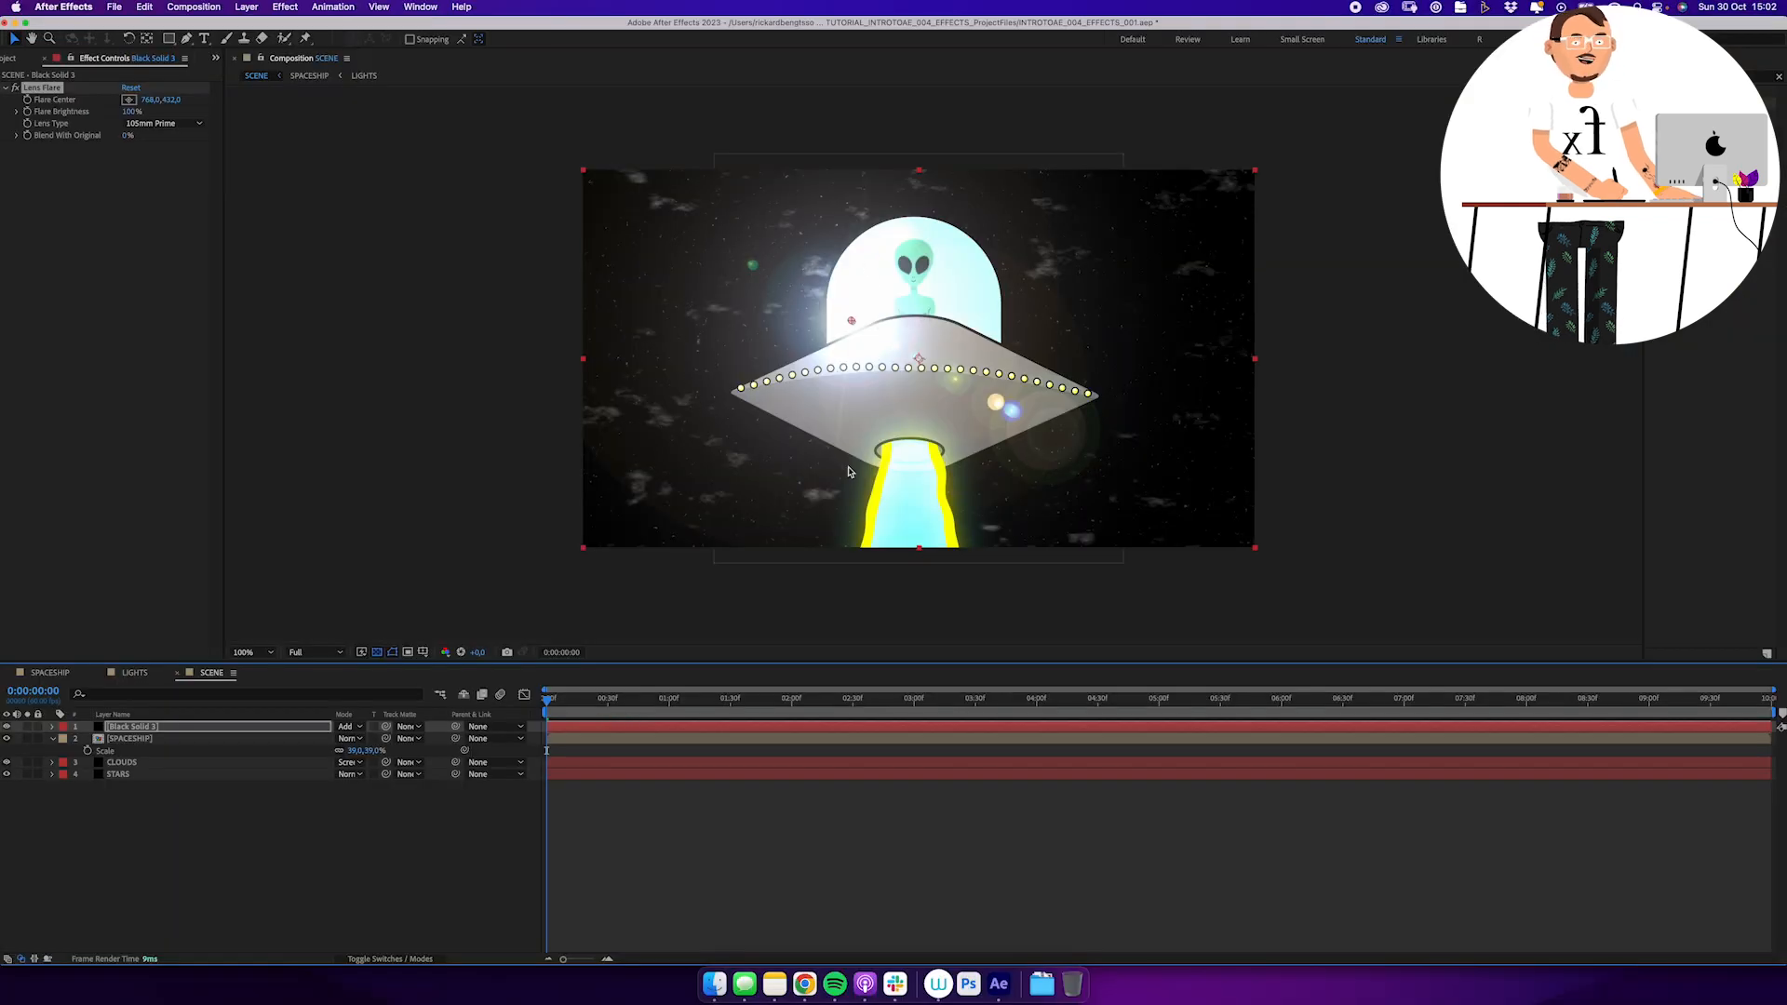
{"action": "left_click_drag", "start_coordinate": [849, 323], "coordinate": [499, 323]}
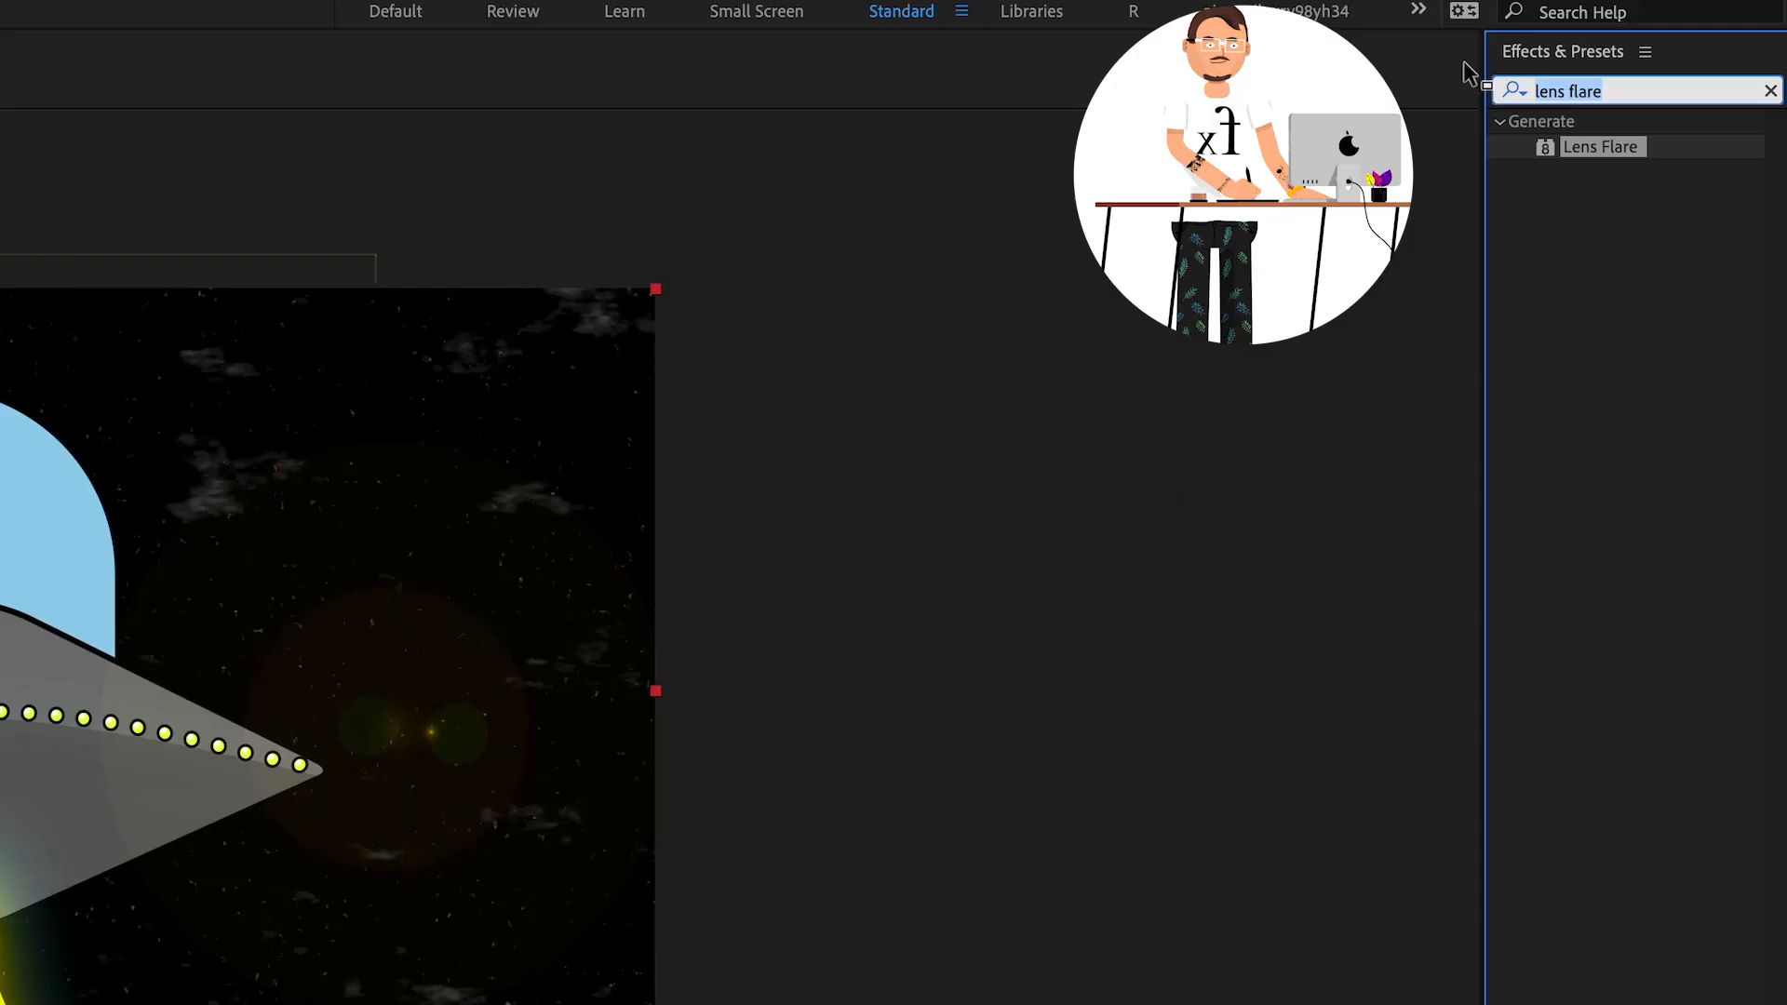
Apply Fast Box Blur to the flare solid and set its Blur Radius to 78
{"action": "type", "text": "fast"}
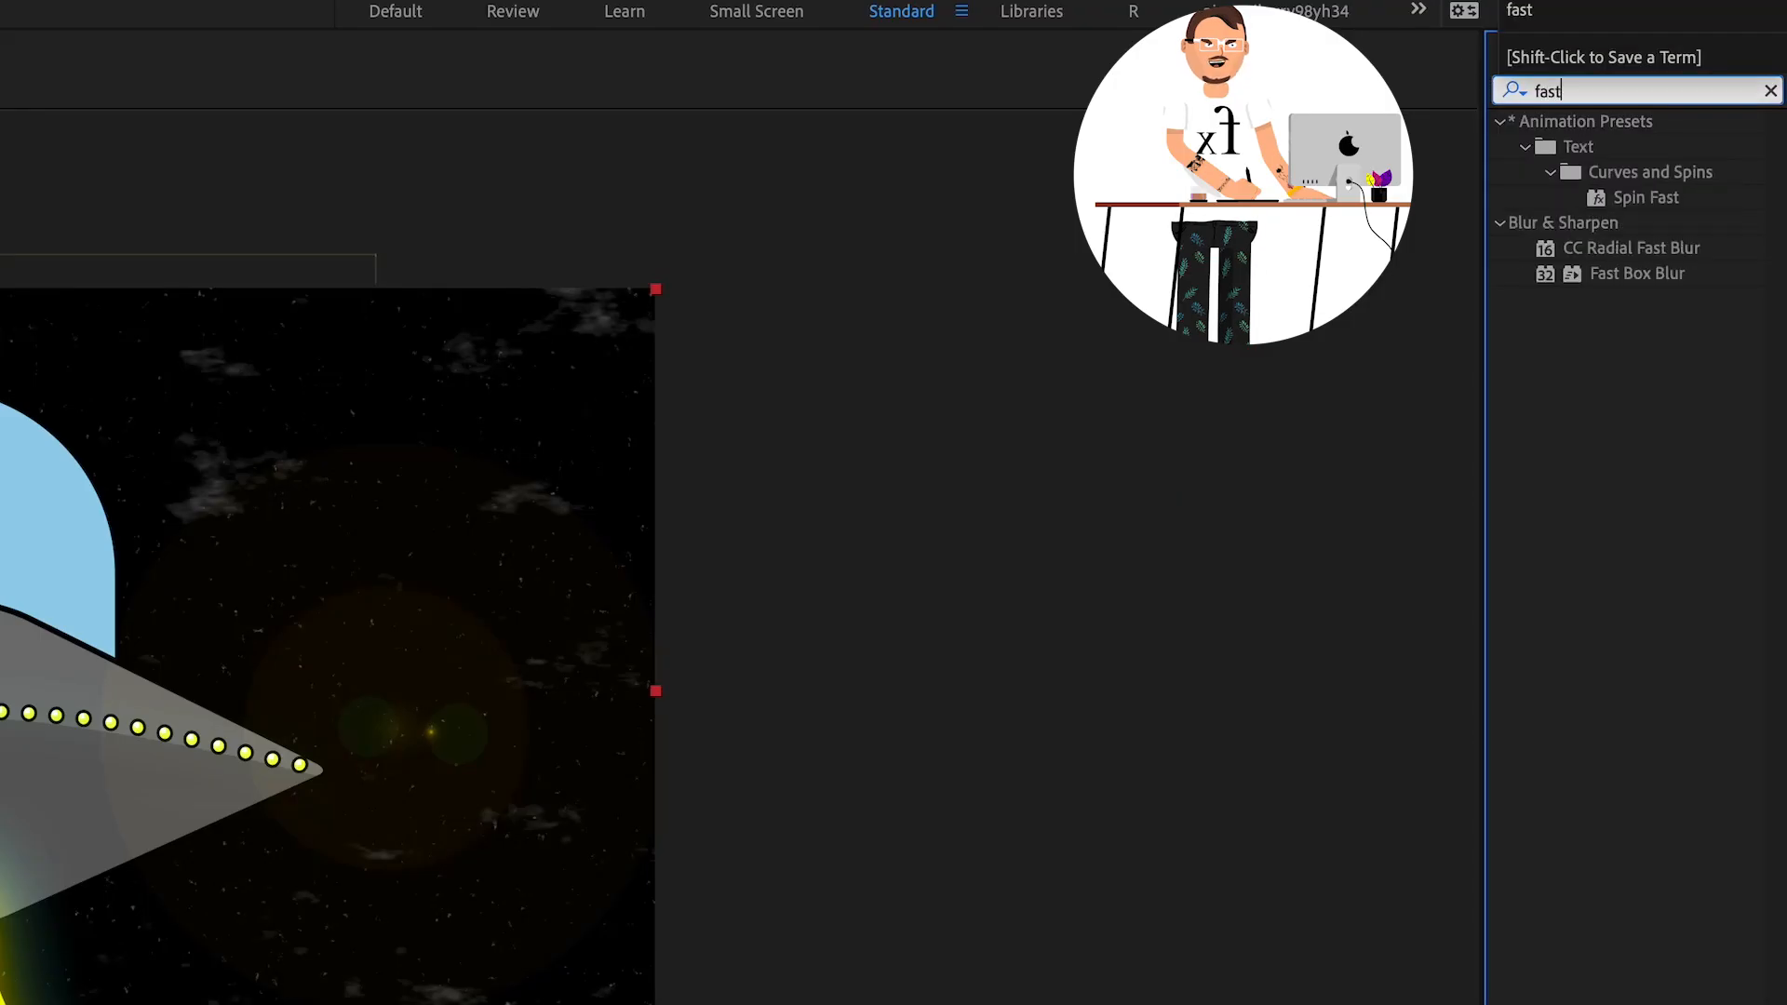
{"action": "left_click", "coordinate": [1662, 272]}
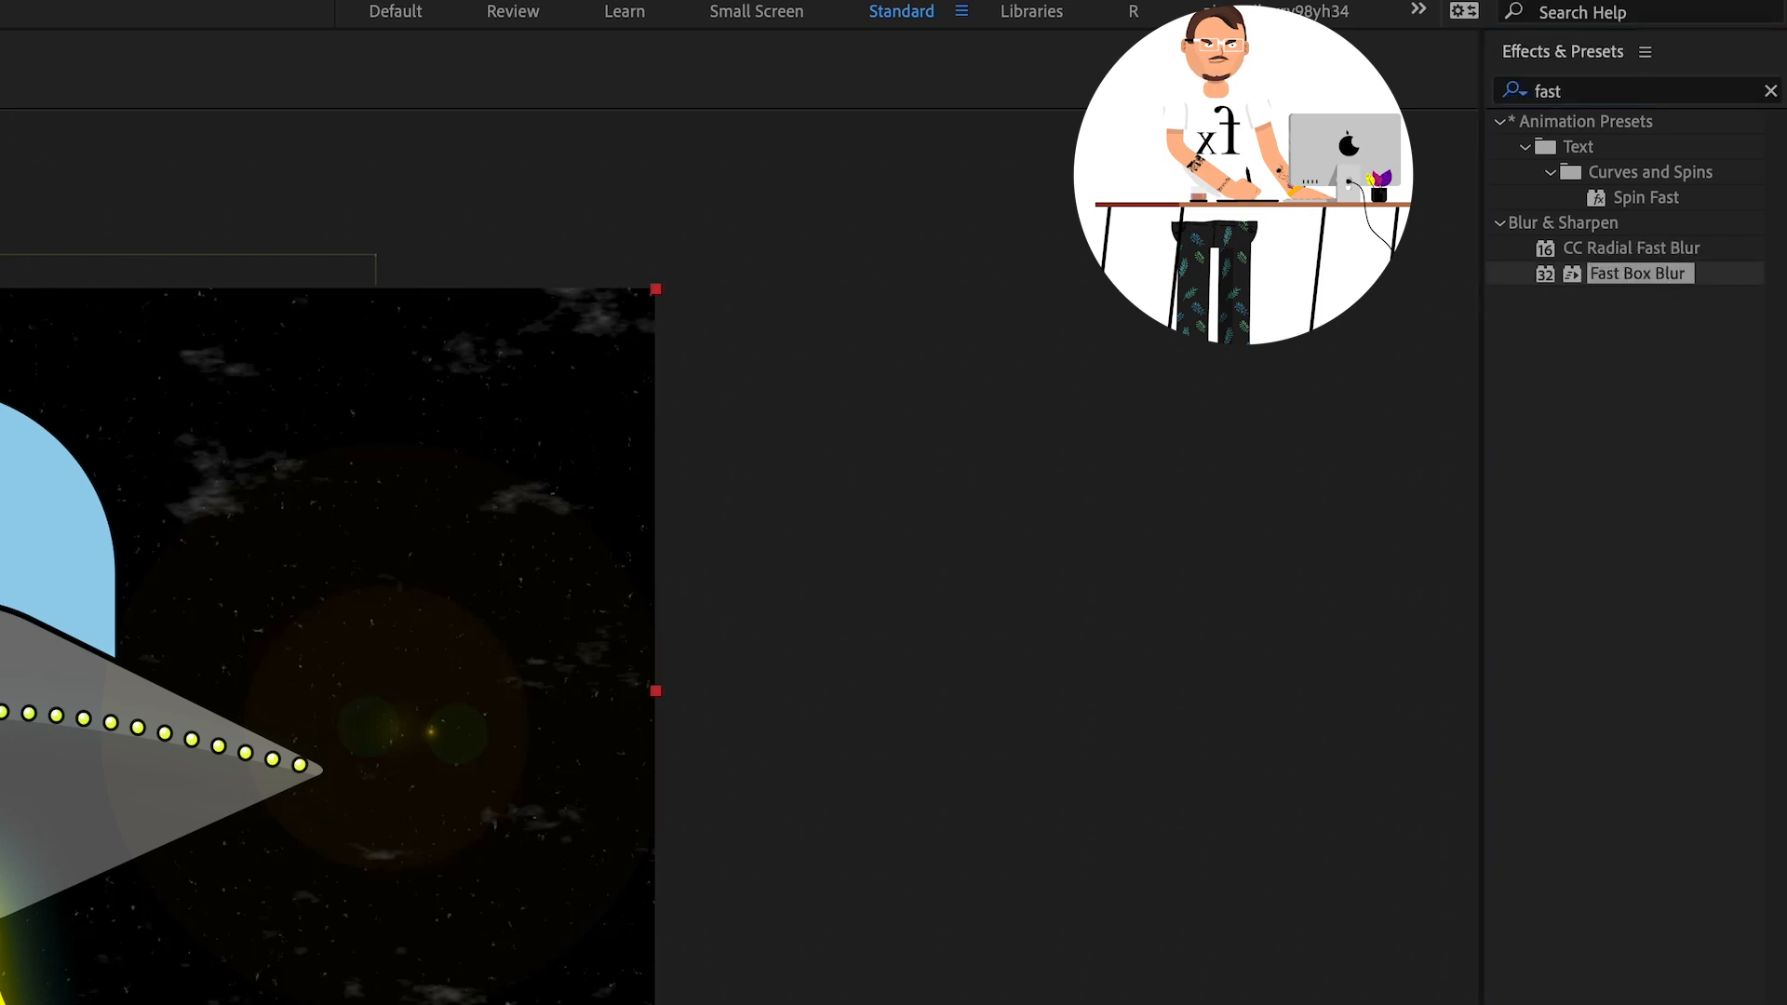
{"action": "left_click_drag", "start_coordinate": [128, 159], "coordinate": [173, 176]}
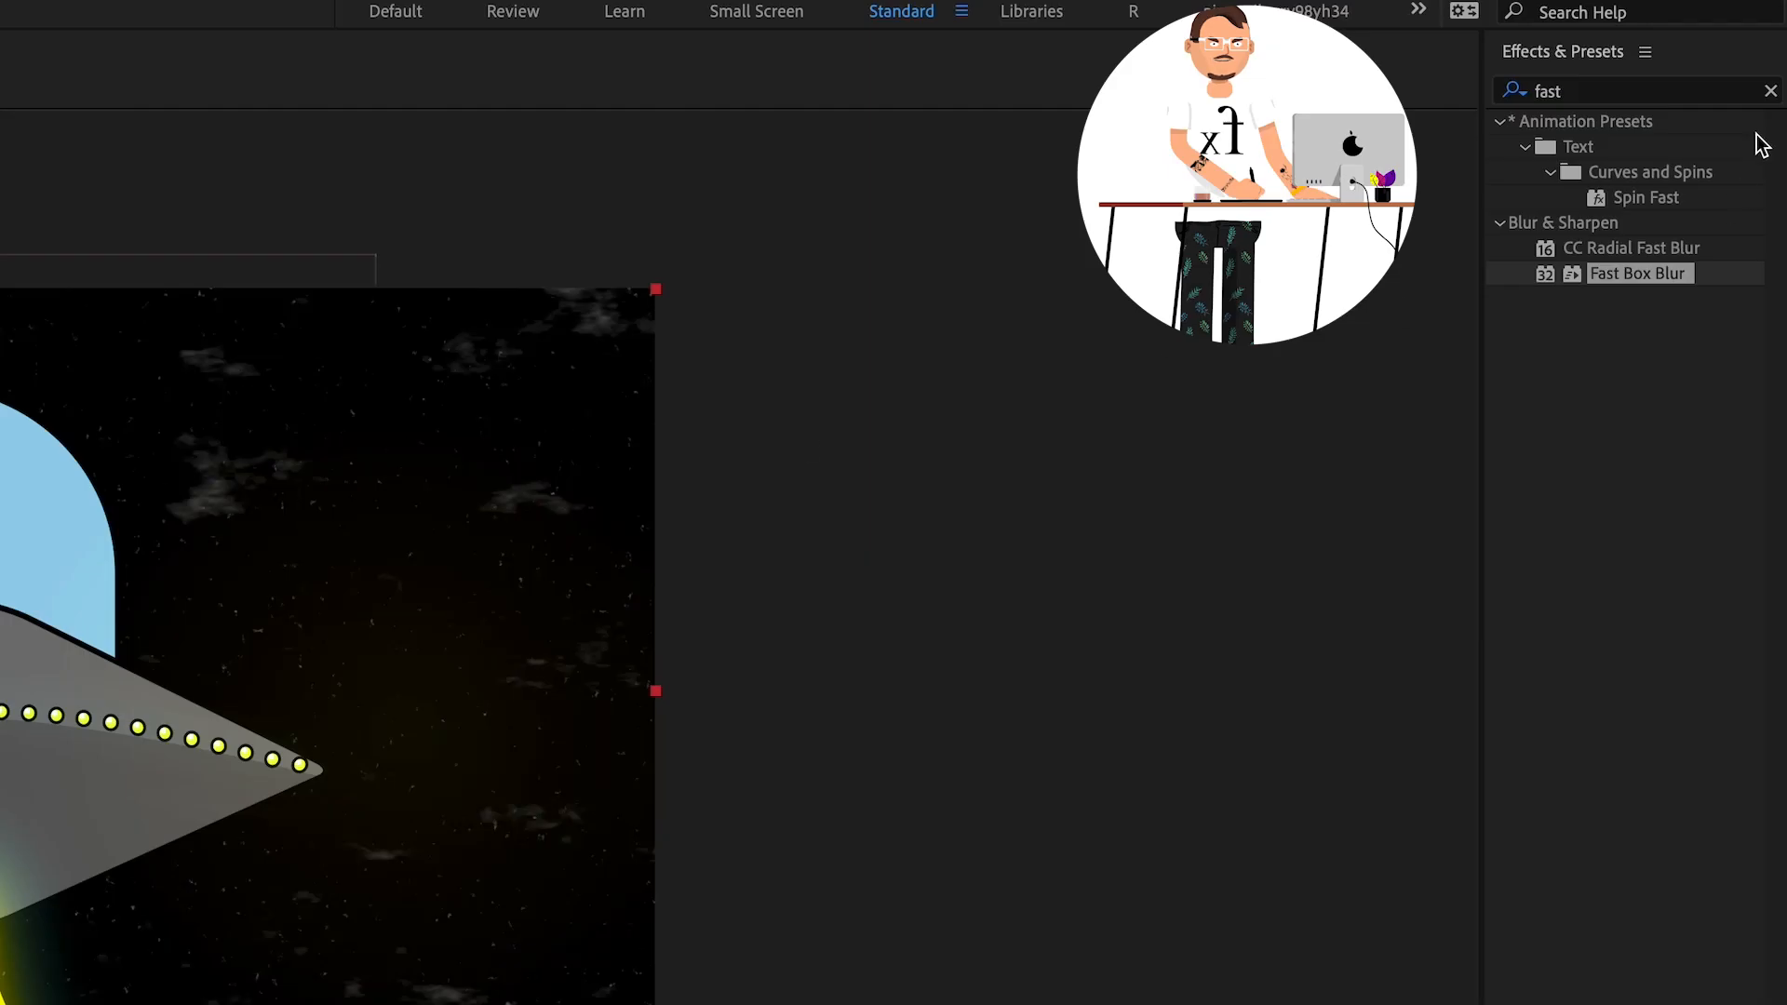
Apply Curves to the flare solid and raise the lower midtones of the RGB curve with two added points
{"action": "left_click", "coordinate": [1485, 90]}
{"action": "key", "text": "ctrl+f"}
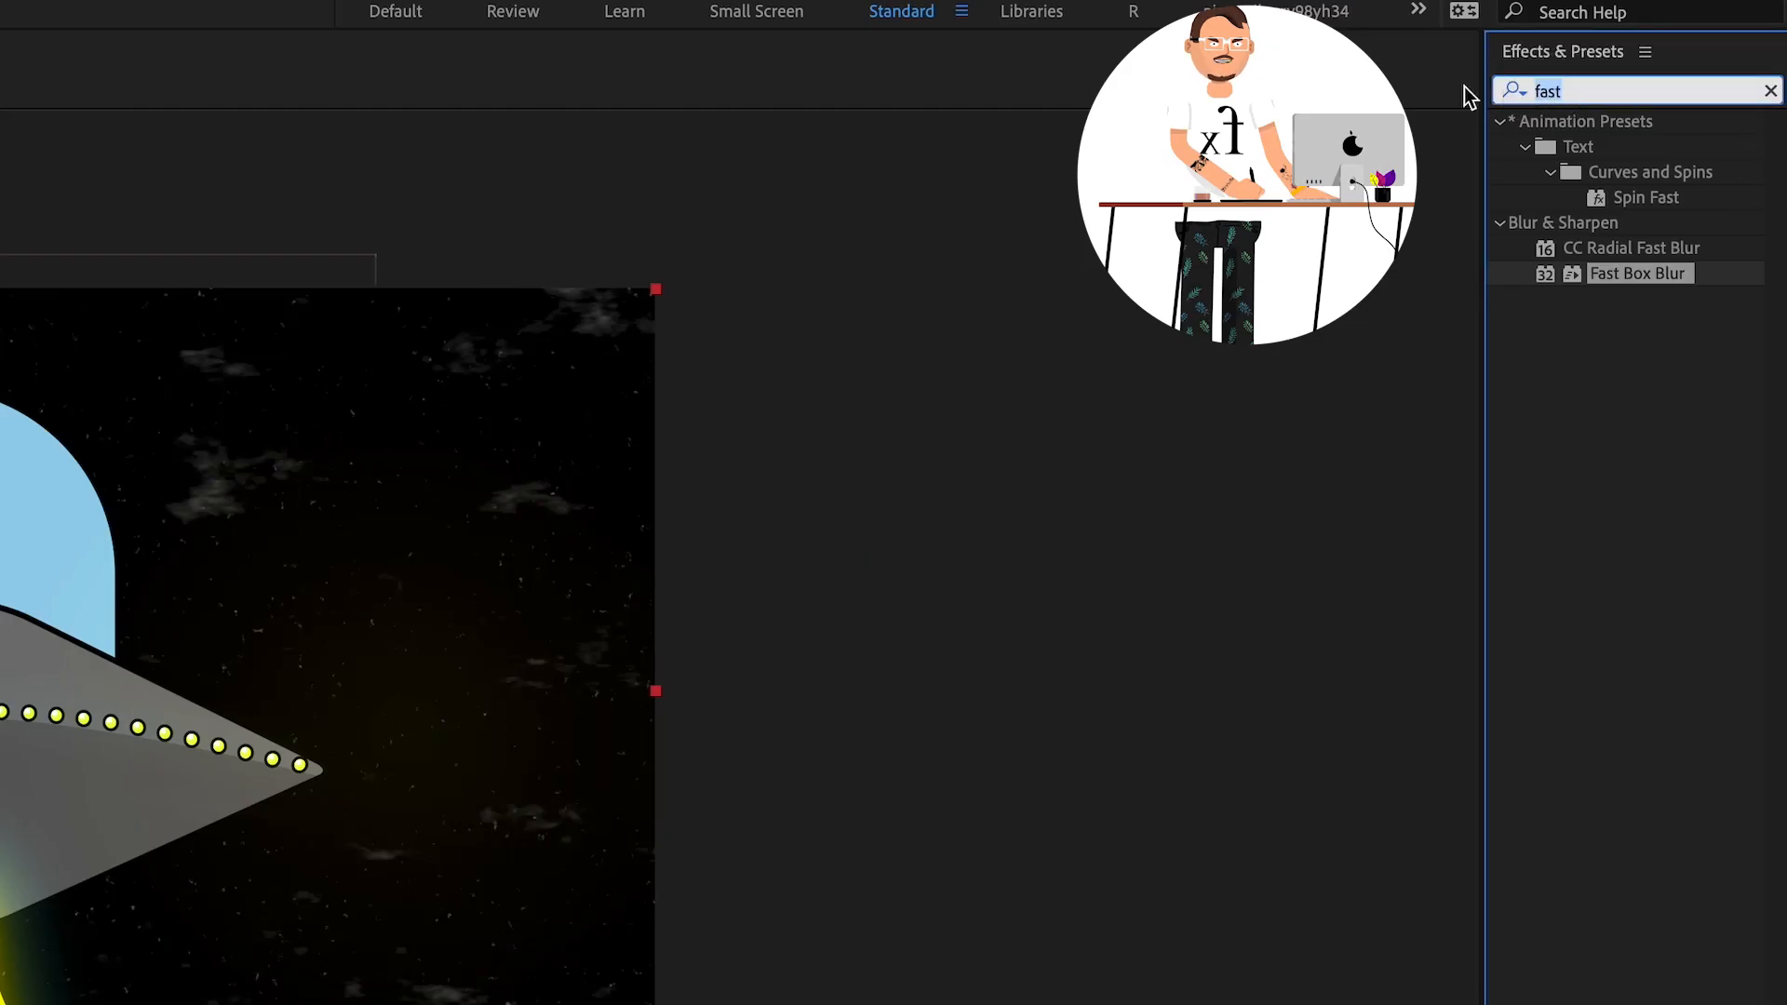
{"action": "type", "text": "curv"}
{"action": "double_click", "coordinate": [1633, 231]}
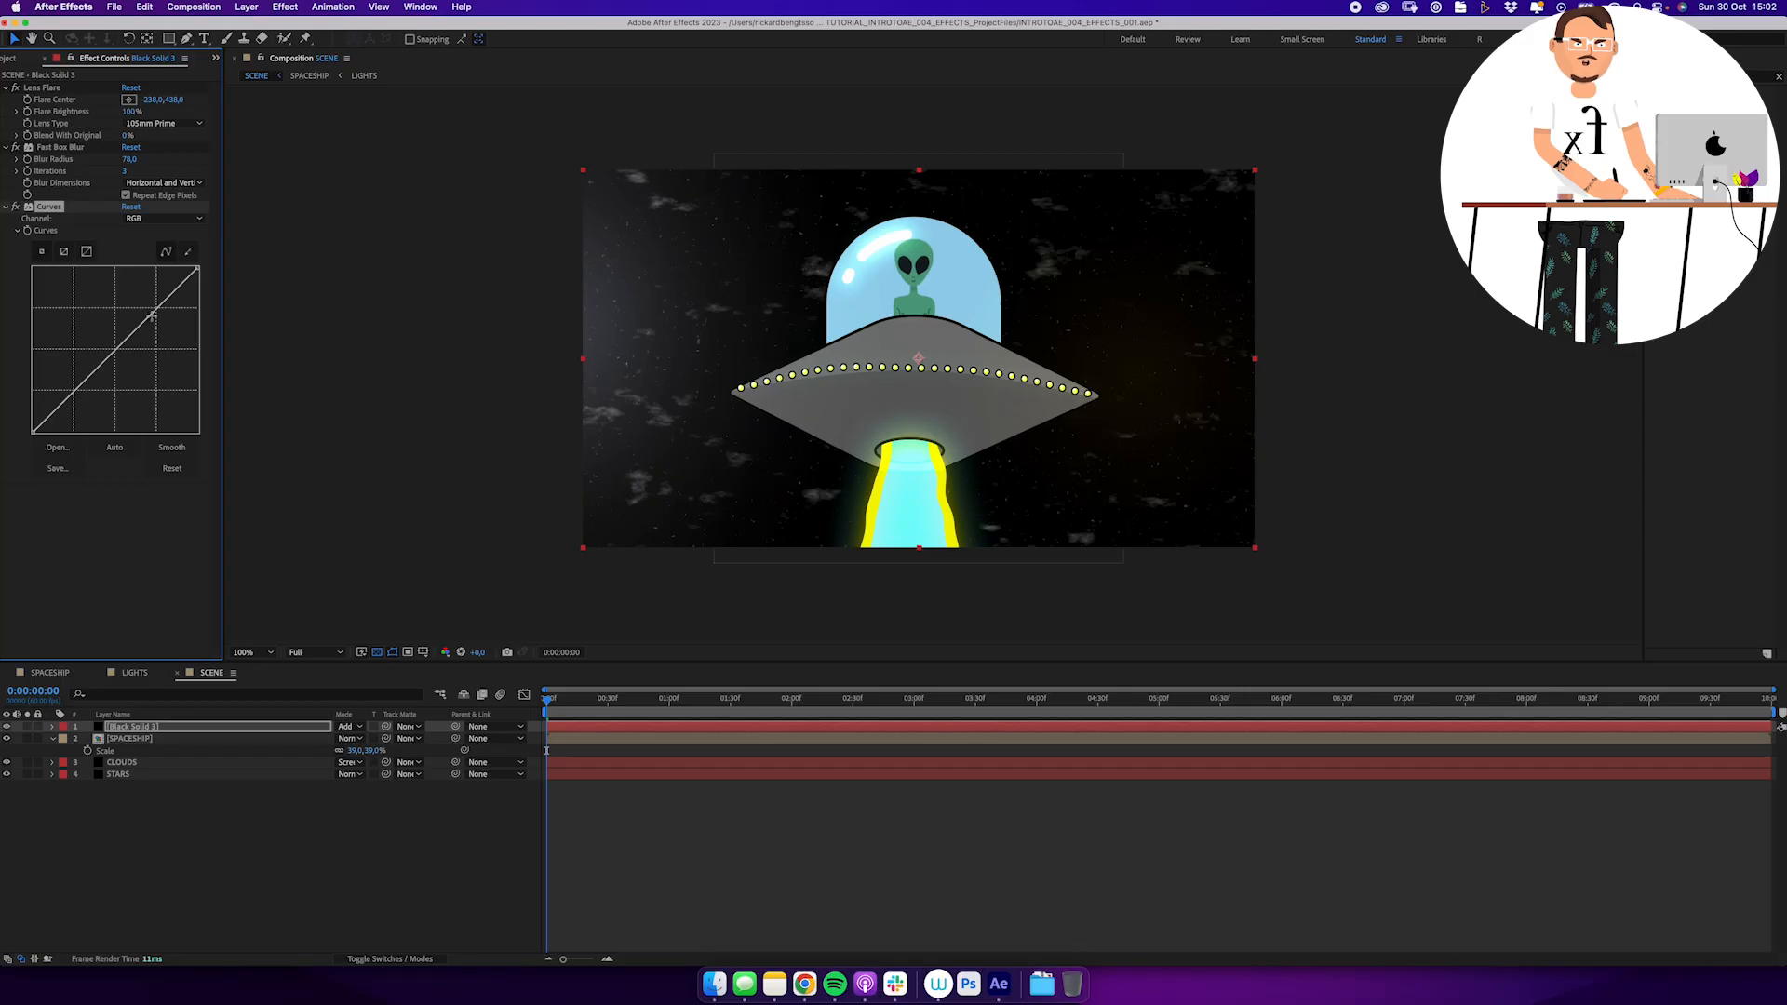
{"action": "left_click_drag", "start_coordinate": [152, 316], "coordinate": [91, 365]}
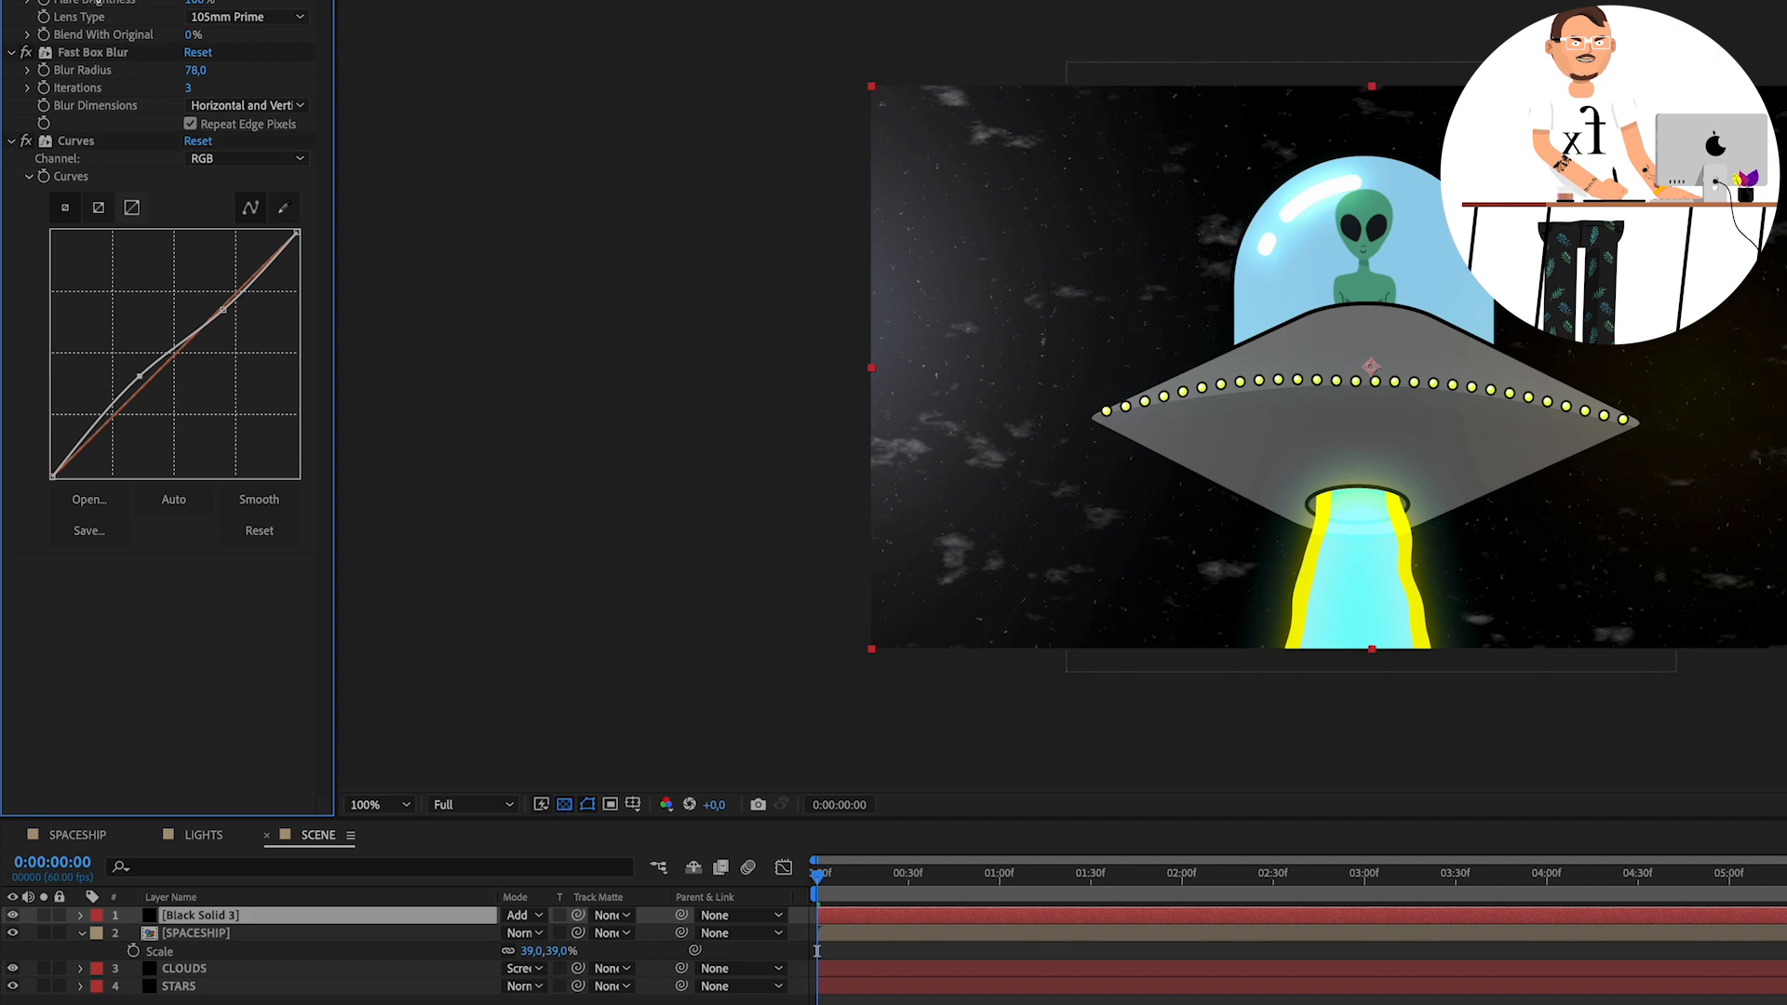
Move the flare center inside the frame, and in the Blue channel of Curves raise the shadows and lower the highlights
{"action": "left_click", "coordinate": [746, 314]}
{"action": "left_click_drag", "start_coordinate": [875, 330], "coordinate": [959, 321]}
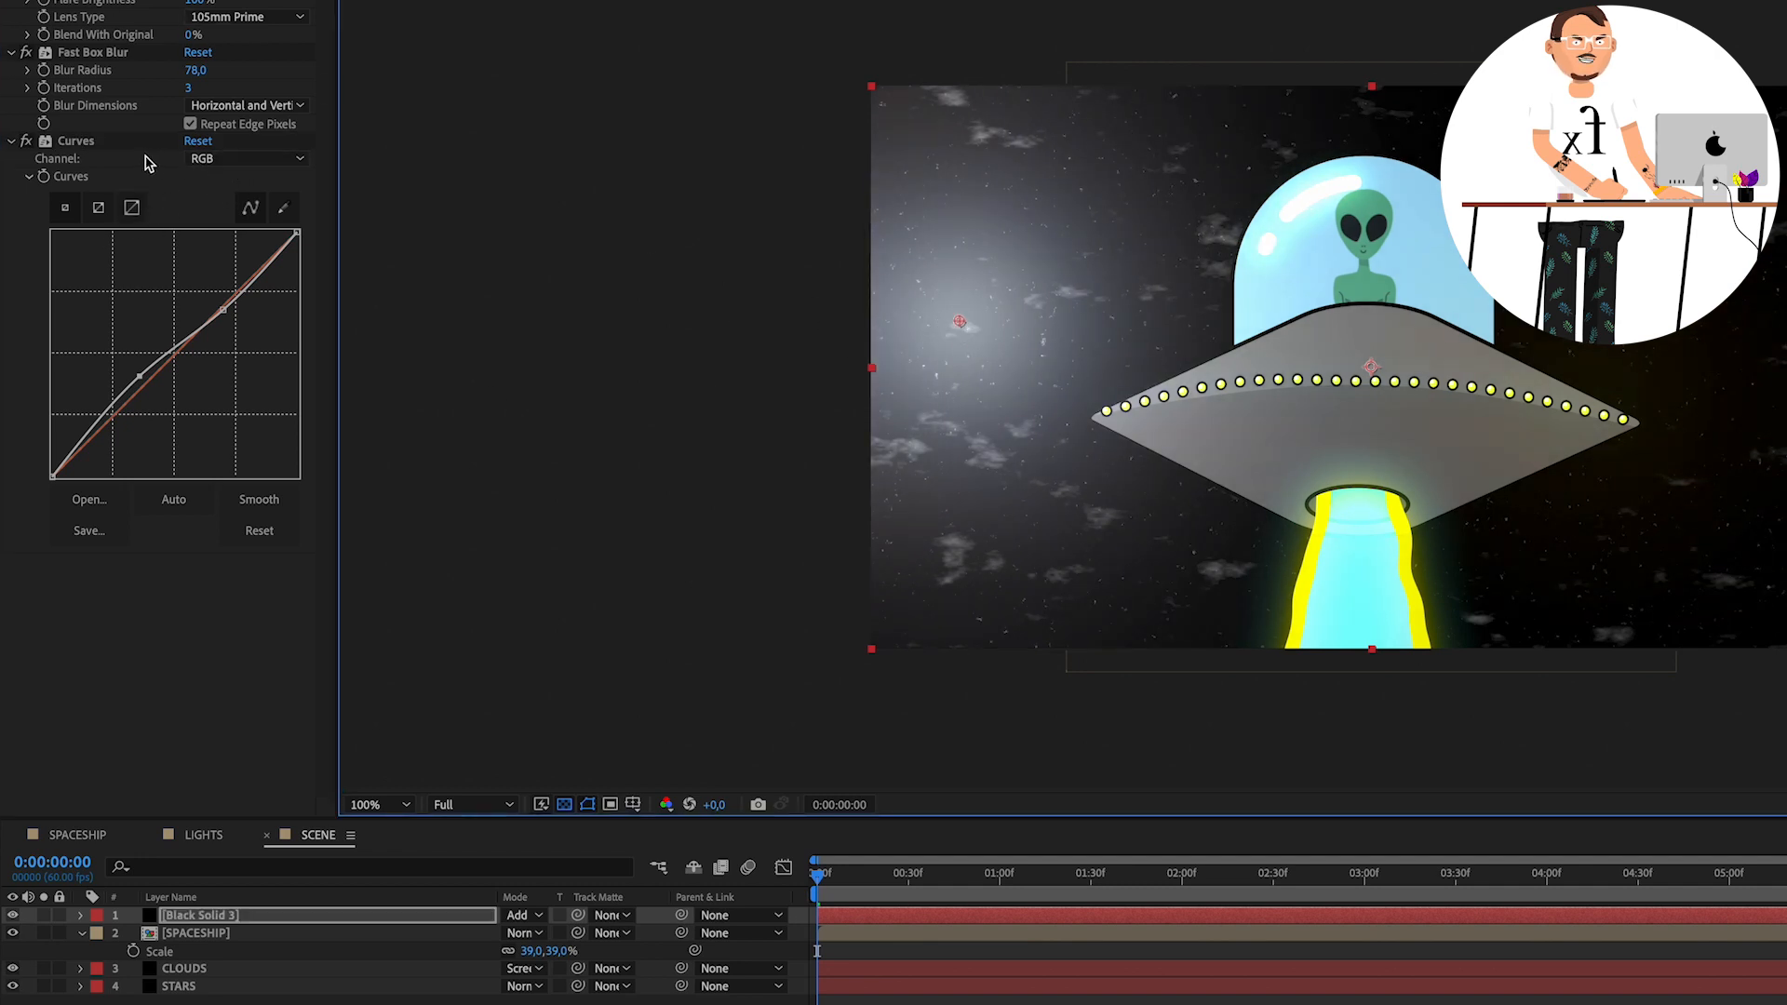
{"action": "left_click", "coordinate": [233, 159]}
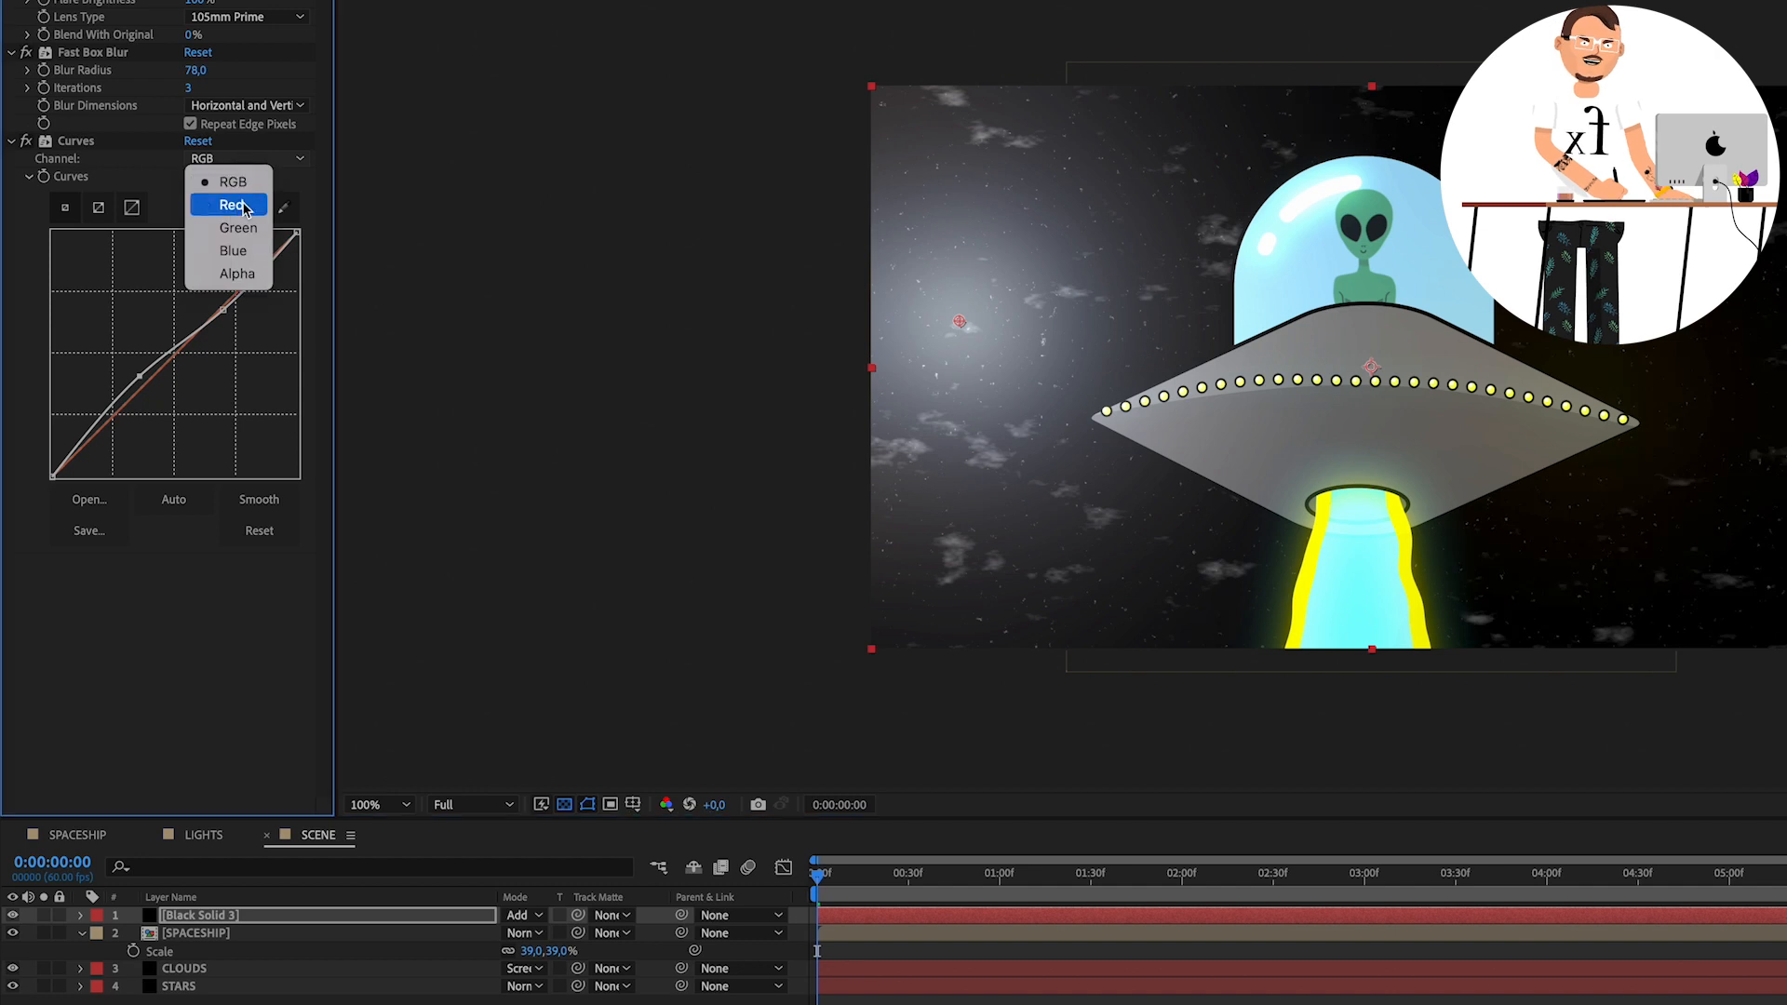
{"action": "left_click", "coordinate": [238, 250]}
{"action": "mouse_move", "coordinate": [53, 475]}
{"action": "left_mouse_down"}
{"action": "mouse_move", "coordinate": [45, 433]}
{"action": "mouse_move", "coordinate": [48, 462]}
{"action": "left_mouse_up"}
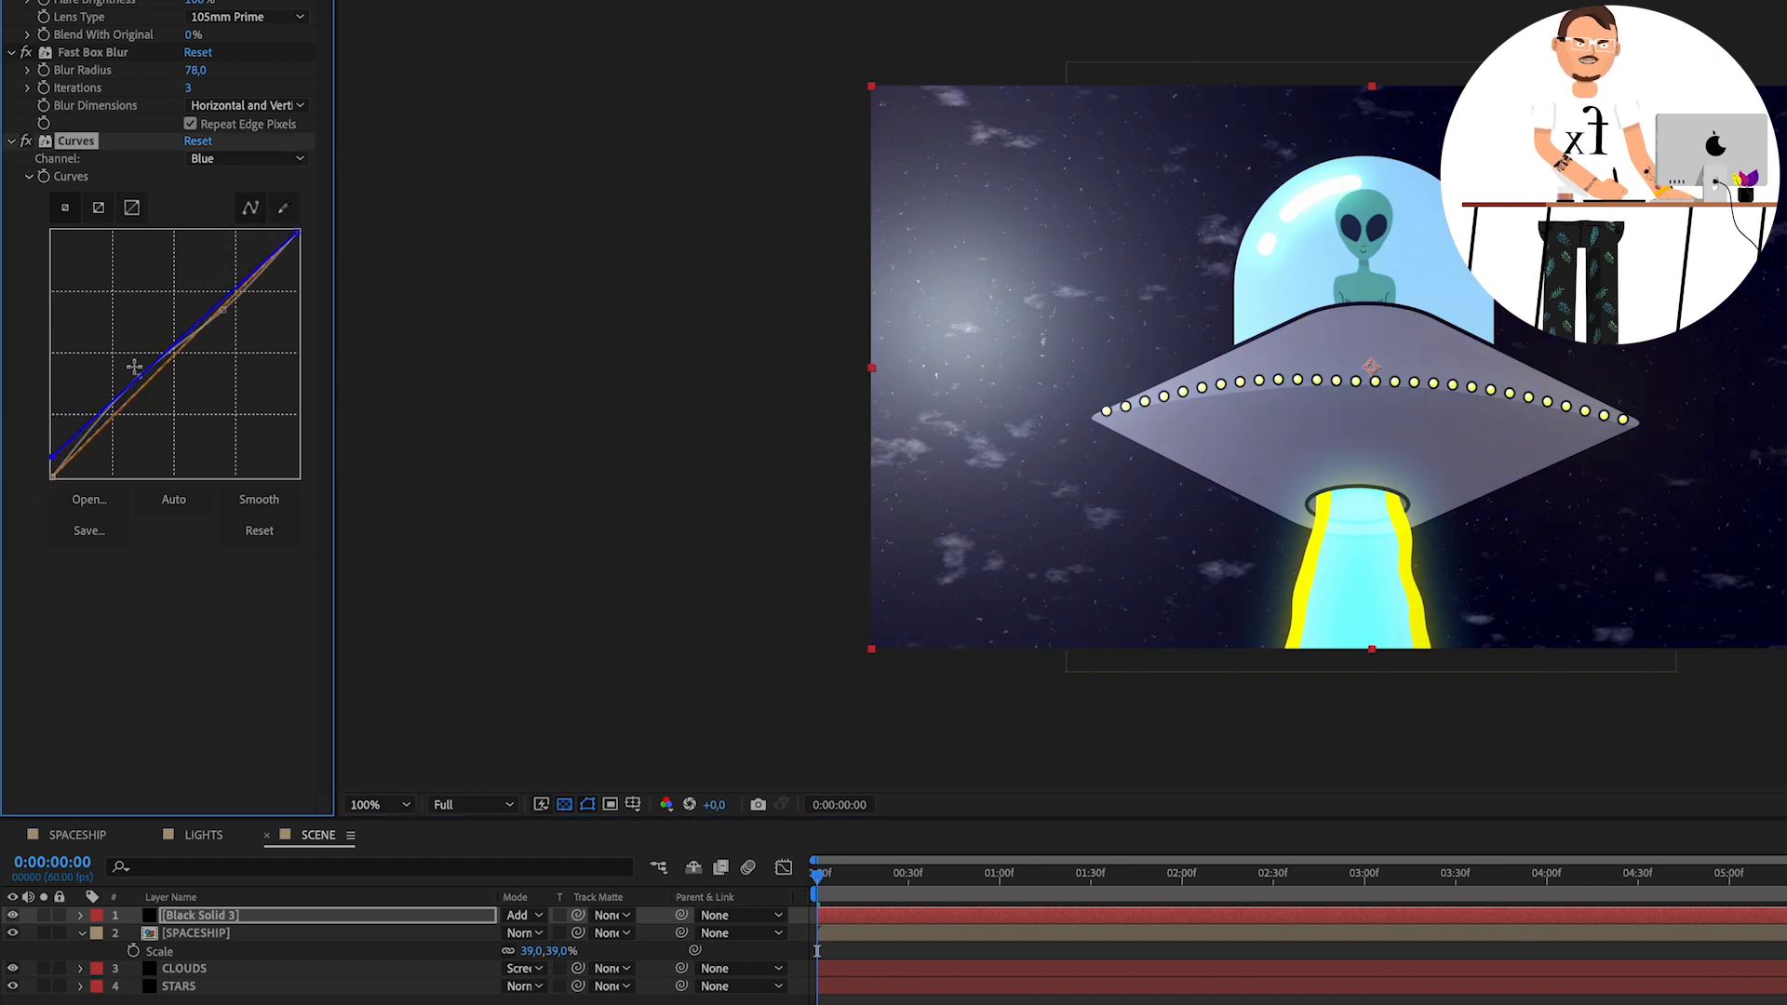
{"action": "left_click_drag", "start_coordinate": [138, 371], "coordinate": [134, 373]}
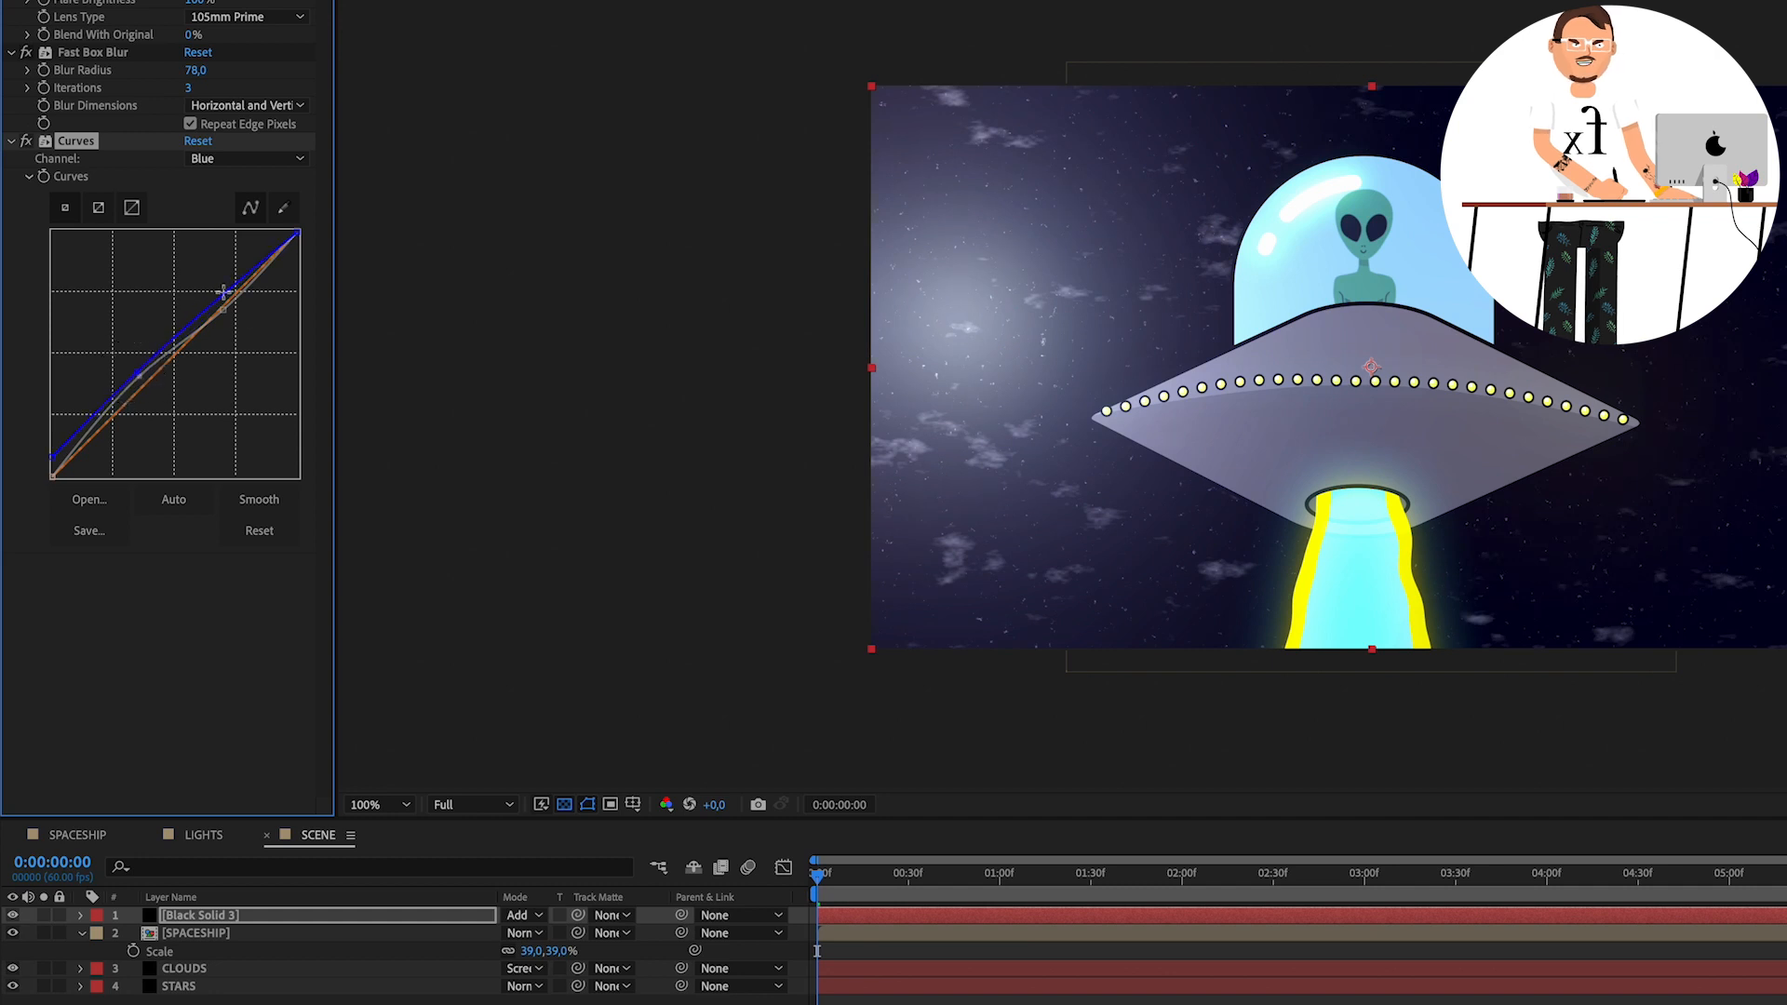
{"action": "mouse_move", "coordinate": [223, 296]}
{"action": "left_mouse_down"}
{"action": "mouse_move", "coordinate": [239, 287]}
{"action": "mouse_move", "coordinate": [248, 316]}
{"action": "left_mouse_up"}
{"action": "mouse_move", "coordinate": [251, 317]}
{"action": "left_mouse_down"}
{"action": "mouse_move", "coordinate": [239, 287]}
{"action": "mouse_move", "coordinate": [240, 306]}
{"action": "left_mouse_up"}
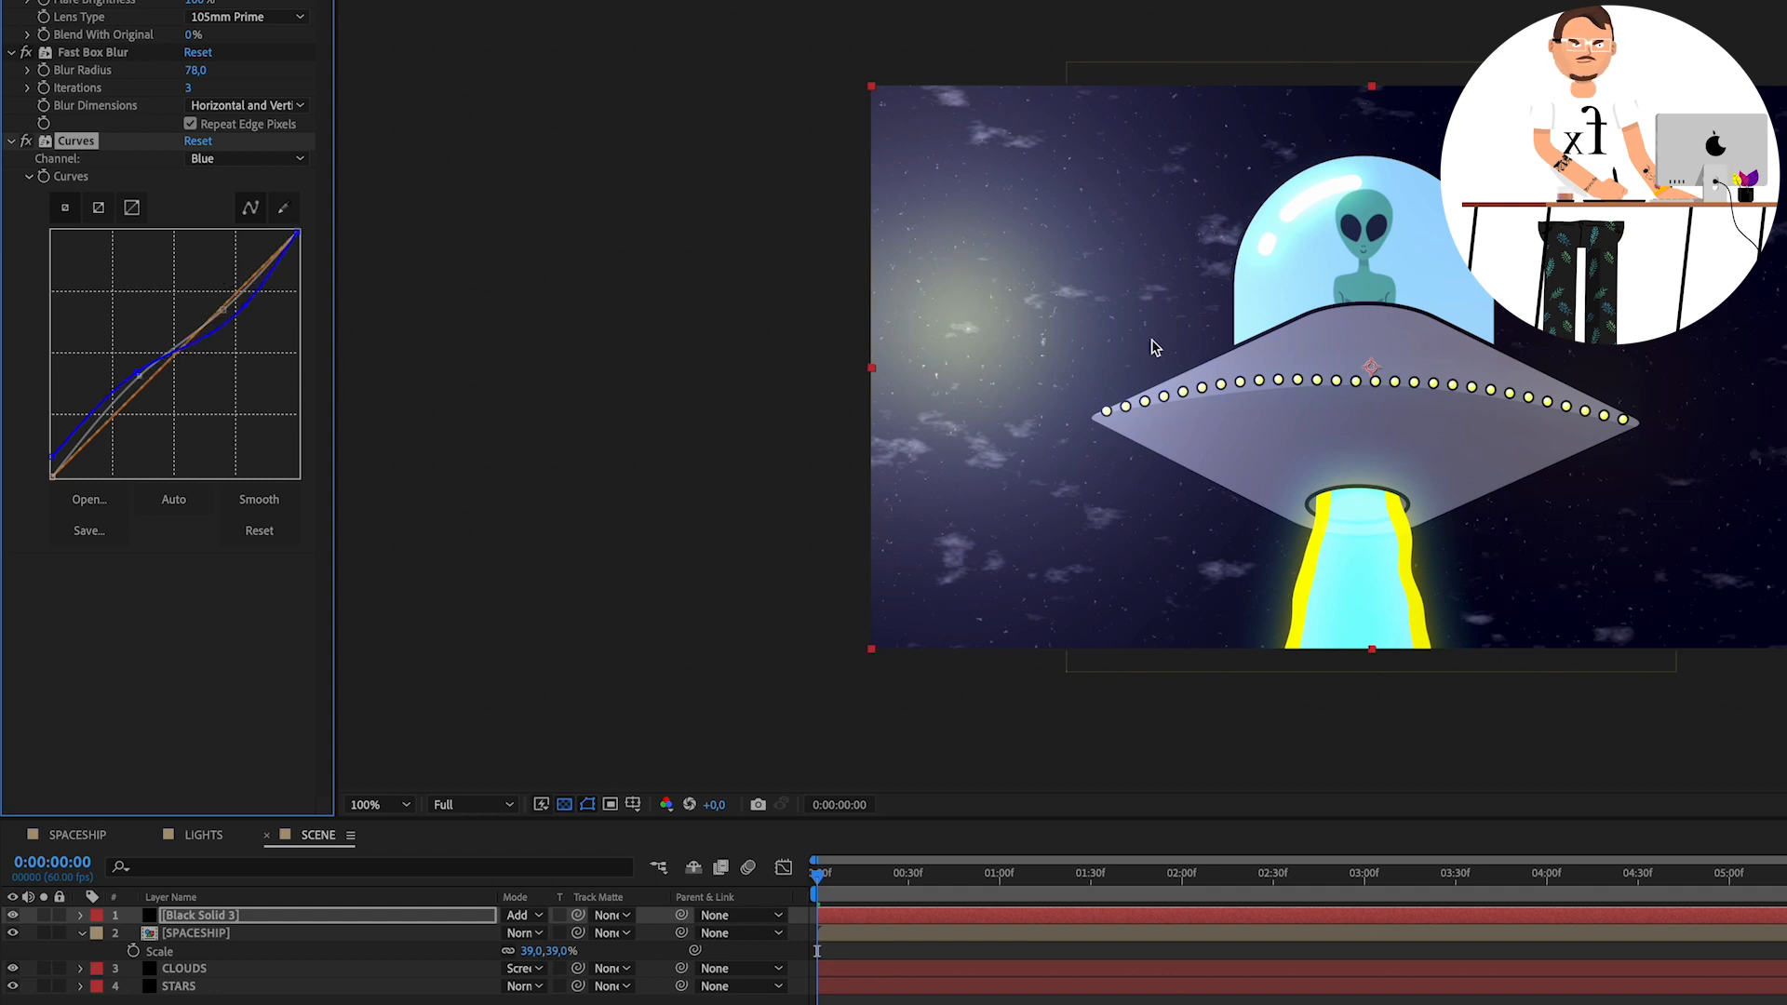
Raise the upper midtones of the Red curve and move the flare center off the left side of the frame, to about -508, 462
{"action": "left_click", "coordinate": [246, 158]}
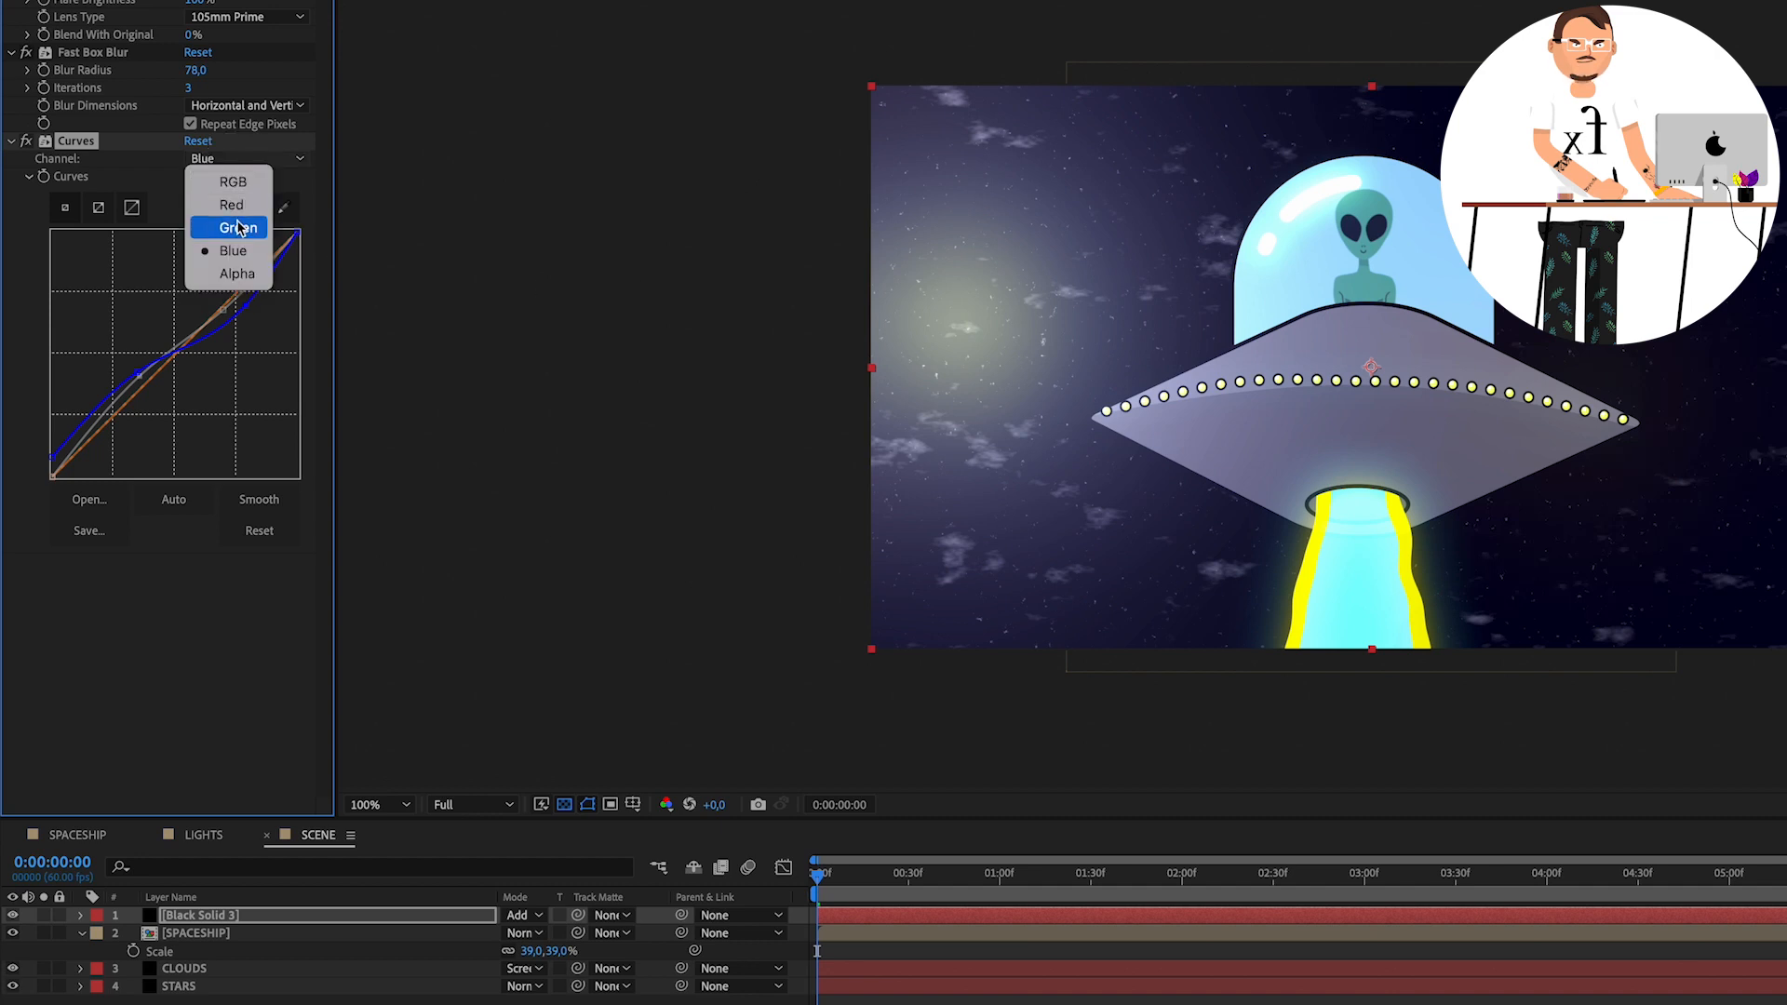
{"action": "left_click", "coordinate": [232, 203]}
{"action": "left_click_drag", "start_coordinate": [239, 305], "coordinate": [226, 286]}
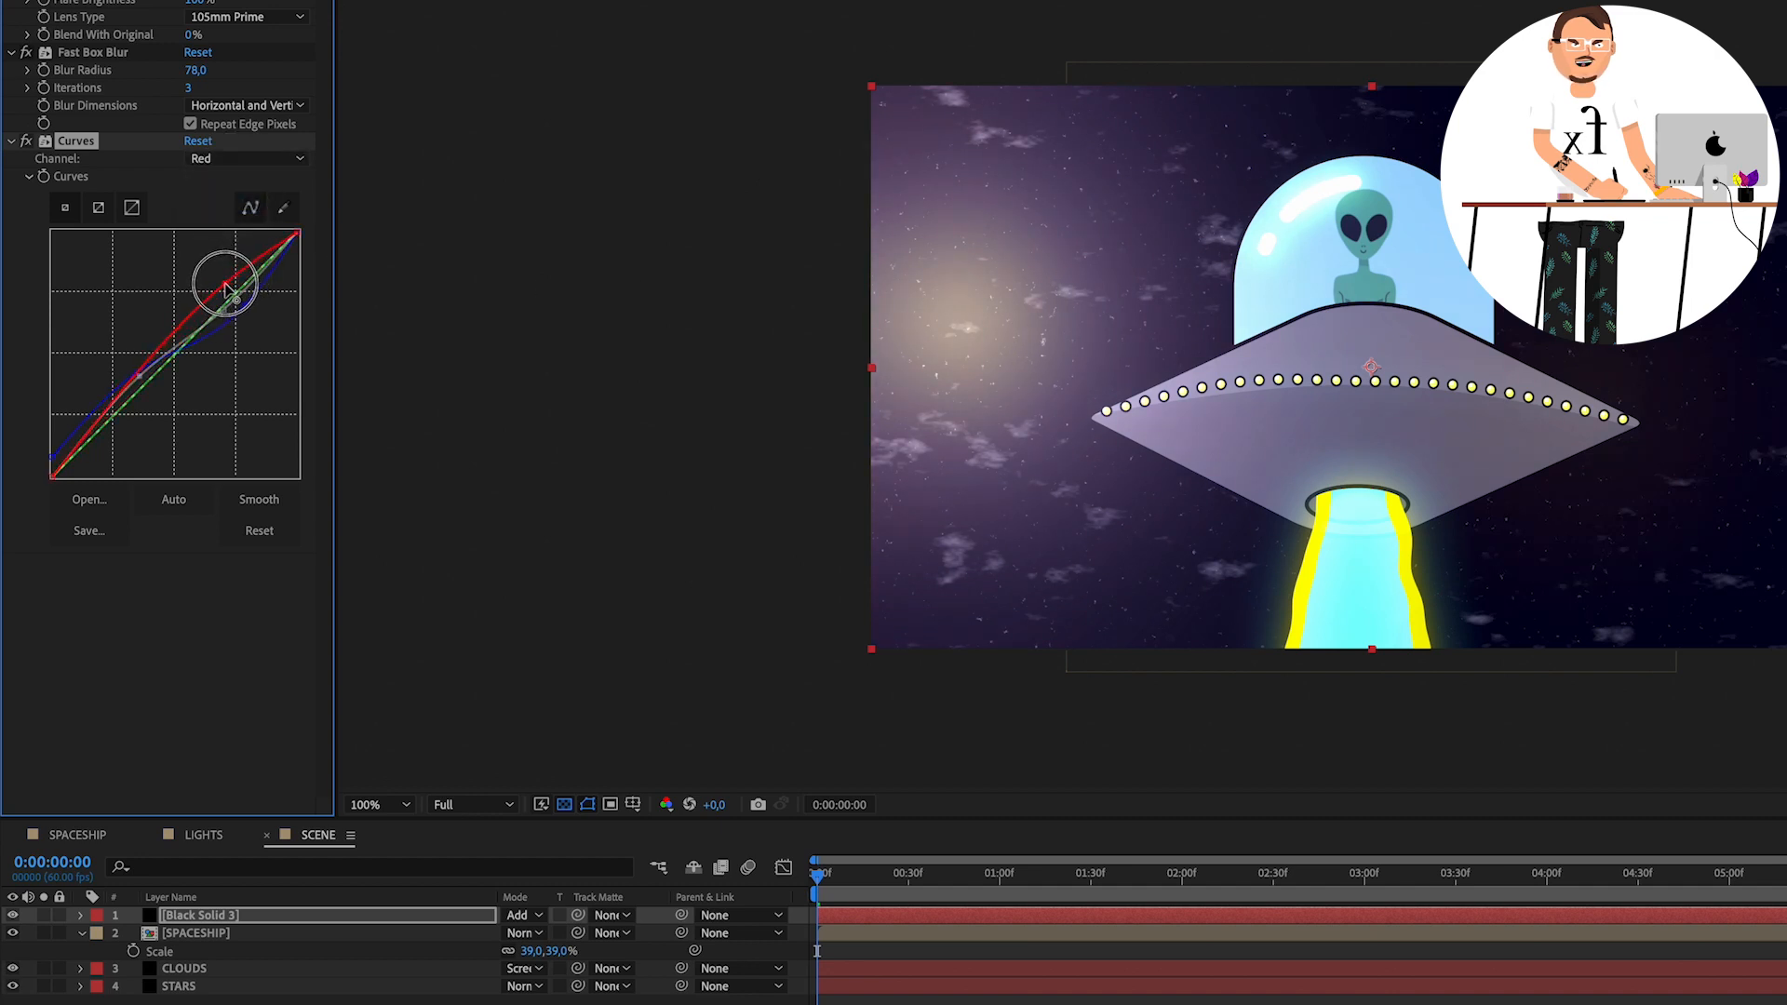
{"action": "left_click", "coordinate": [259, 81]}
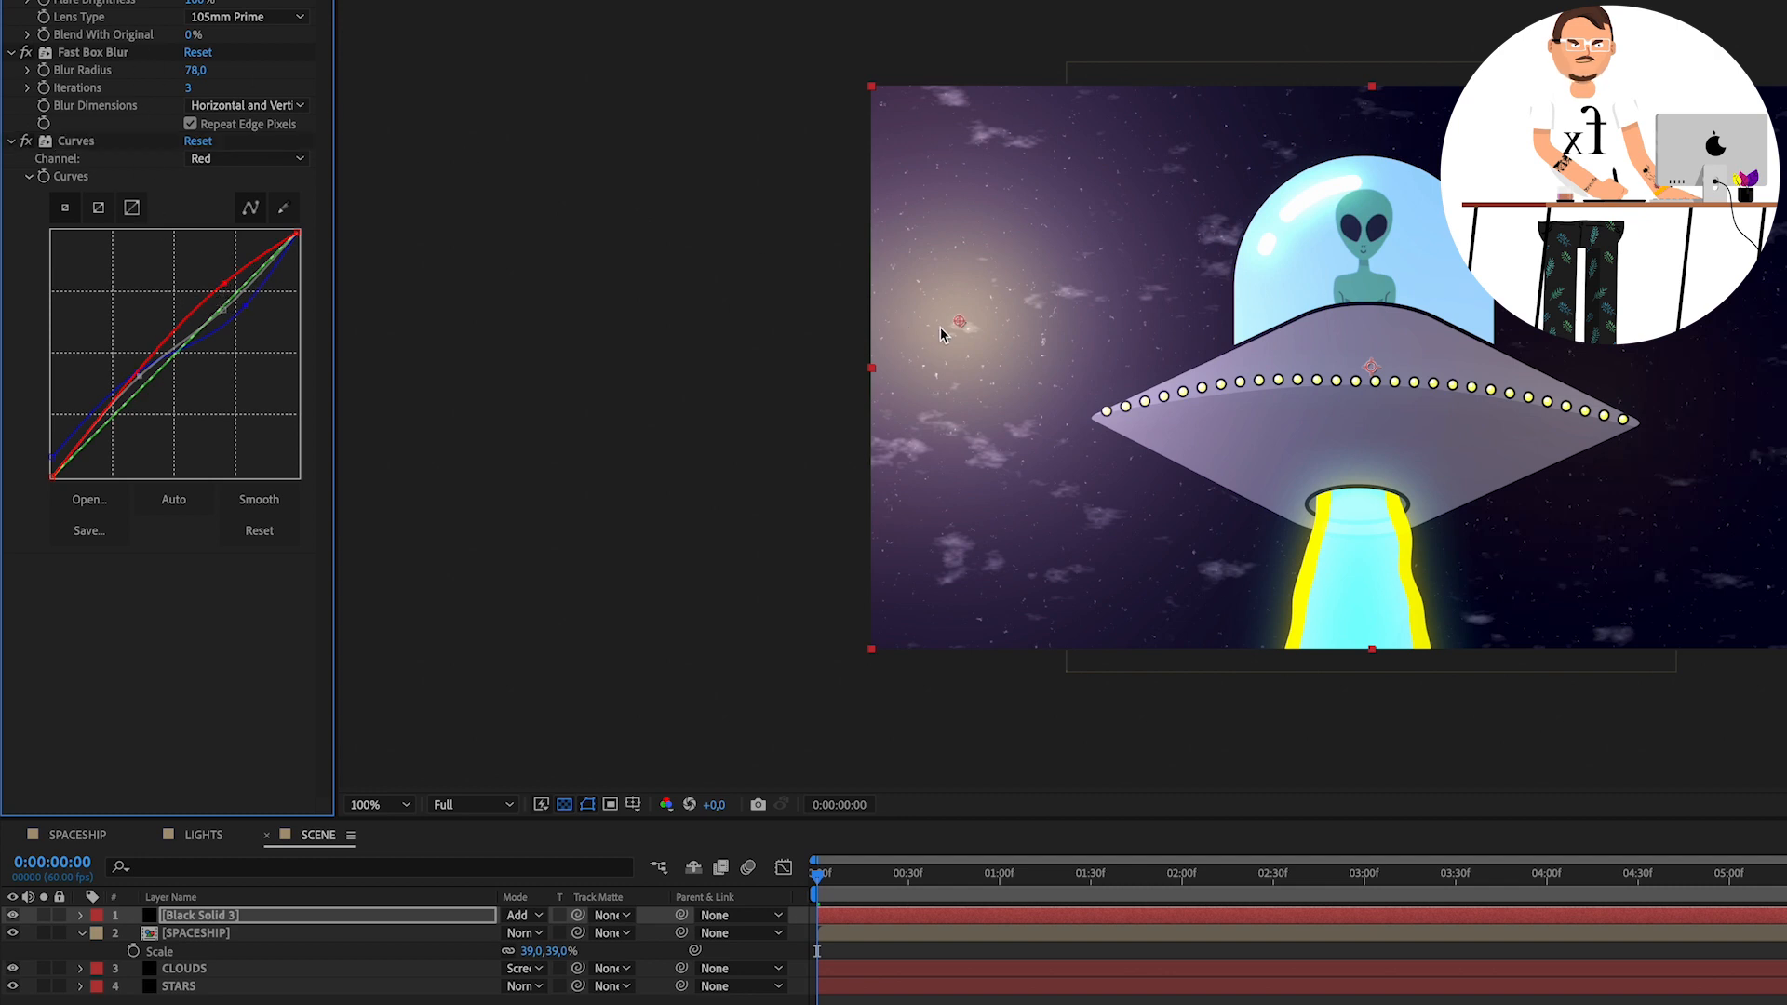
{"action": "left_click_drag", "start_coordinate": [948, 322], "coordinate": [607, 332]}
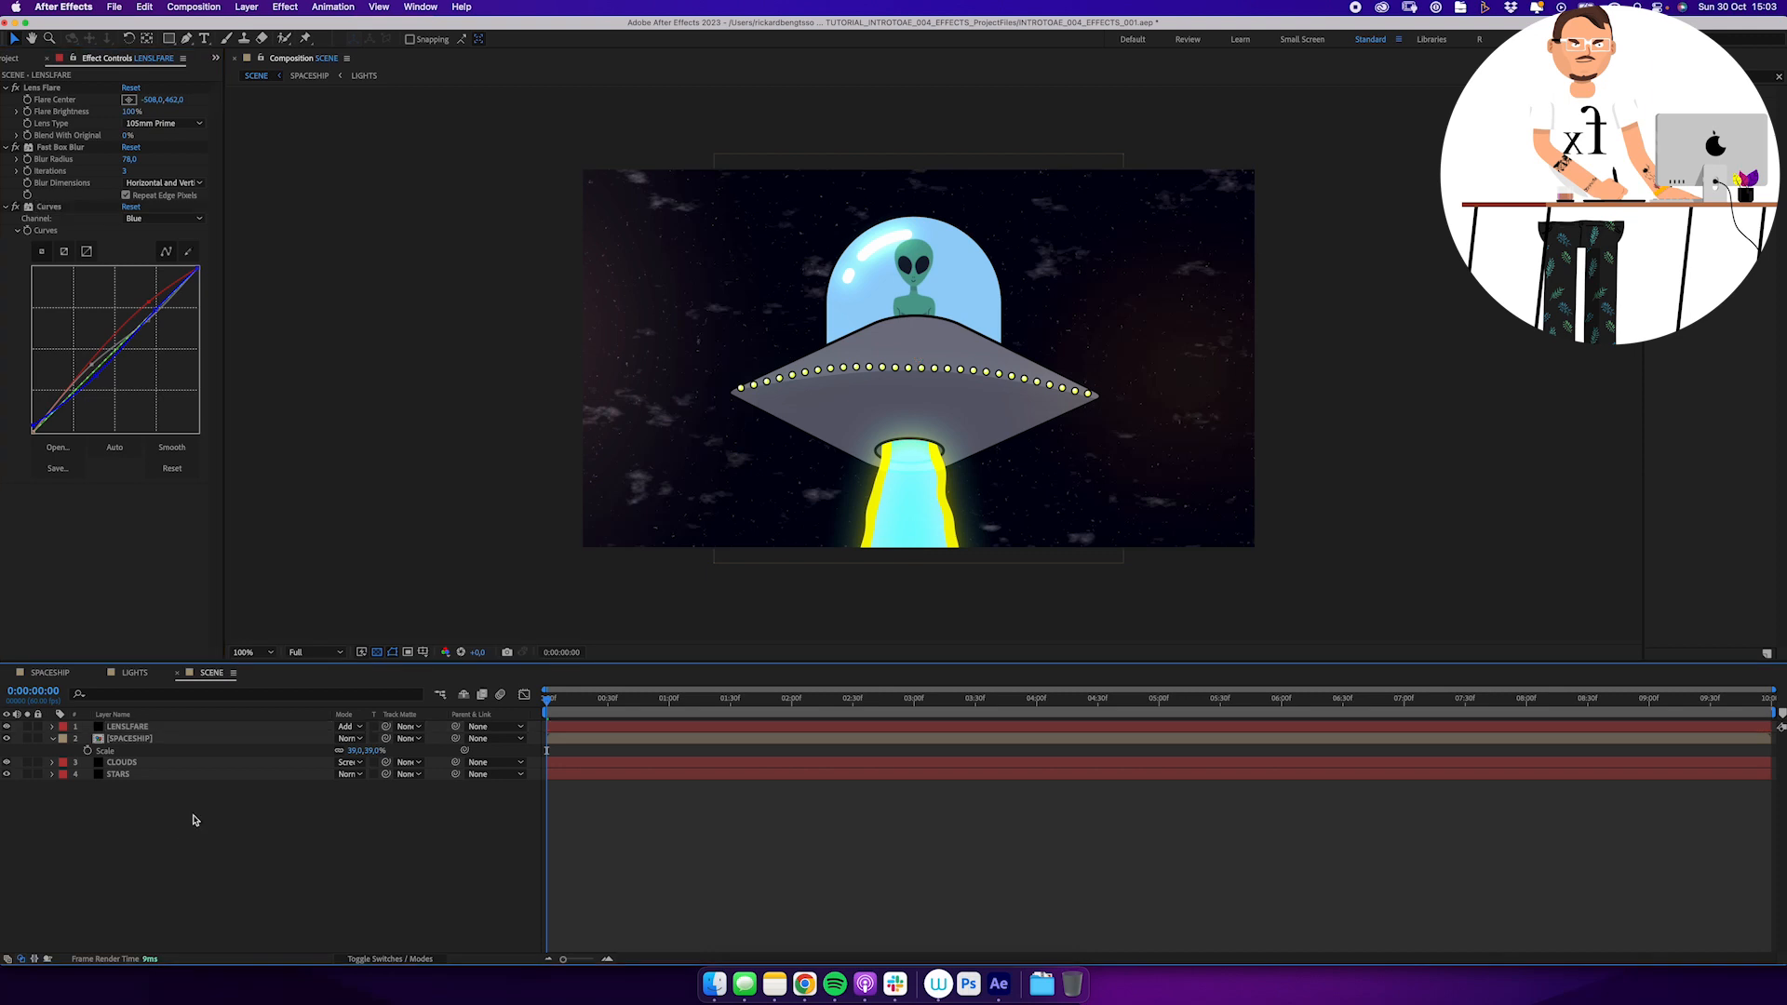
Duplicate the LENSLFARE layer and move the copy's flare center beyond the frame's upper-right corner, to about 2540, -222
{"action": "left_click", "coordinate": [247, 917]}
{"action": "key", "text": "super+d"}
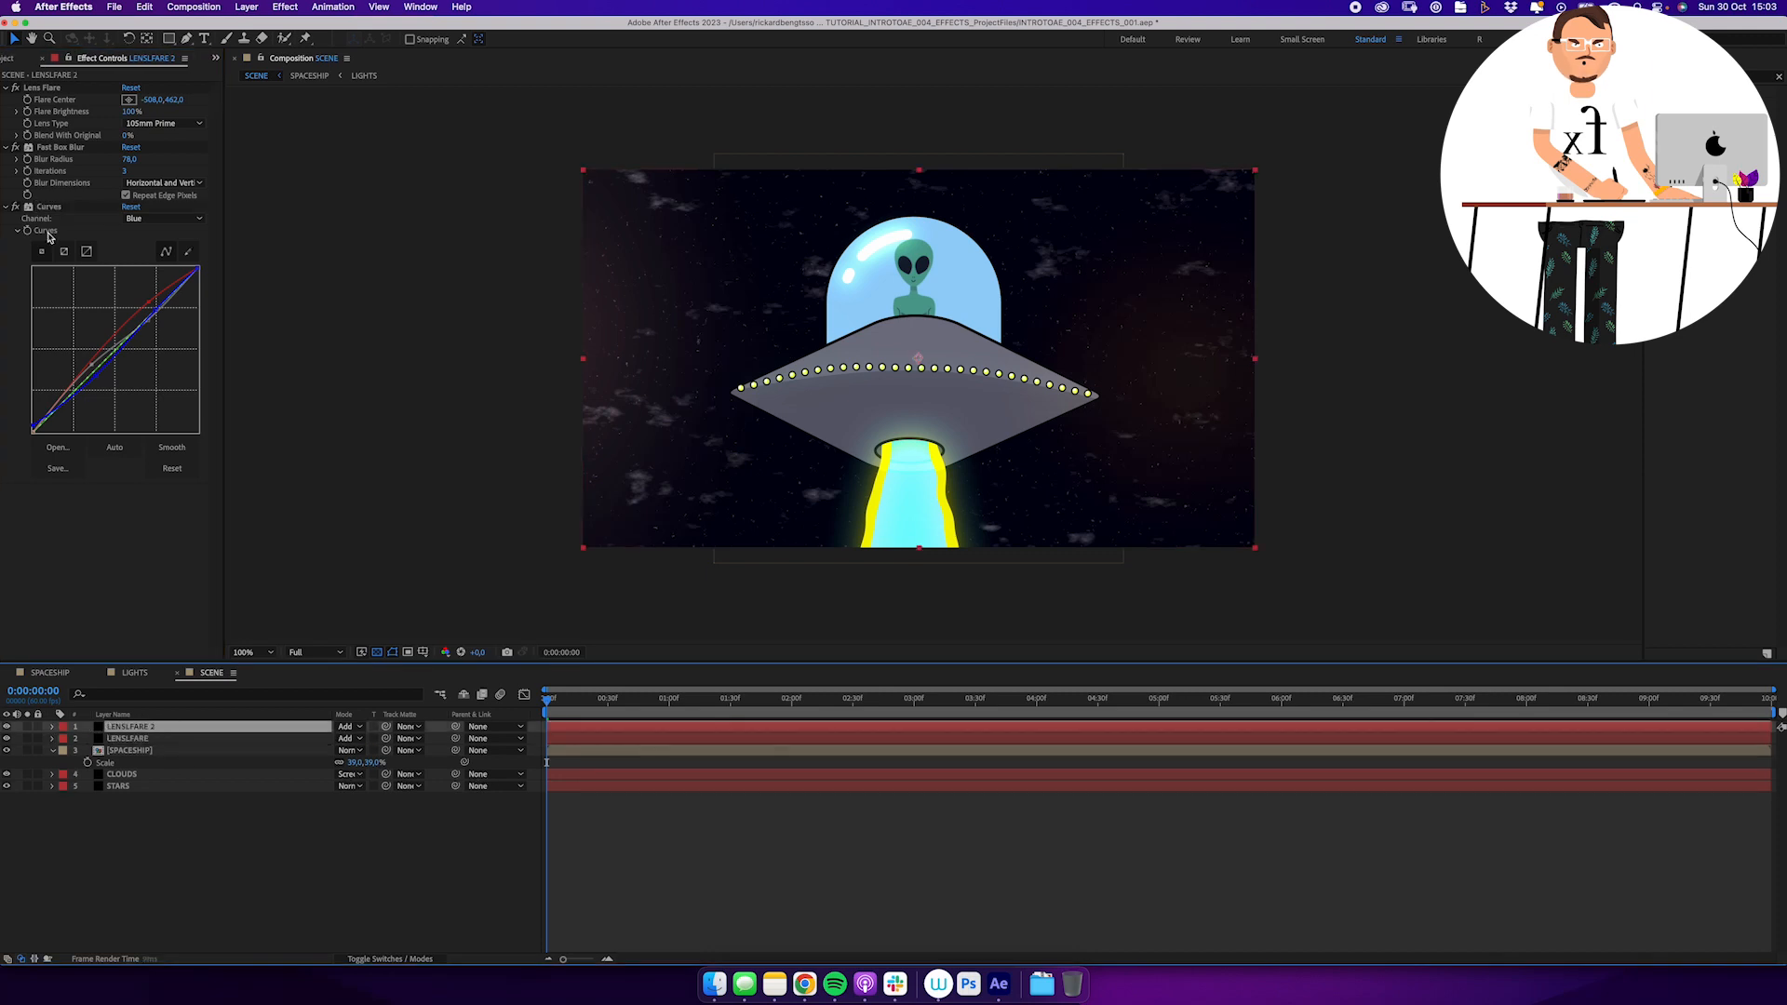
{"action": "left_click_drag", "start_coordinate": [408, 332], "coordinate": [1451, 100]}
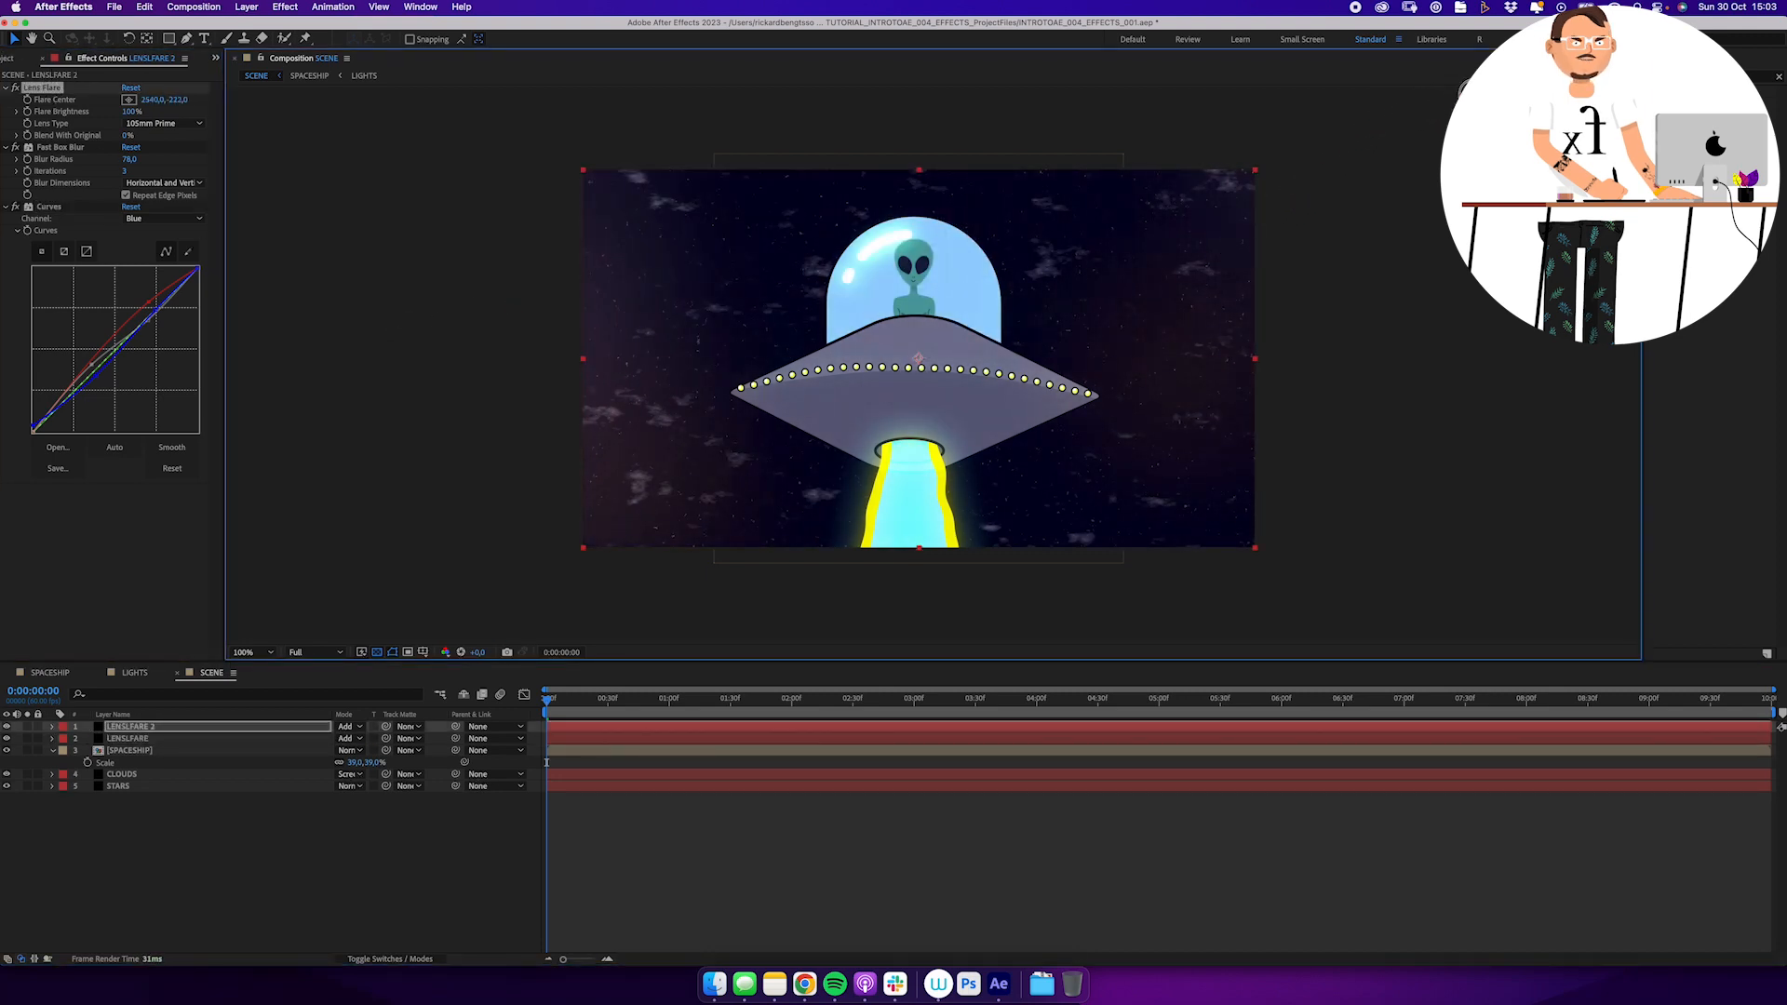
Duplicate the Lens Flare effect on LENSLFARE 2 and move the new flare center beyond the frame's lower-right corner, to about 2526, 1184
{"action": "key", "text": "super+d"}
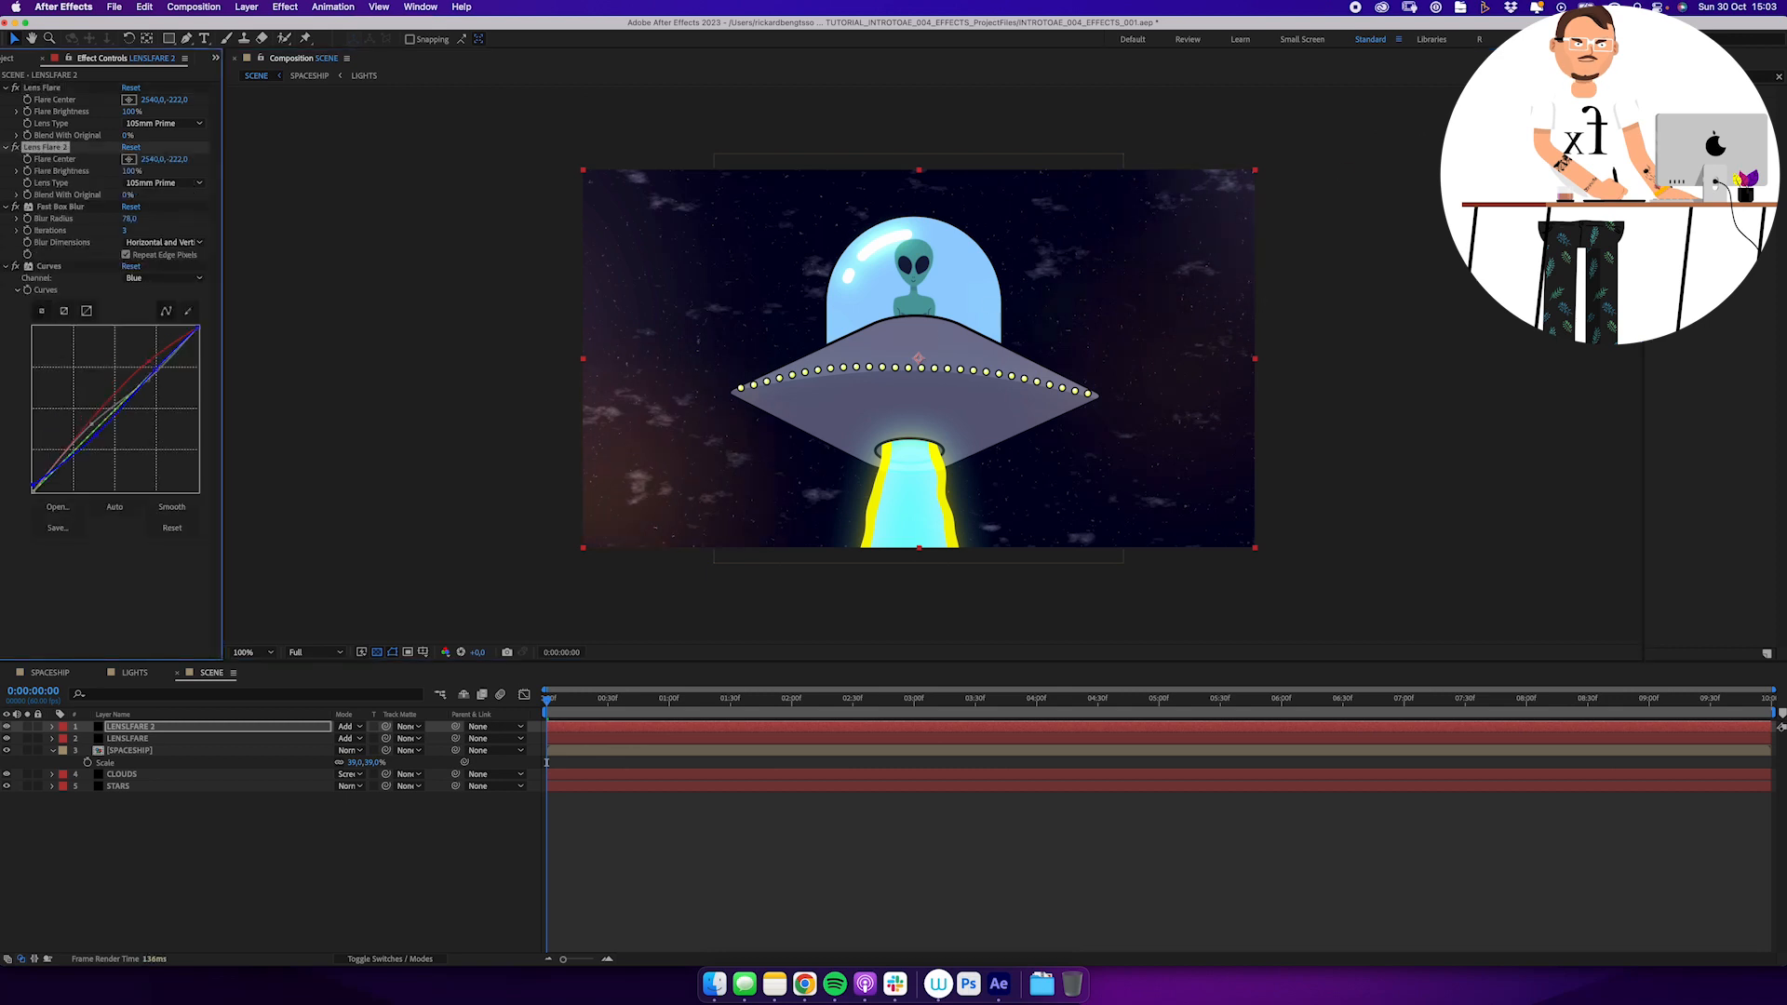
{"action": "left_click_drag", "start_coordinate": [1472, 93], "coordinate": [1467, 586]}
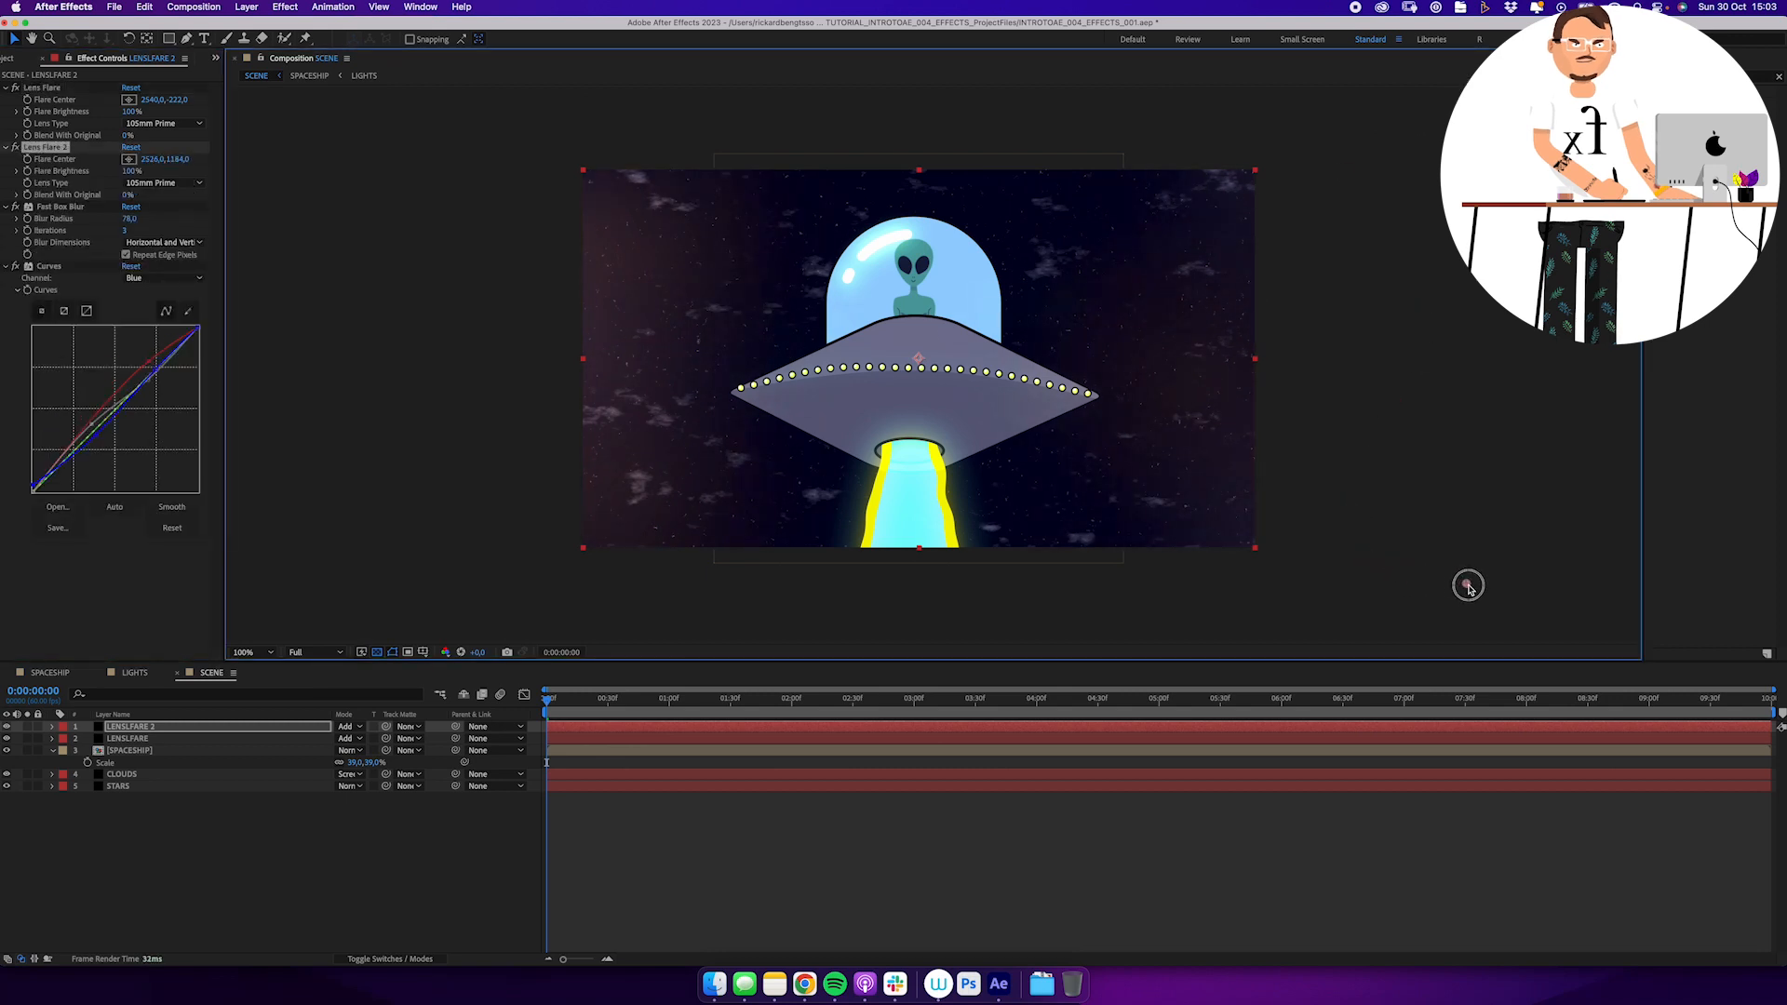